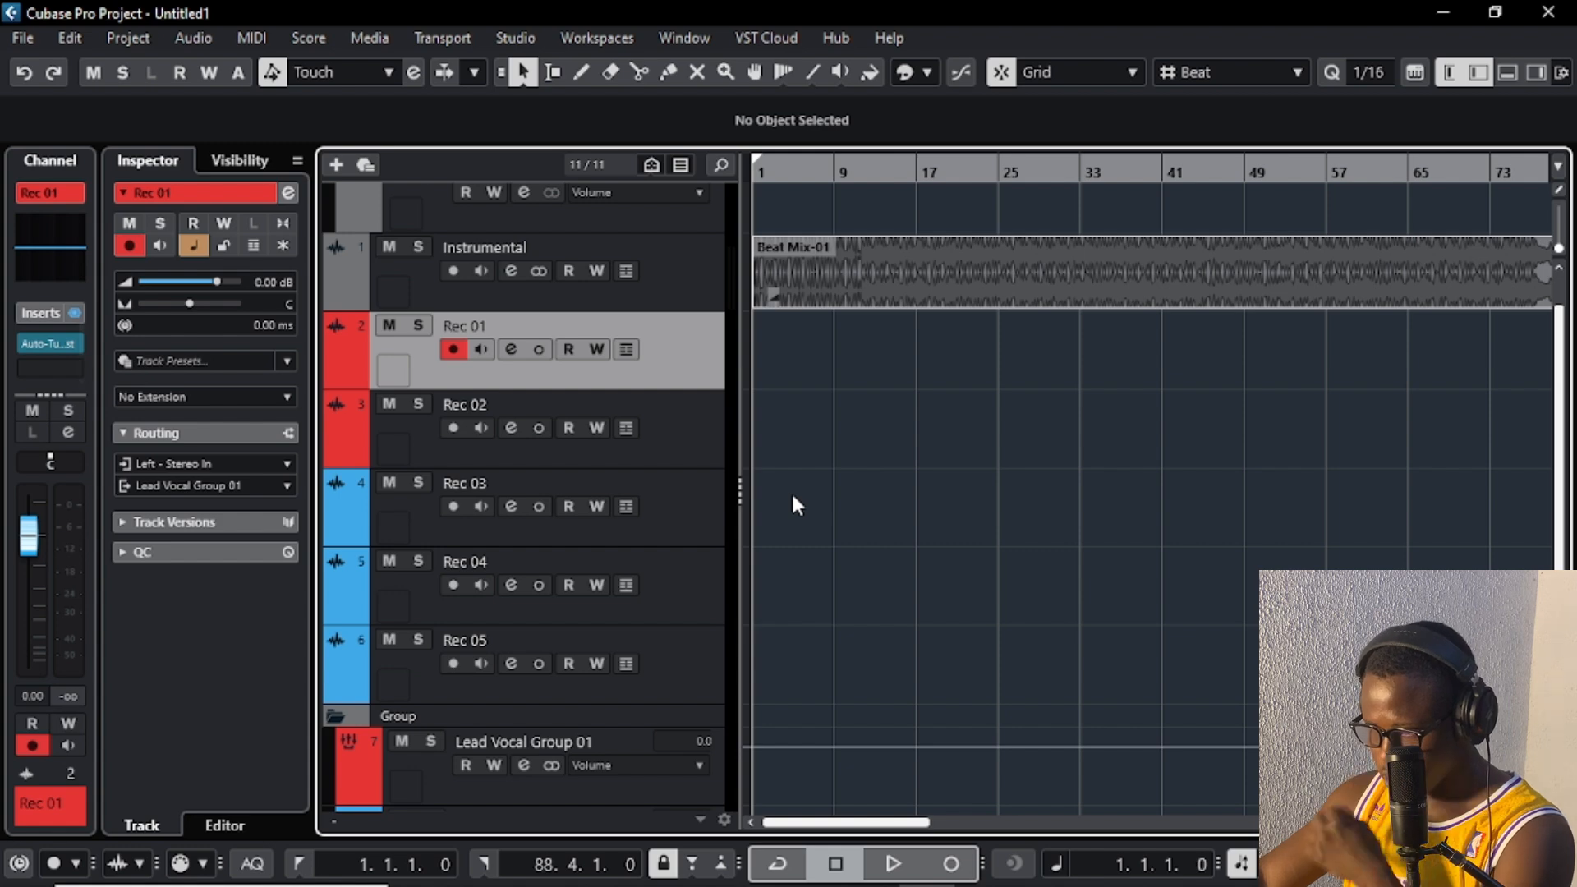
# Step: Listen to the opening bars of the instrumental from the start of the project
pyautogui.press('space')
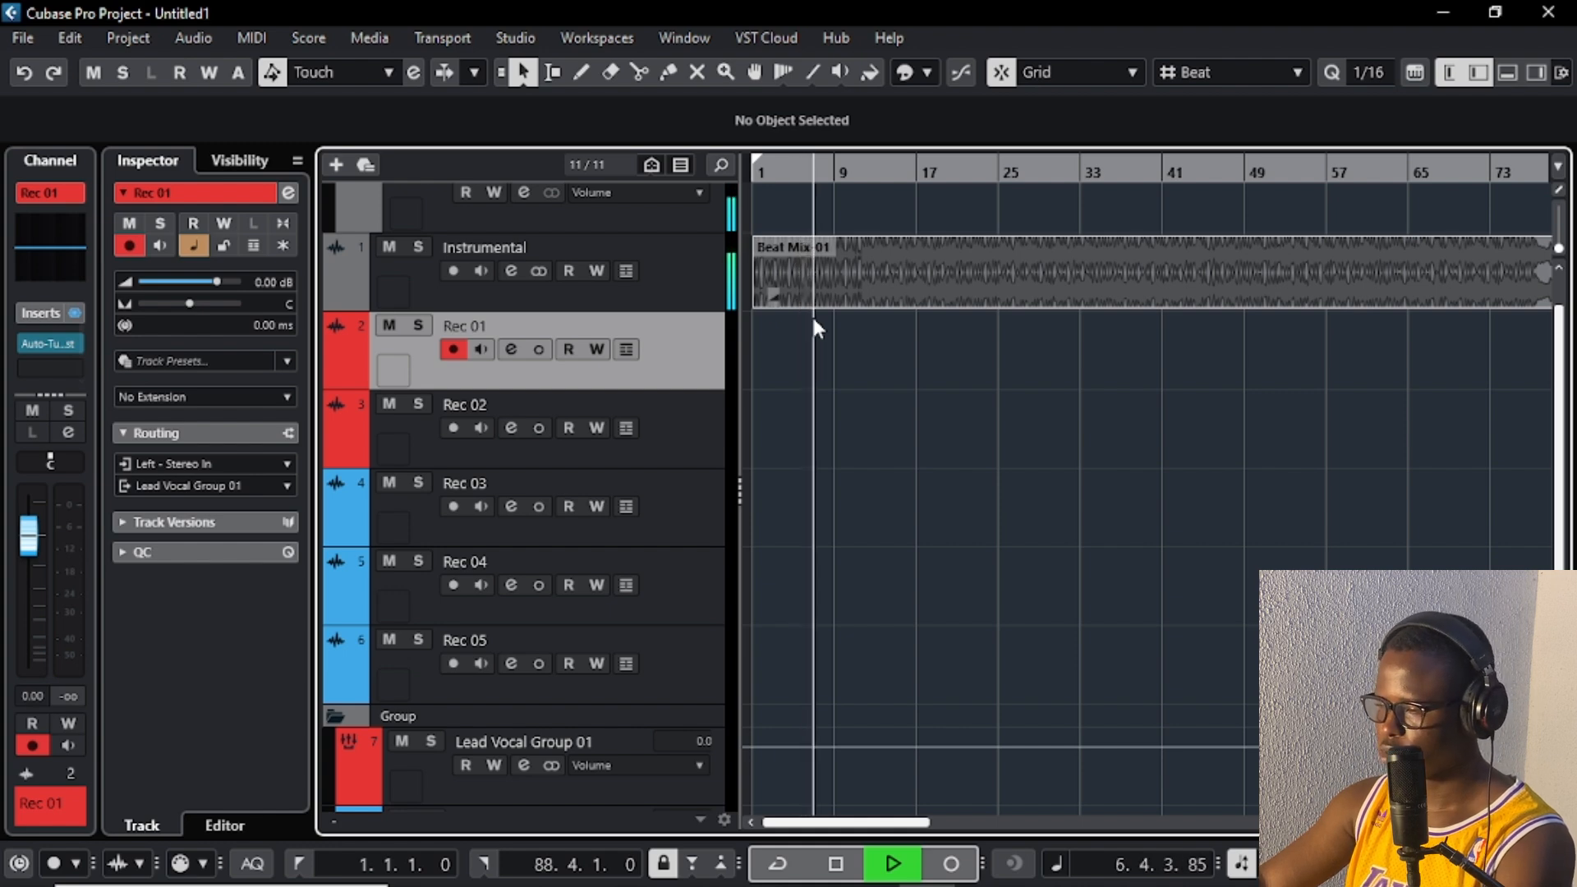
pyautogui.press('space')
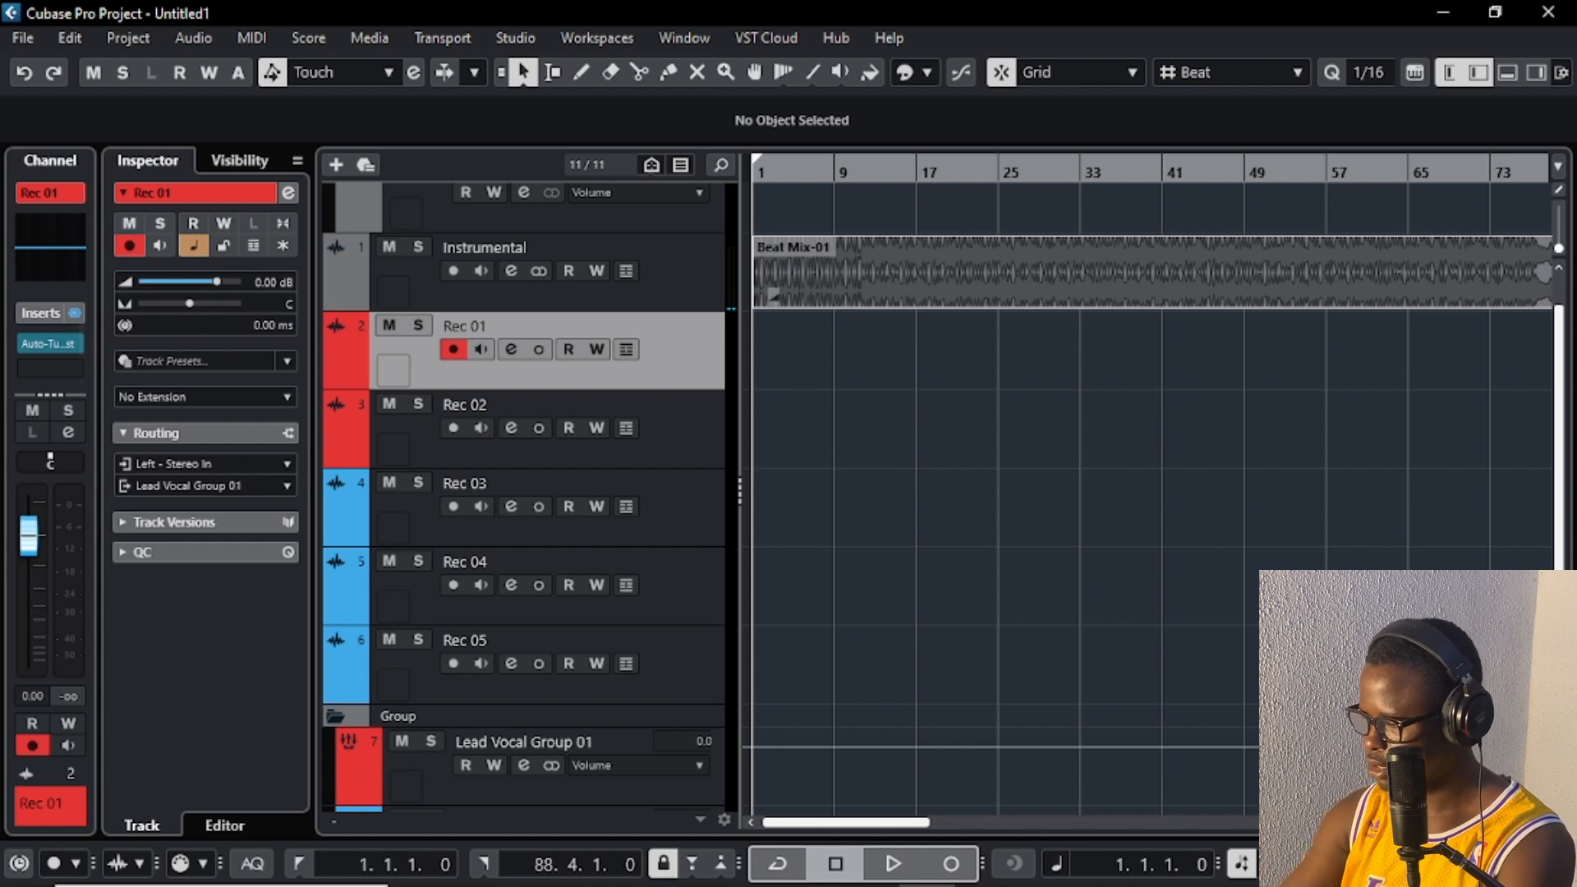
pyautogui.press('h')
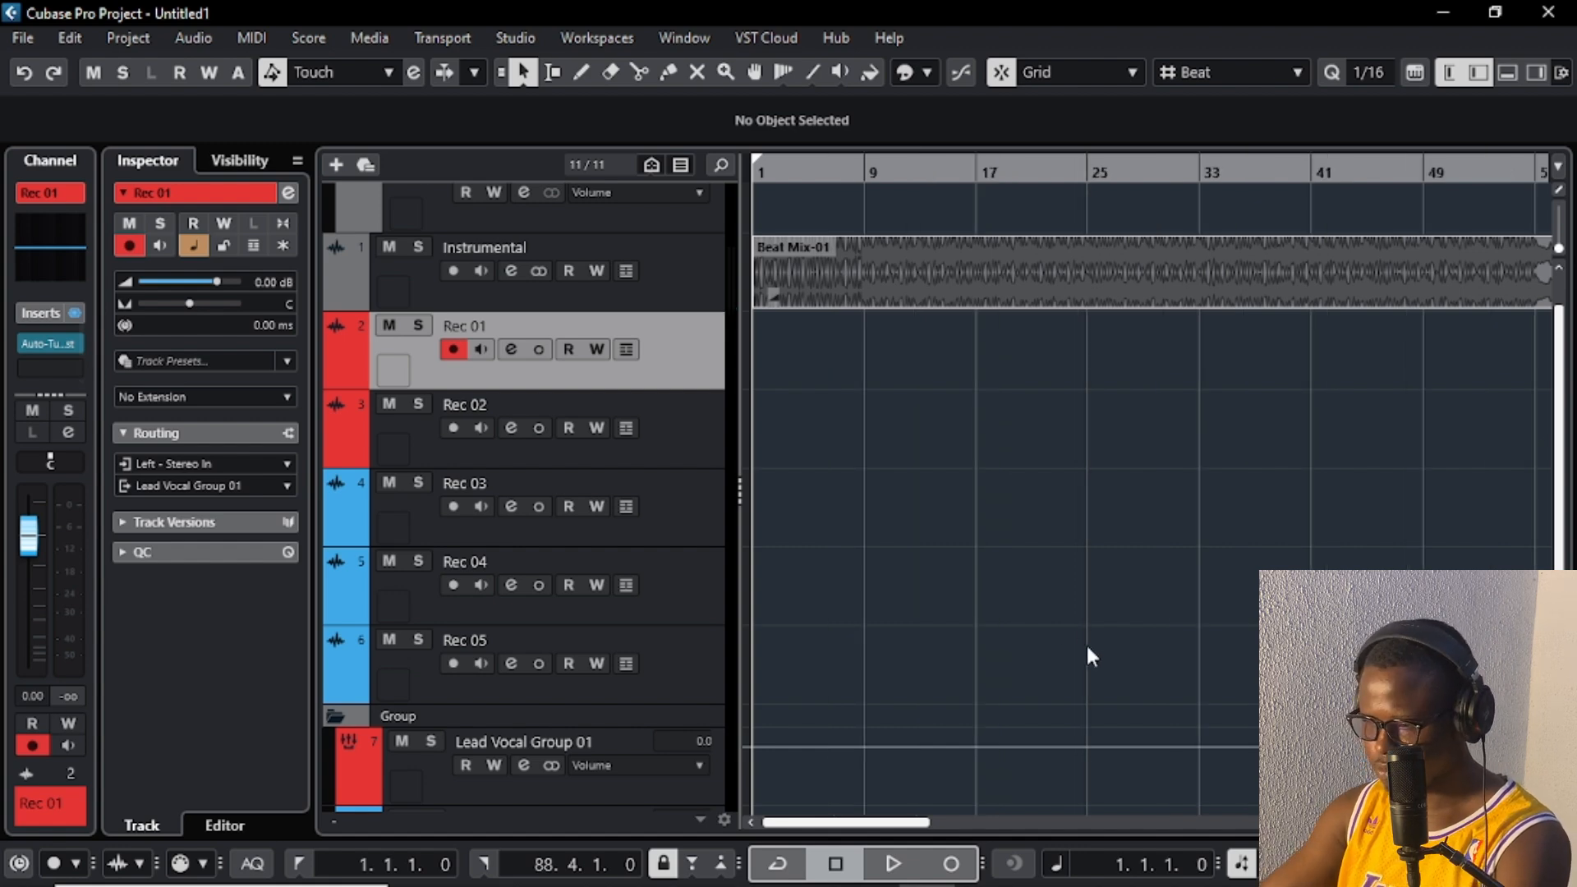
# Step: Select tracks Rec 01 to Rec 05 and set Rec 01's Auto-Tune Artist to key A, Major scale and Alto/Tenor input type
pyautogui.keyDown('shift'); pyautogui.click(702, 663); pyautogui.keyUp('shift')
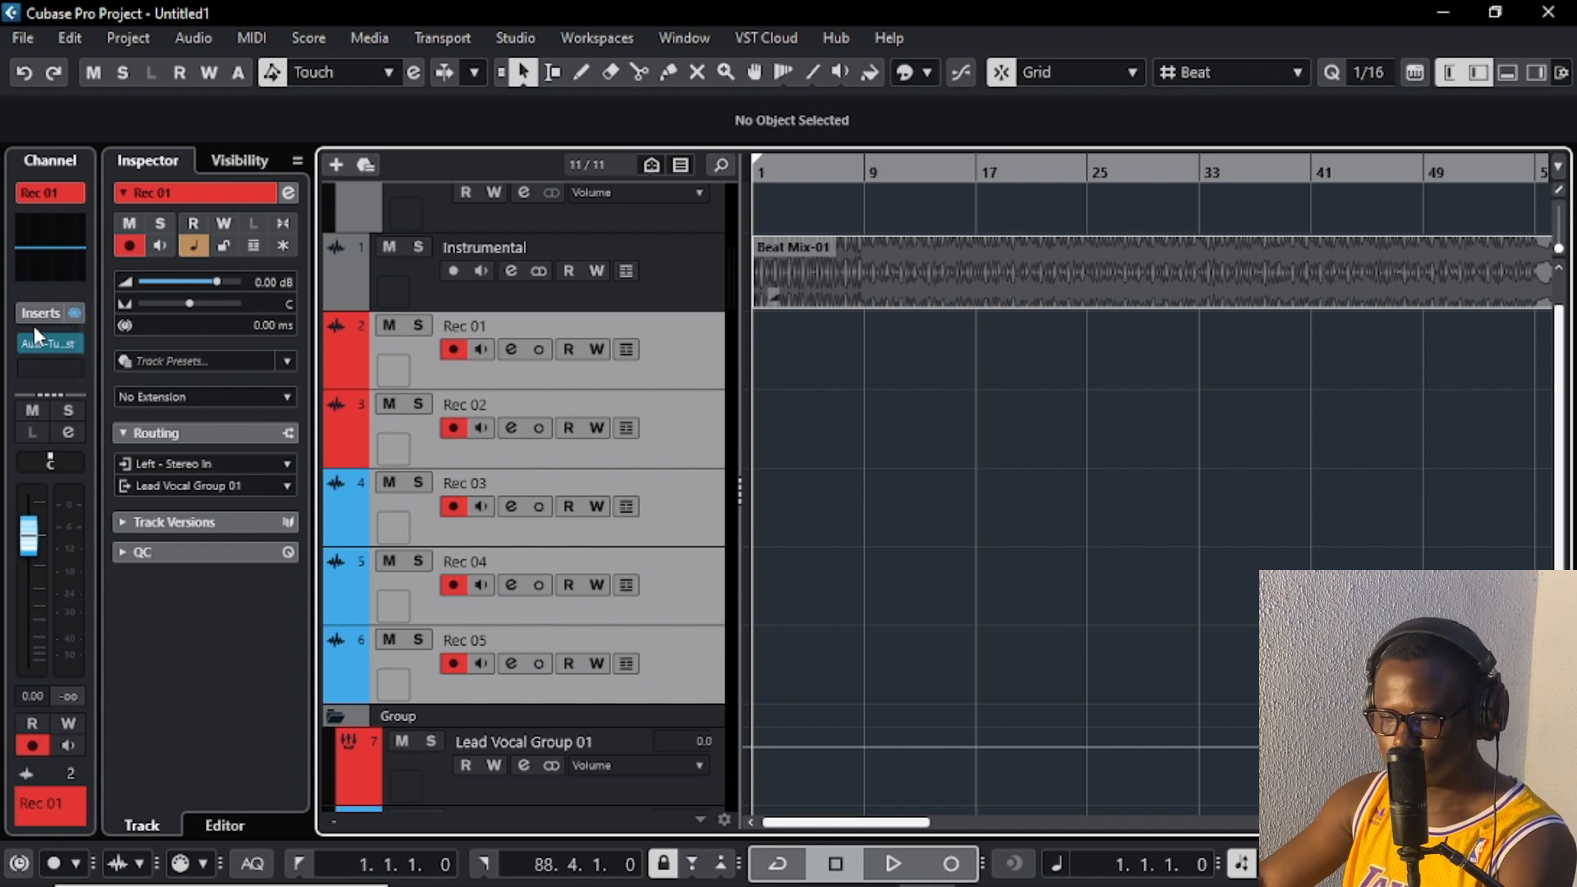
pyautogui.click(47, 345)
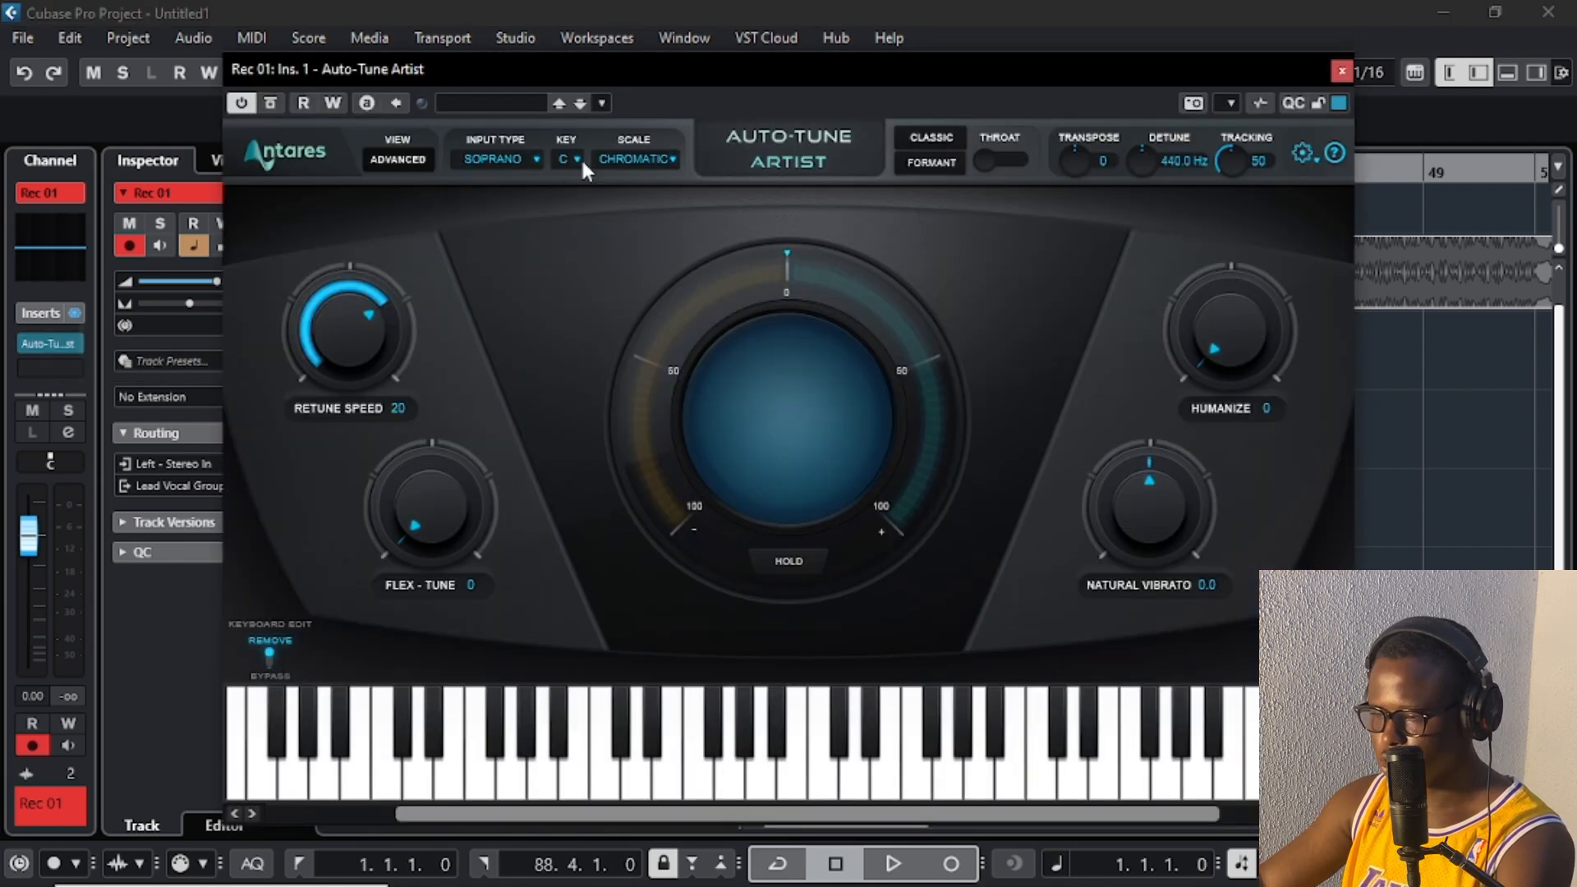
pyautogui.click(564, 161)
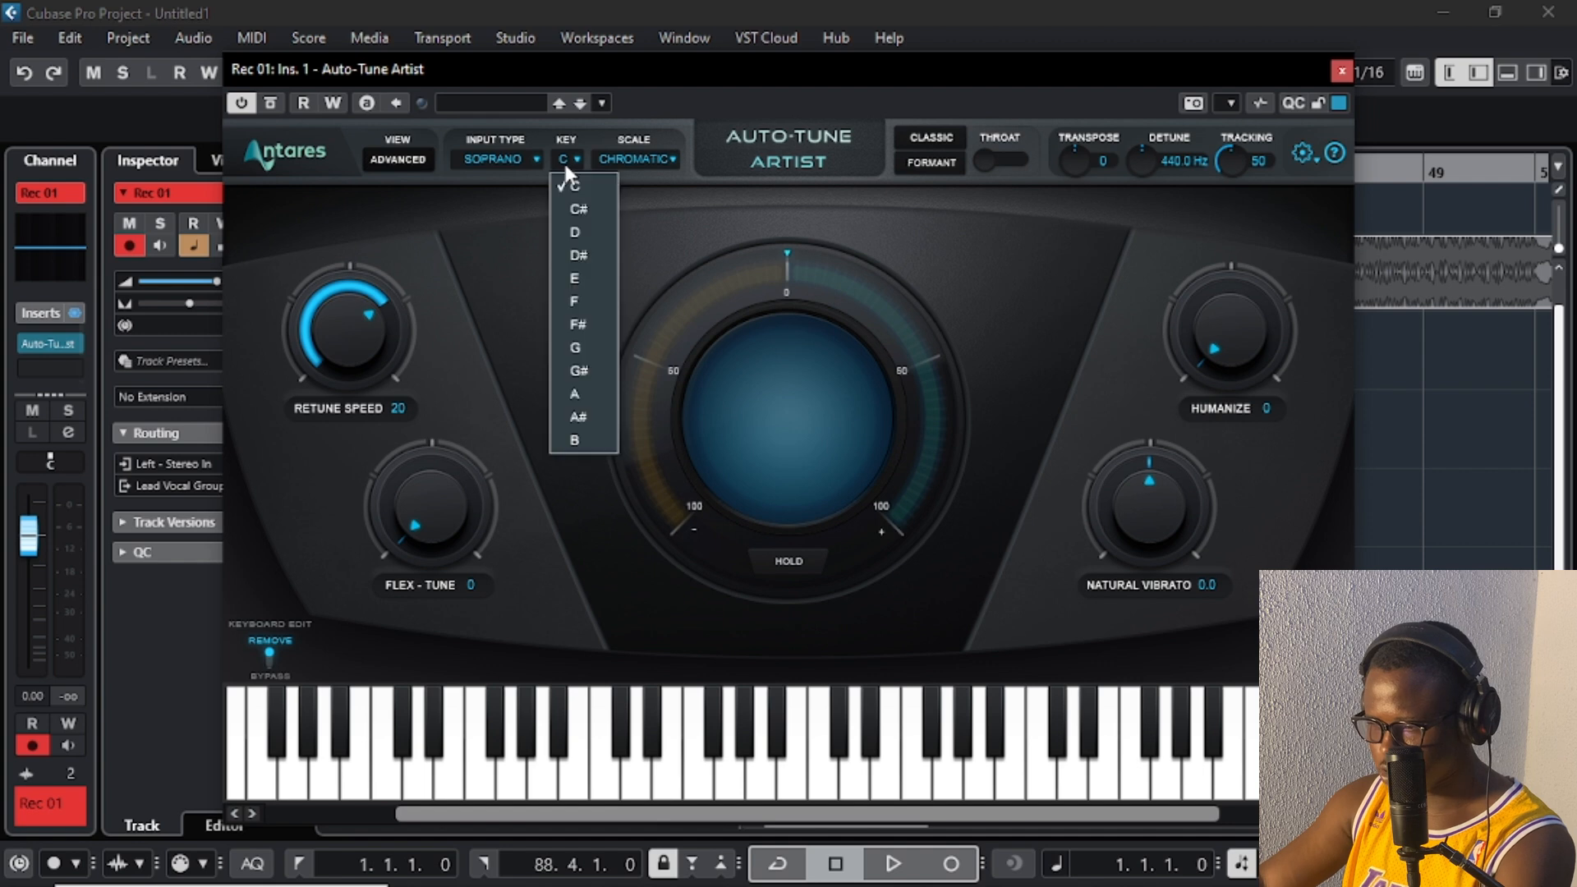
pyautogui.click(584, 398)
pyautogui.click(645, 152)
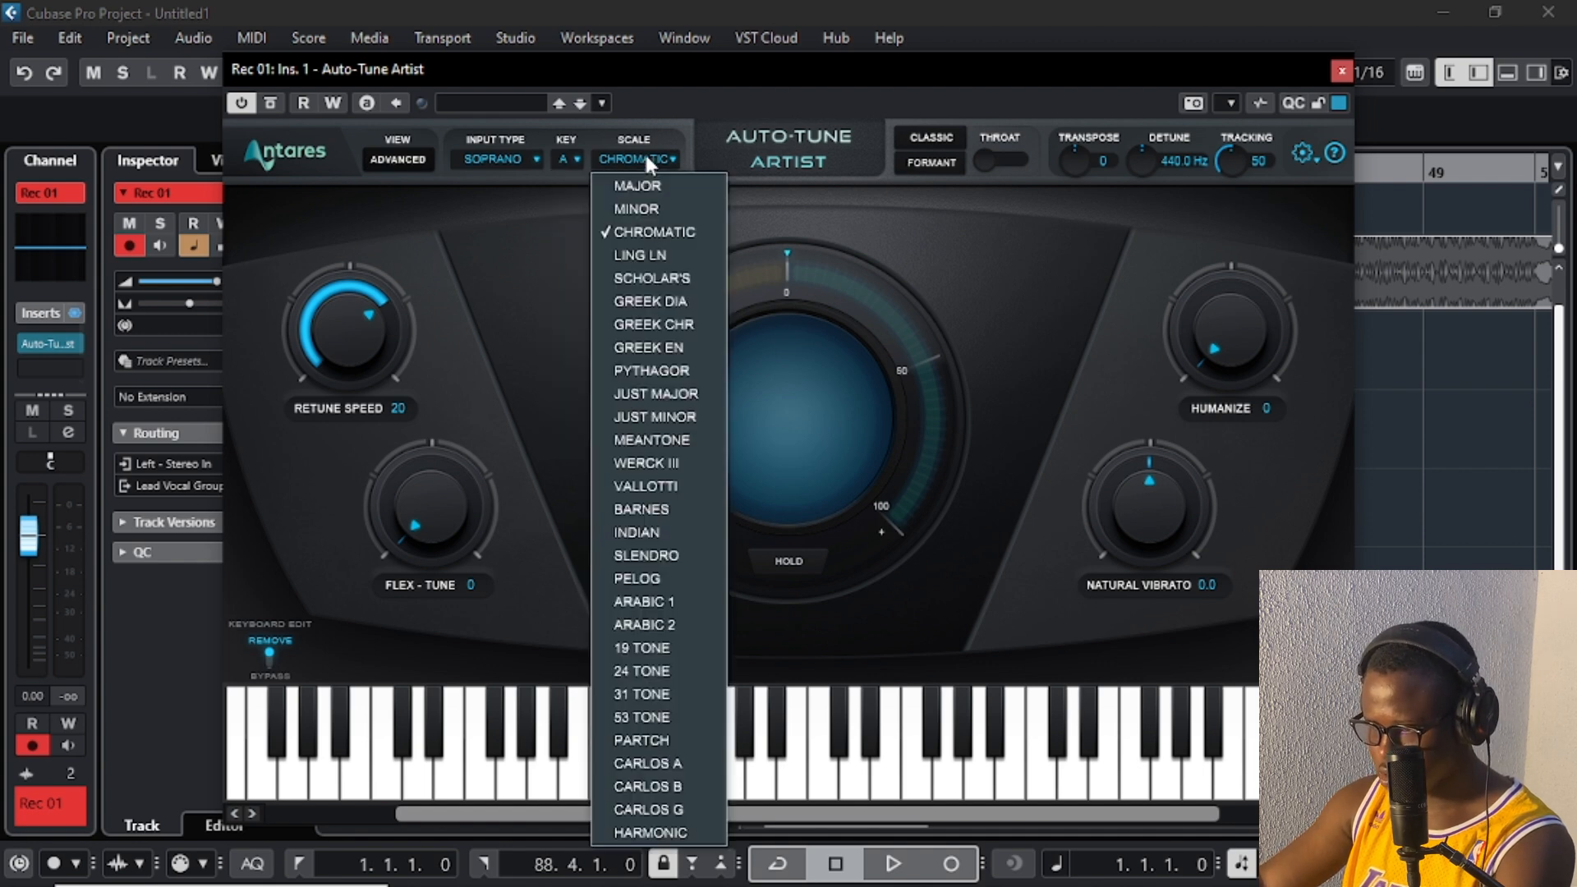
pyautogui.click(657, 188)
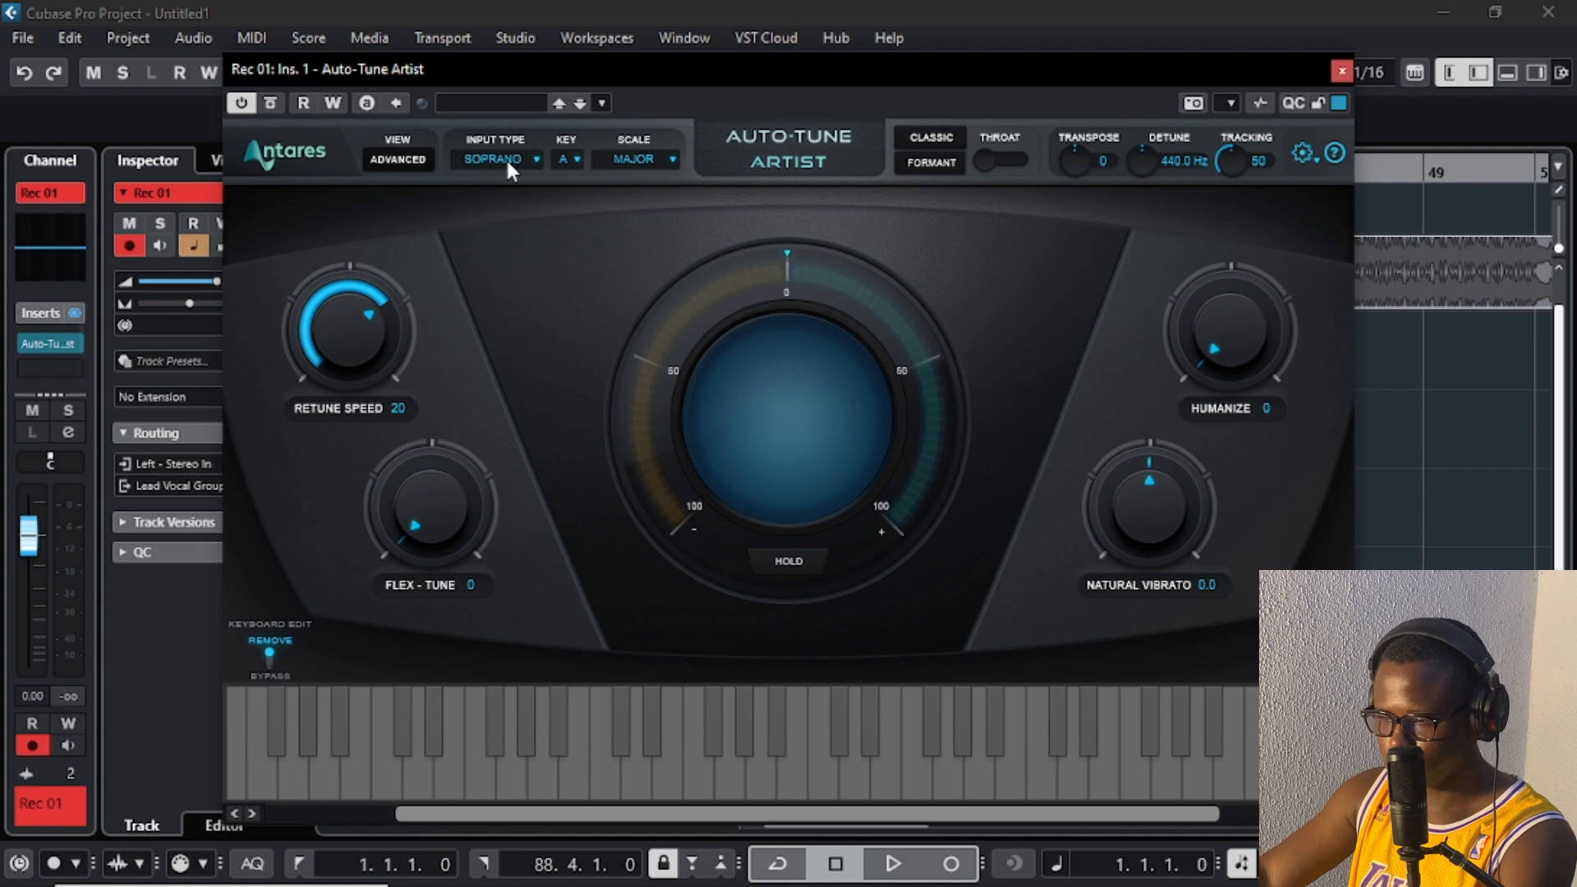
pyautogui.click(508, 161)
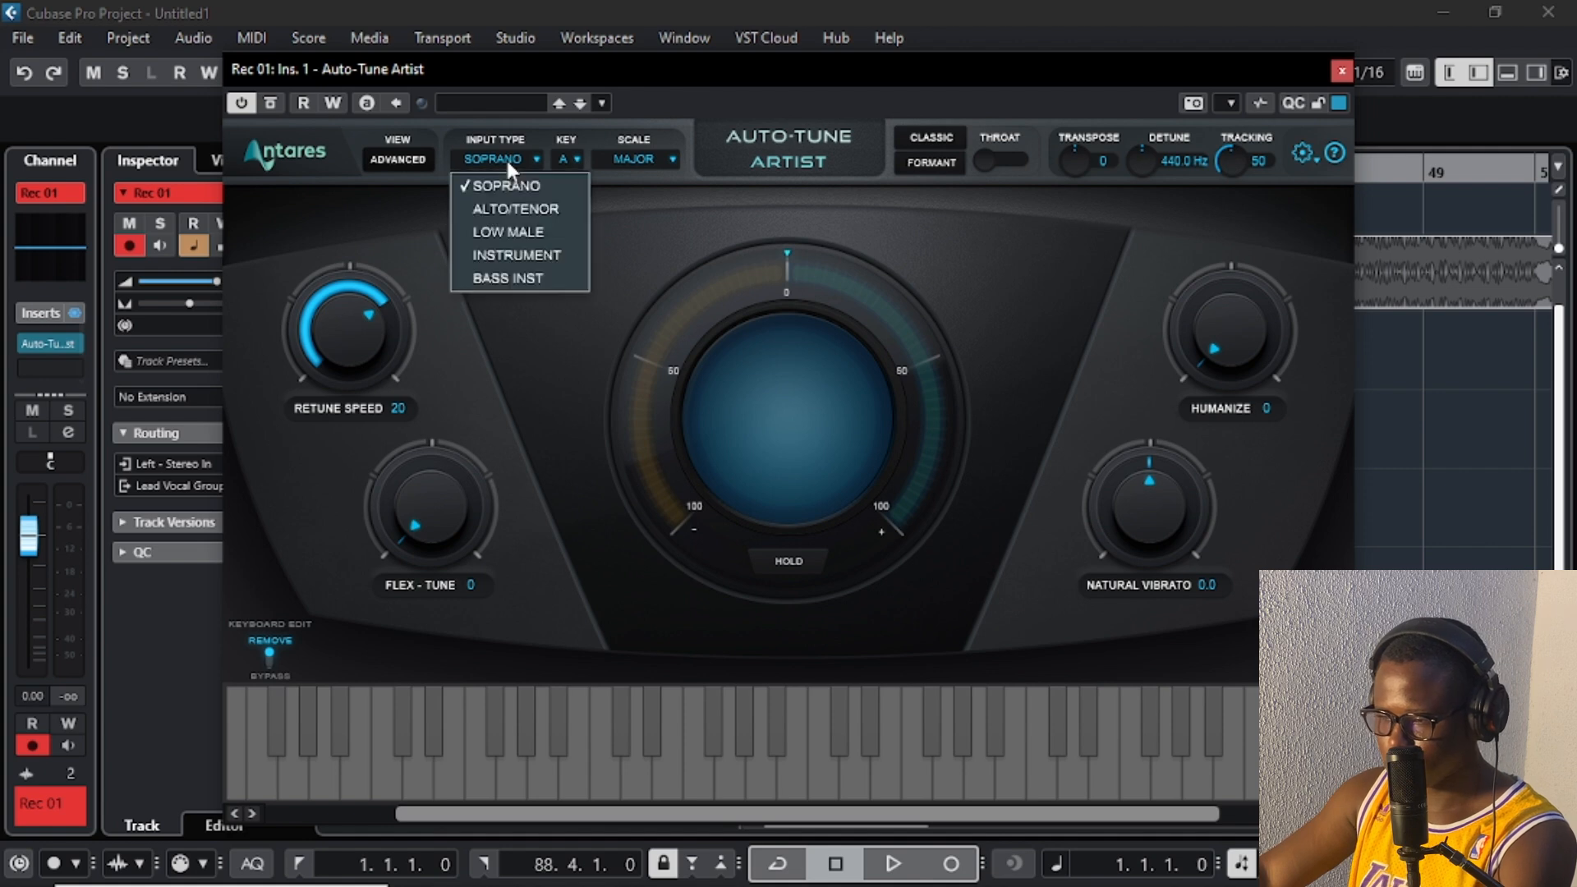
pyautogui.click(520, 211)
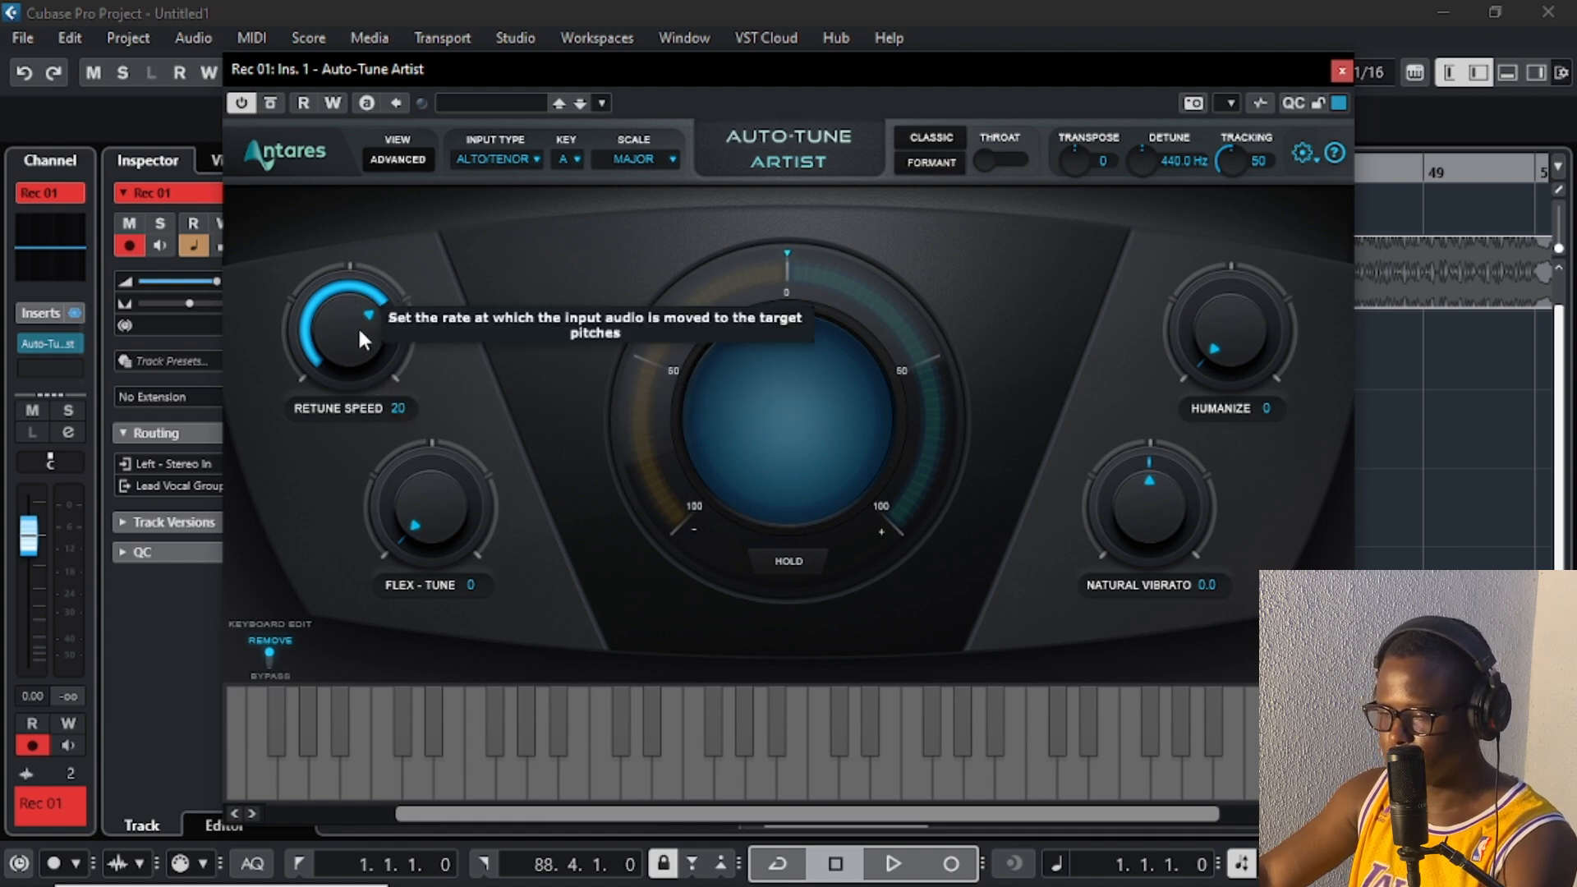
# Step: Set Retune Speed to 10 and Humanize to 10 in Rec 01's Auto-Tune and close the plug-in
pyautogui.click(406, 408)
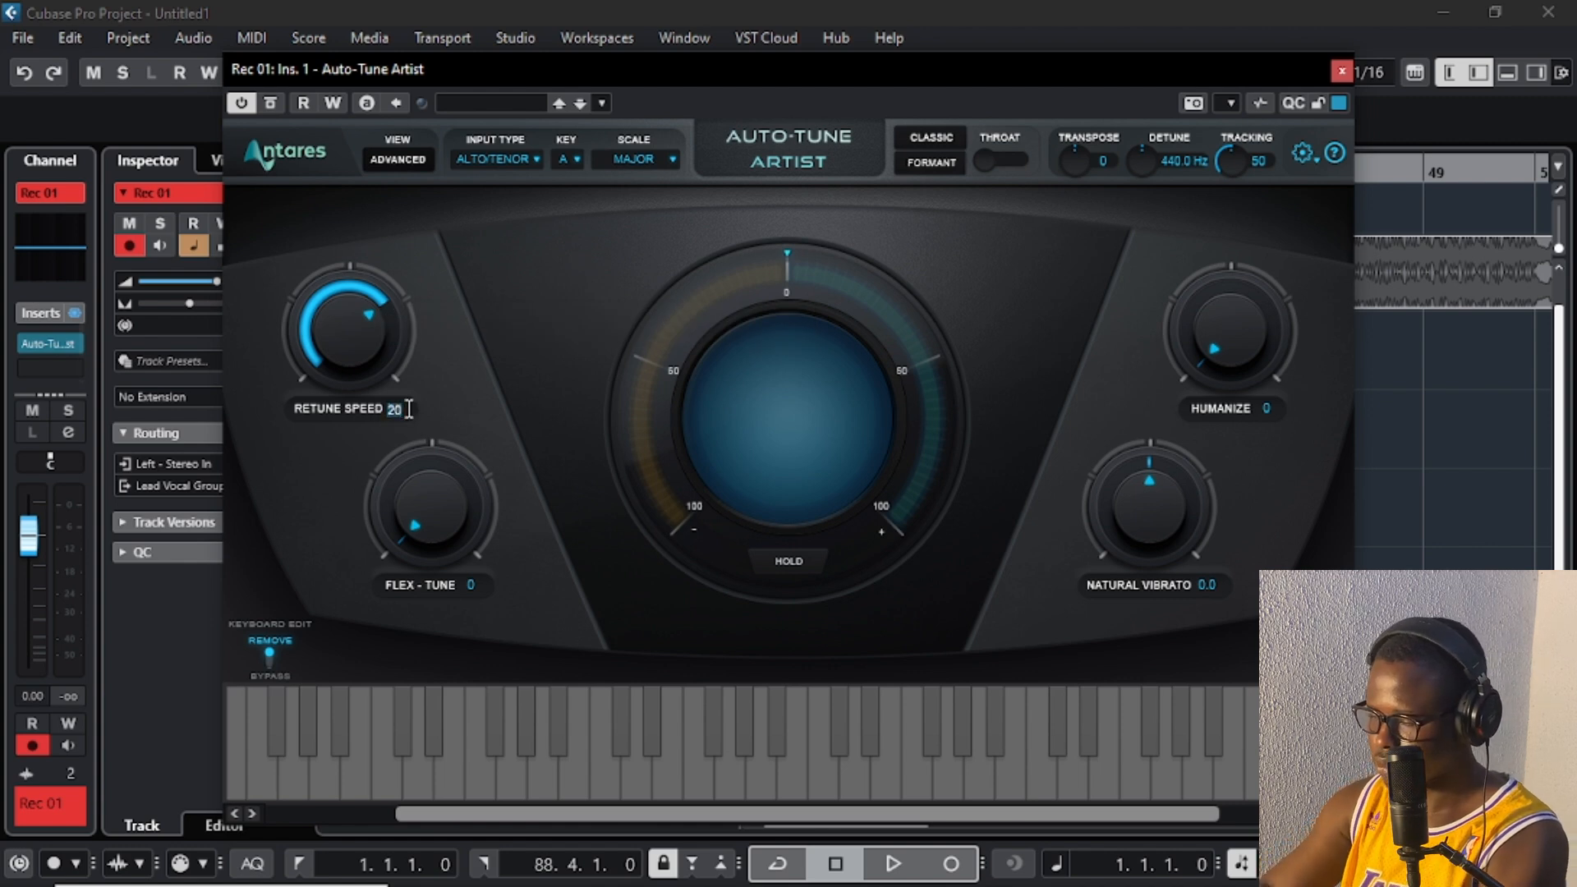
pyautogui.write('10')
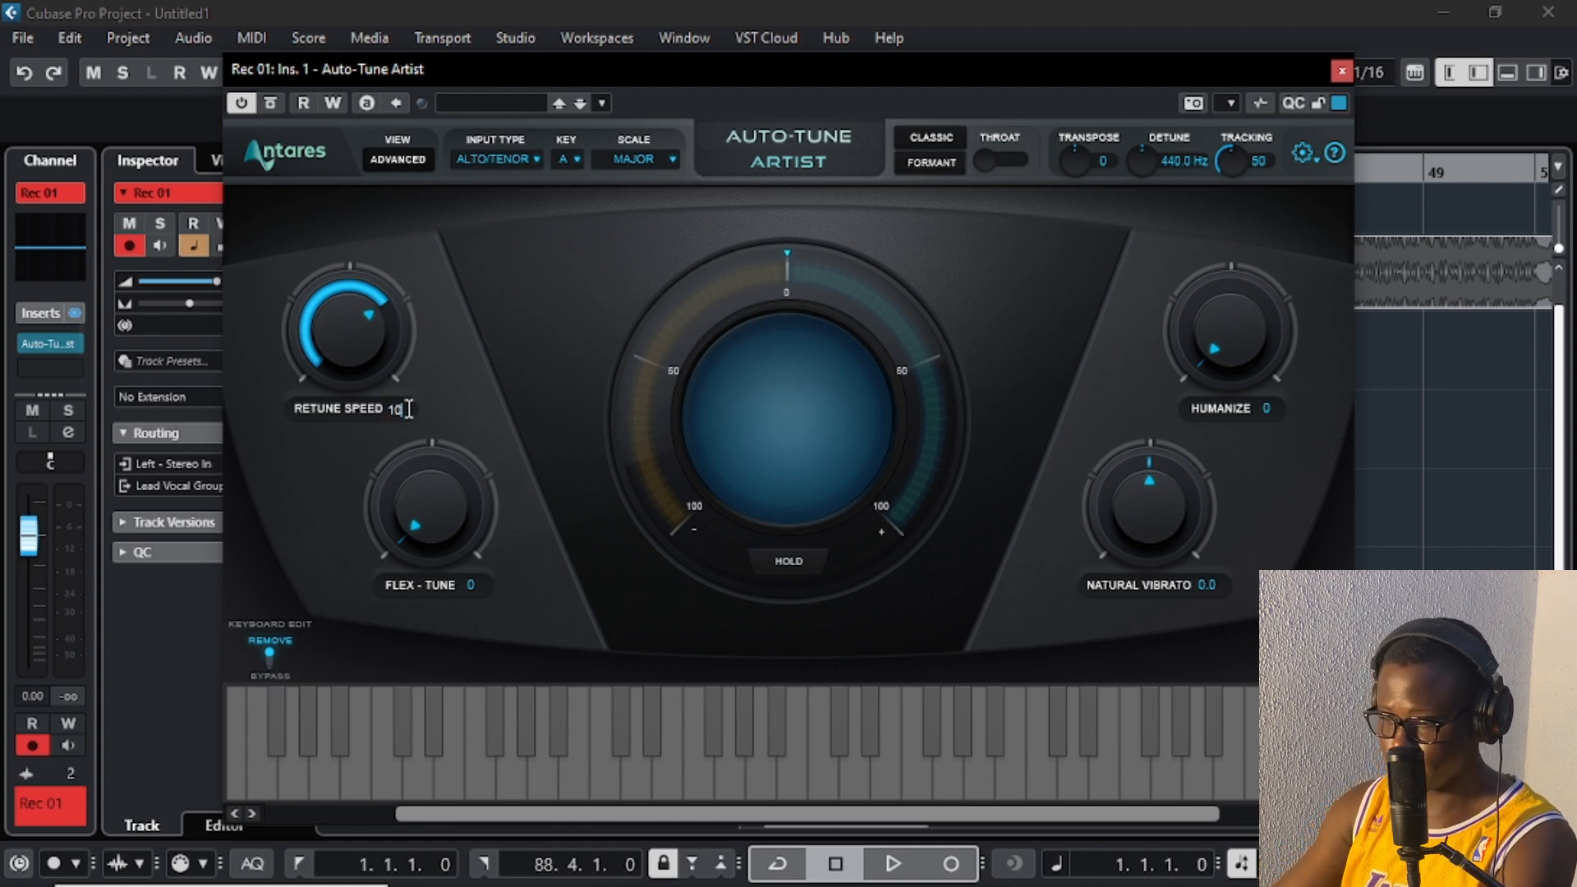
pyautogui.press('Return')
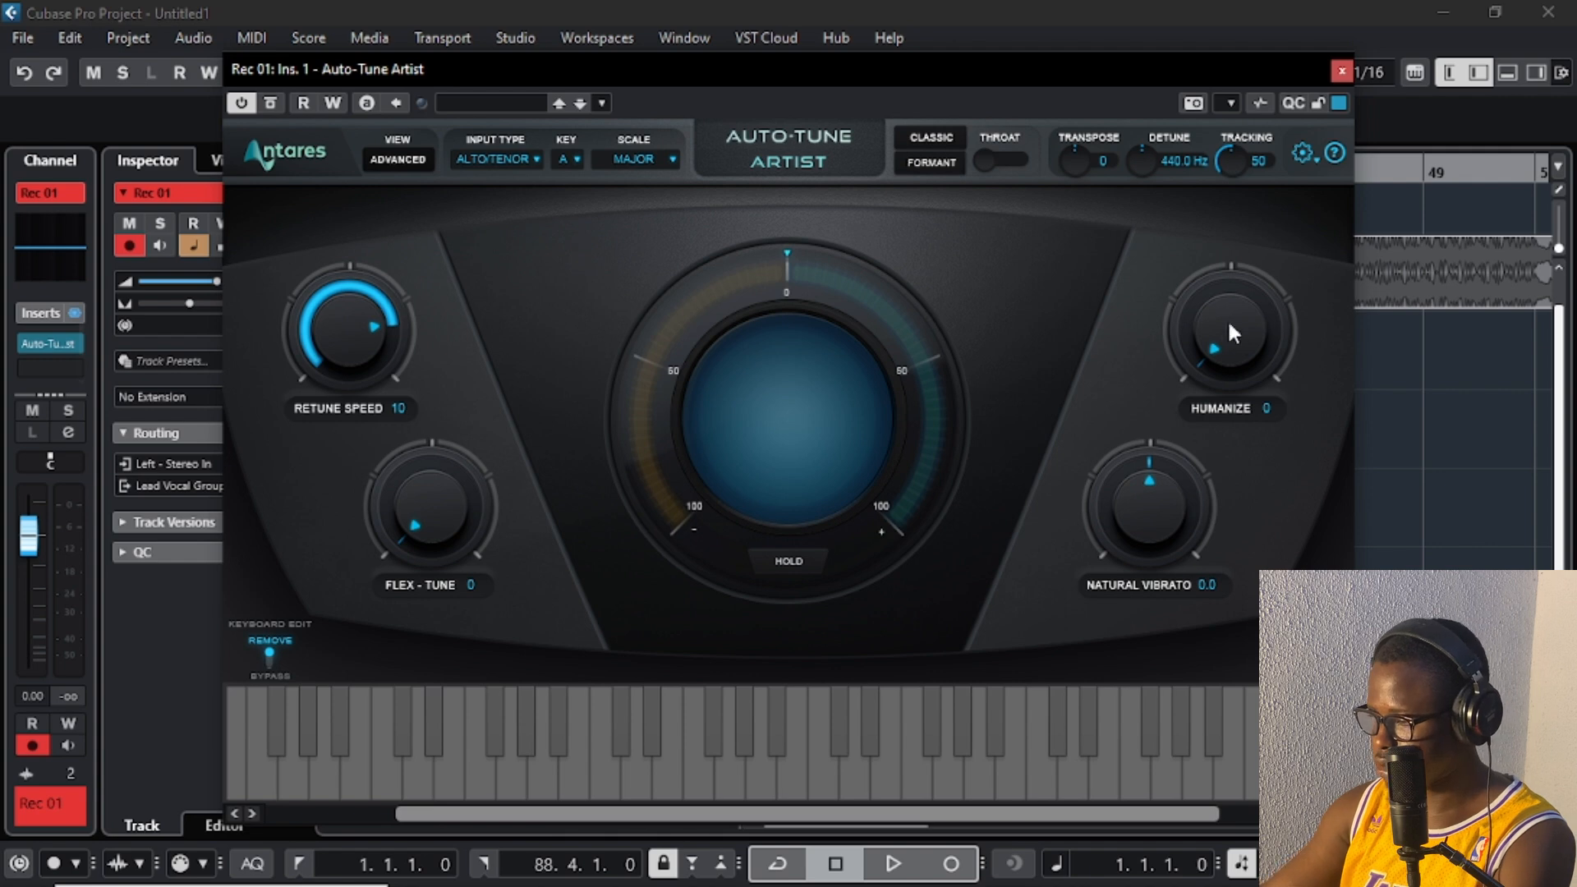
pyautogui.doubleClick(1265, 408)
pyautogui.write('10')
pyautogui.press('Return')
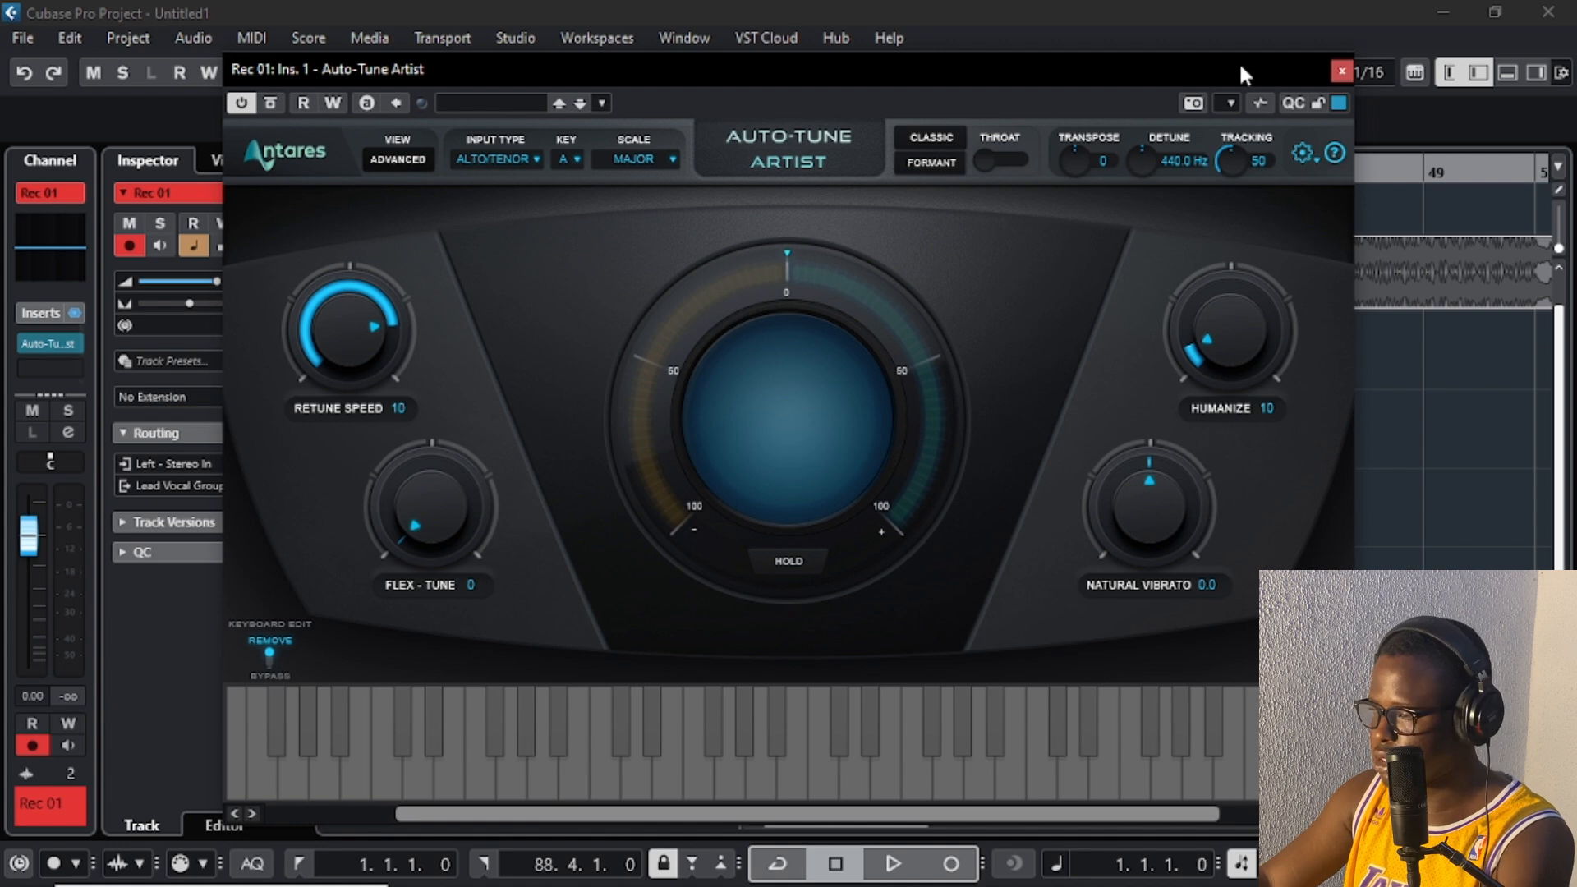
pyautogui.click(1341, 72)
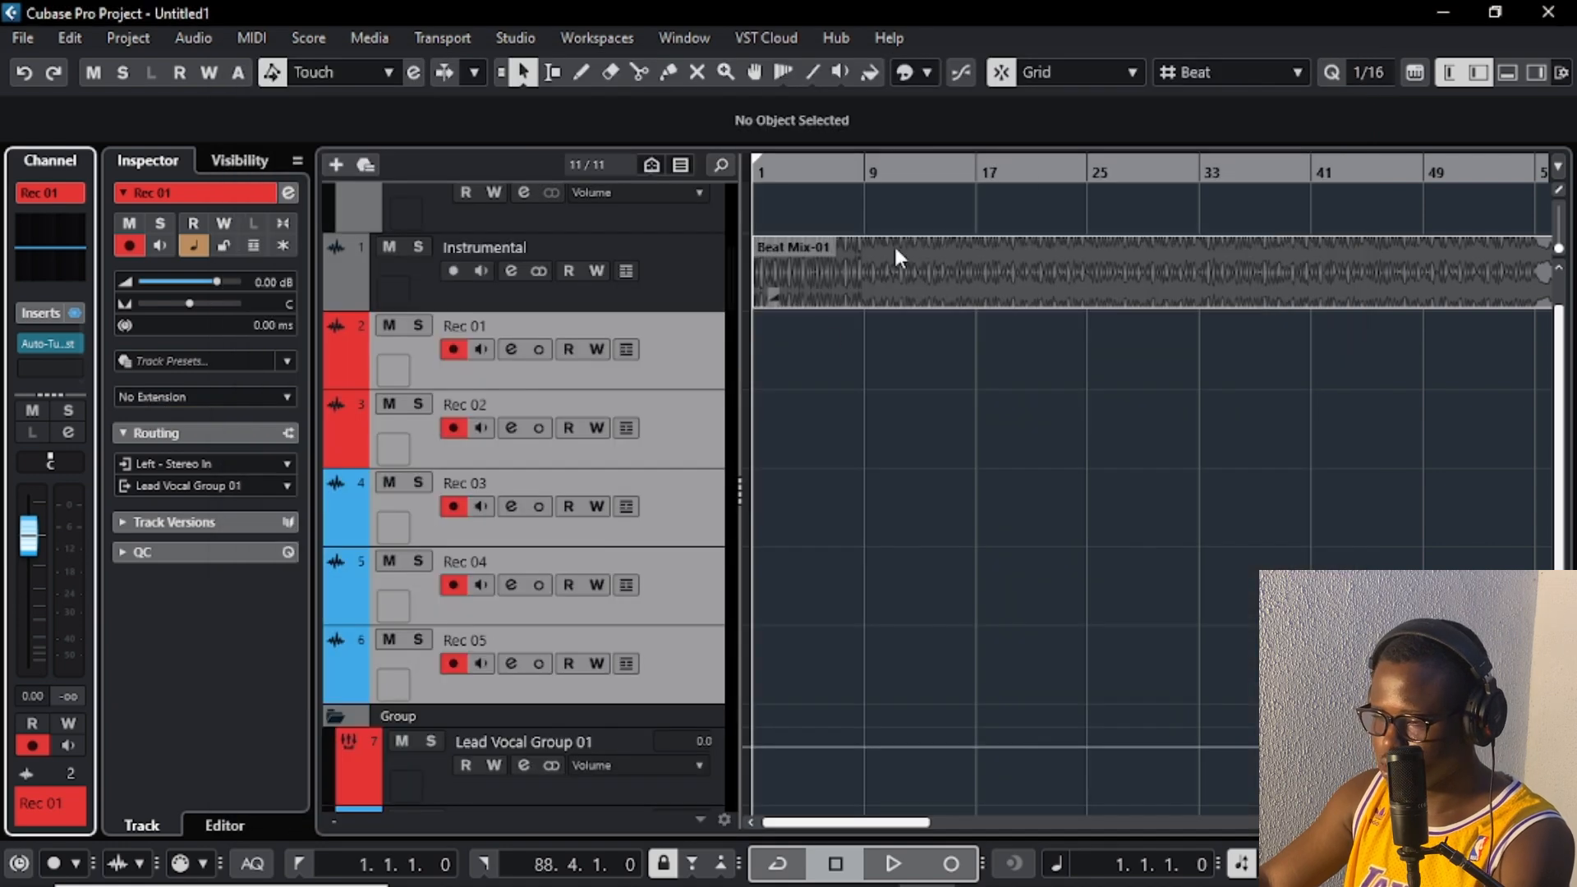
# Step: Set Retune Speed to 10 in Rec 02's Auto-Tune and close the plug-in
pyautogui.click(692, 397)
pyautogui.click(48, 343)
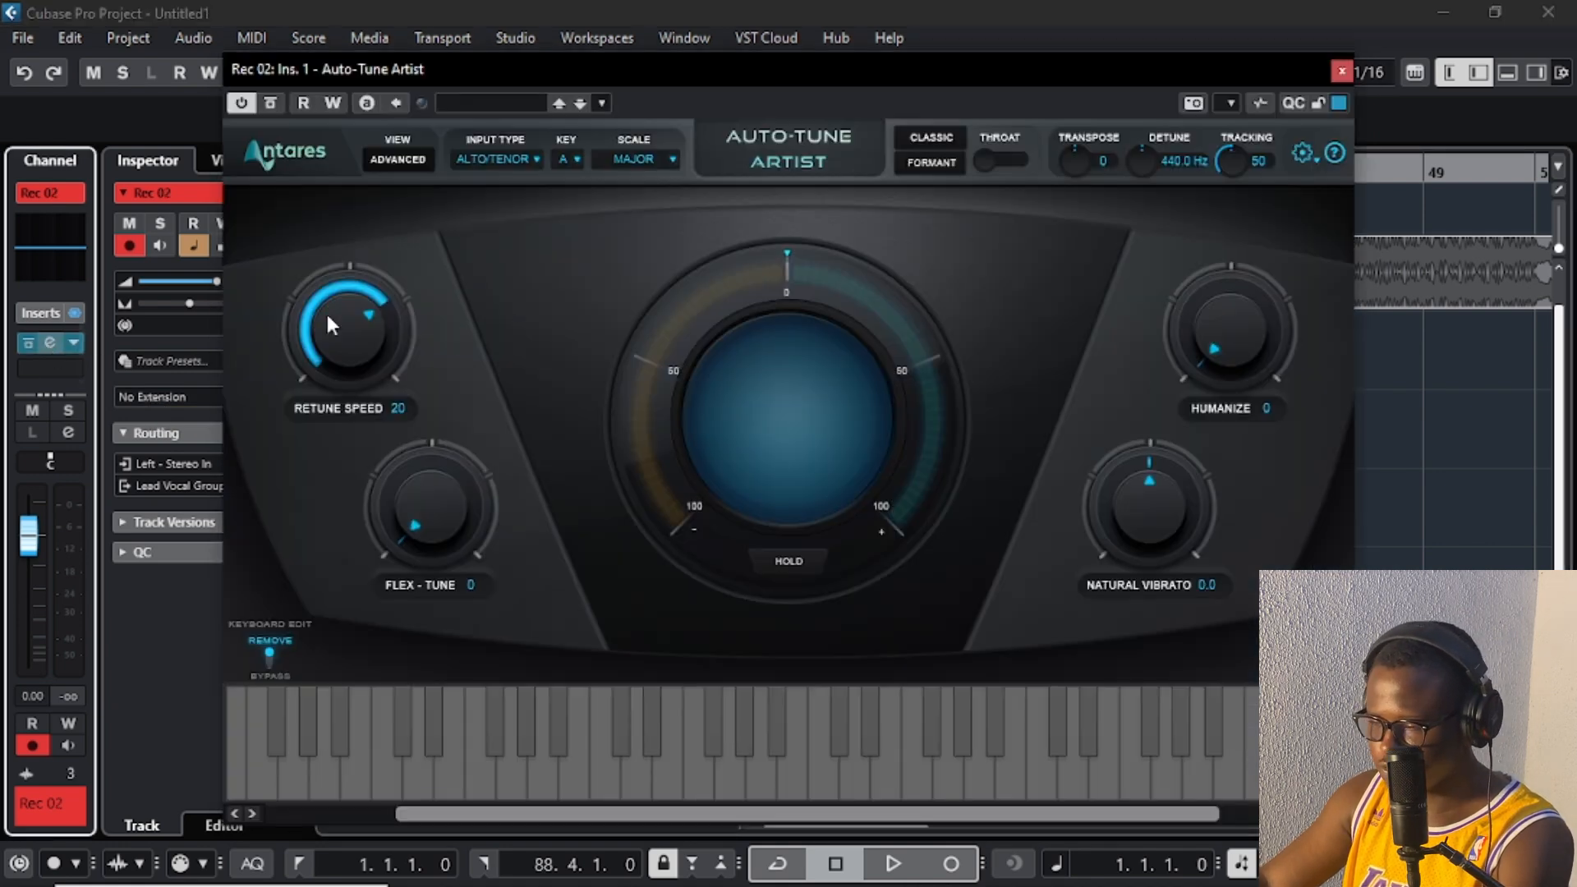
pyautogui.click(400, 408)
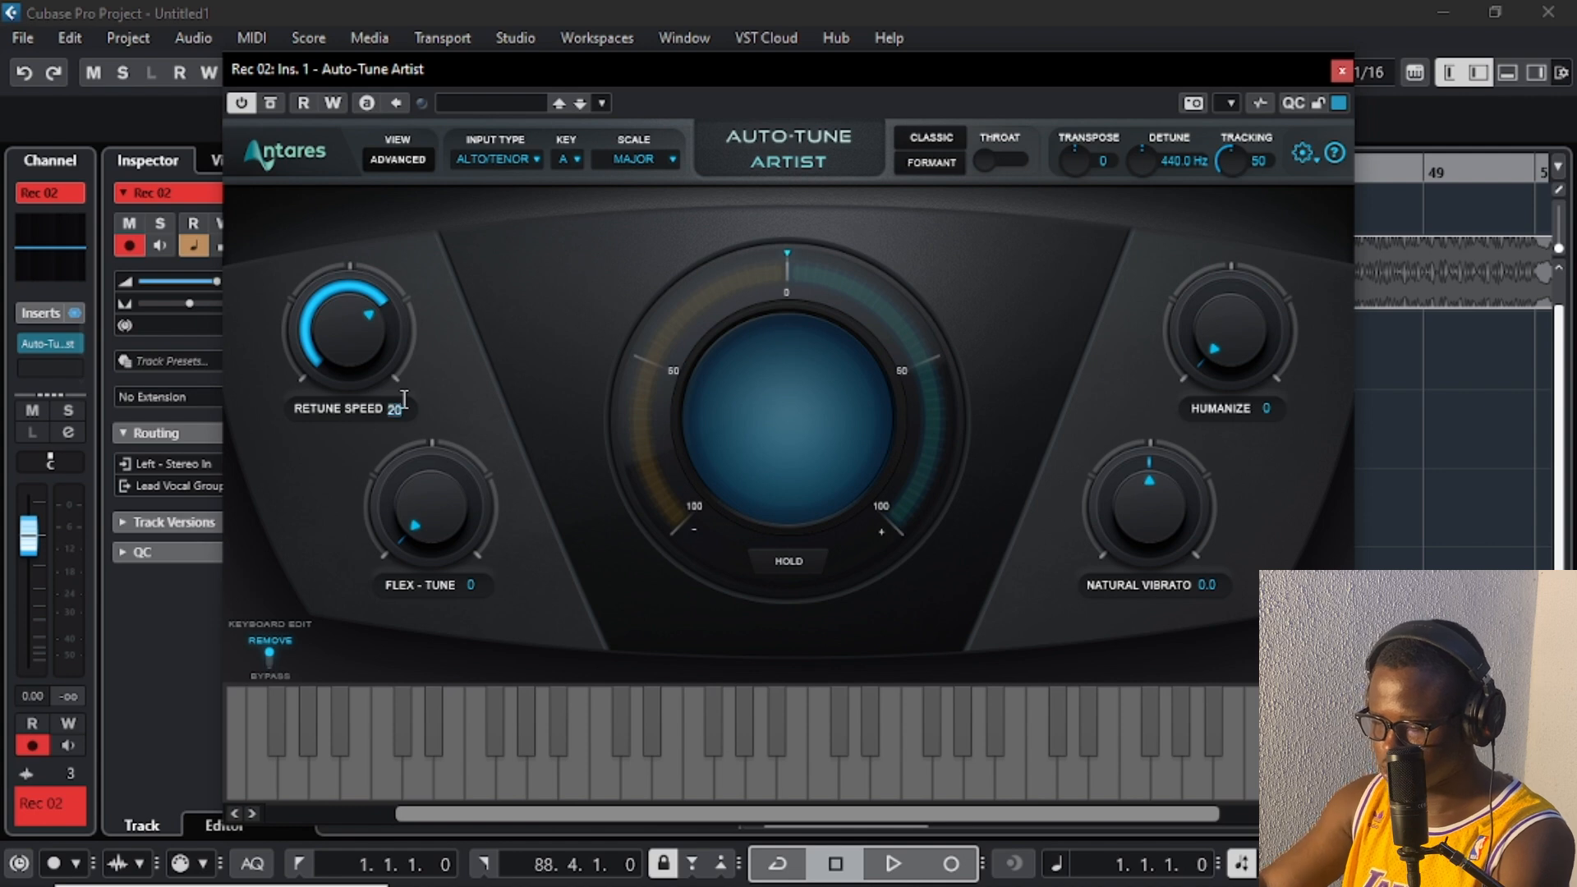
pyautogui.write('10')
pyautogui.press('Return')
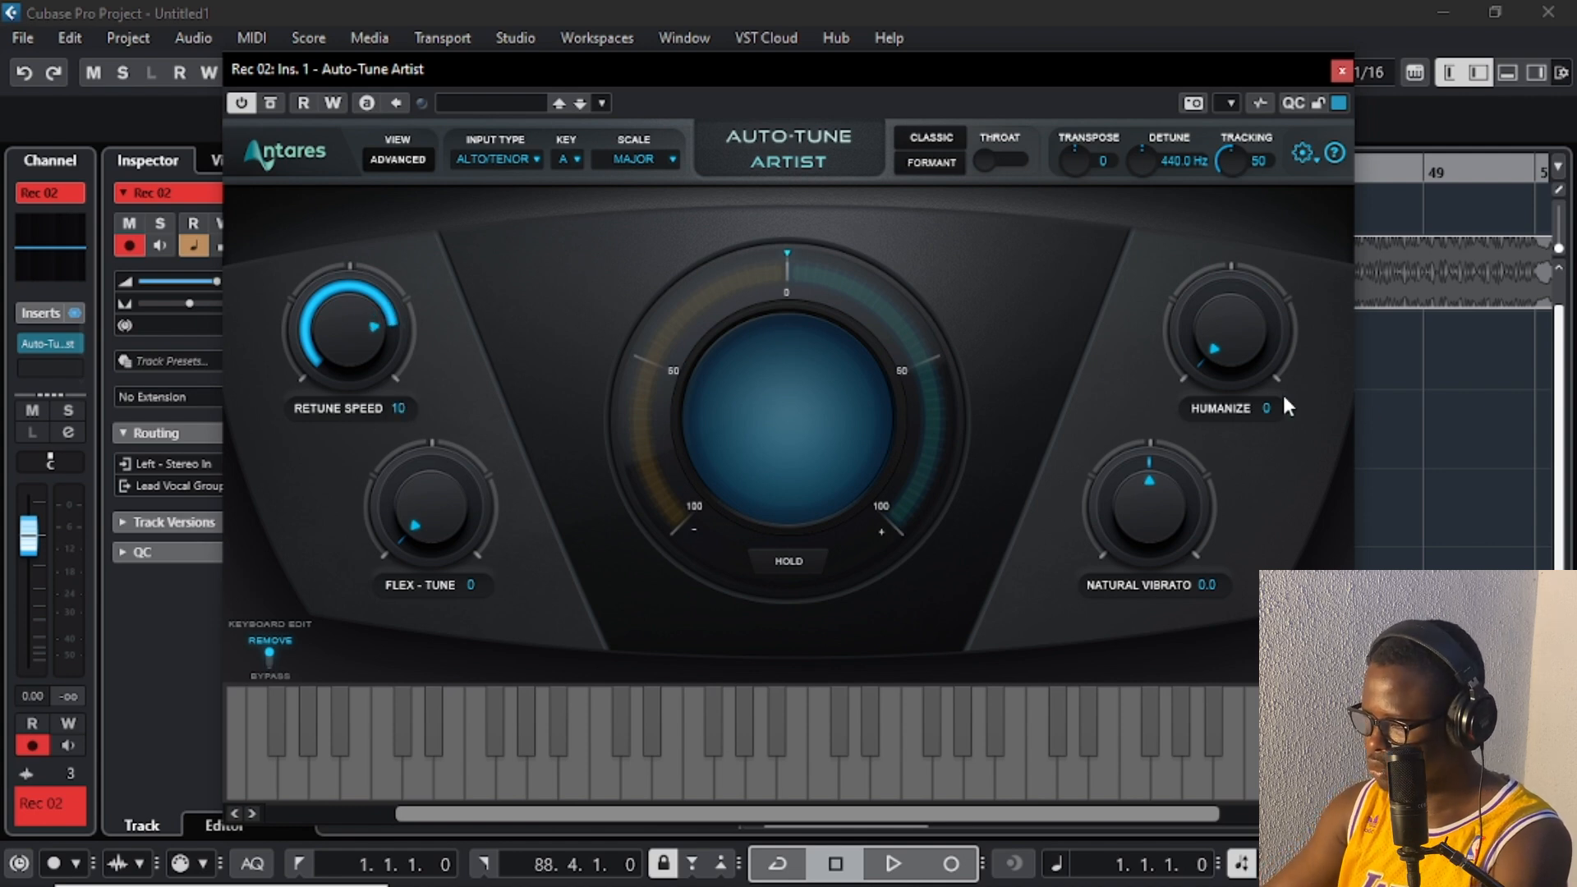
pyautogui.click(1341, 71)
# Step: Set Retune Speed to 10 and Humanize to 10 in the Auto-Tune insert on Rec 03
pyautogui.click(693, 477)
pyautogui.click(49, 345)
pyautogui.doubleClick(396, 408)
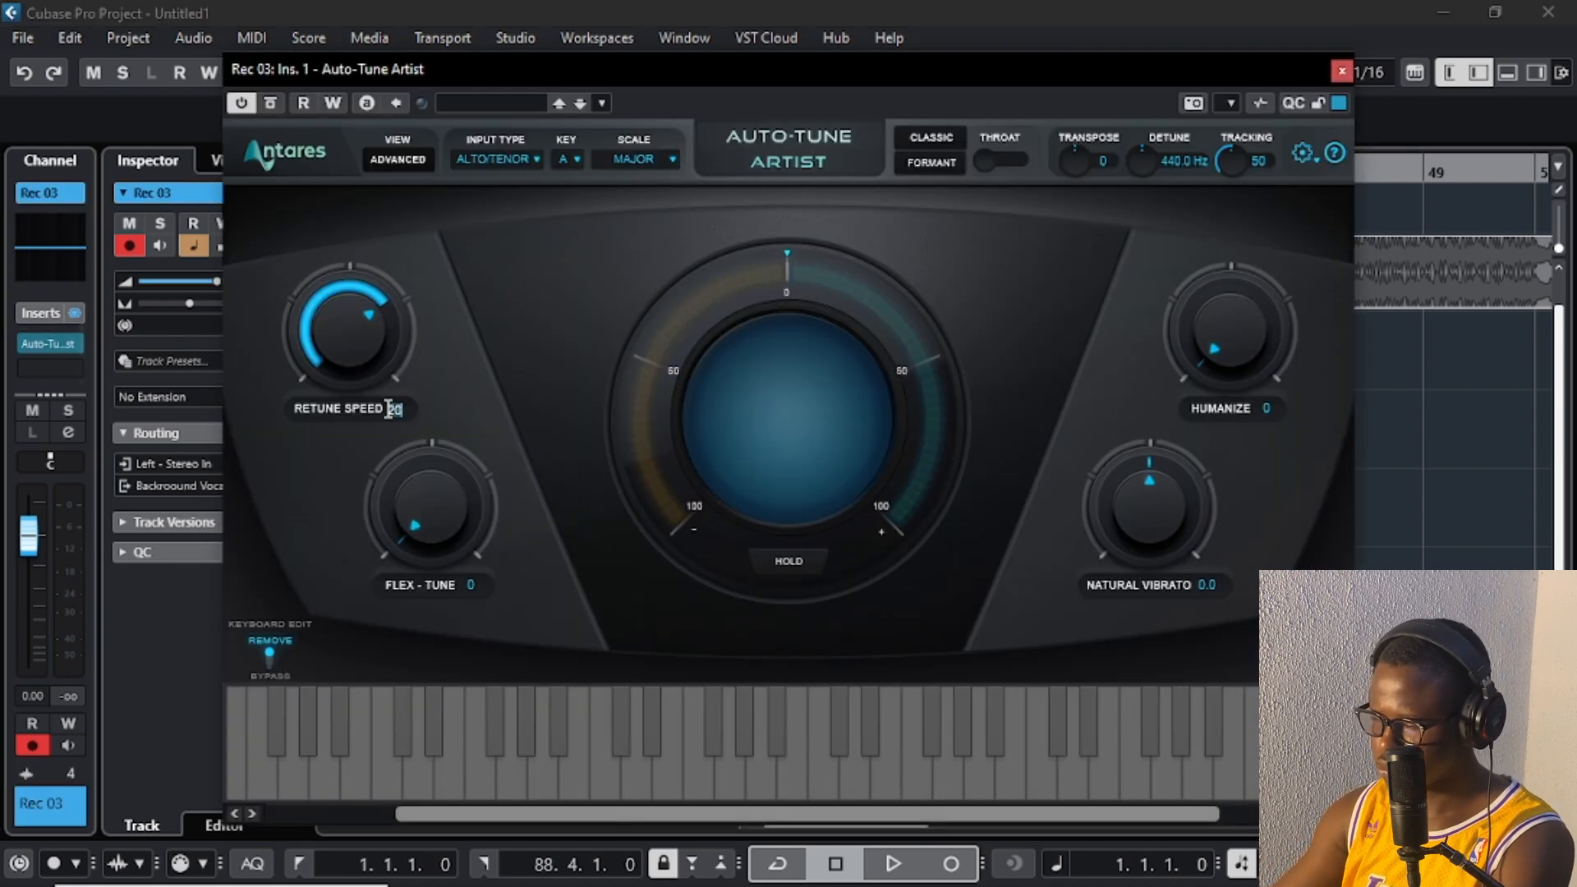
pyautogui.write('10')
pyautogui.press('Return')
pyautogui.doubleClick(1265, 410)
pyautogui.write('10')
pyautogui.press('Return')
pyautogui.click(1340, 71)
# Step: Set Retune Speed to 10 and Humanize to 10 in the Auto-Tune insert on Rec 04
pyautogui.click(670, 573)
pyautogui.click(49, 344)
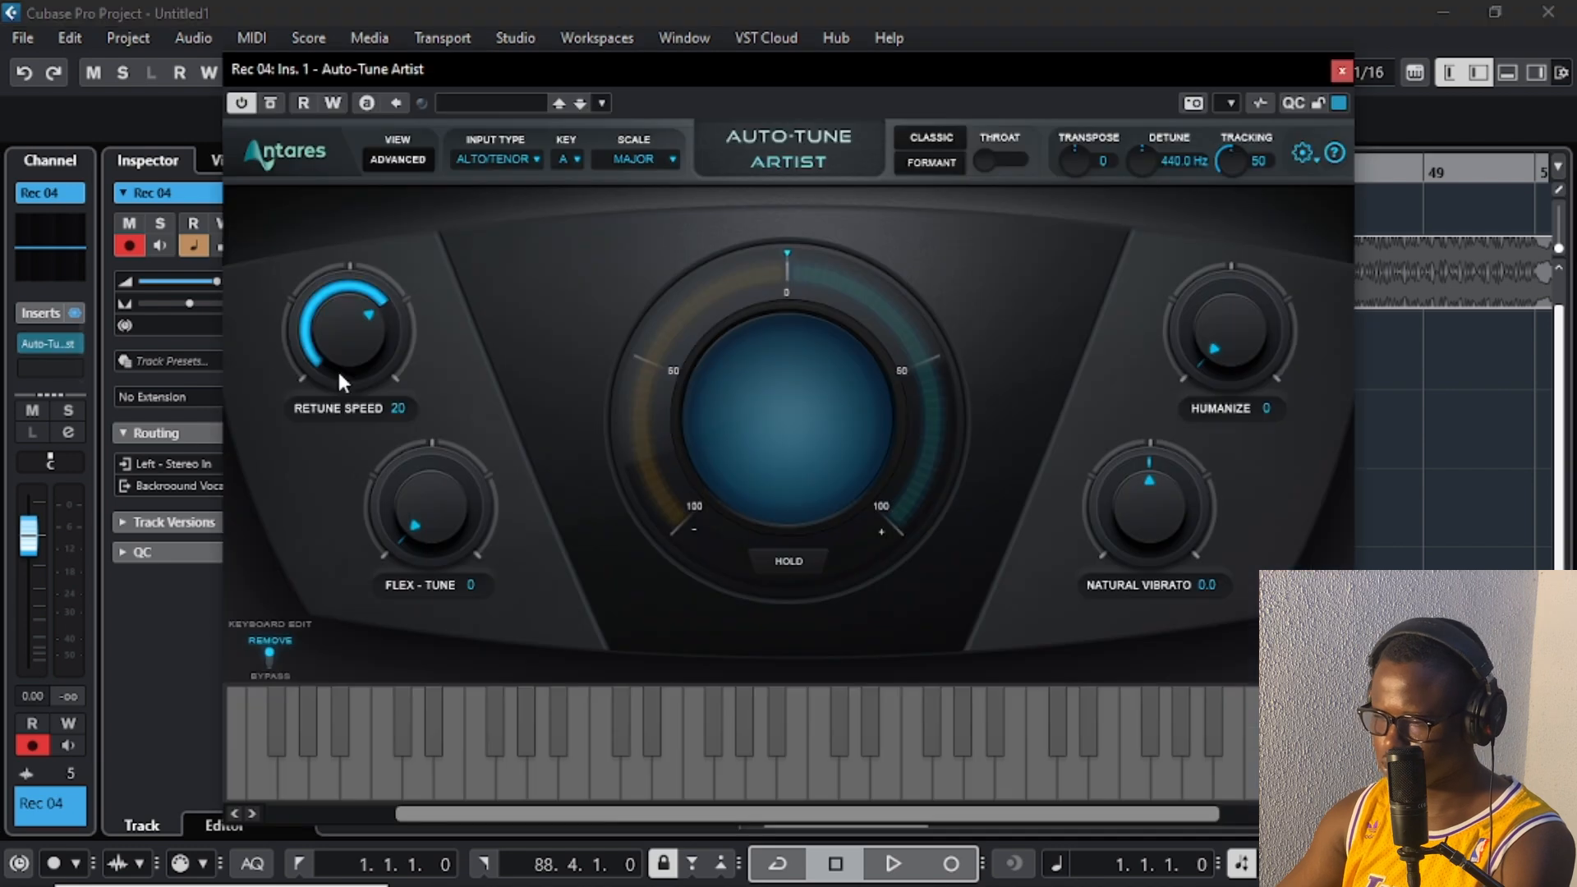
pyautogui.doubleClick(398, 408)
pyautogui.write('10')
pyautogui.press('Return')
pyautogui.doubleClick(1266, 409)
pyautogui.write('10')
pyautogui.press('Return')
pyautogui.click(1341, 71)
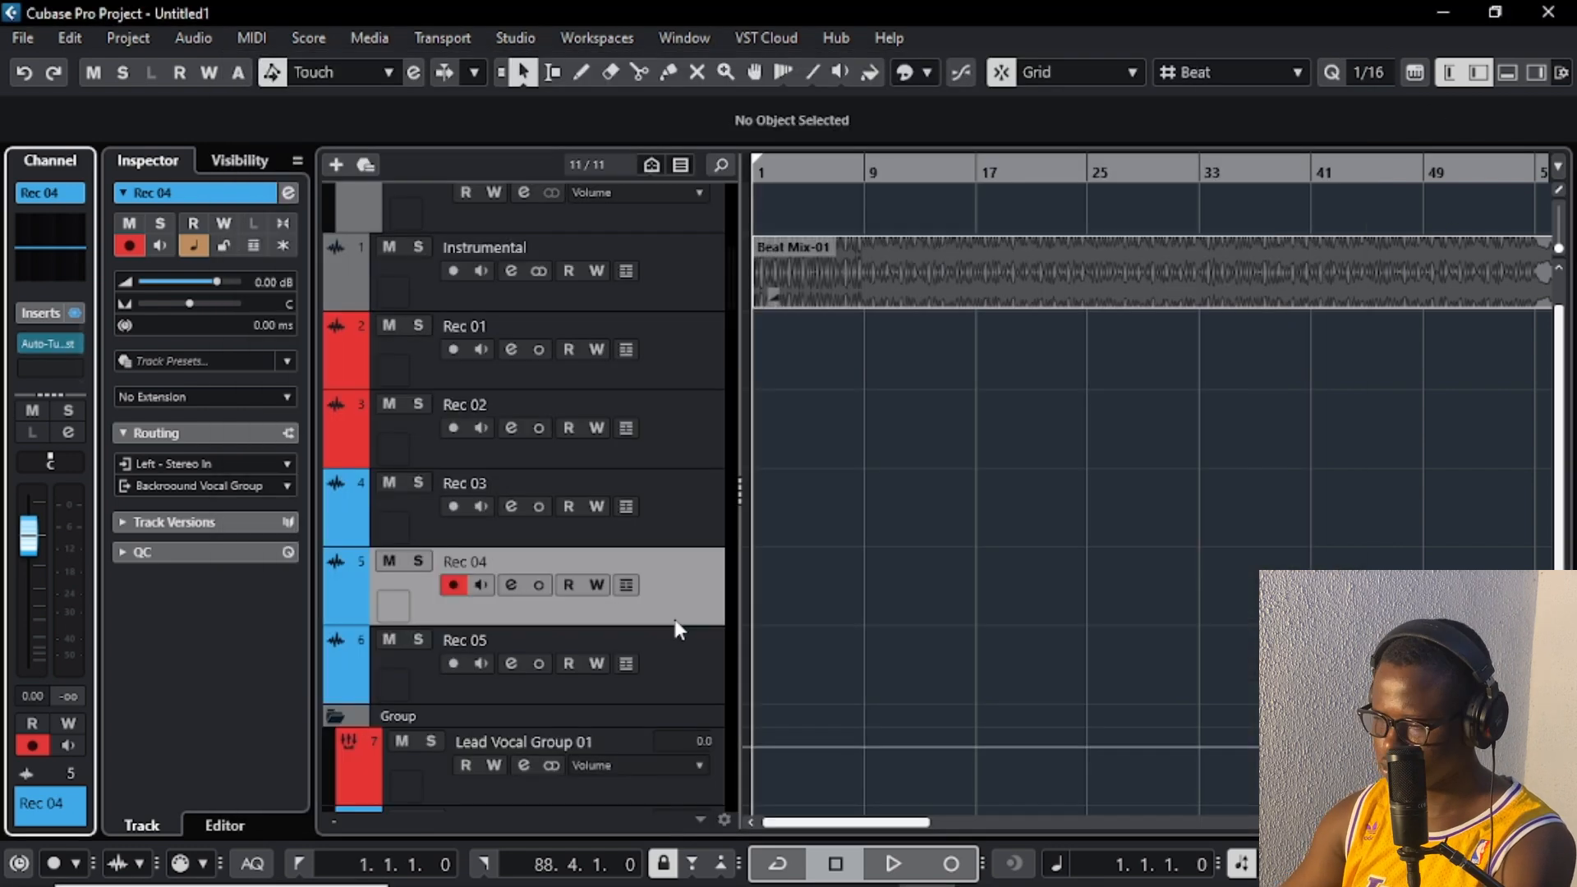
# Step: Set Retune Speed to 10 and Humanize to 10 in the Auto-Tune insert on Rec 05
pyautogui.click(676, 628)
pyautogui.click(49, 344)
pyautogui.doubleClick(1265, 410)
pyautogui.write('10')
pyautogui.press('Return')
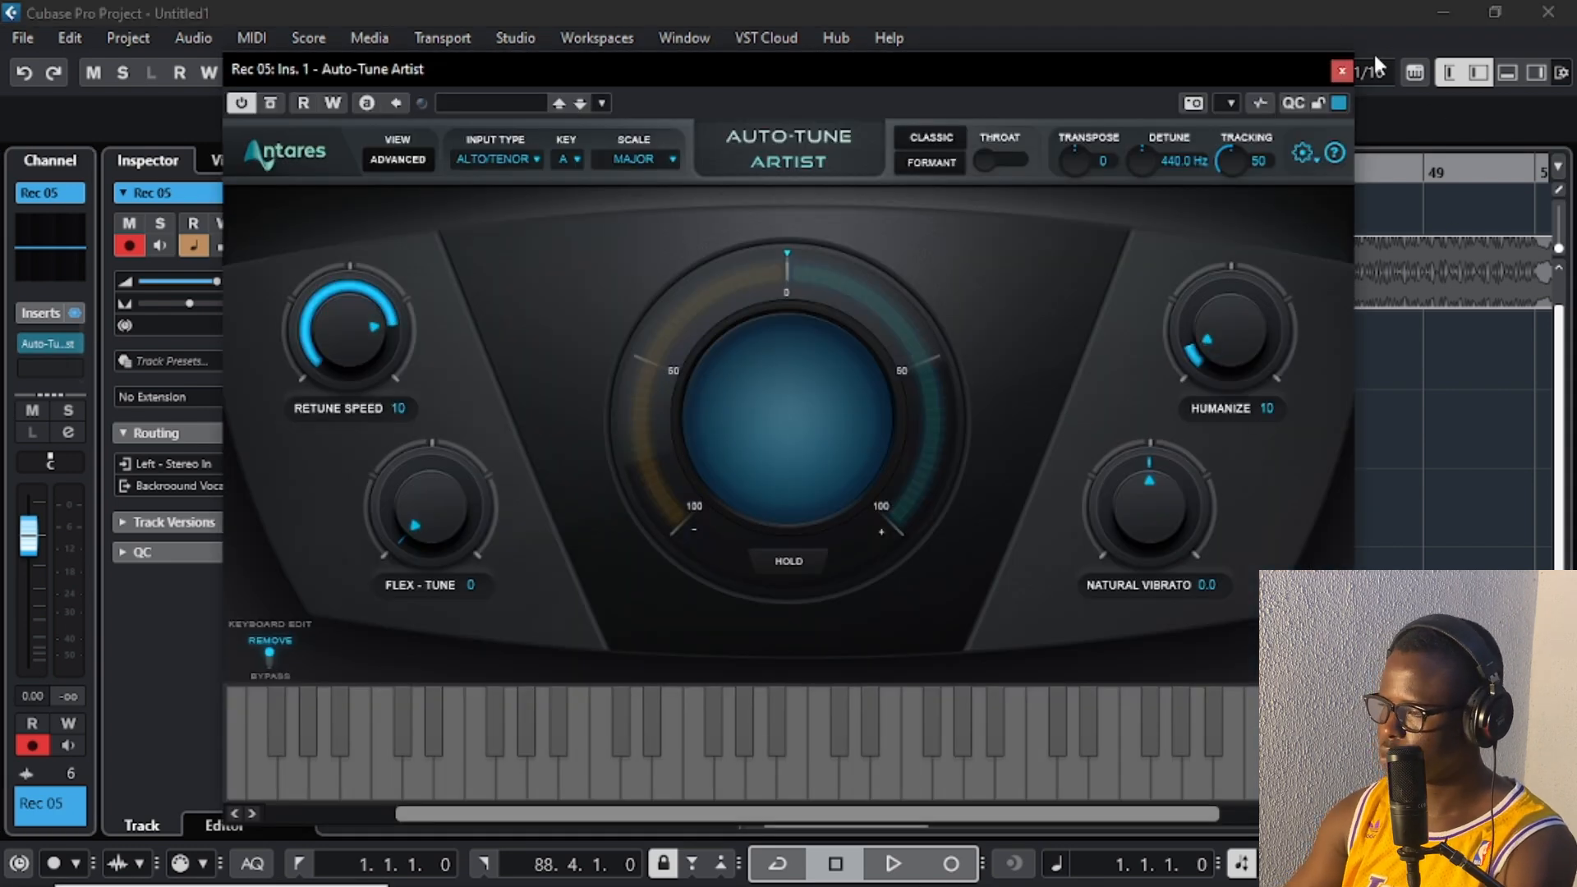
pyautogui.click(1341, 70)
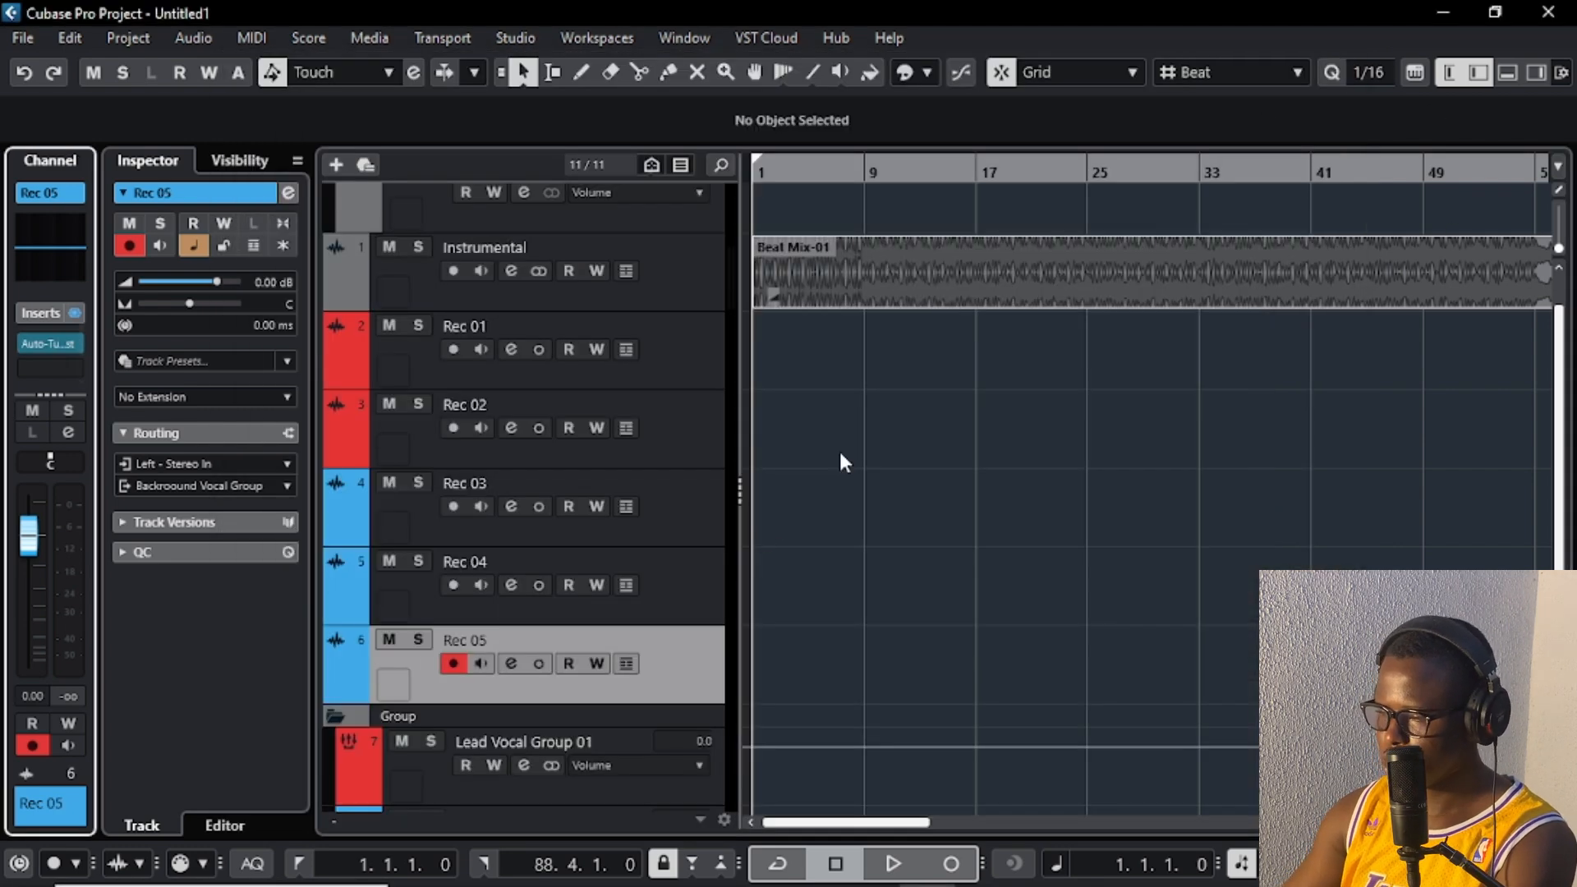
# Step: Select the Rec 01 track, play the instrumental and place the playback position at 4.3.1, just before bar 5
pyautogui.click(698, 353)
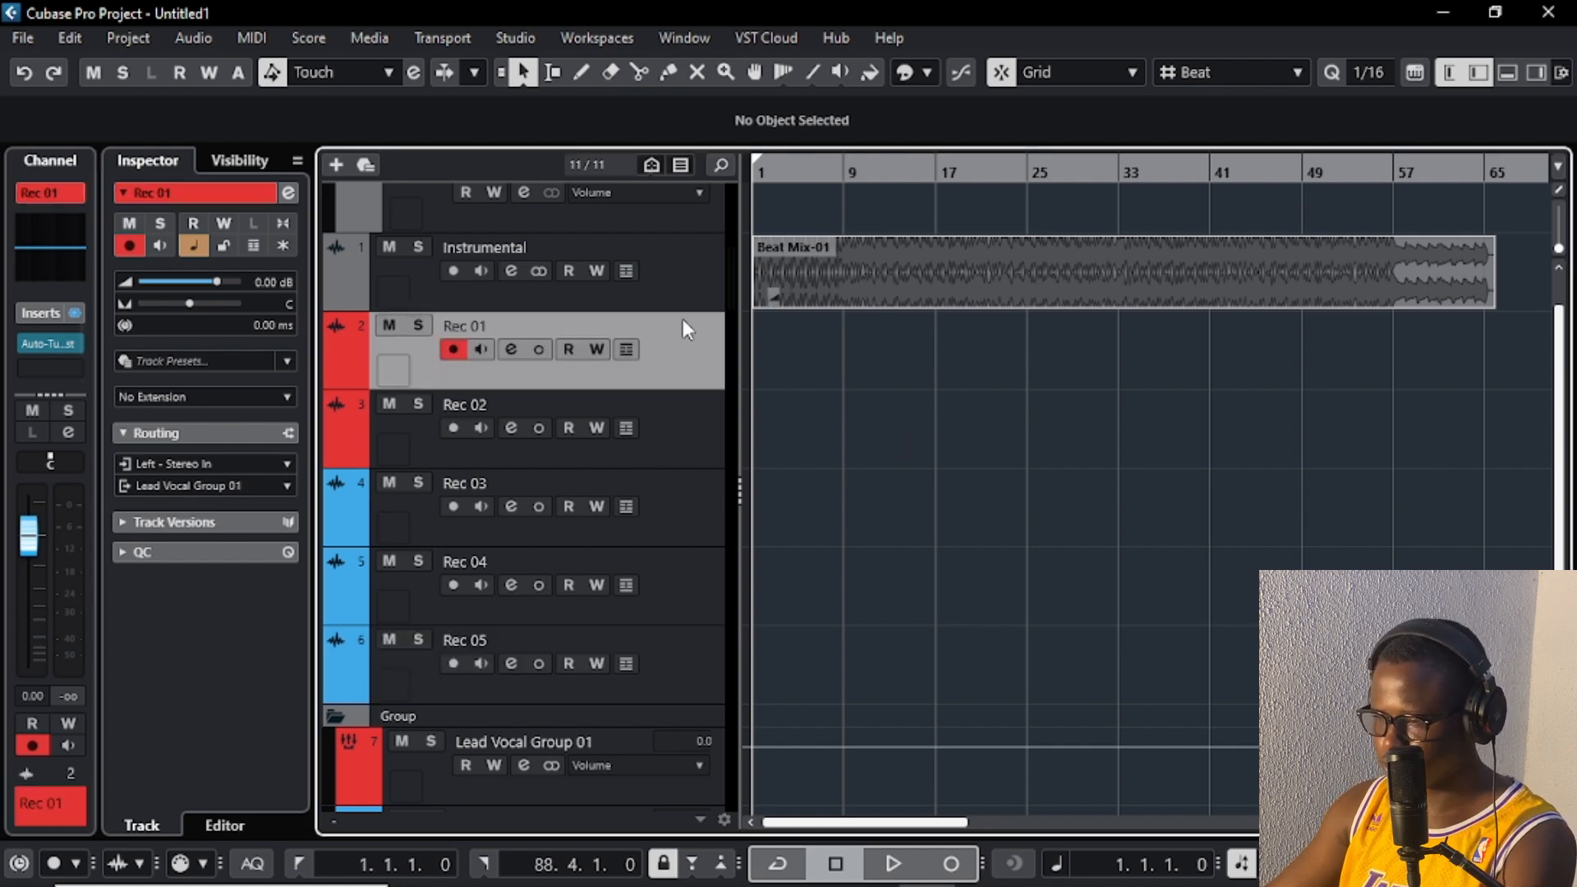
pyautogui.press('space')
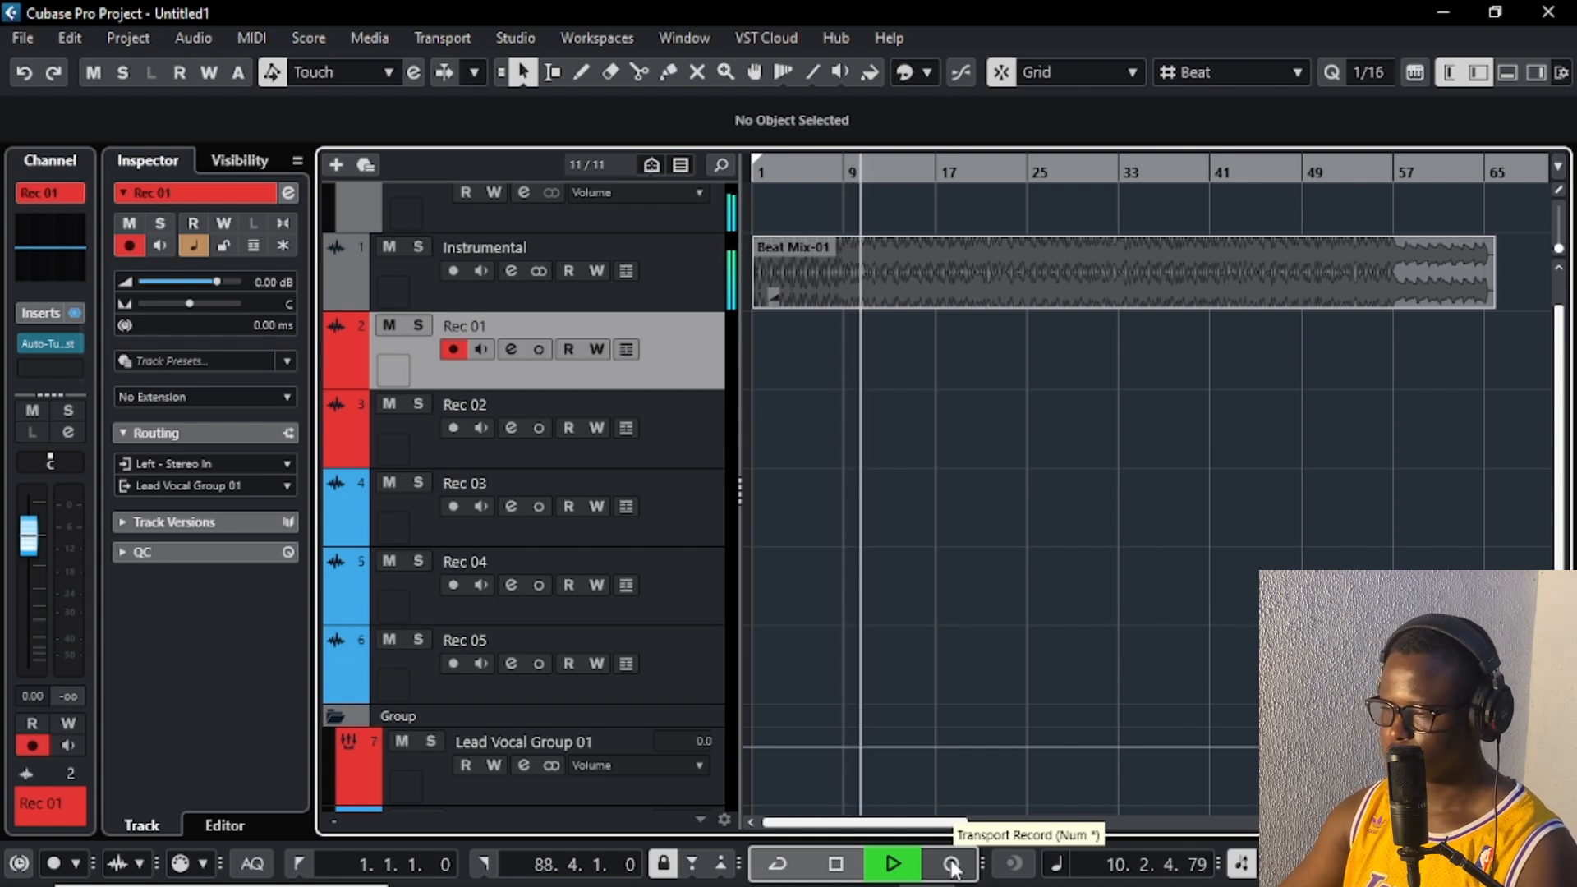
pyautogui.click(790, 175)
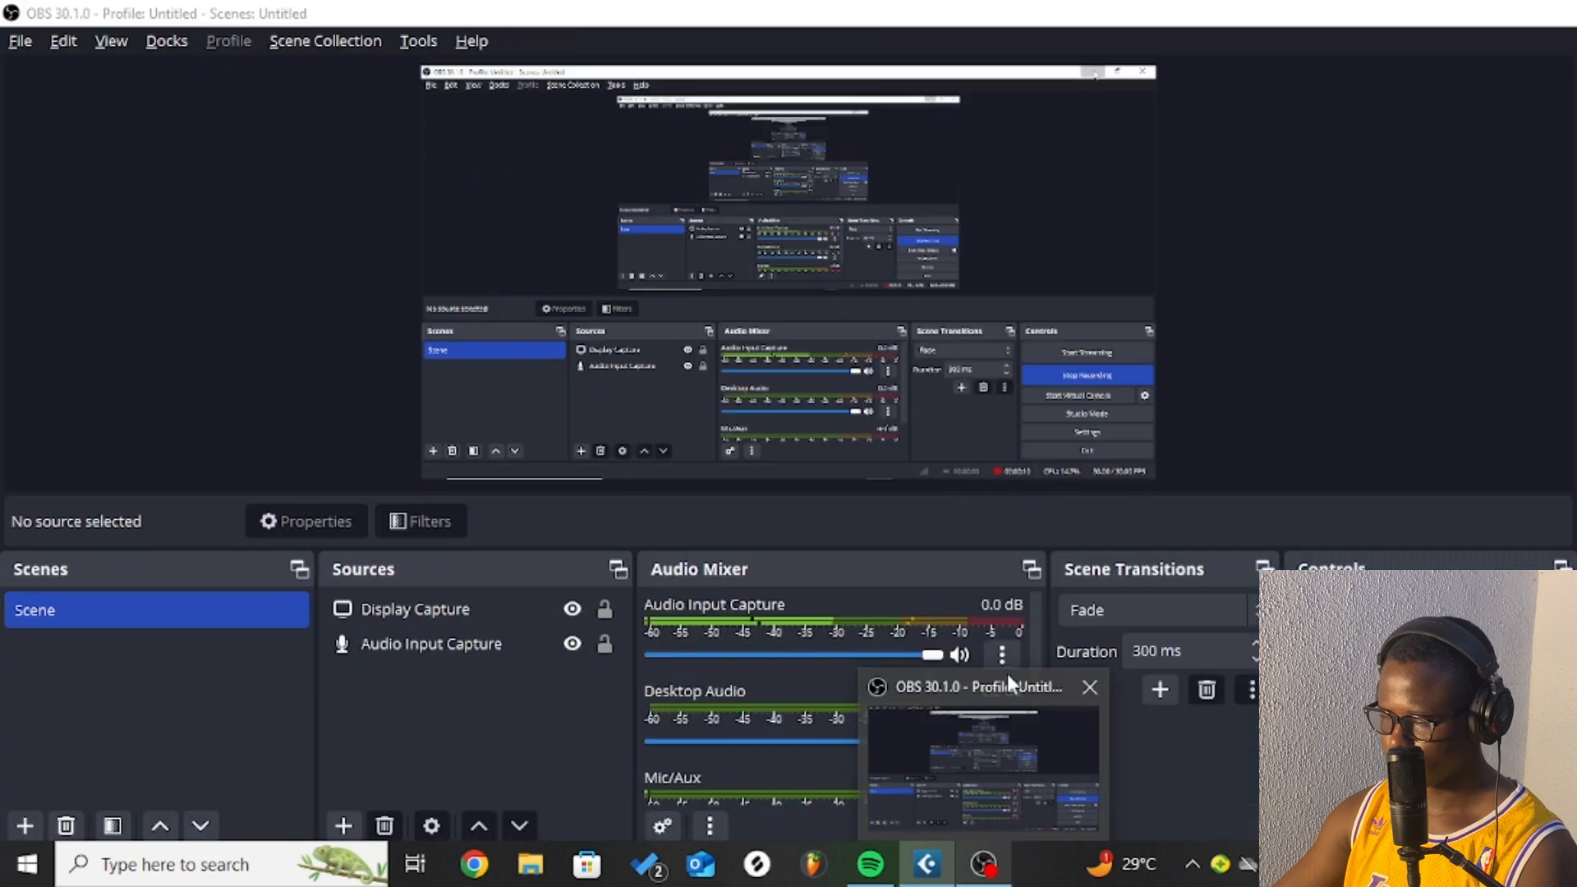
# Step: Record a trial vocal take on Rec 01 from about bar 6 to bar 18 and undo it
pyautogui.press('KP_Multiply')
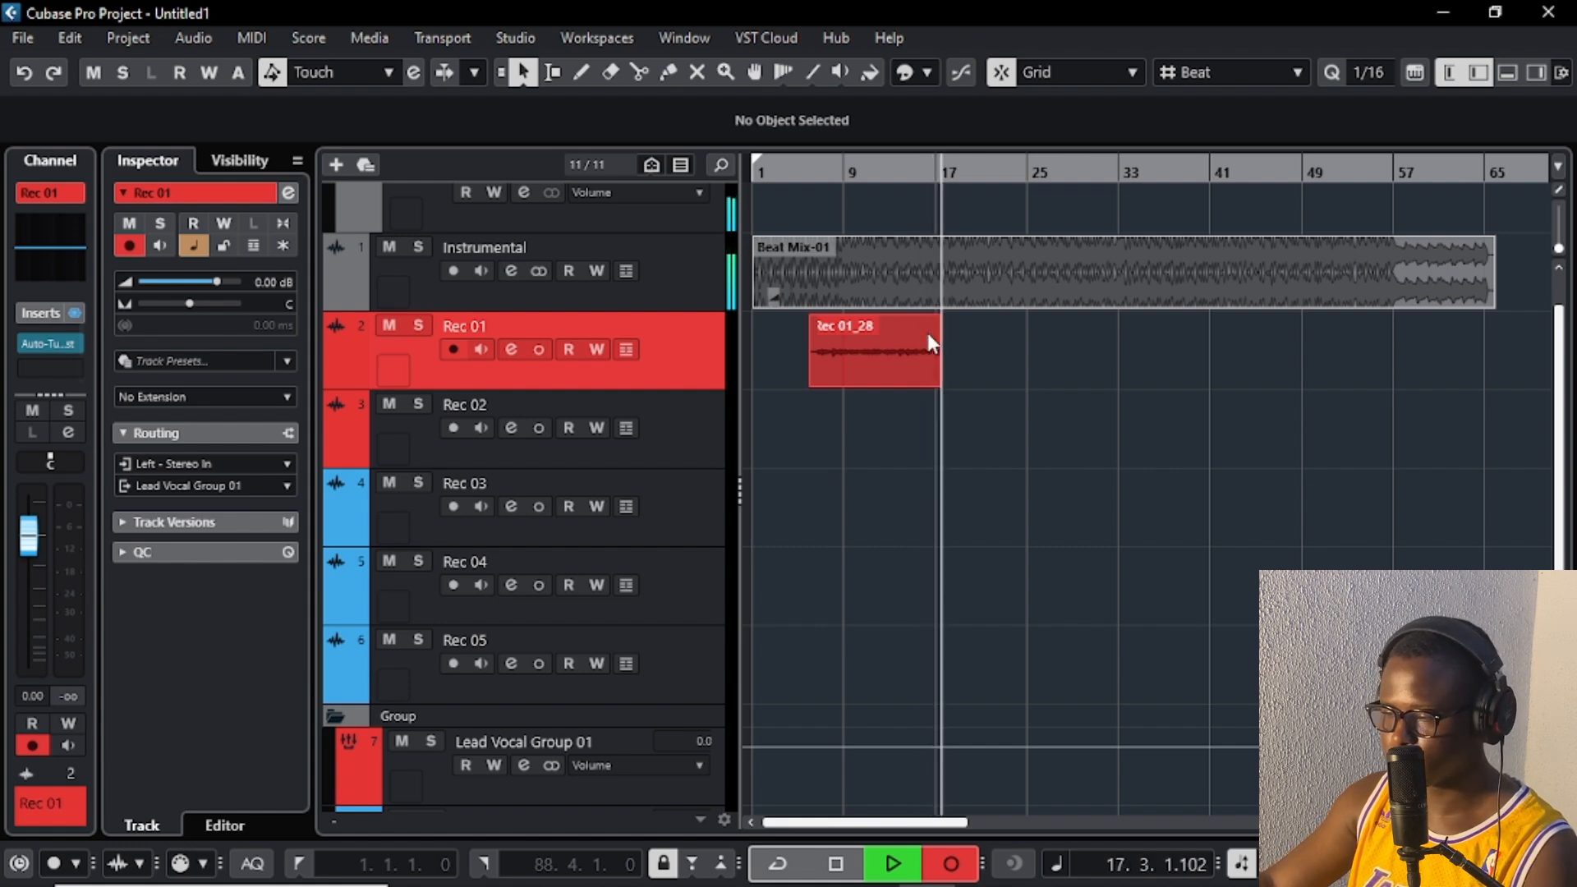
pyautogui.press('space')
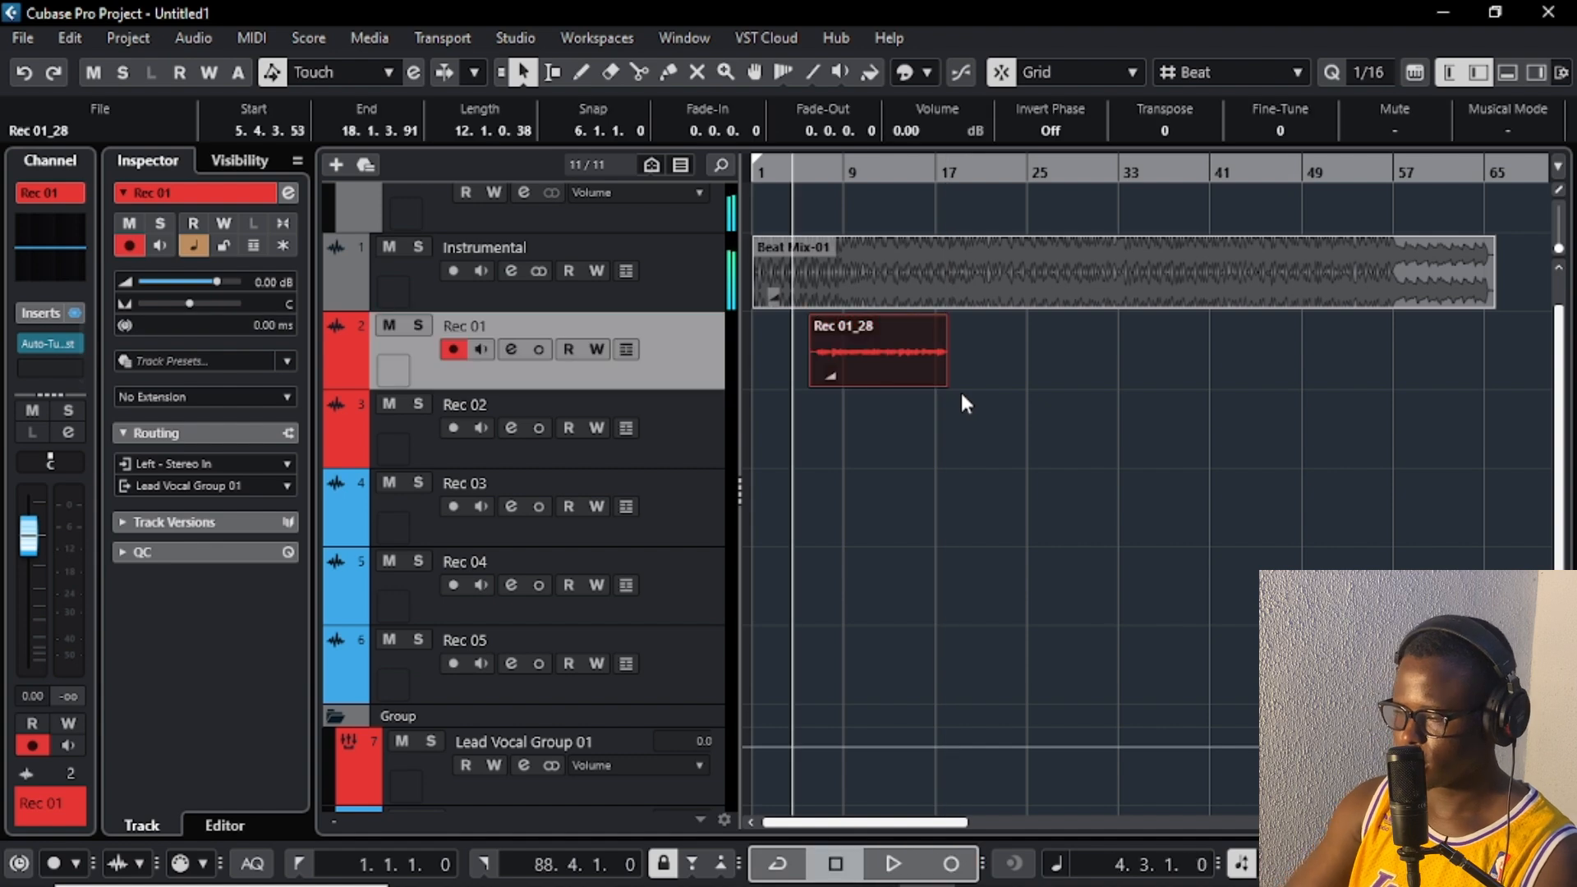
pyautogui.hotkey('ctrl', 'z')
# Step: Record a vocal take on Rec 01 from position 4.3.1 to about bar 17
pyautogui.press('space')
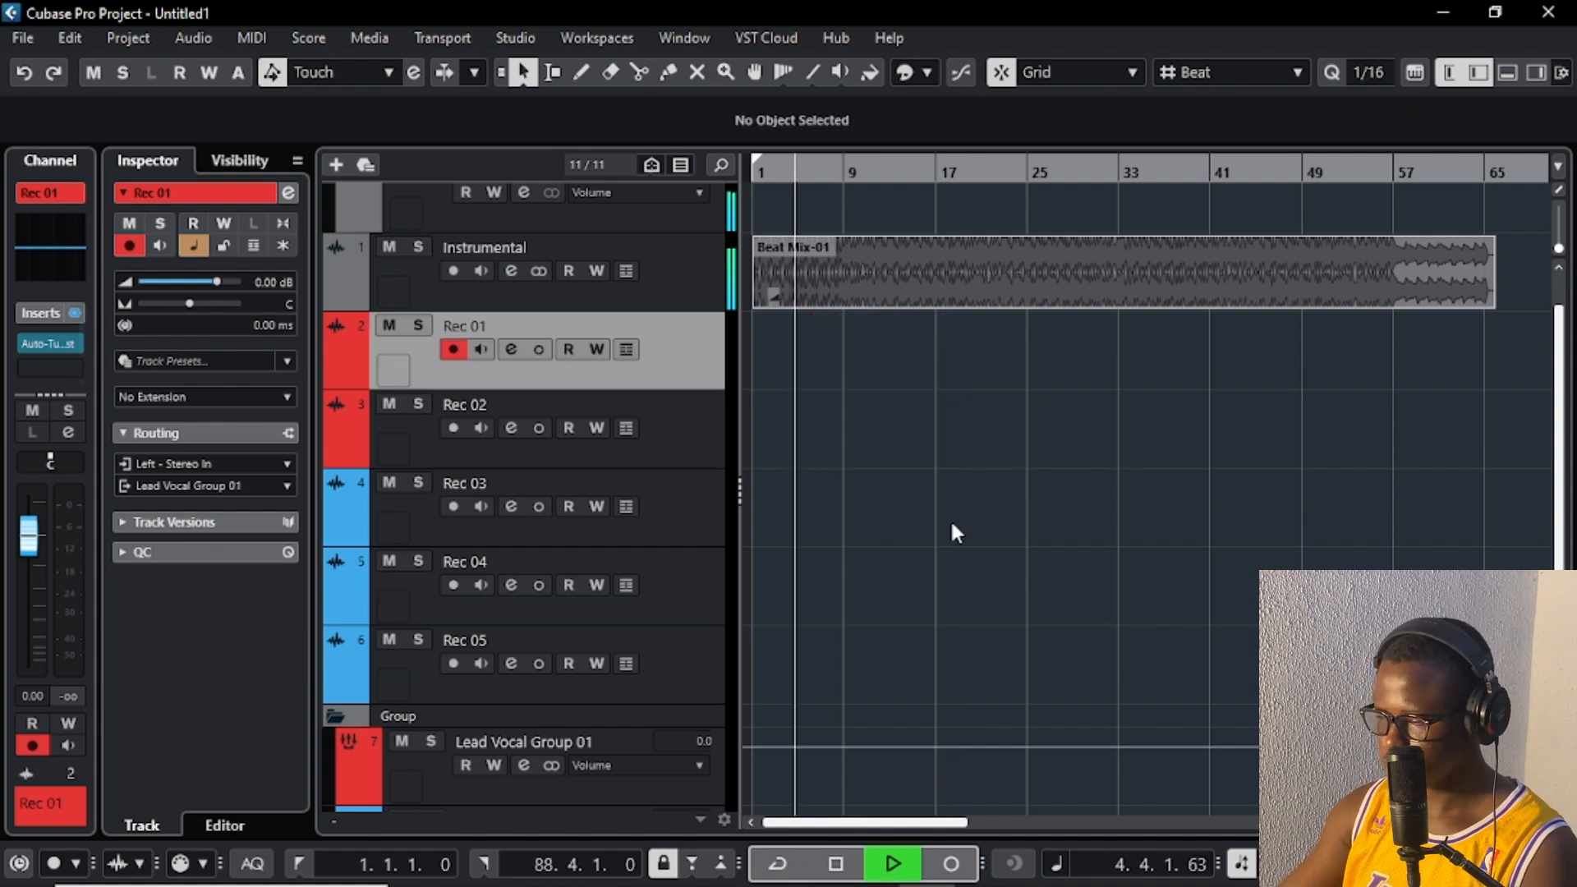
pyautogui.press('KP_Multiply')
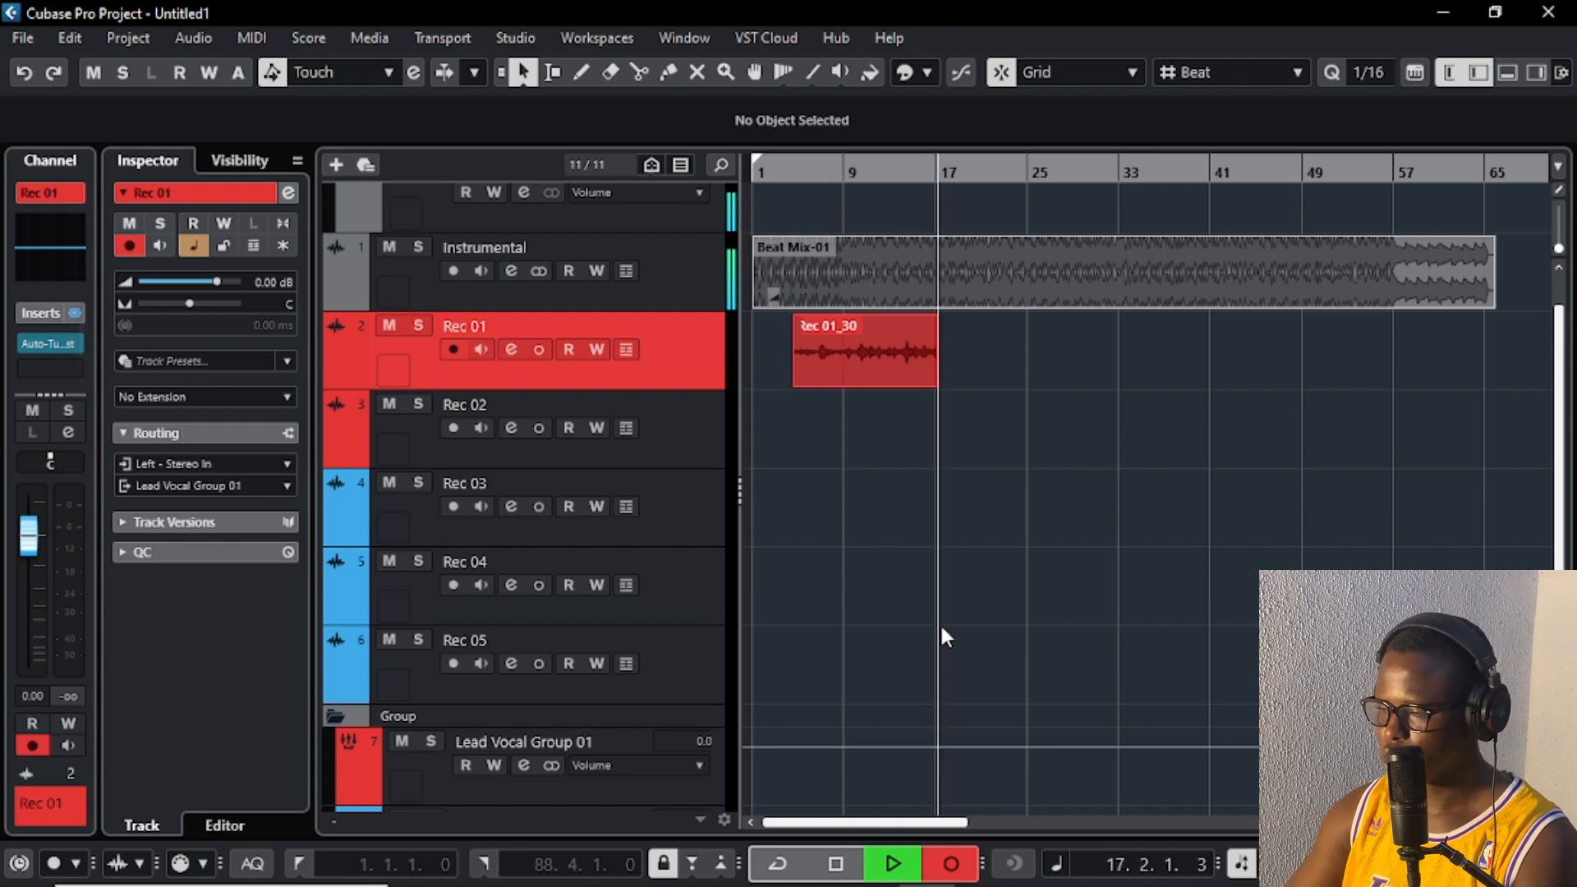
pyautogui.press('space')
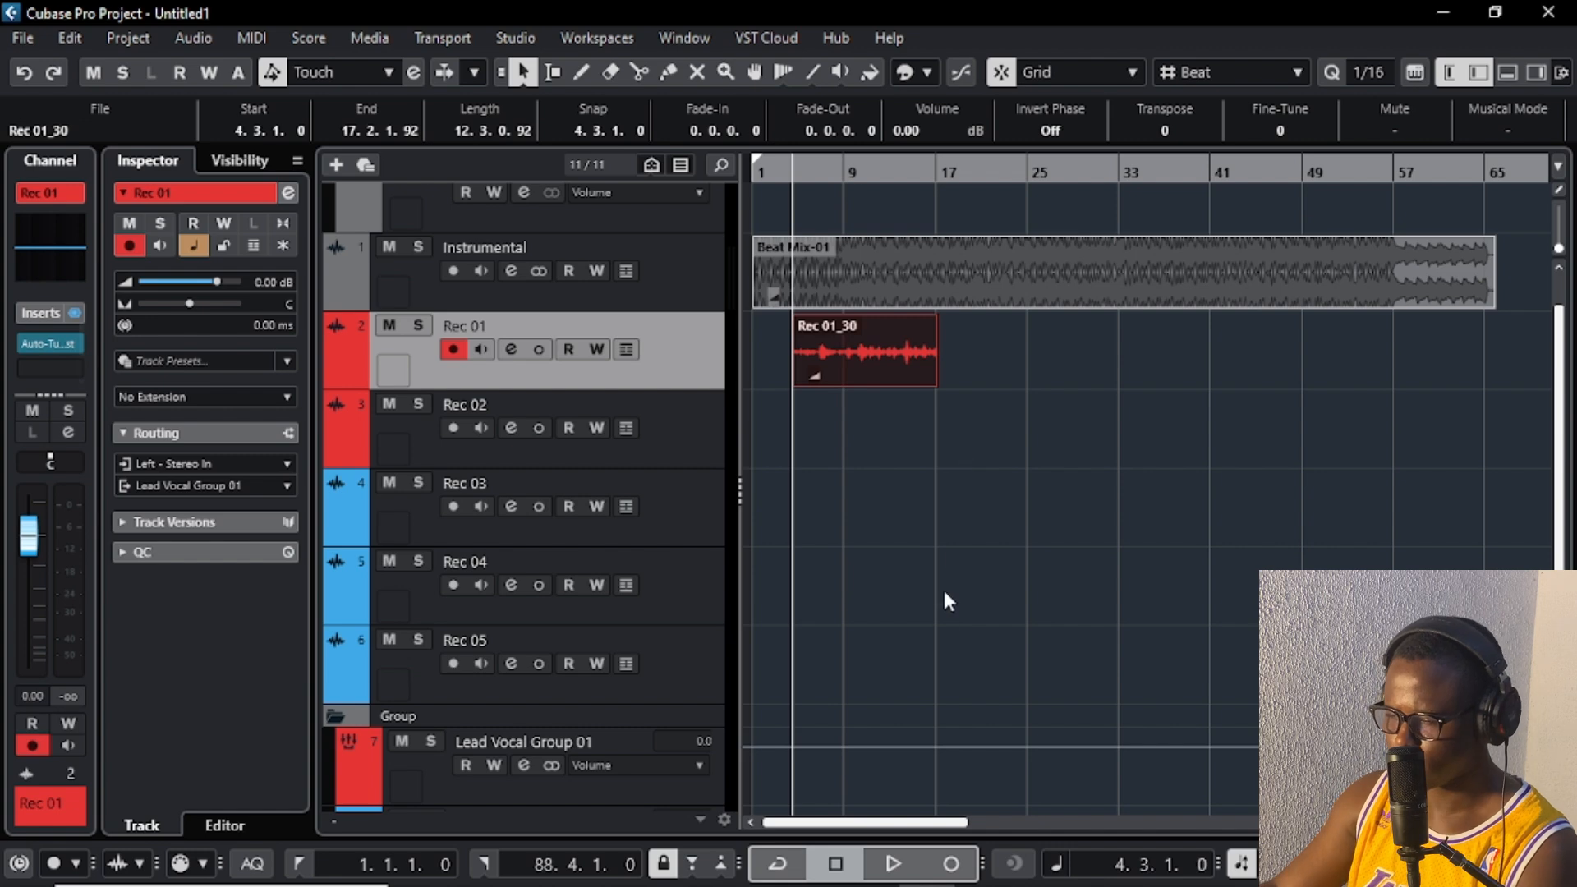
# Step: Record two more vocal takes on Rec 01 over the same section, each starting at 4.3.1 and ending around bar 17
pyautogui.click(953, 863)
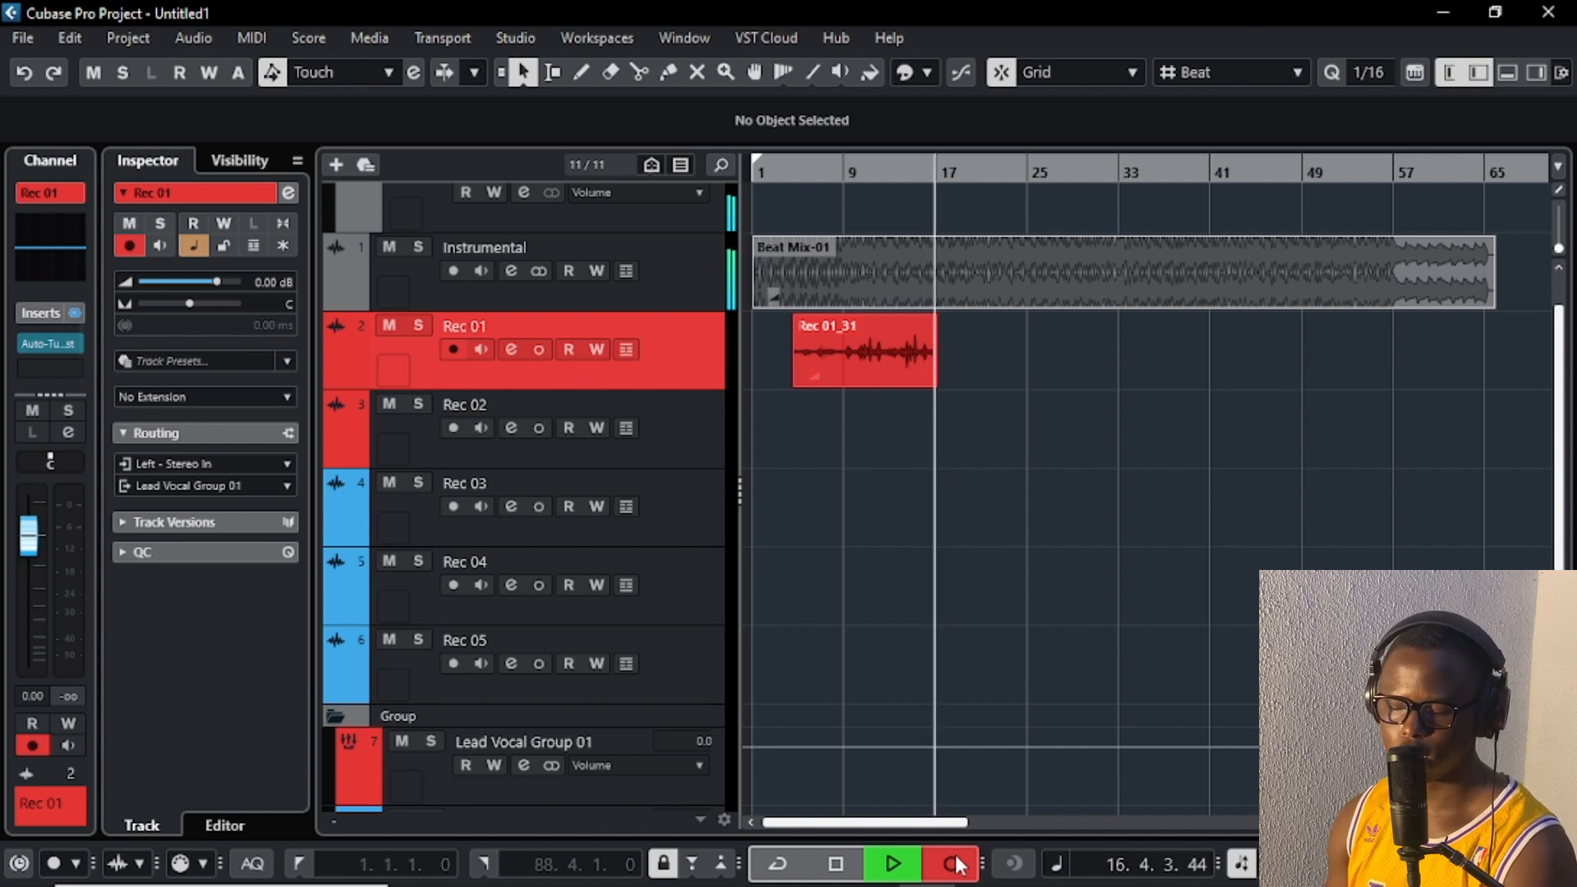
pyautogui.press('space')
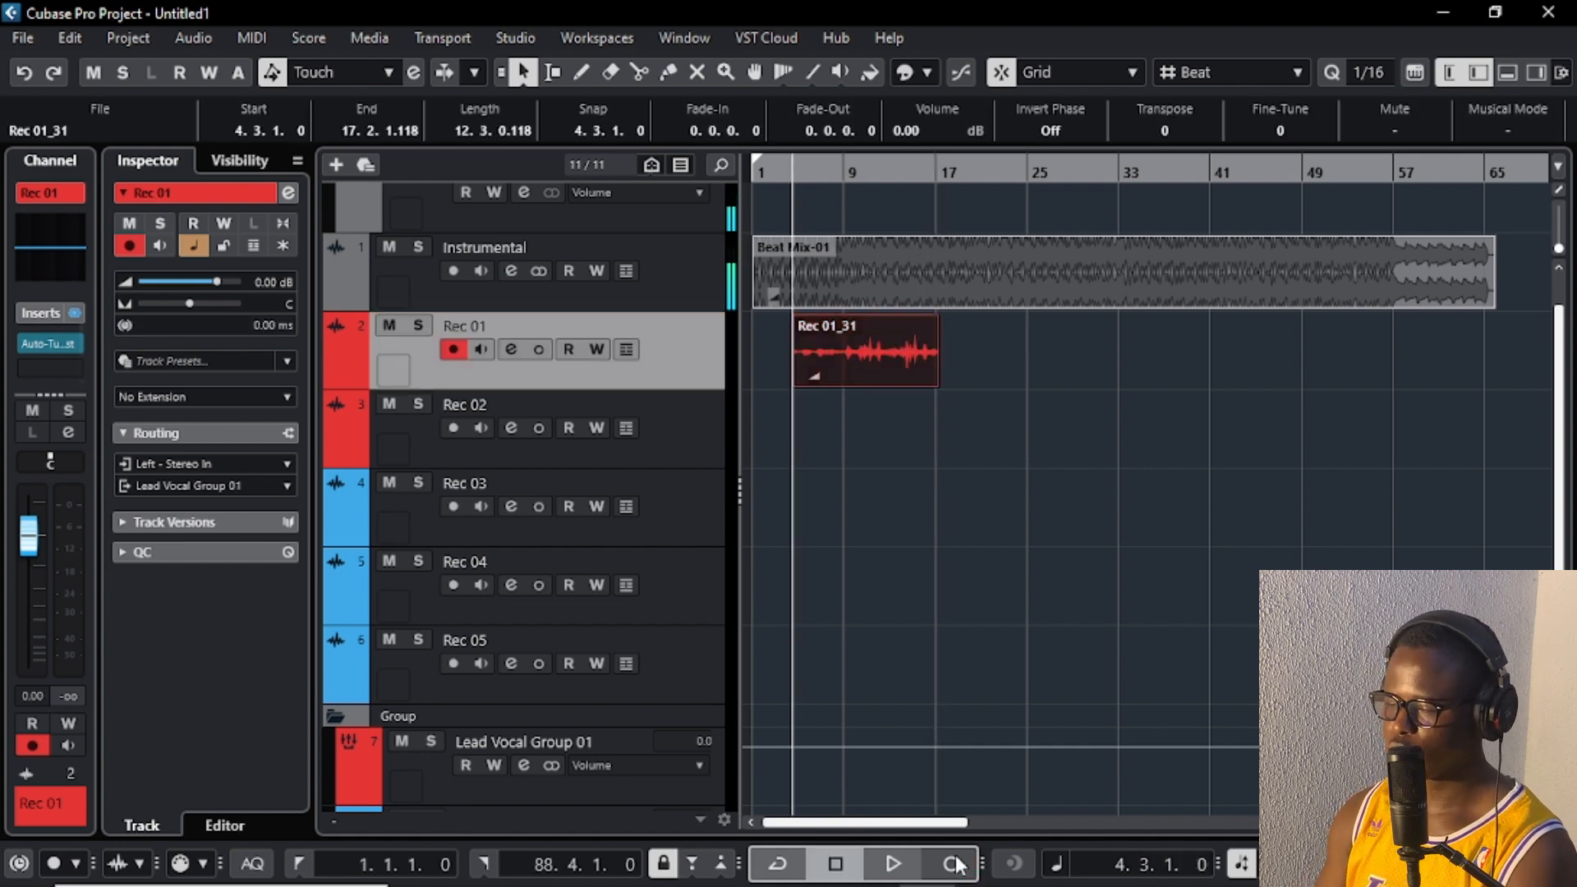
pyautogui.click(955, 864)
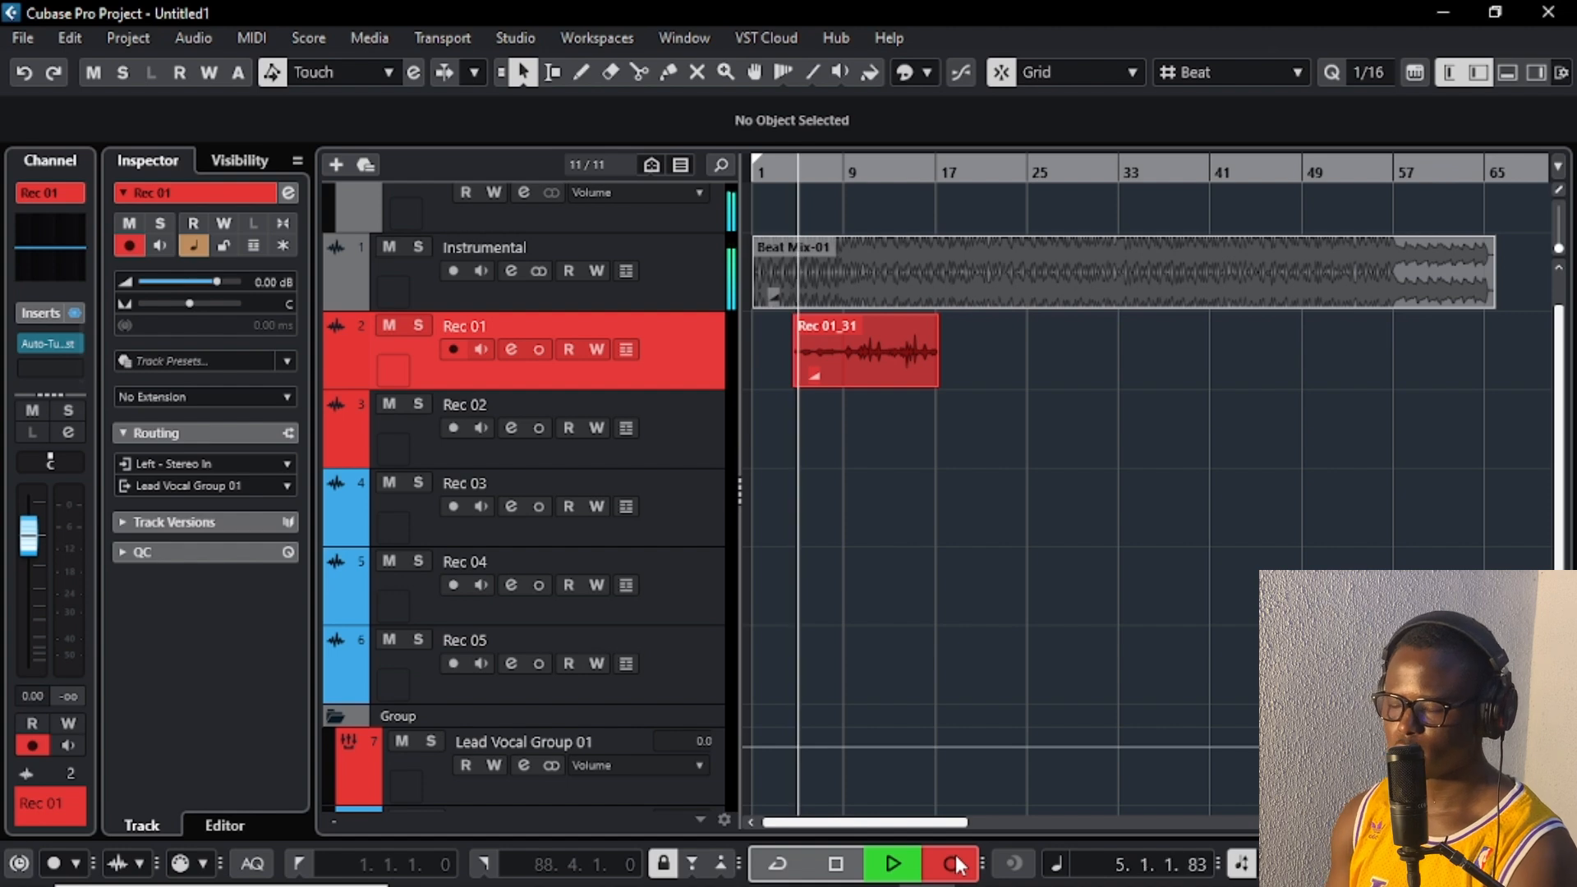
pyautogui.press('space')
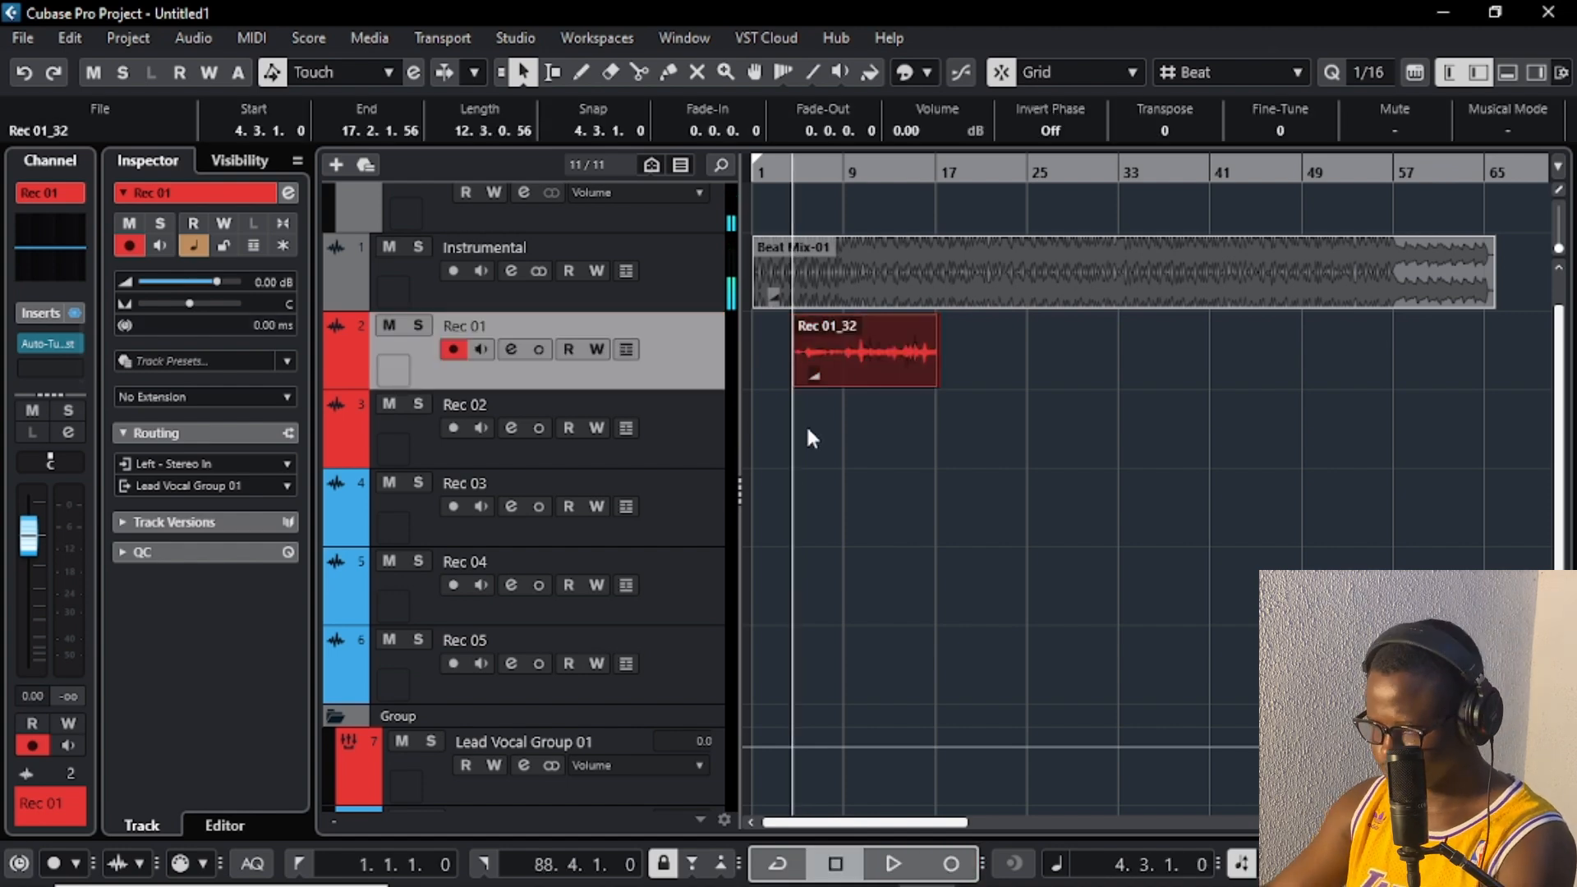
# Step: Show the take lanes of the Rec 01 track and activate the Comp tool
pyautogui.click(625, 349)
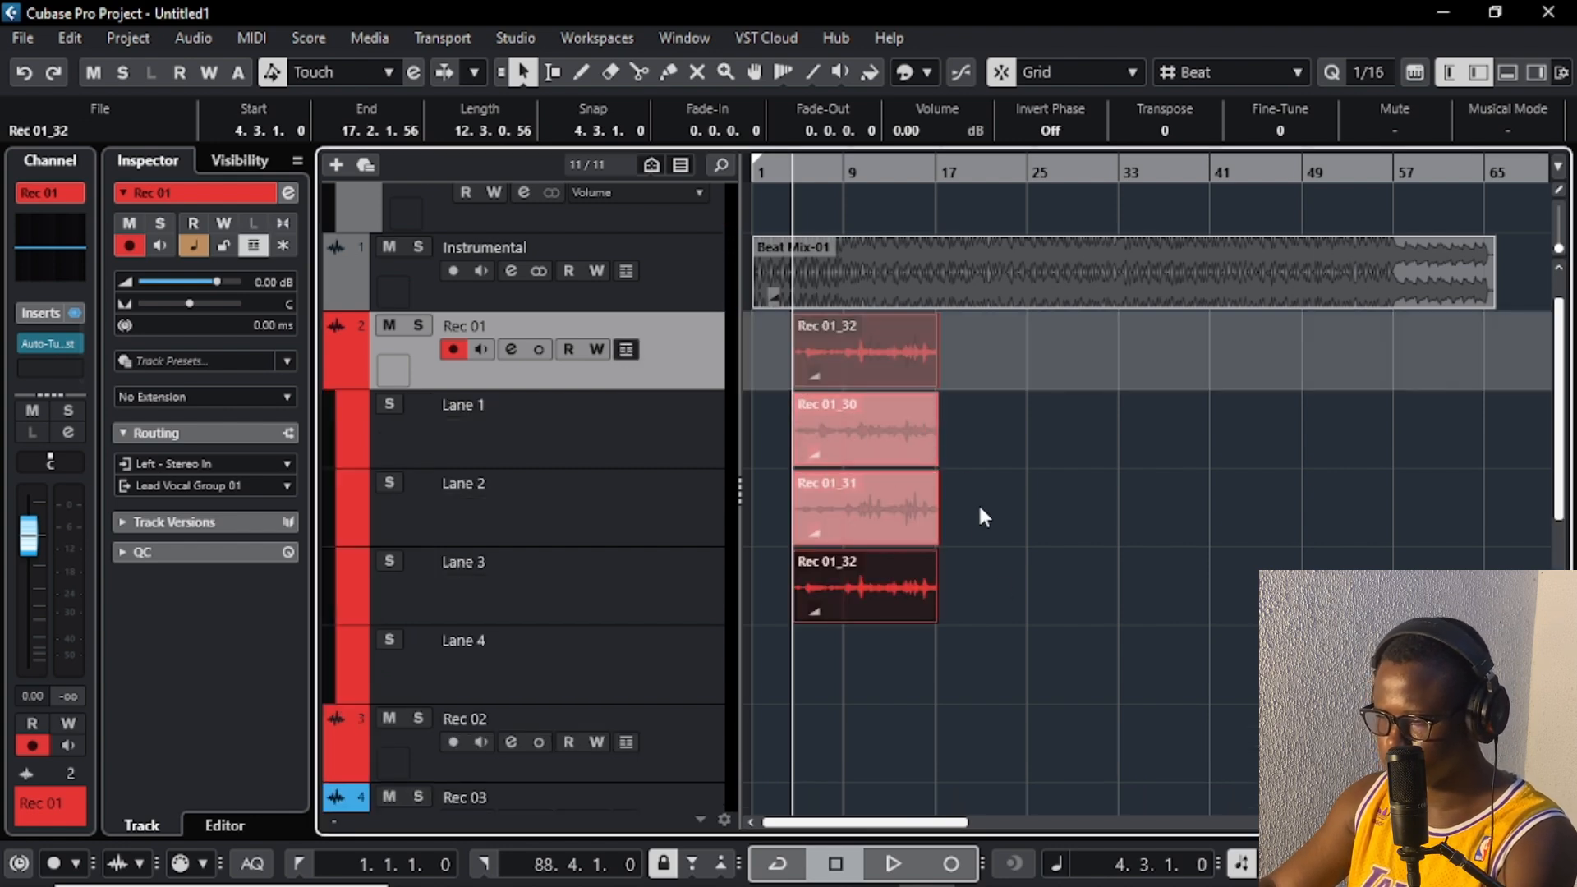
pyautogui.scroll(5, 836, 466)
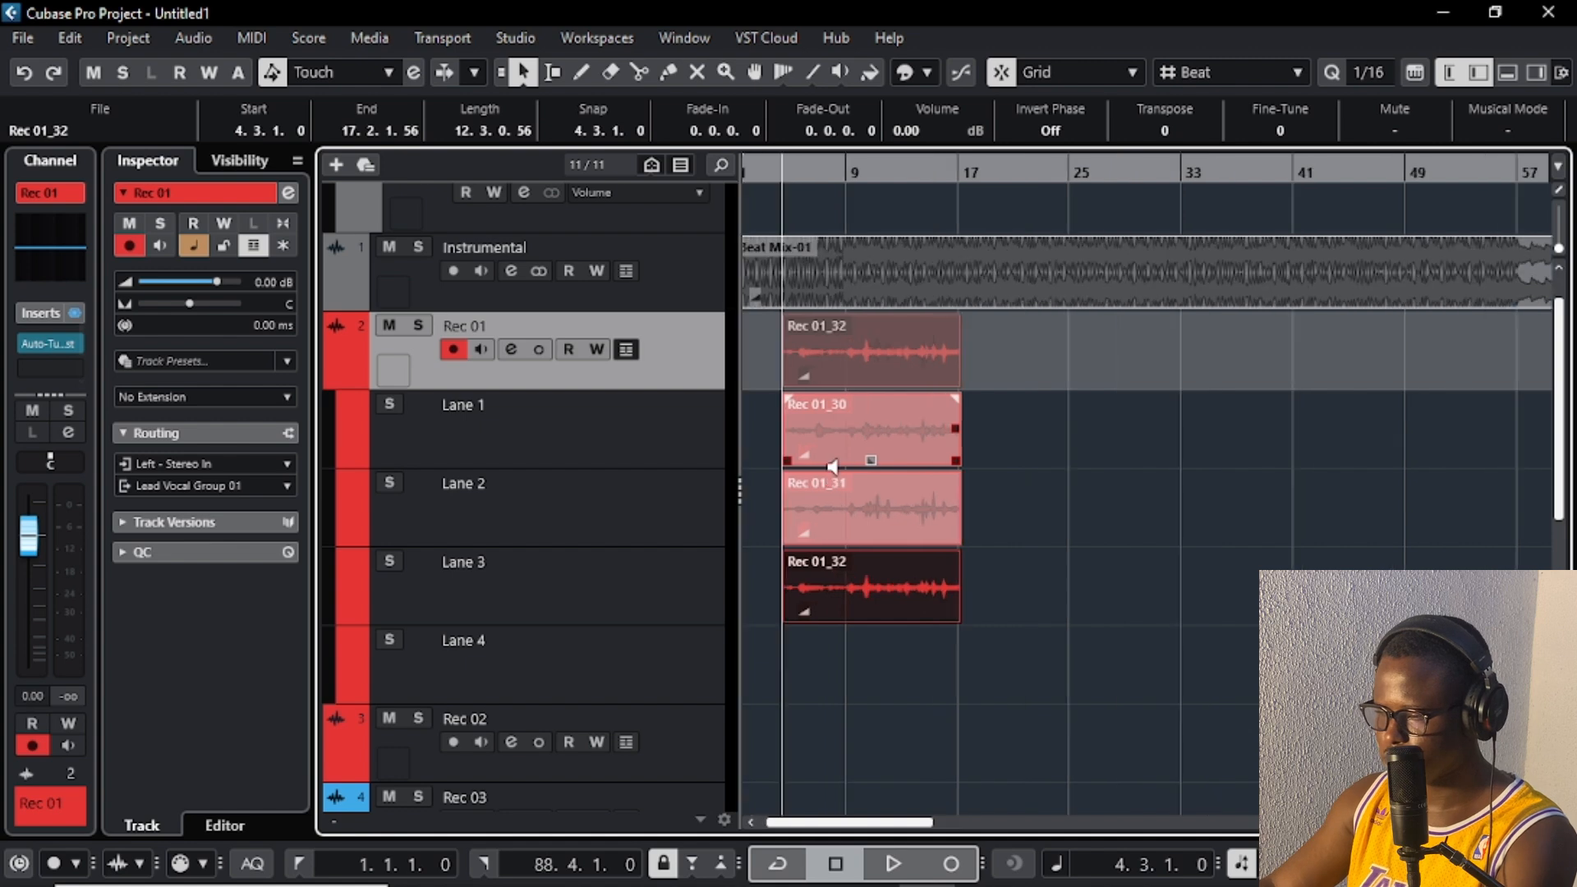
pyautogui.scroll(1, 832, 466)
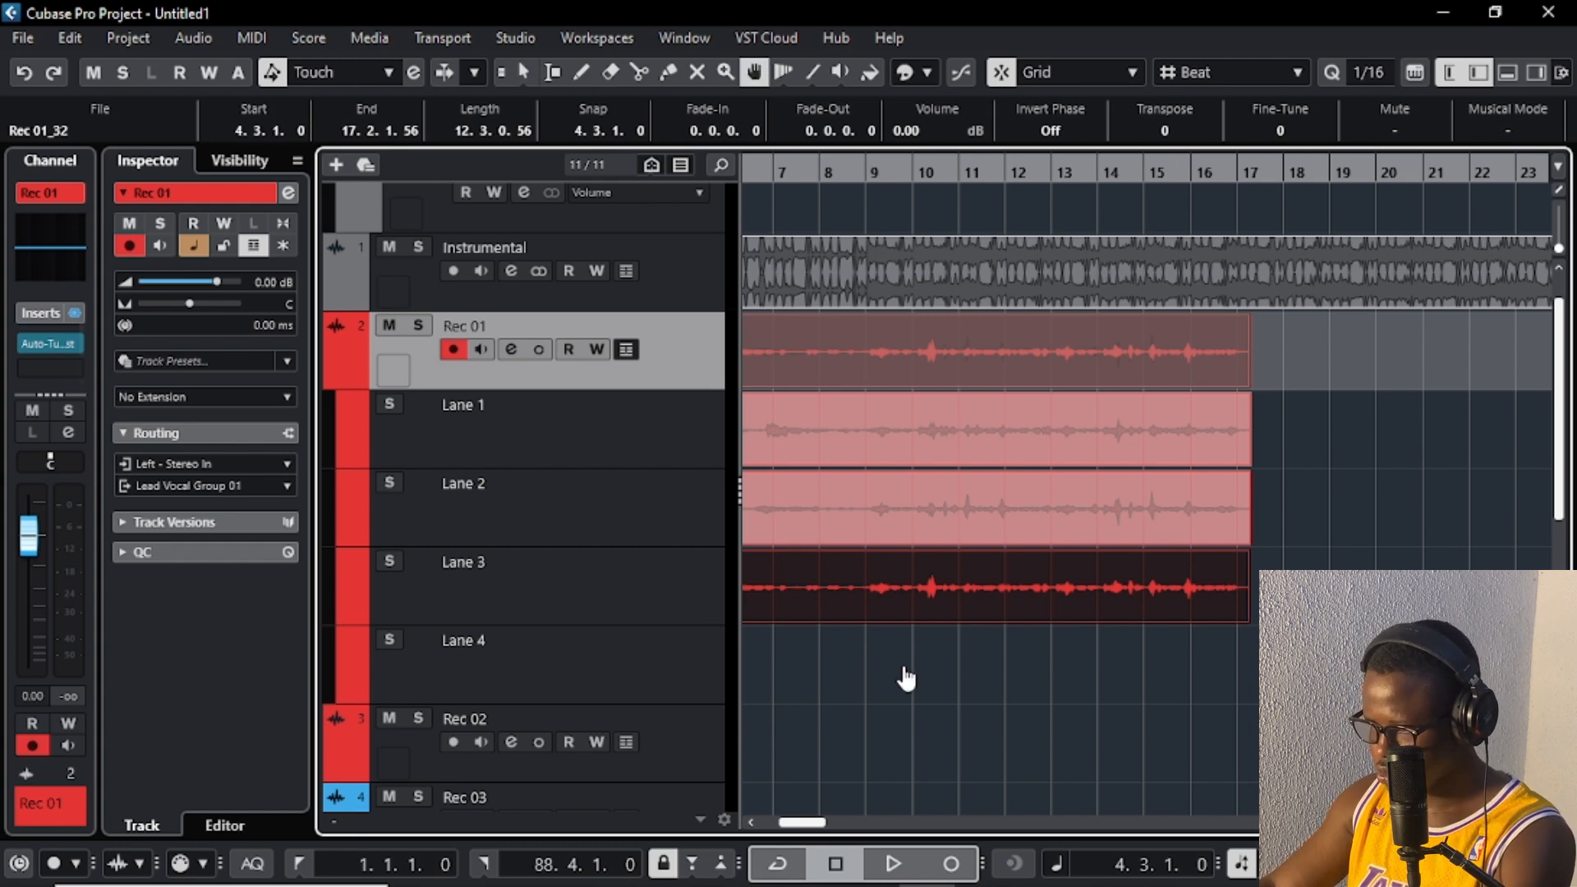
pyautogui.rightClick(896, 690)
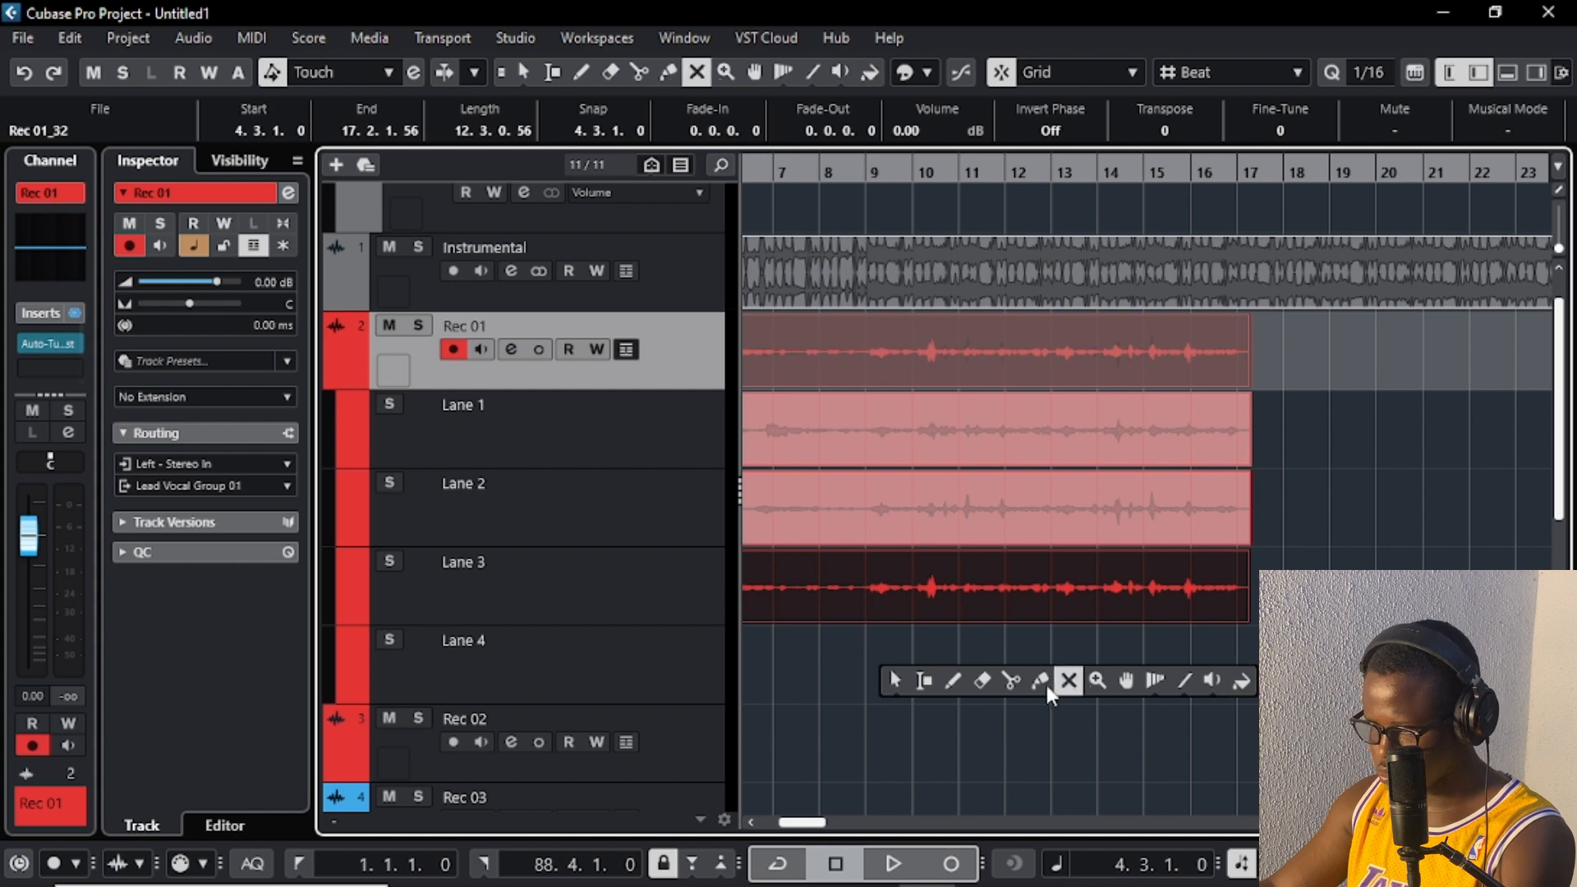
pyautogui.click(924, 680)
pyautogui.rightClick(895, 689)
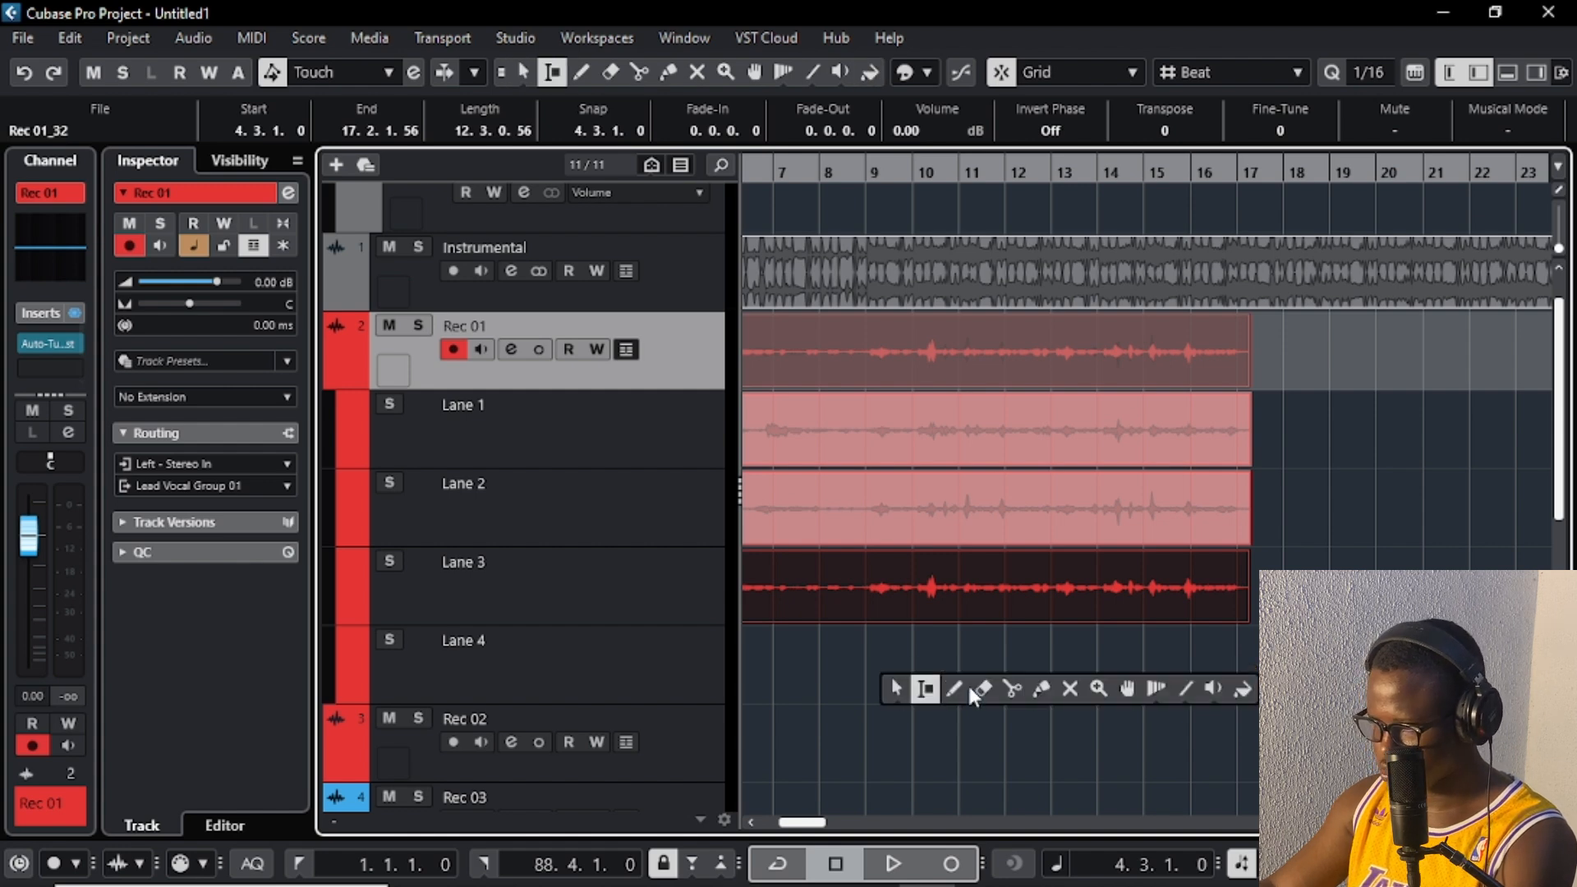
pyautogui.click(1127, 690)
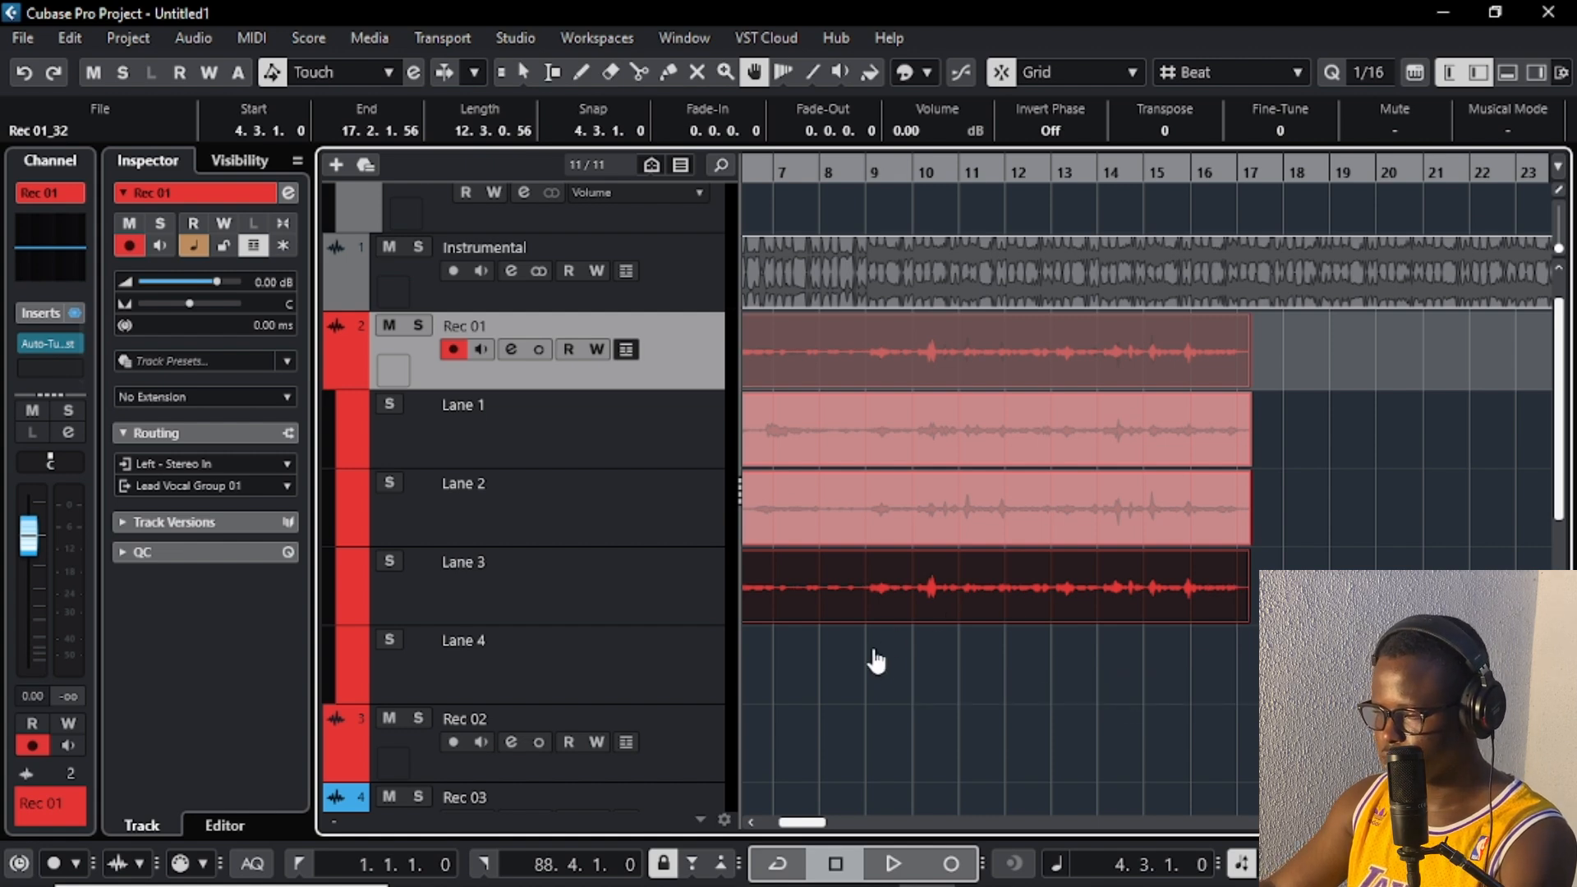
pyautogui.click(930, 623)
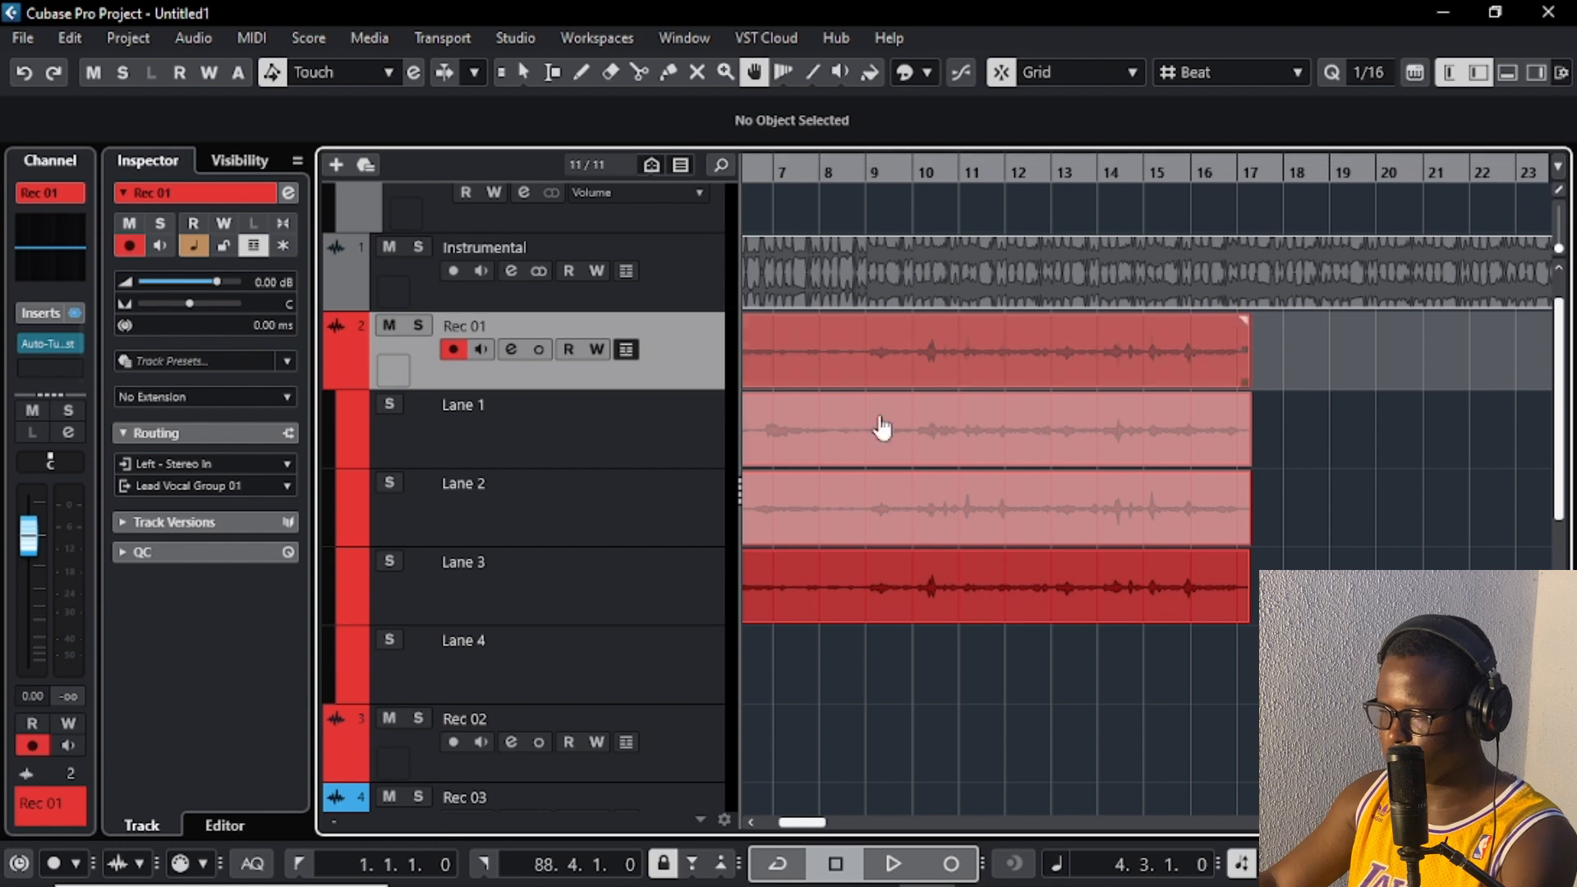
# Step: Enlarge the track heights and split all three Rec 01 takes just before bar 9 with the Comp tool
pyautogui.scroll(-2, 864, 509)
pyautogui.scroll(-1, 786, 515)
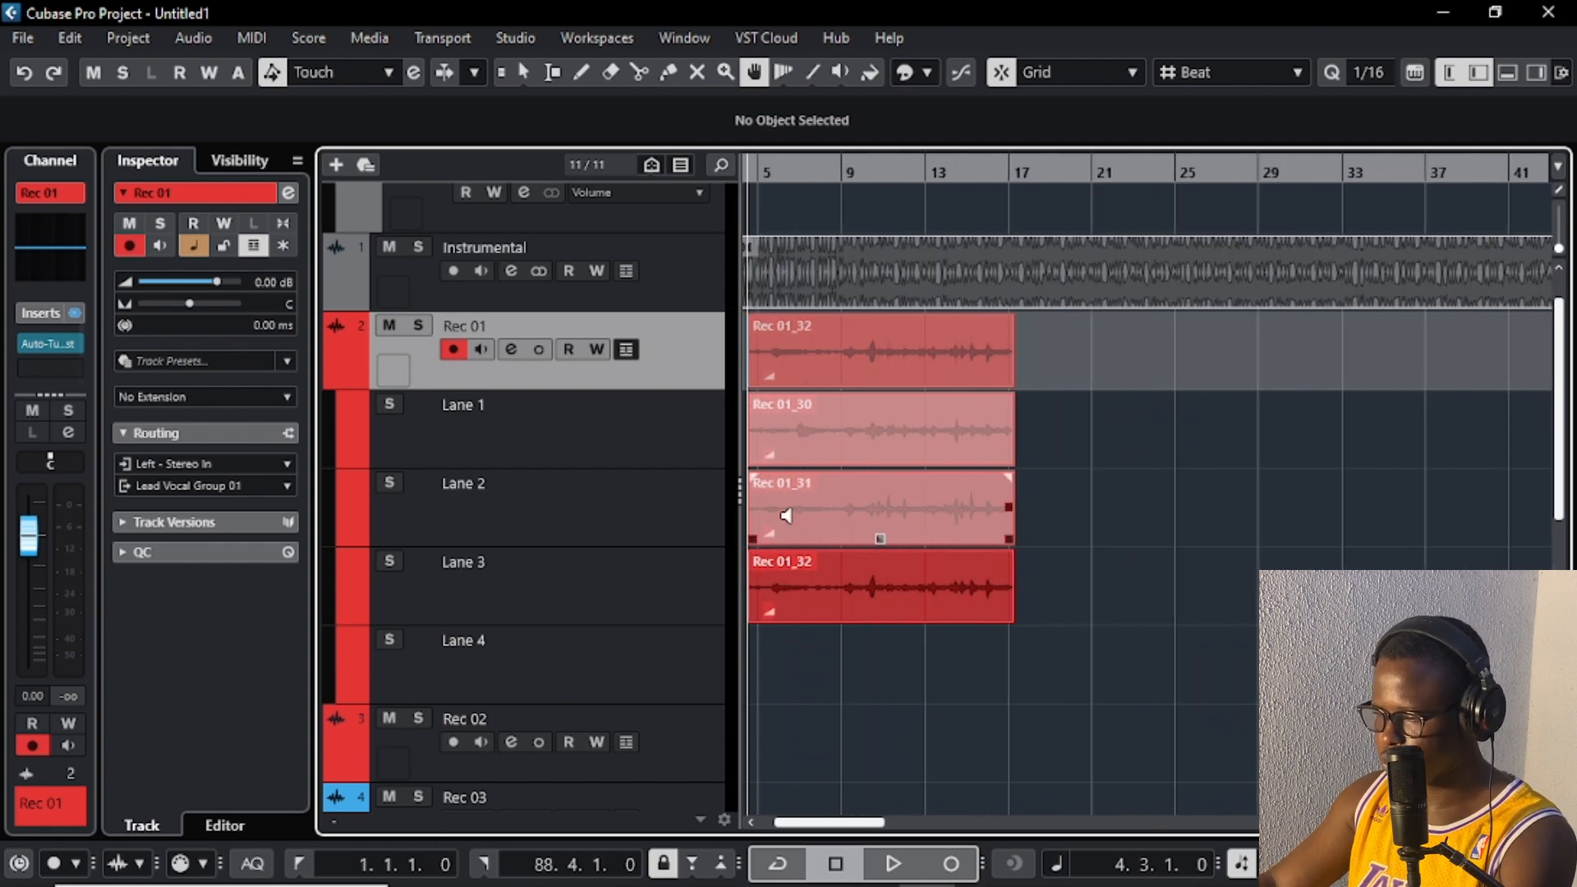
pyautogui.scroll(4, 785, 515)
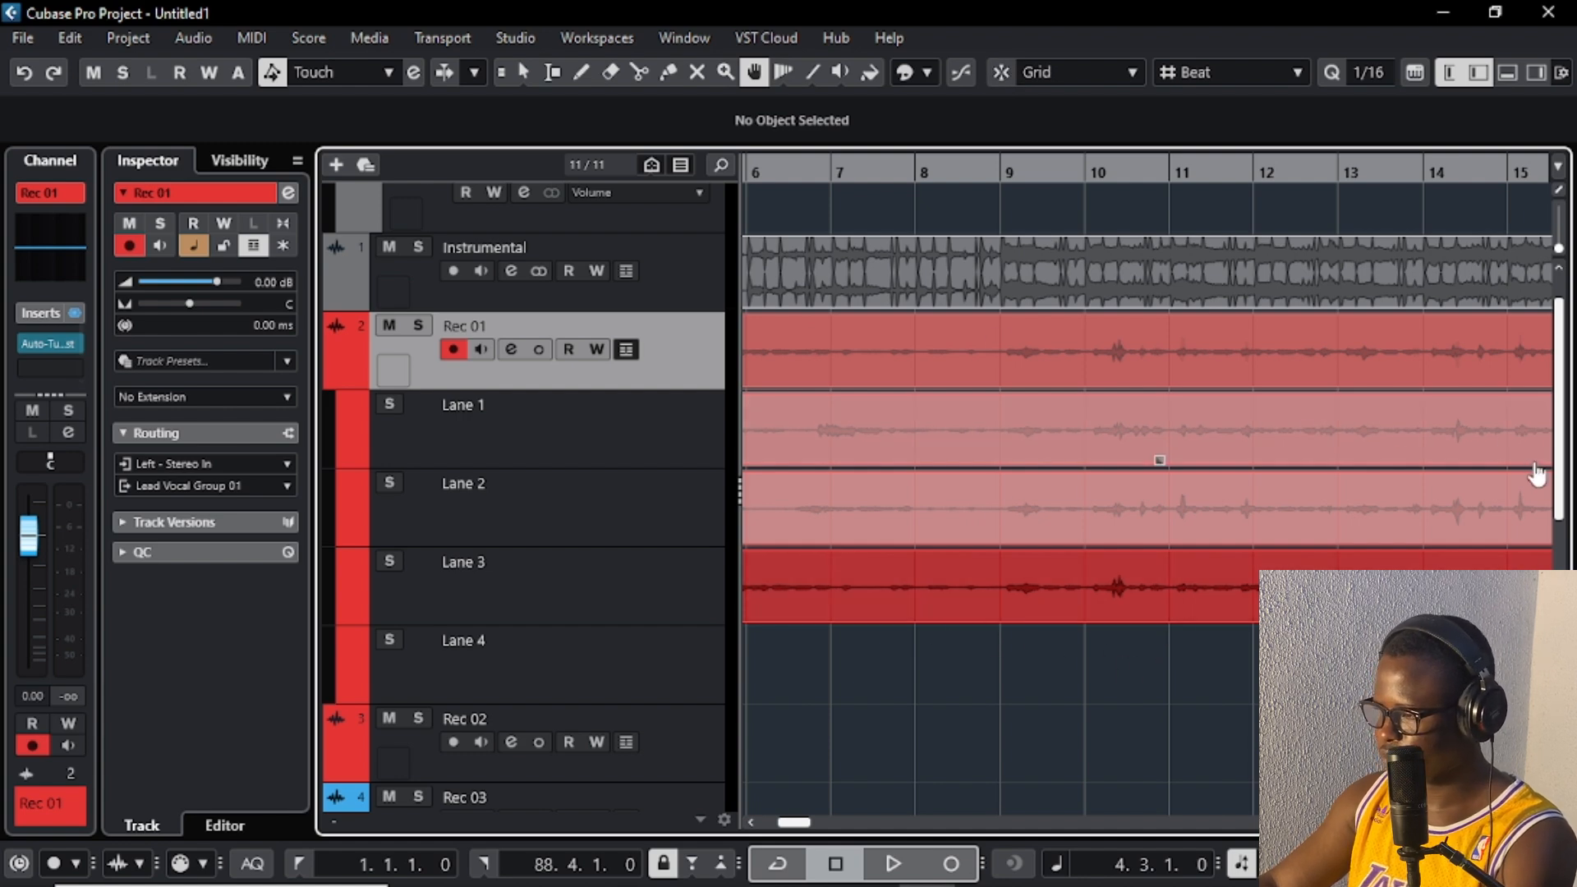
pyautogui.hotkey('shift', 'h')
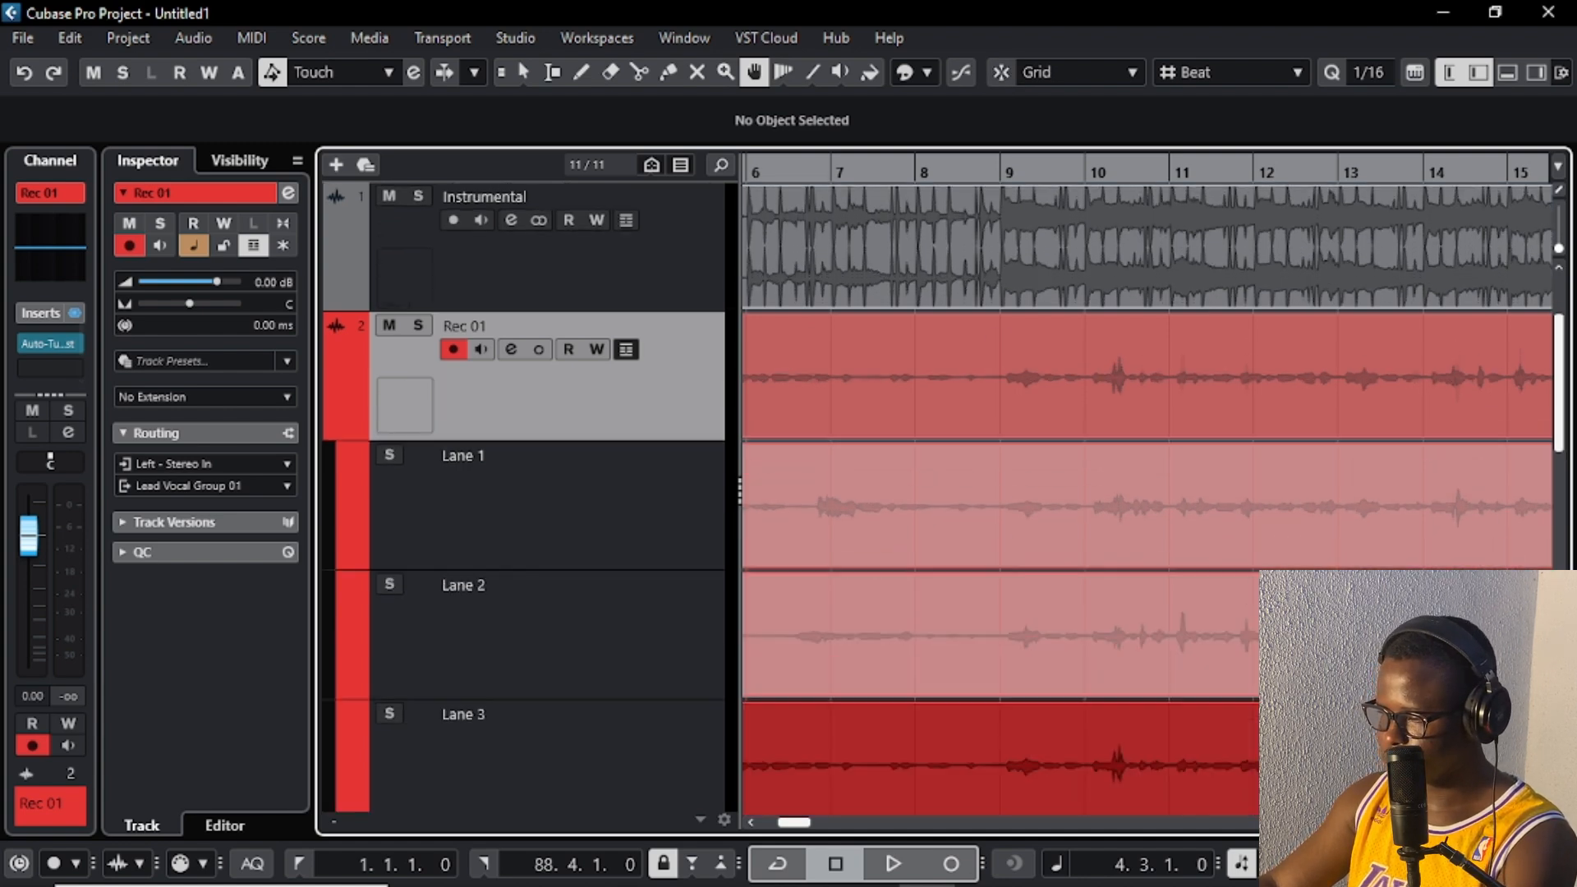
pyautogui.hotkey('shift', 'h')
pyautogui.scroll(-3, 887, 460)
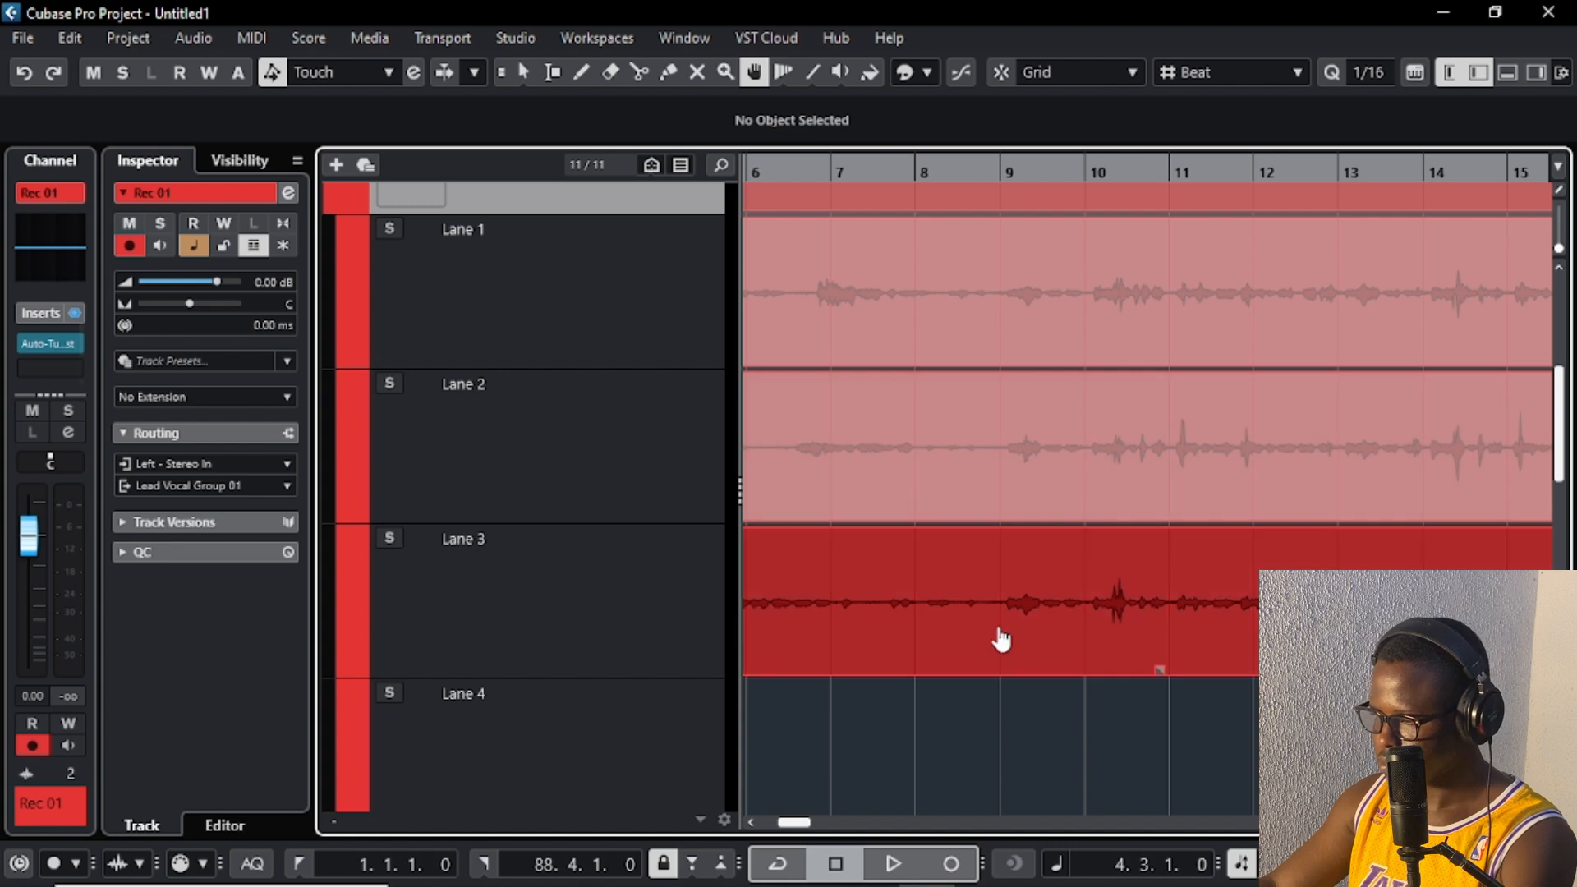
pyautogui.click(982, 647)
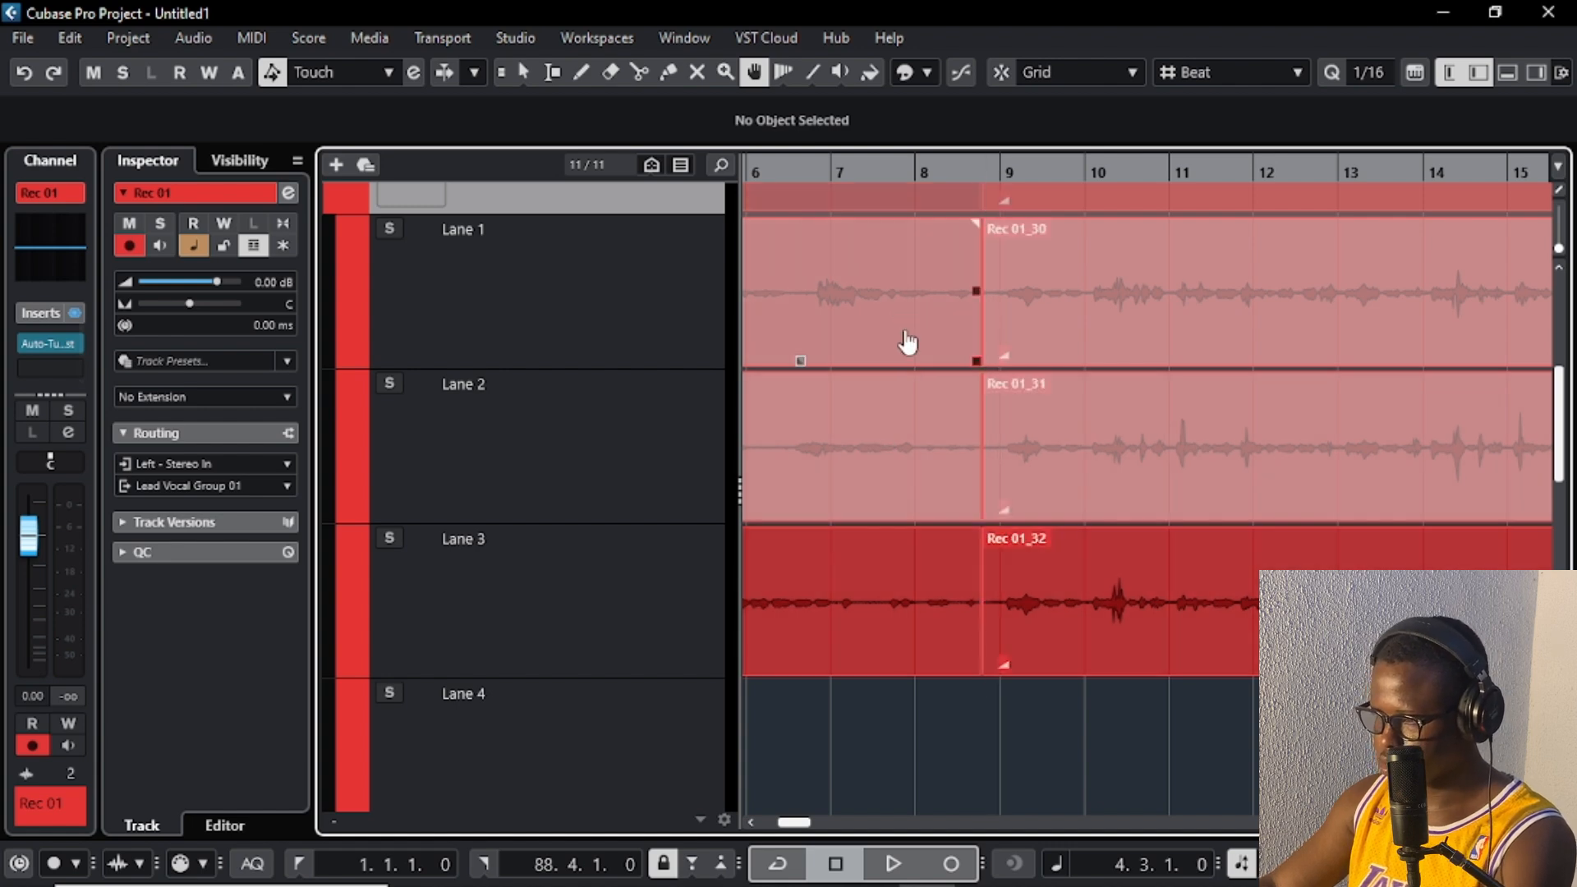
# Step: Play back the vocal take through the split near bar 9 to hear how it sounds with the instrumental
pyautogui.moveTo(890, 165); pyautogui.dragTo(745, 259)
pyautogui.press('space')
pyautogui.scroll(-3, 871, 438)
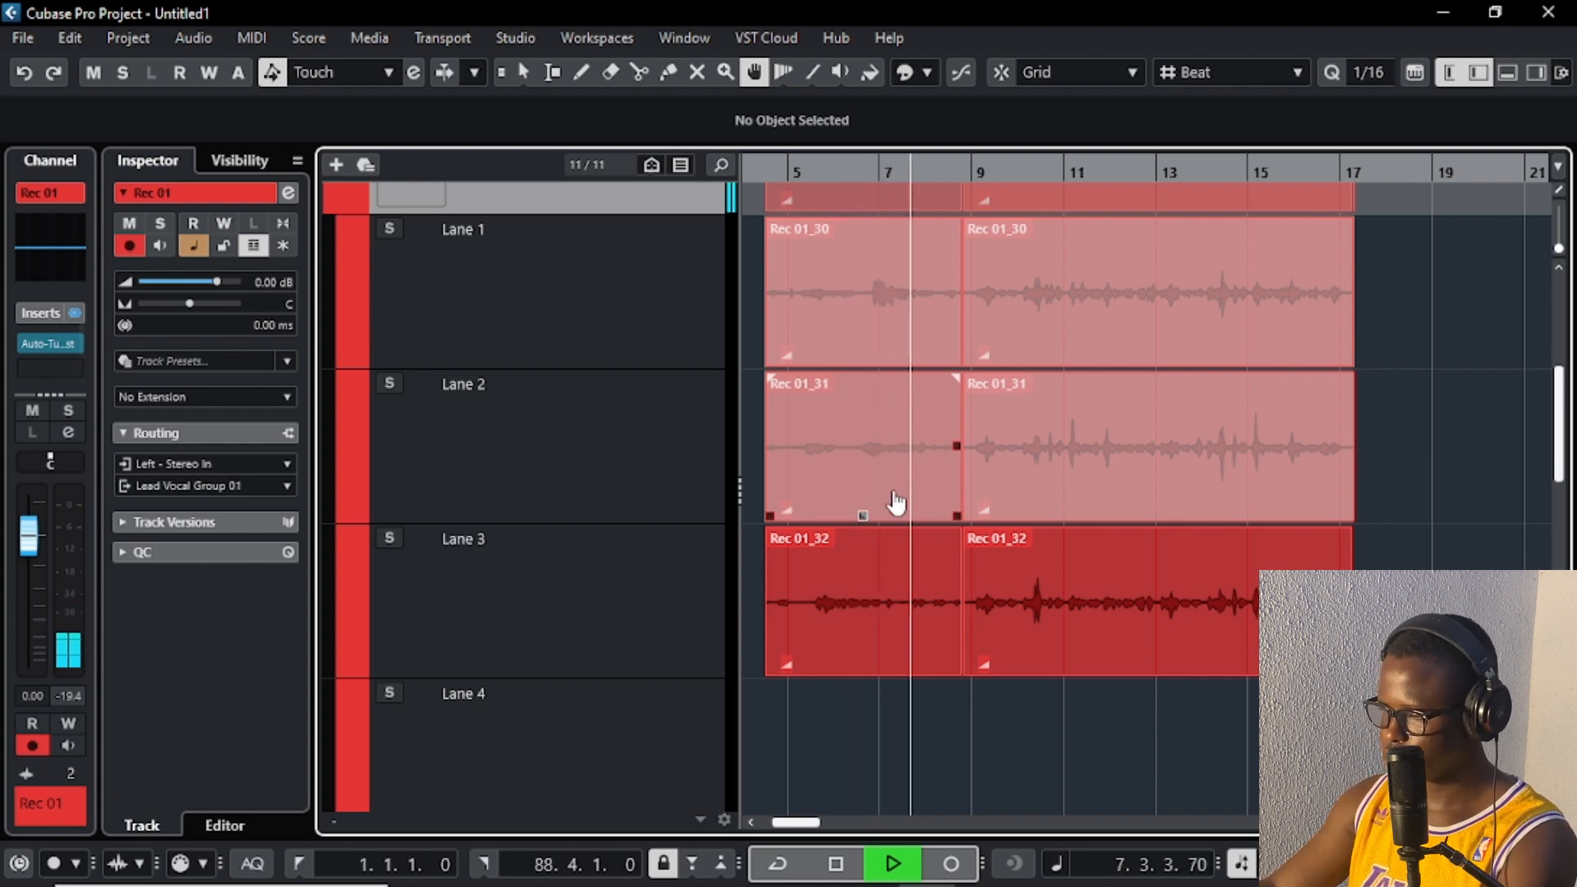
pyautogui.scroll(3, 898, 509)
pyautogui.scroll(-2, 898, 514)
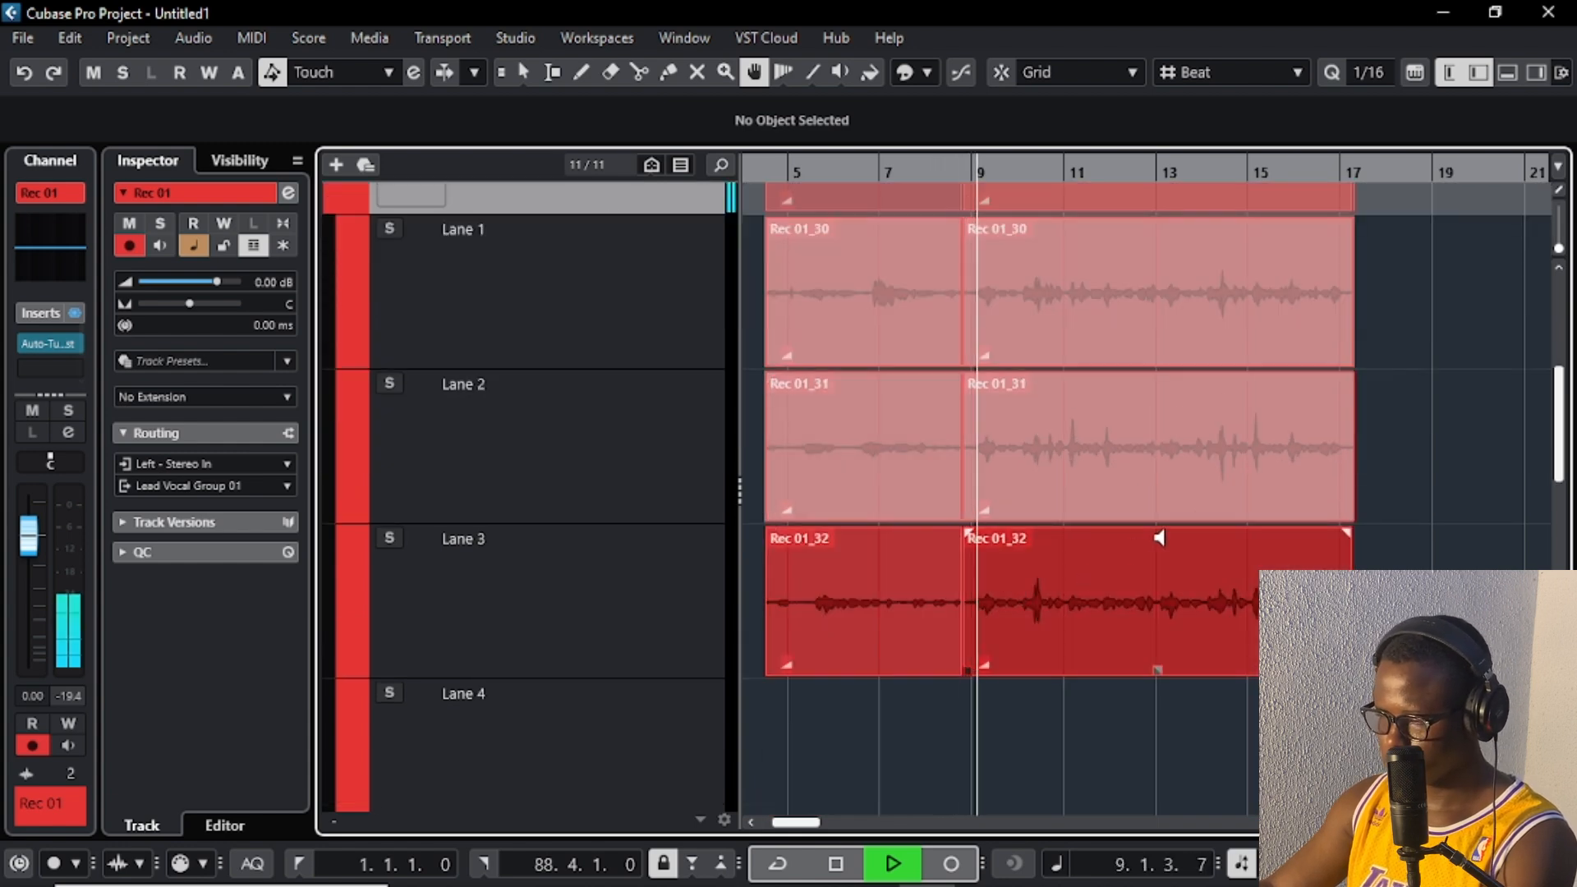
pyautogui.scroll(2, 1048, 536)
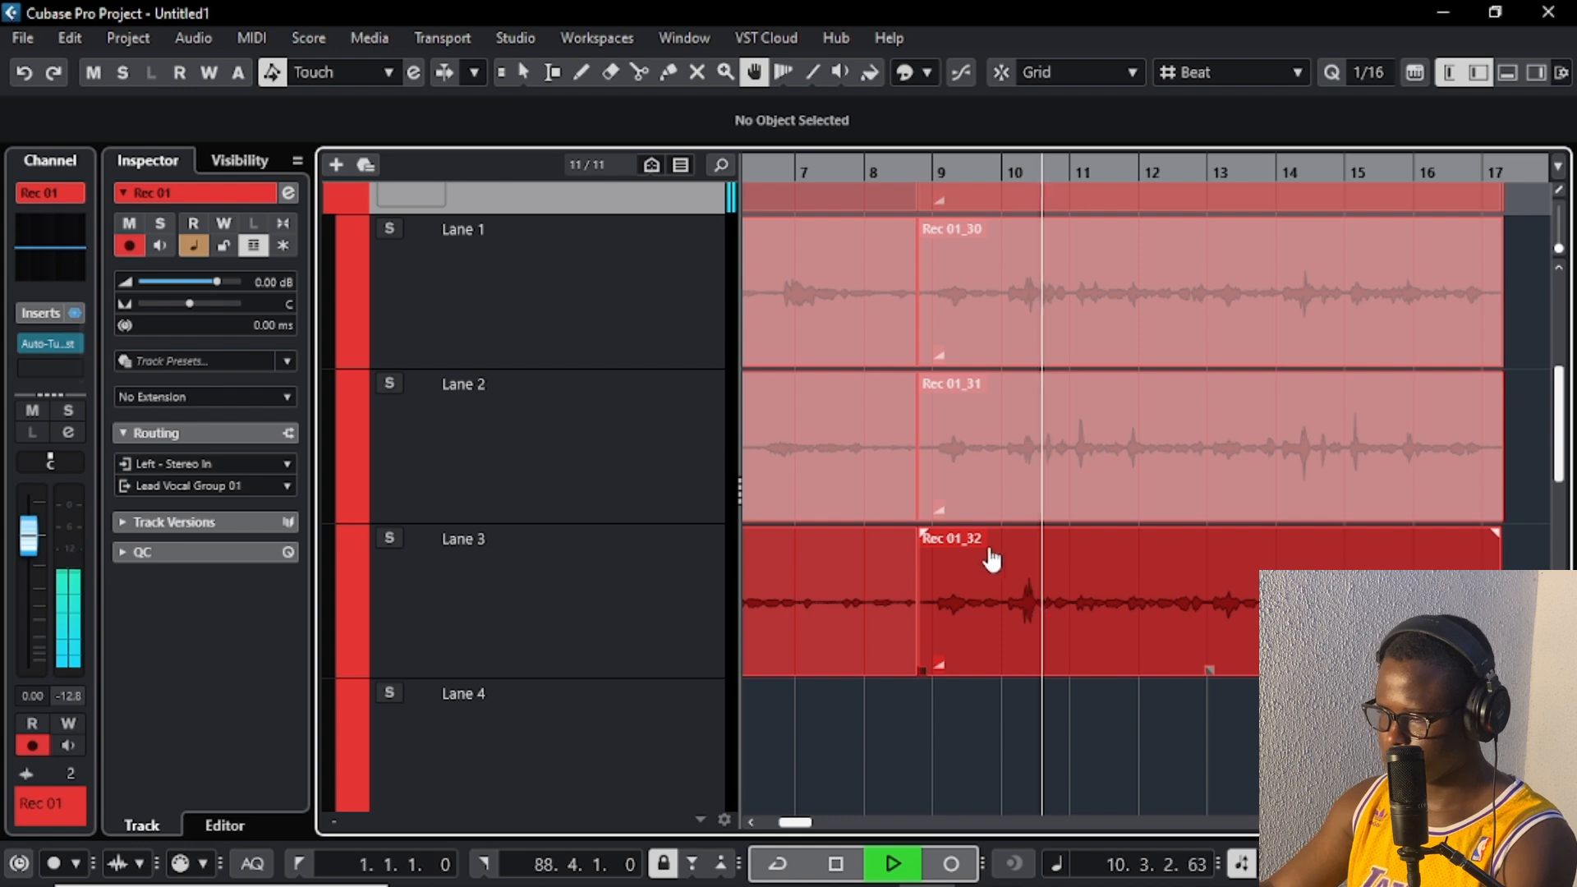
pyautogui.scroll(-2, 922, 563)
pyautogui.scroll(4, 922, 567)
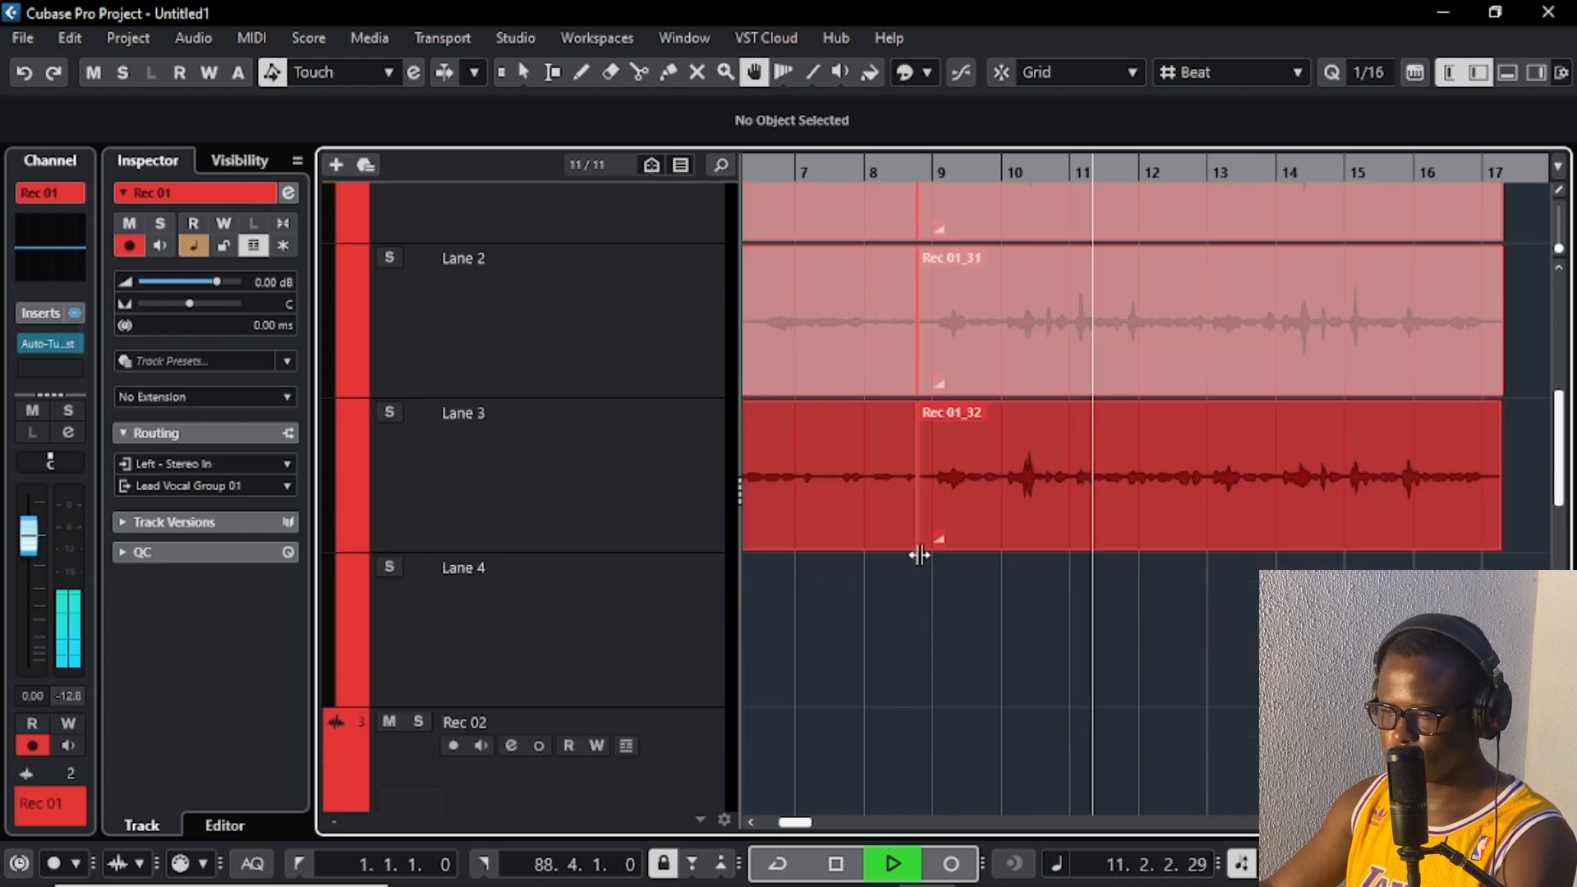
# Step: Raise the Rec 01 track volume to 6.02 dB with its take lanes collapsed, and show the lanes again
pyautogui.click(626, 474)
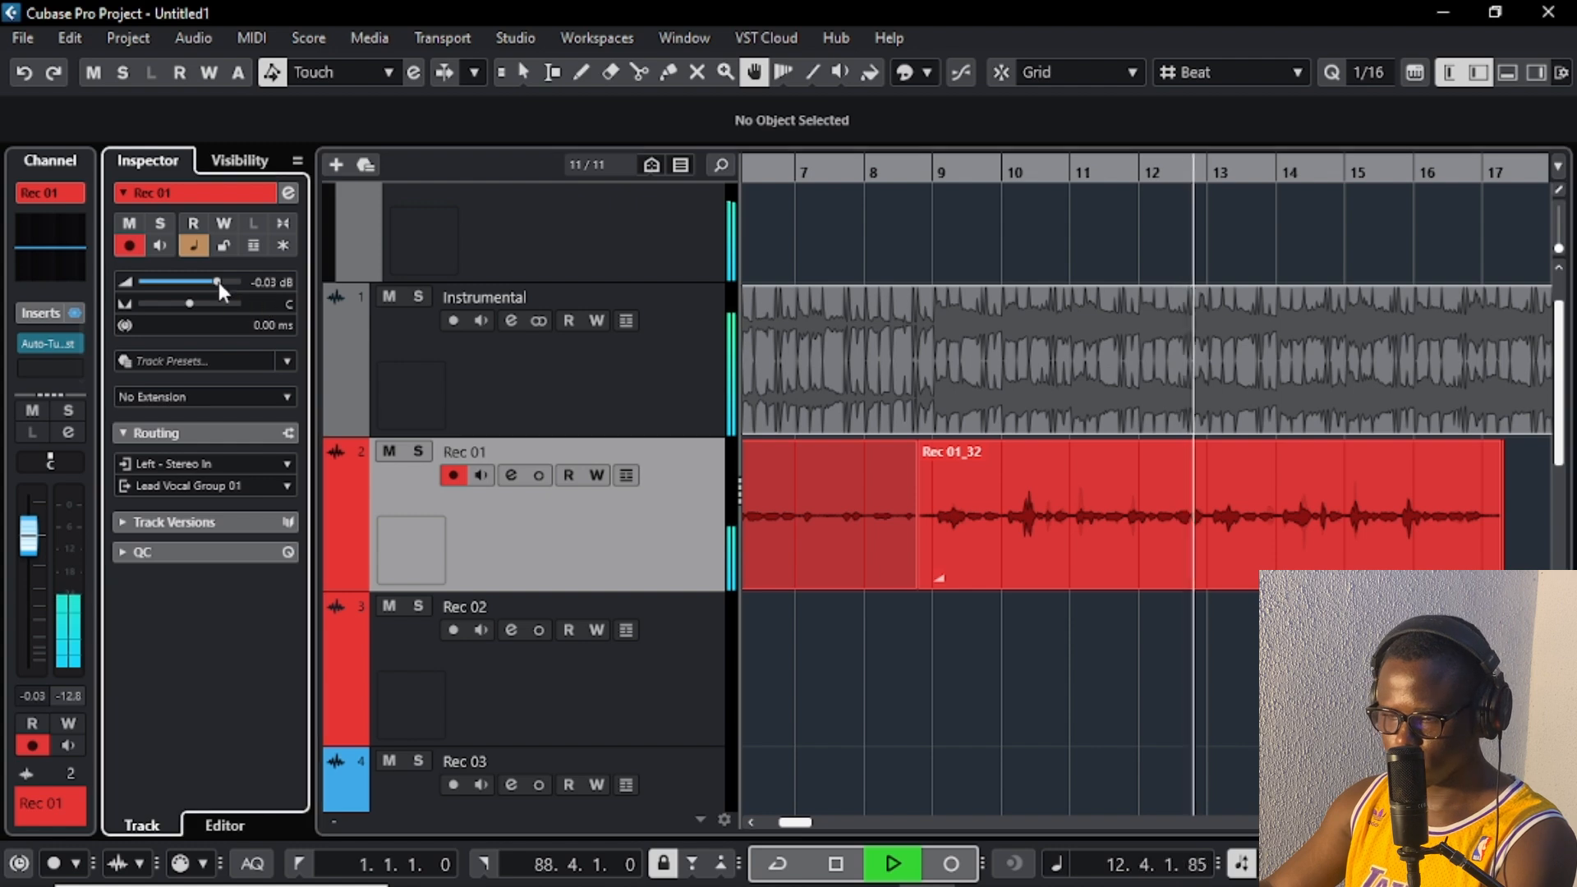
pyautogui.moveTo(218, 283); pyautogui.dragTo(227, 284)
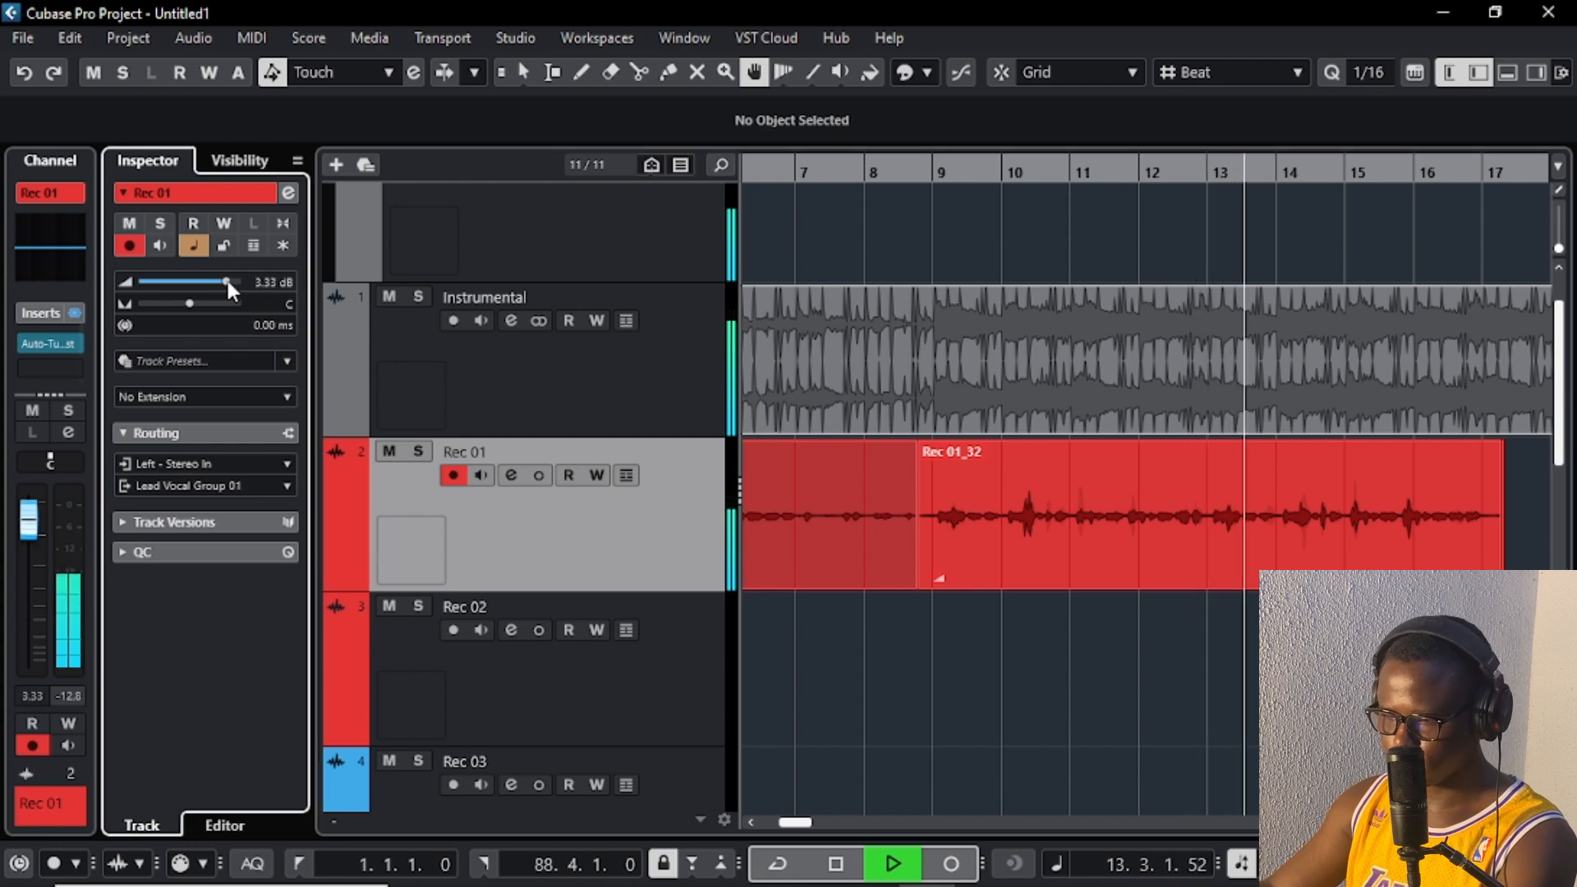
pyautogui.moveTo(30, 525); pyautogui.dragTo(49, 499)
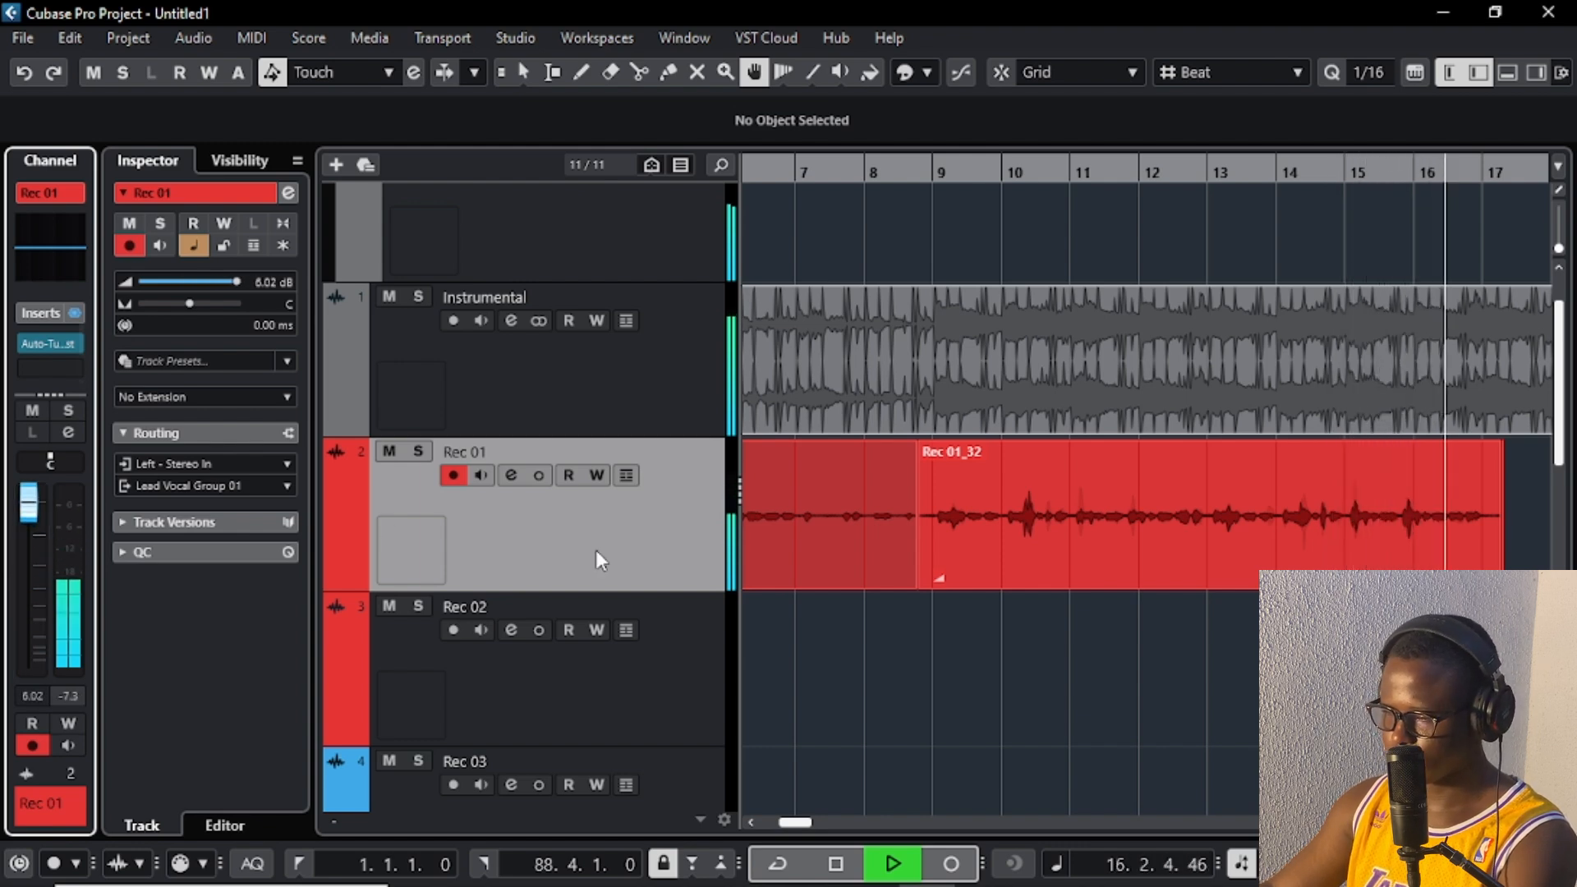
pyautogui.click(625, 475)
# Step: Replay from just before bar 9 and audition the Lane 2 take for the section after the split
pyautogui.scroll(-2, 912, 447)
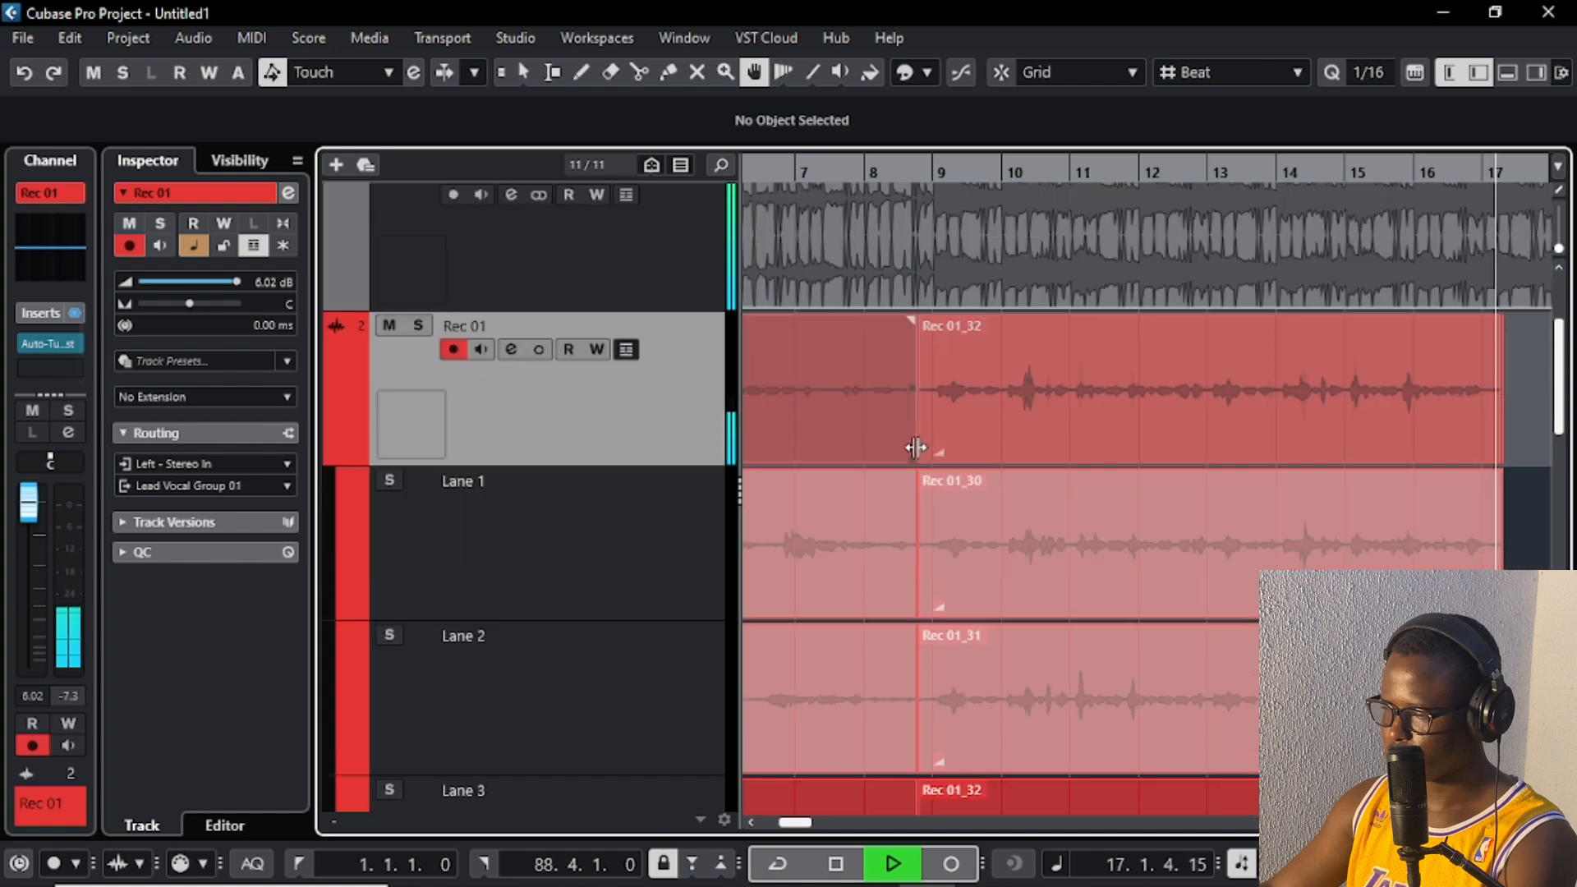
pyautogui.click(914, 171)
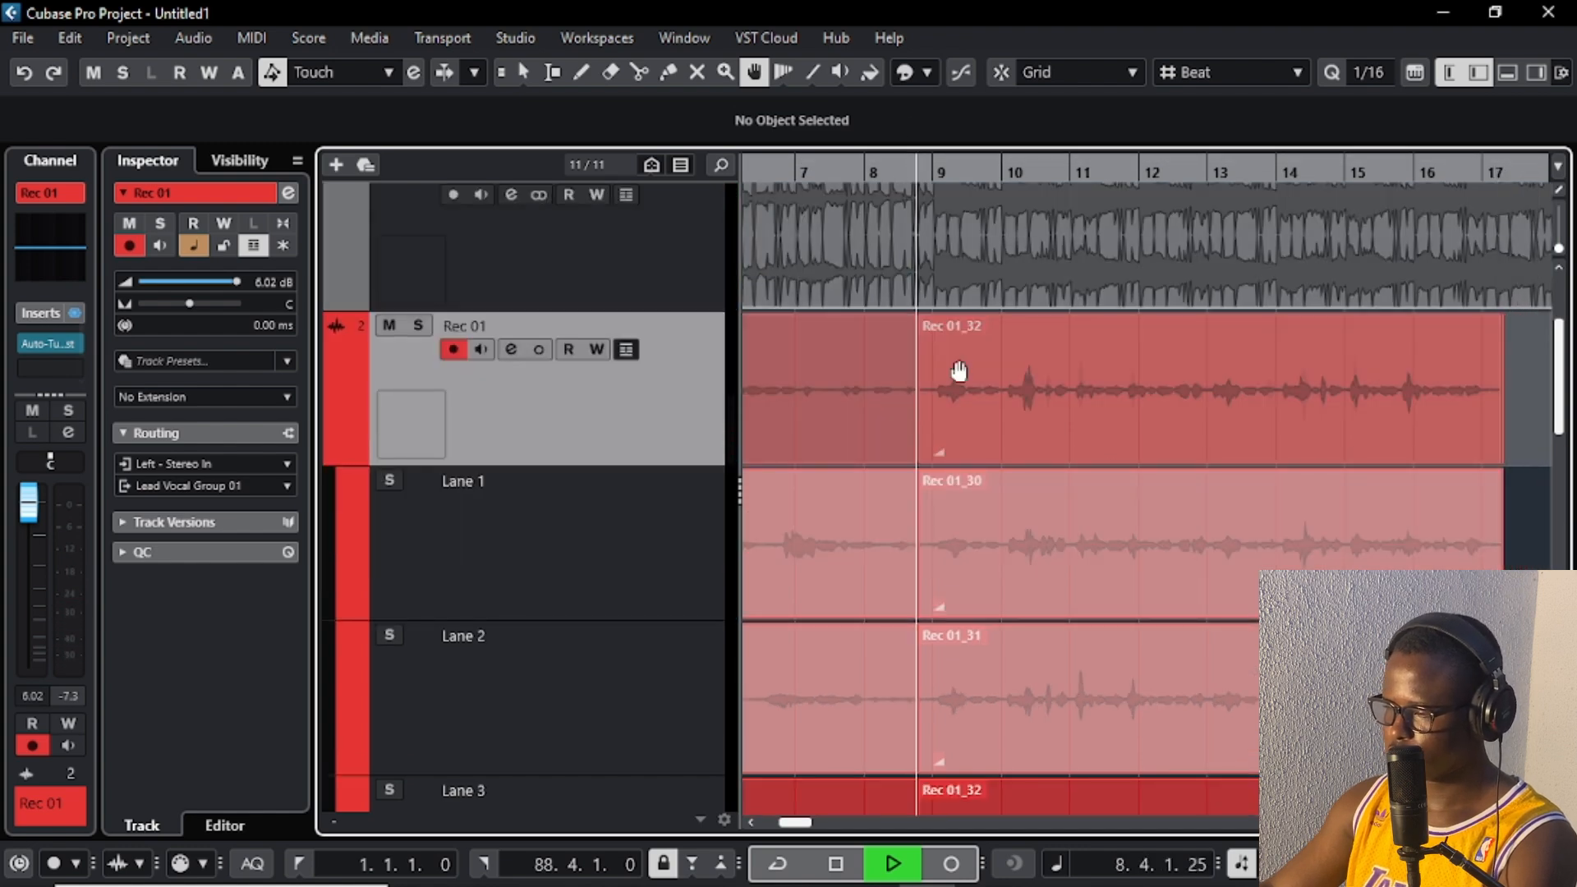
pyautogui.click(1067, 714)
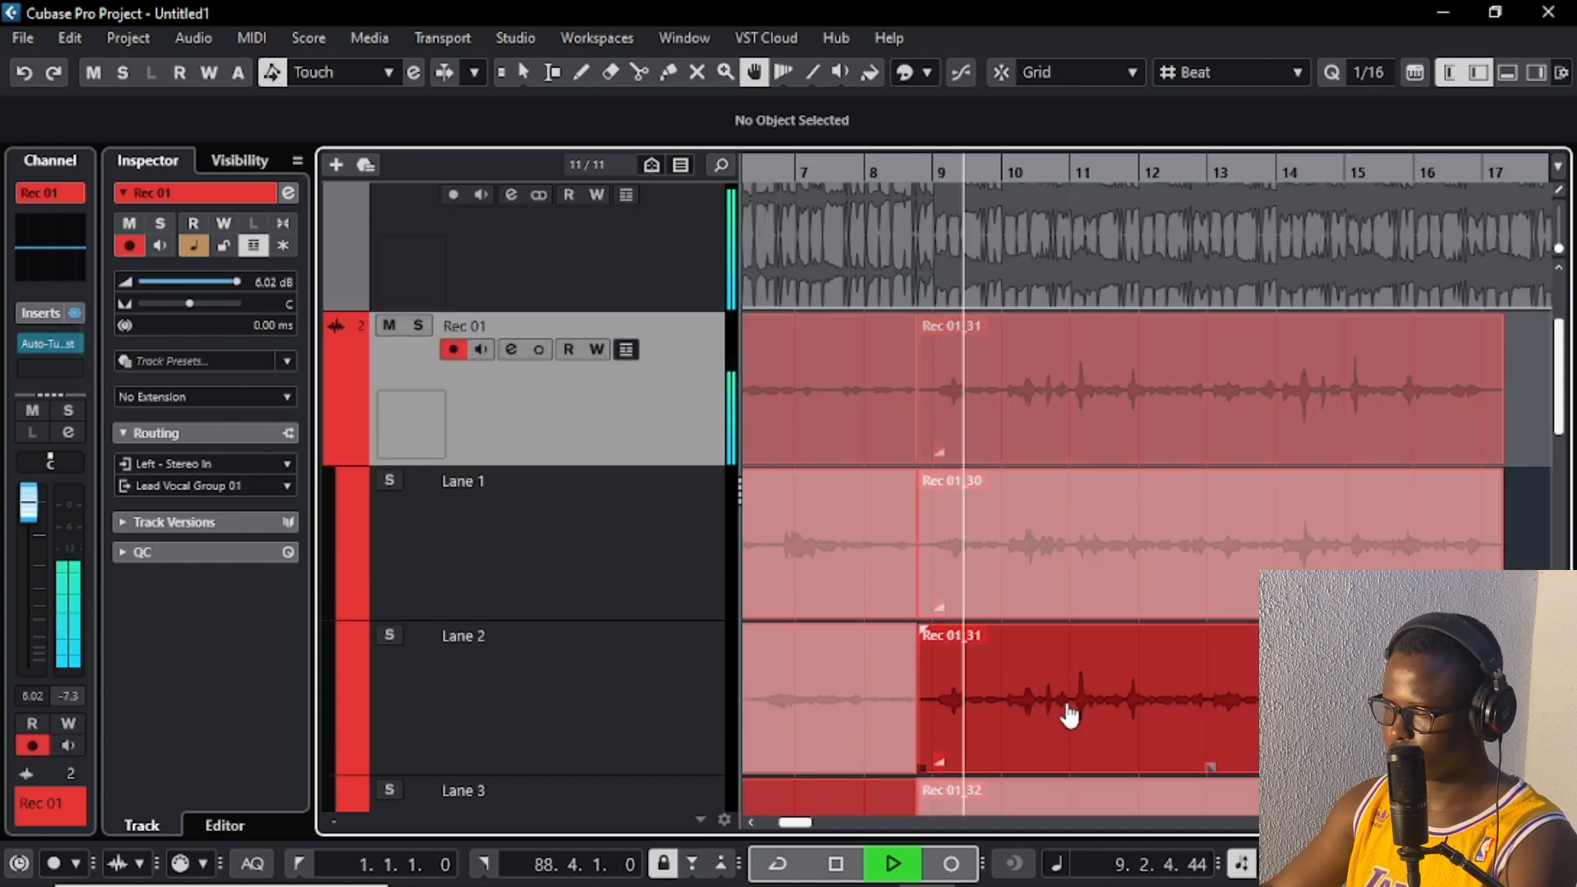
pyautogui.scroll(-8, 1067, 715)
pyautogui.scroll(4, 903, 428)
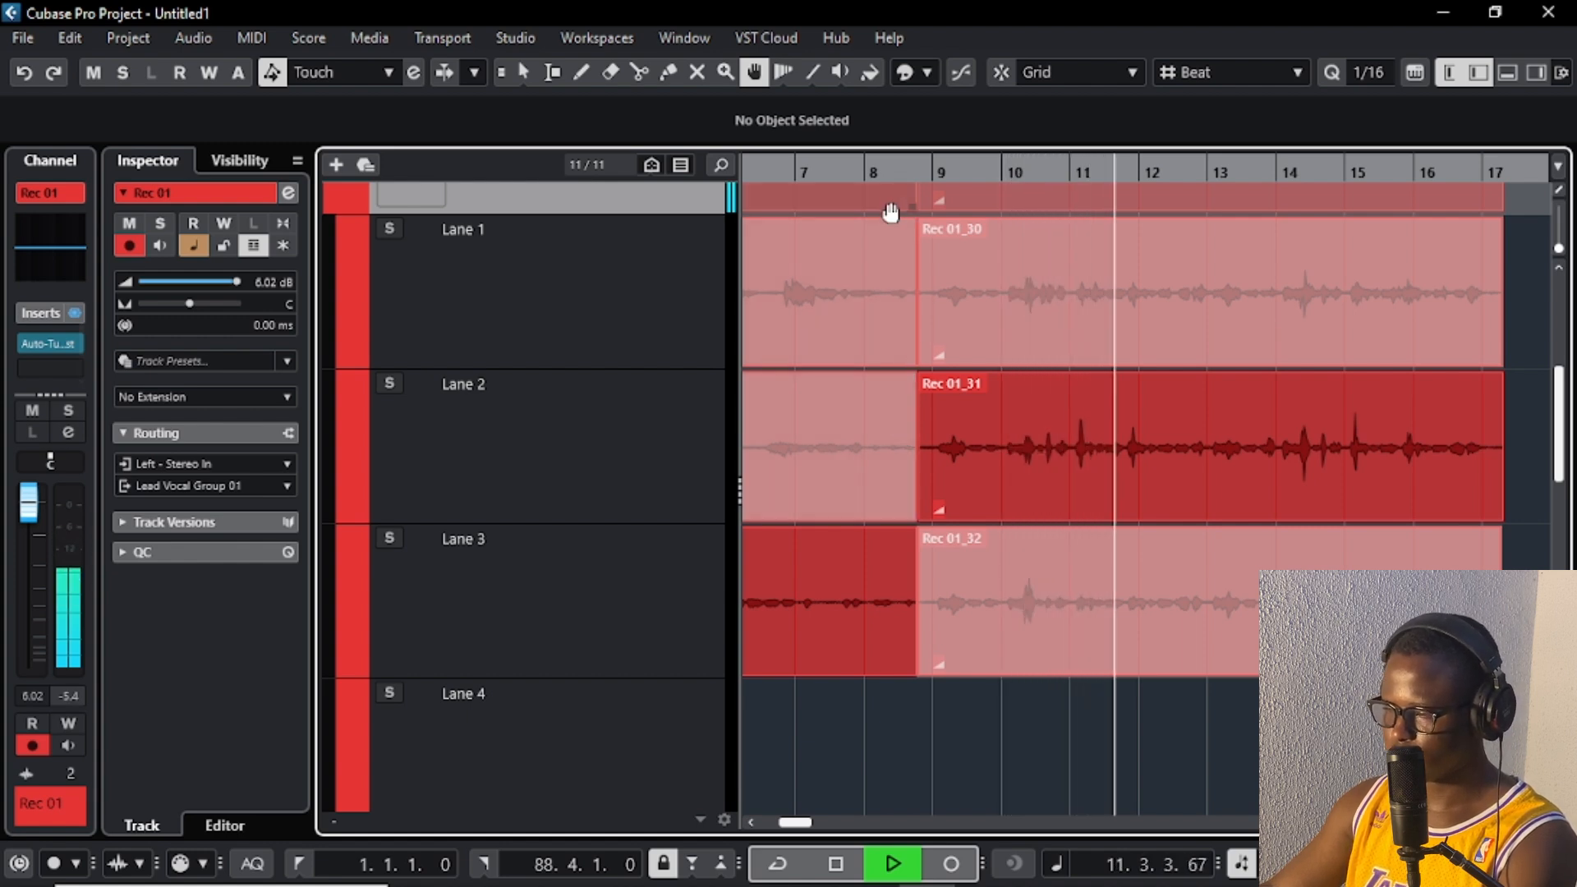
# Step: Replay from about bar 8 and activate the Lane 1 take for the section after the split
pyautogui.moveTo(904, 166); pyautogui.dragTo(852, 167)
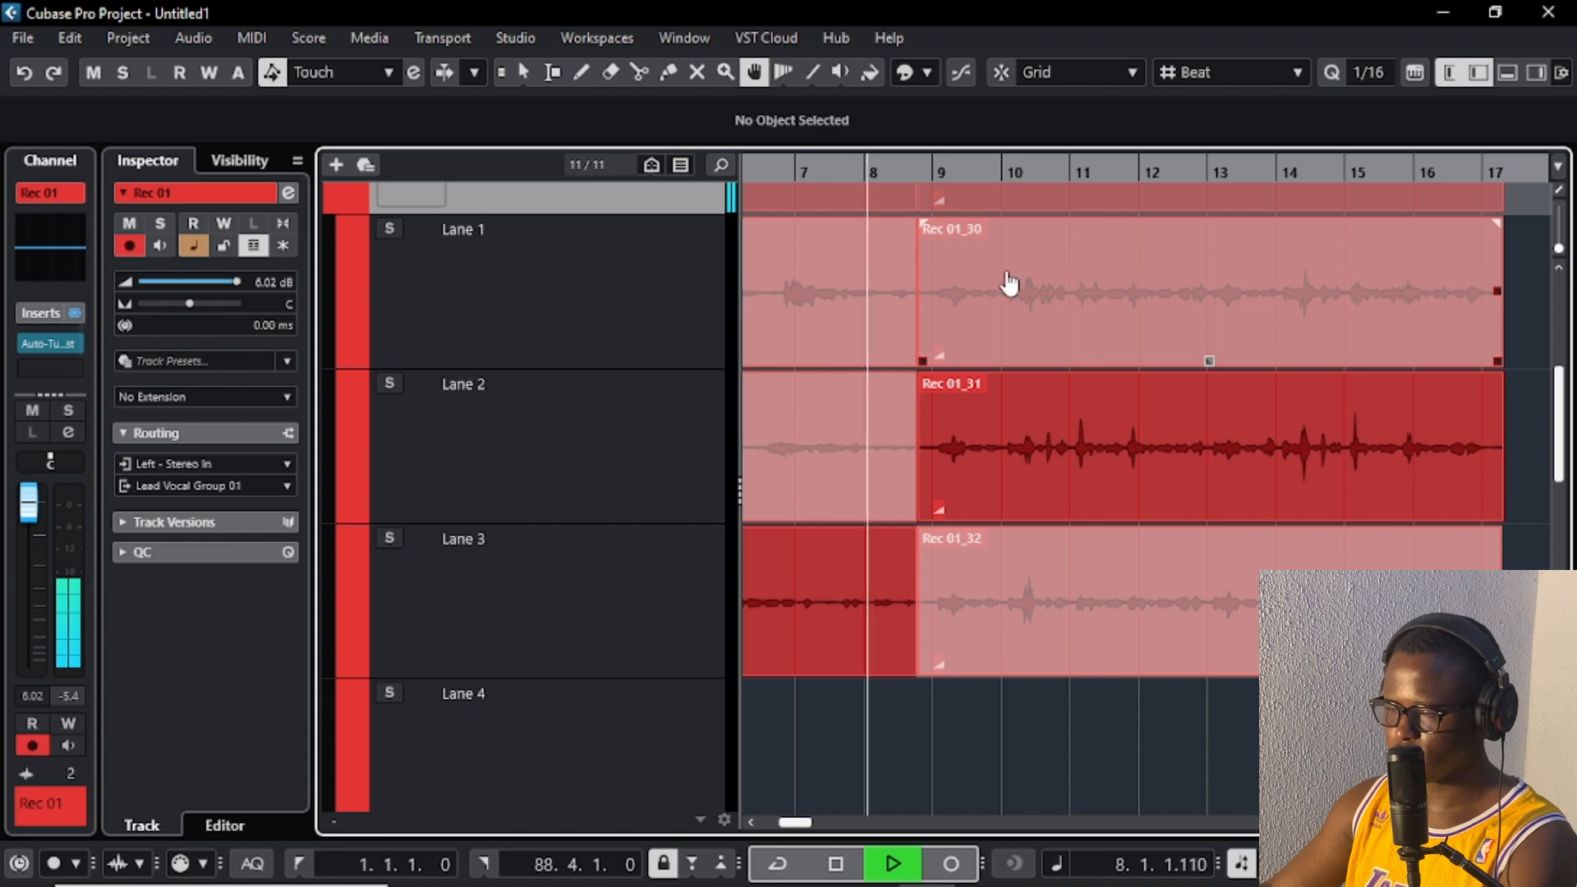
pyautogui.click(1008, 284)
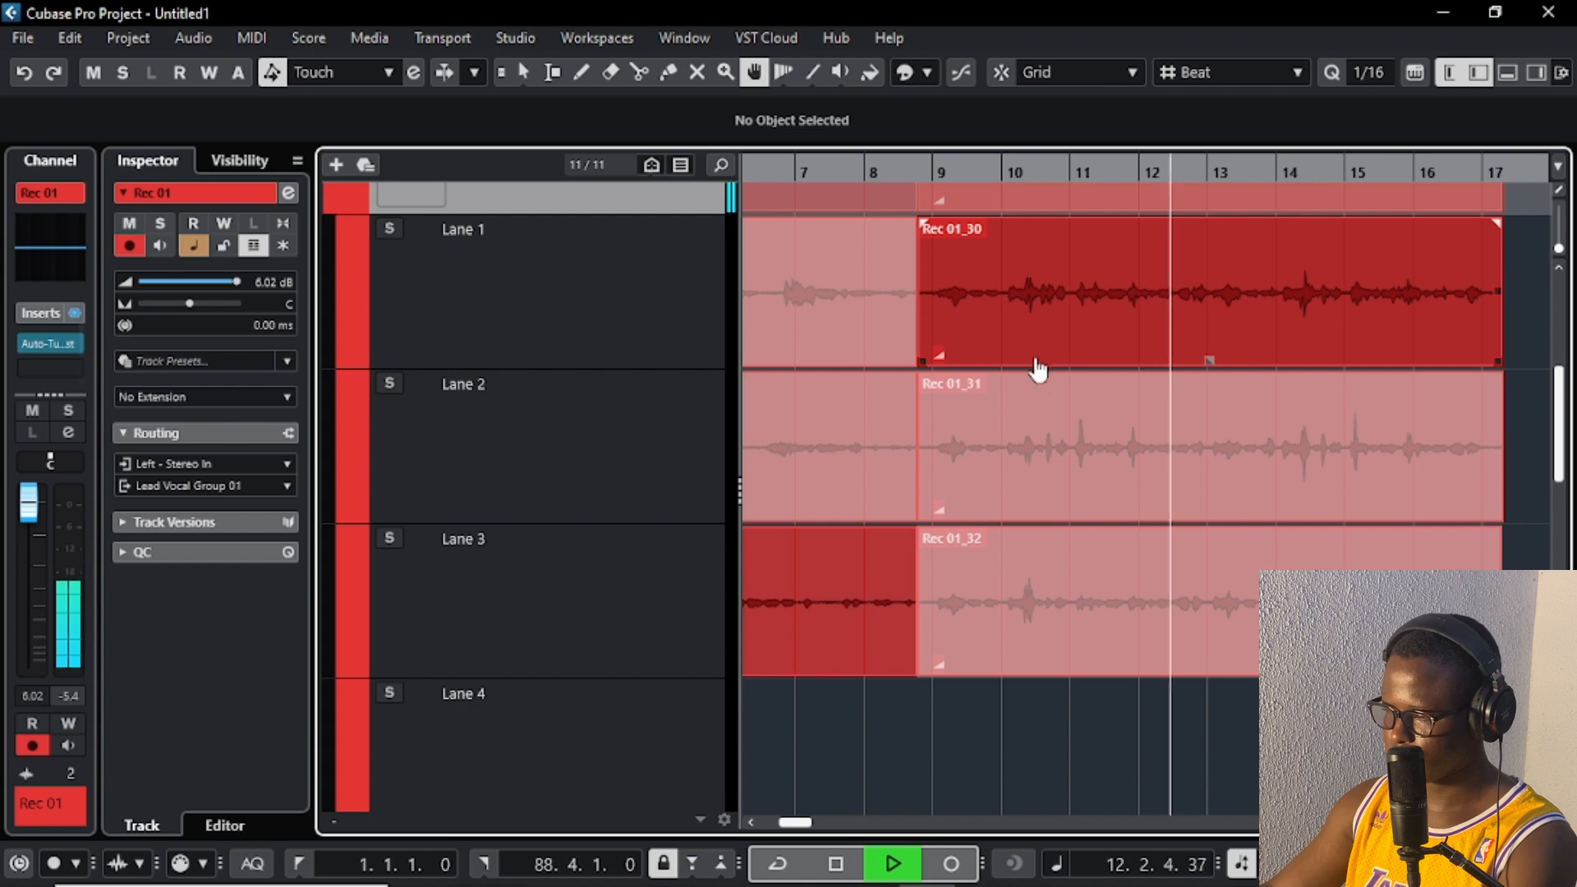
pyautogui.click(1059, 386)
pyautogui.scroll(2, 1056, 378)
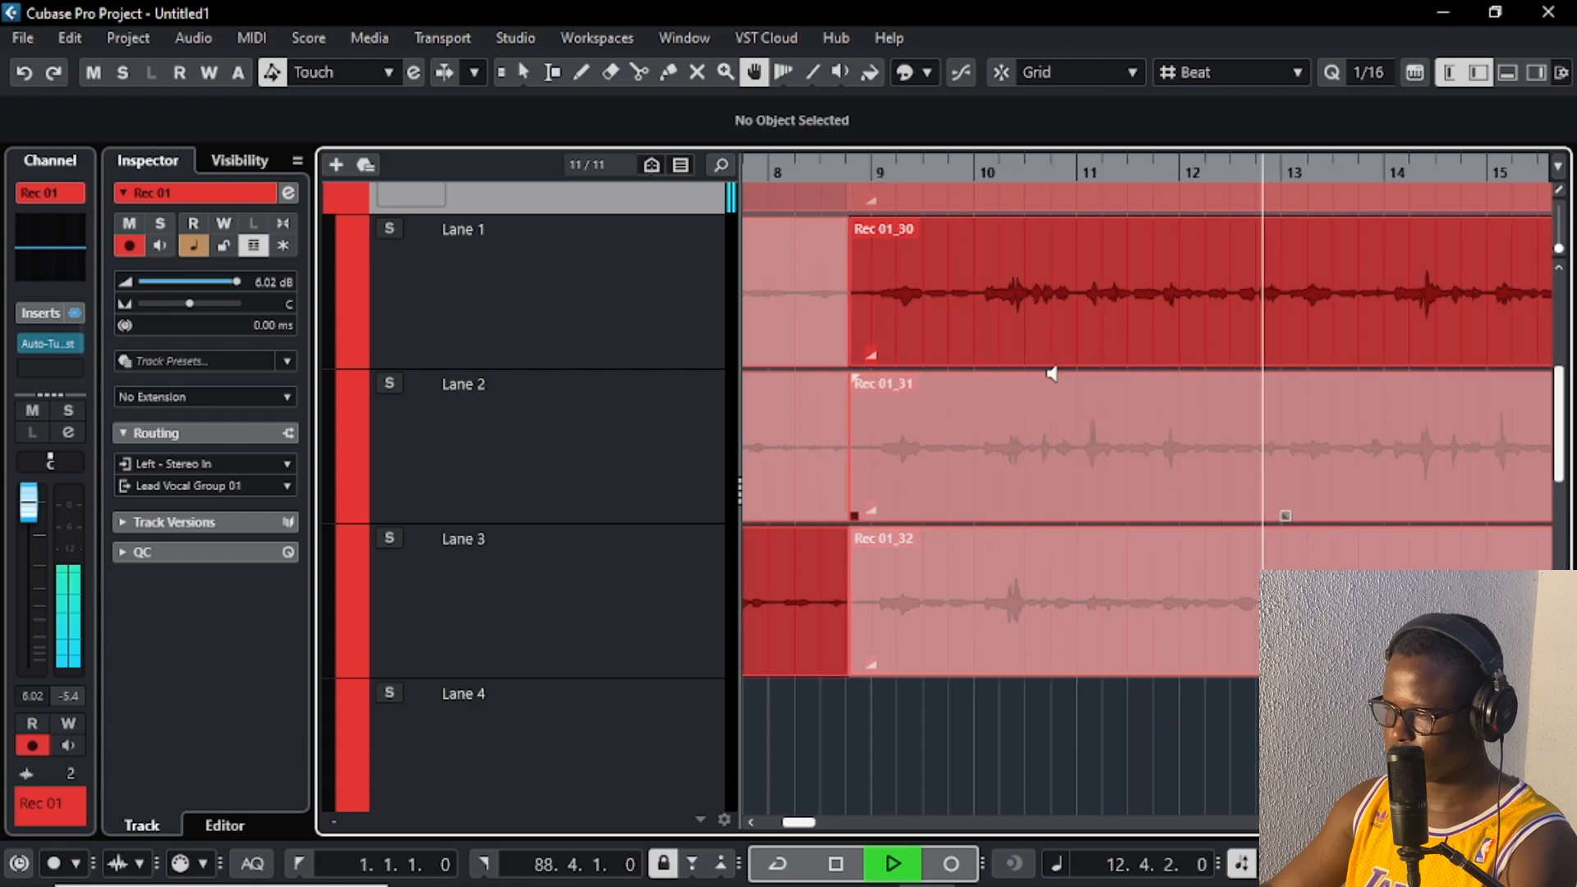
# Step: Stop playback, place the playback position just before bar 11 and split all three takes at bar 11
pyautogui.press('space')
pyautogui.click(1078, 177)
pyautogui.scroll(2, 1109, 329)
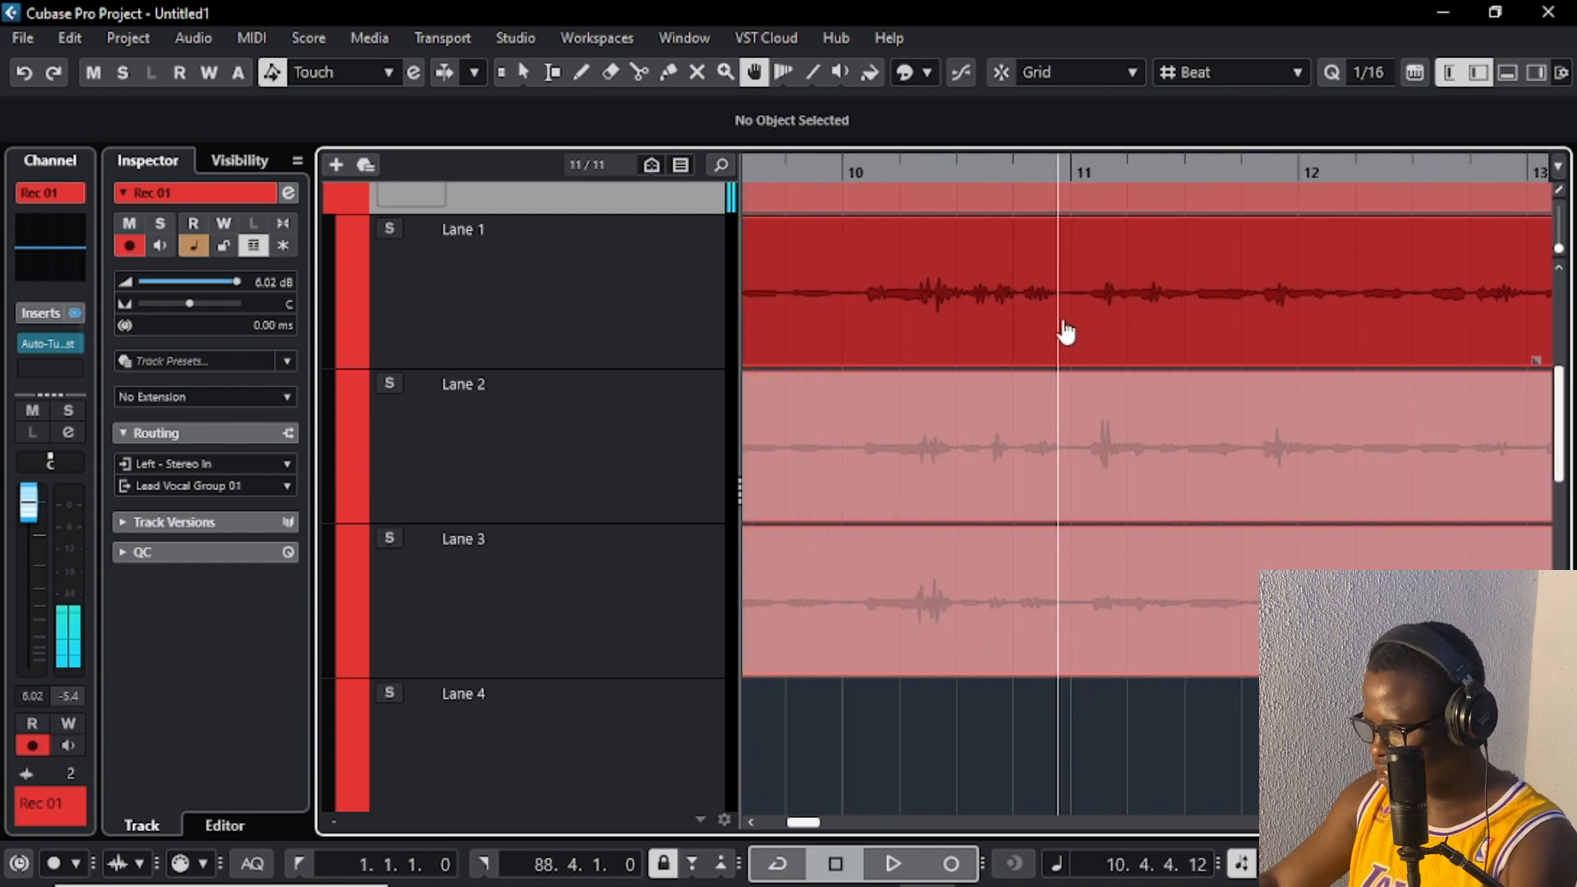
pyautogui.click(996, 479)
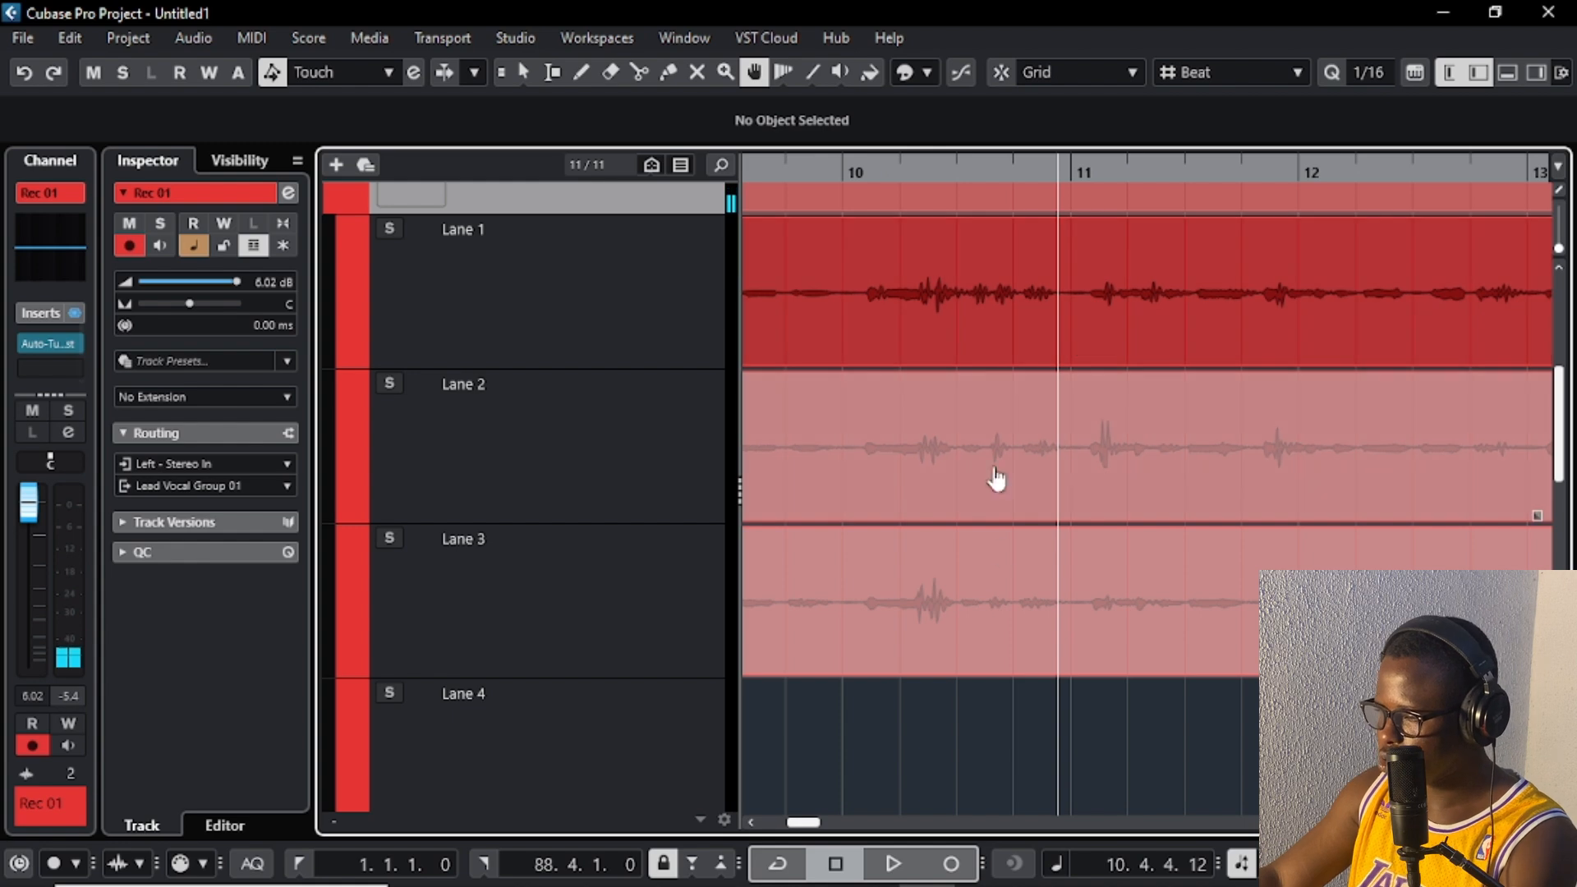
pyautogui.click(979, 293)
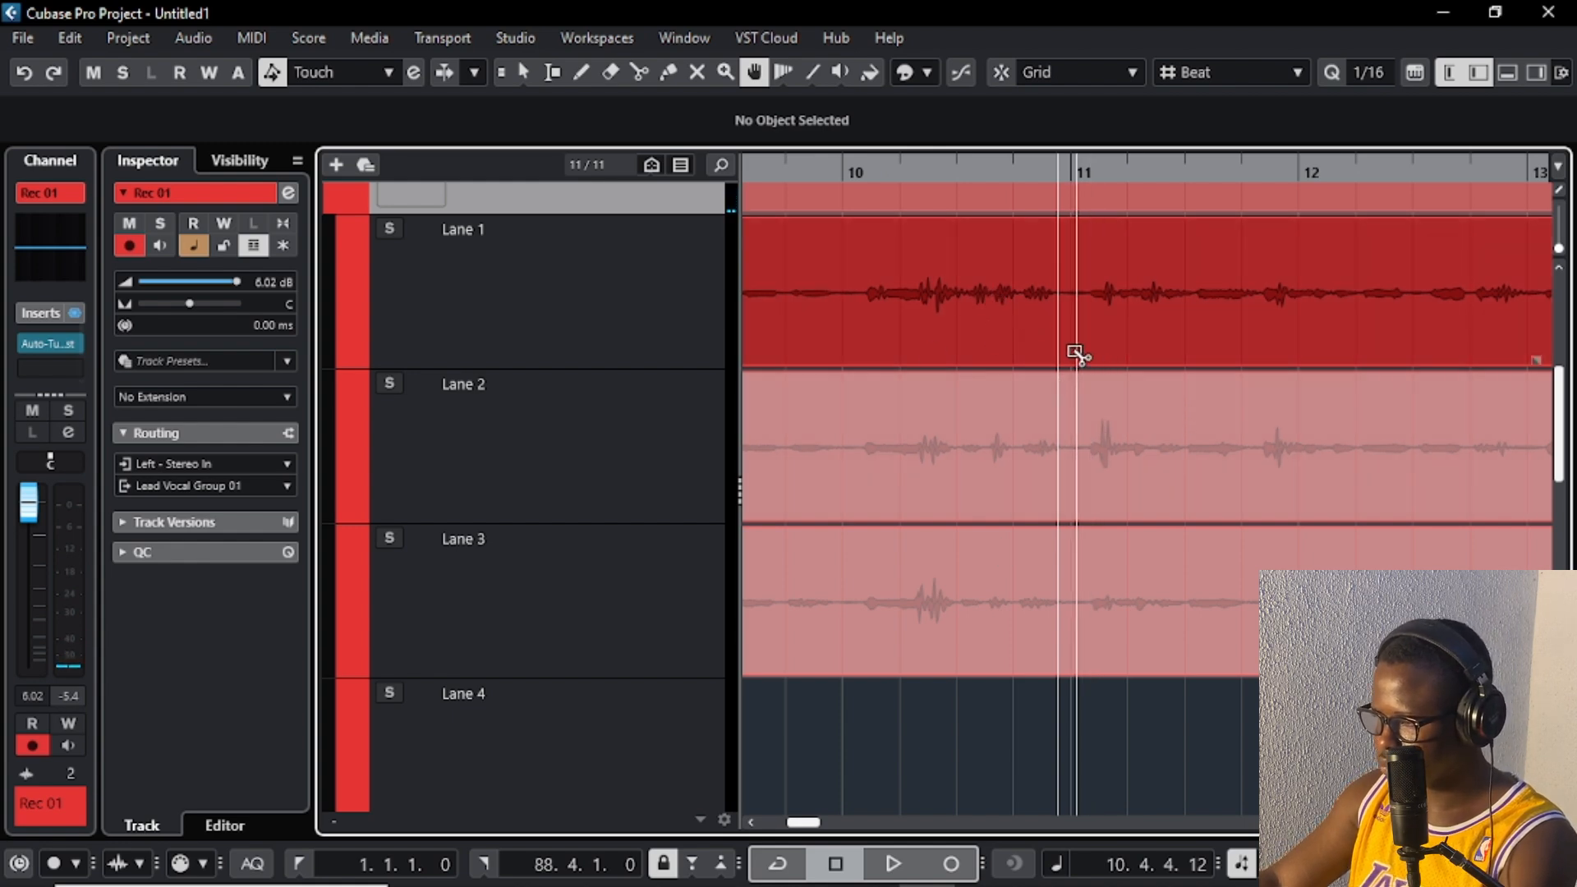
pyautogui.click(1033, 384)
pyautogui.click(1000, 72)
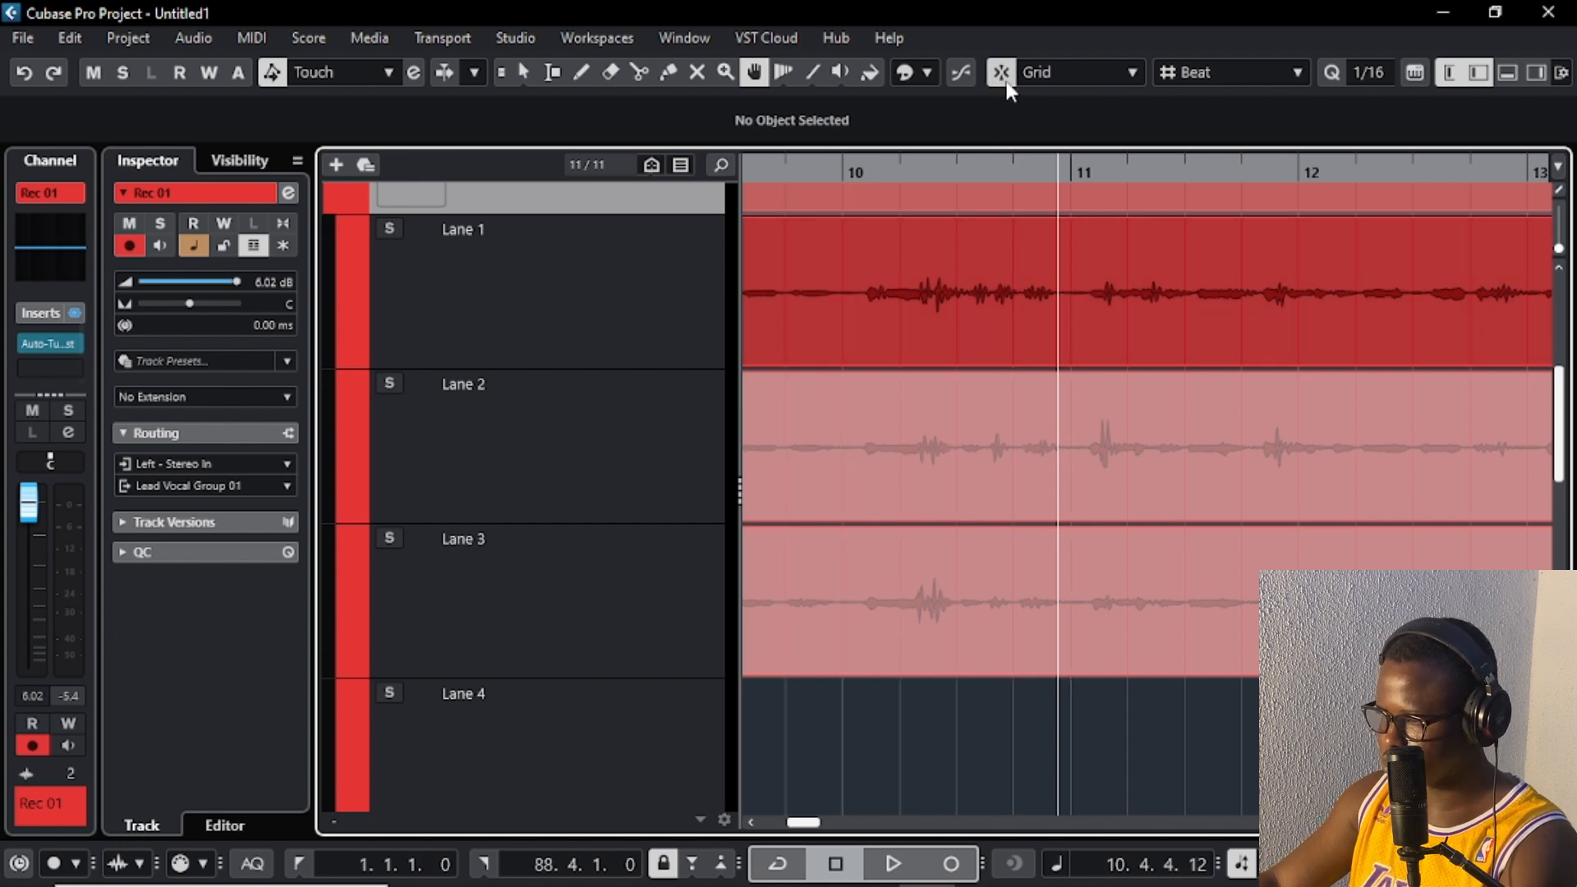
pyautogui.moveTo(1042, 167); pyautogui.dragTo(1118, 327)
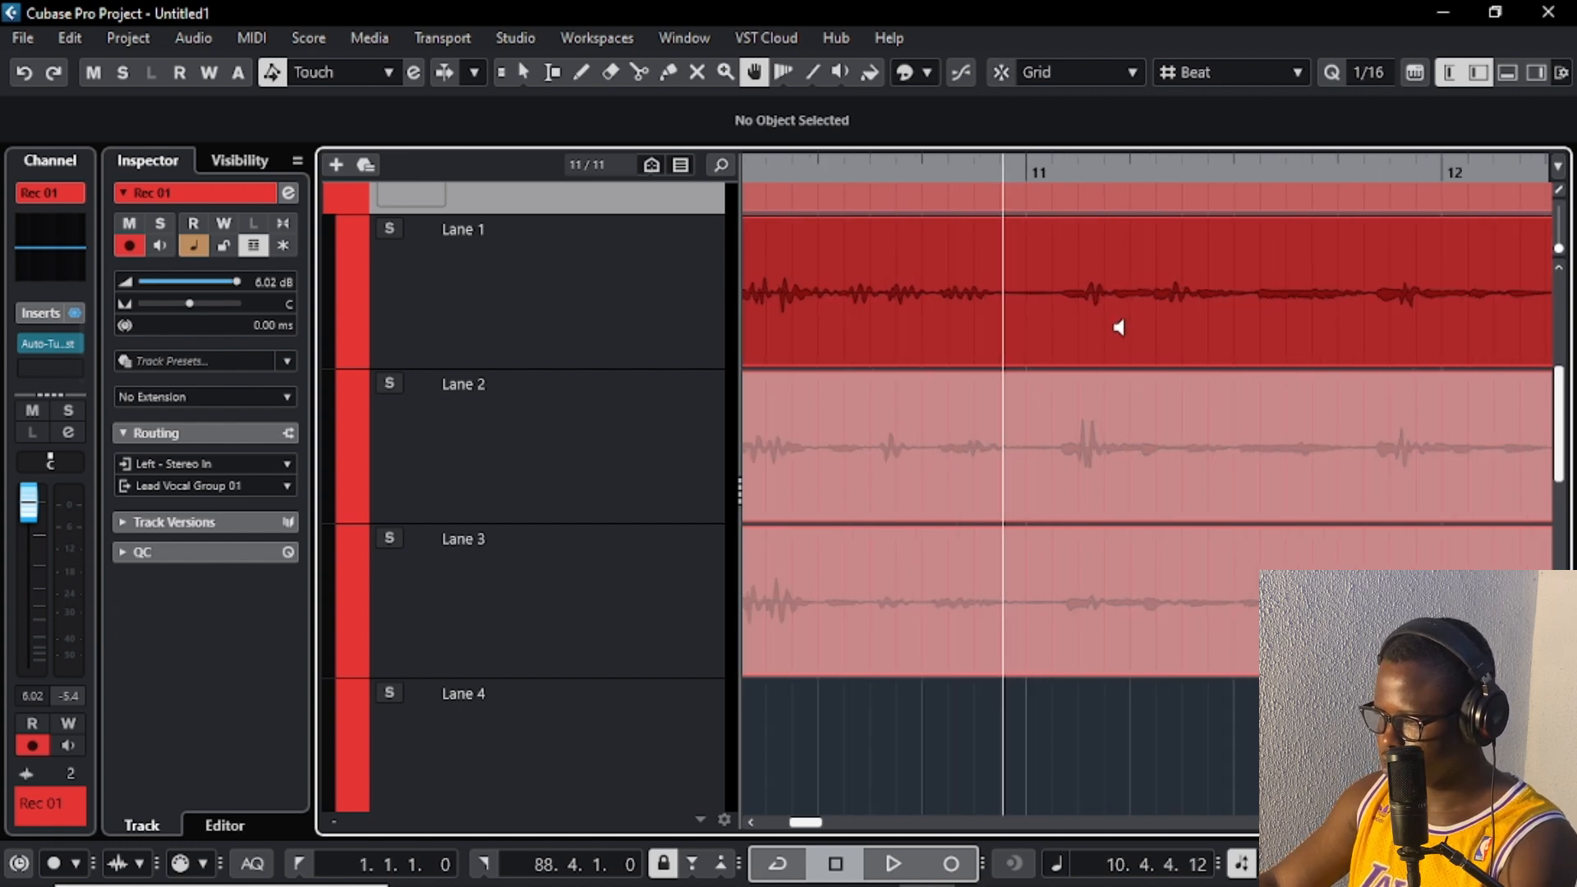
pyautogui.click(1025, 337)
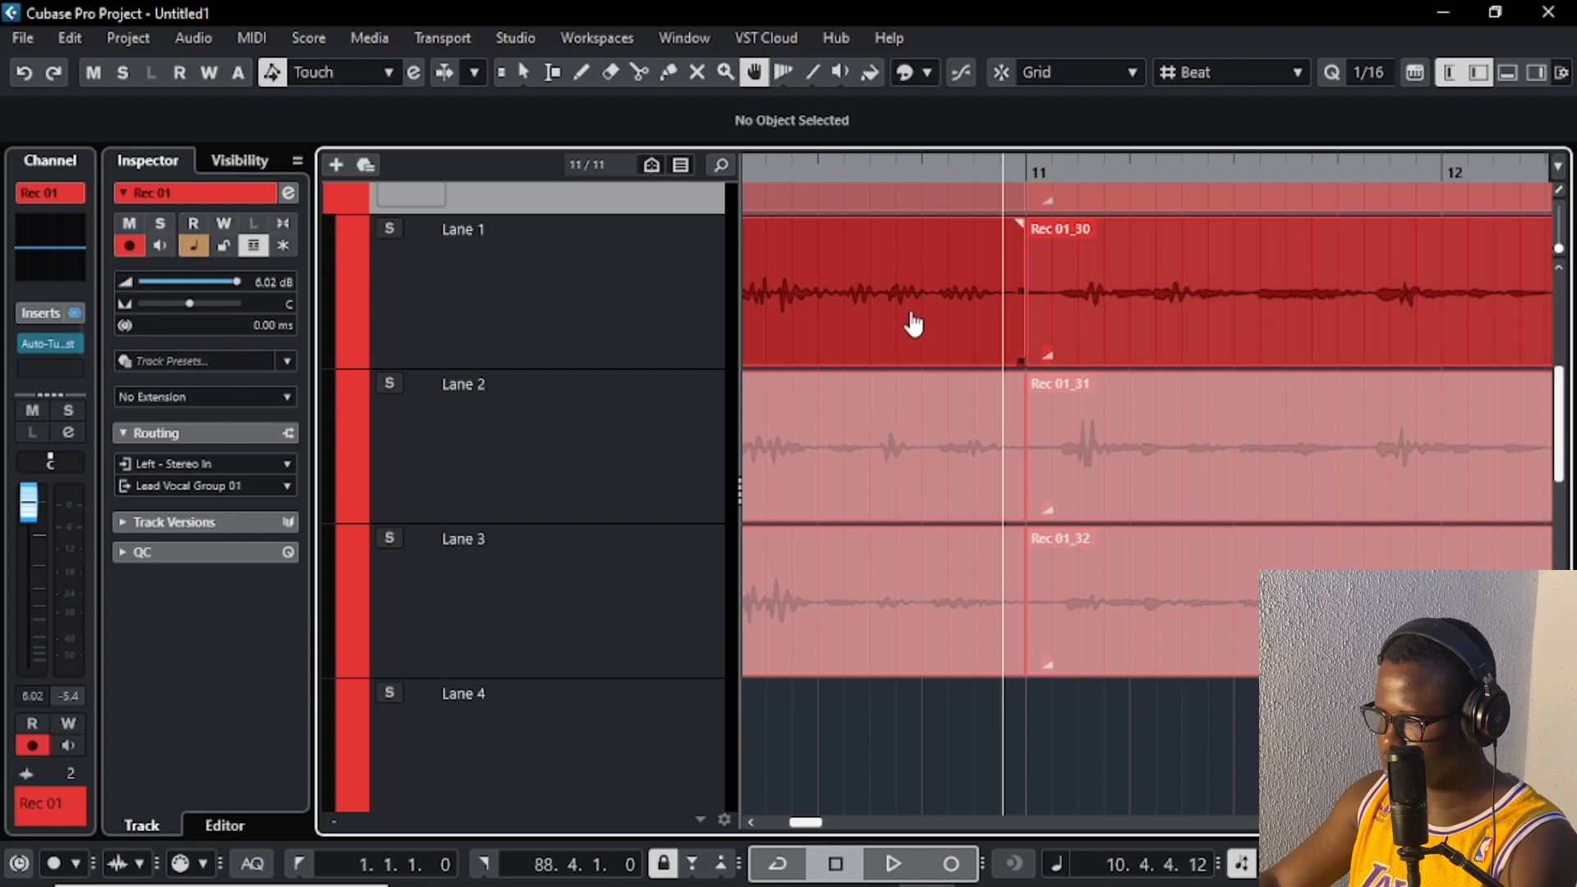
# Step: Activate the Lane 3 take before bar 11, and try Lane 2 after bar 11 before selecting Lane 1 there
pyautogui.click(846, 607)
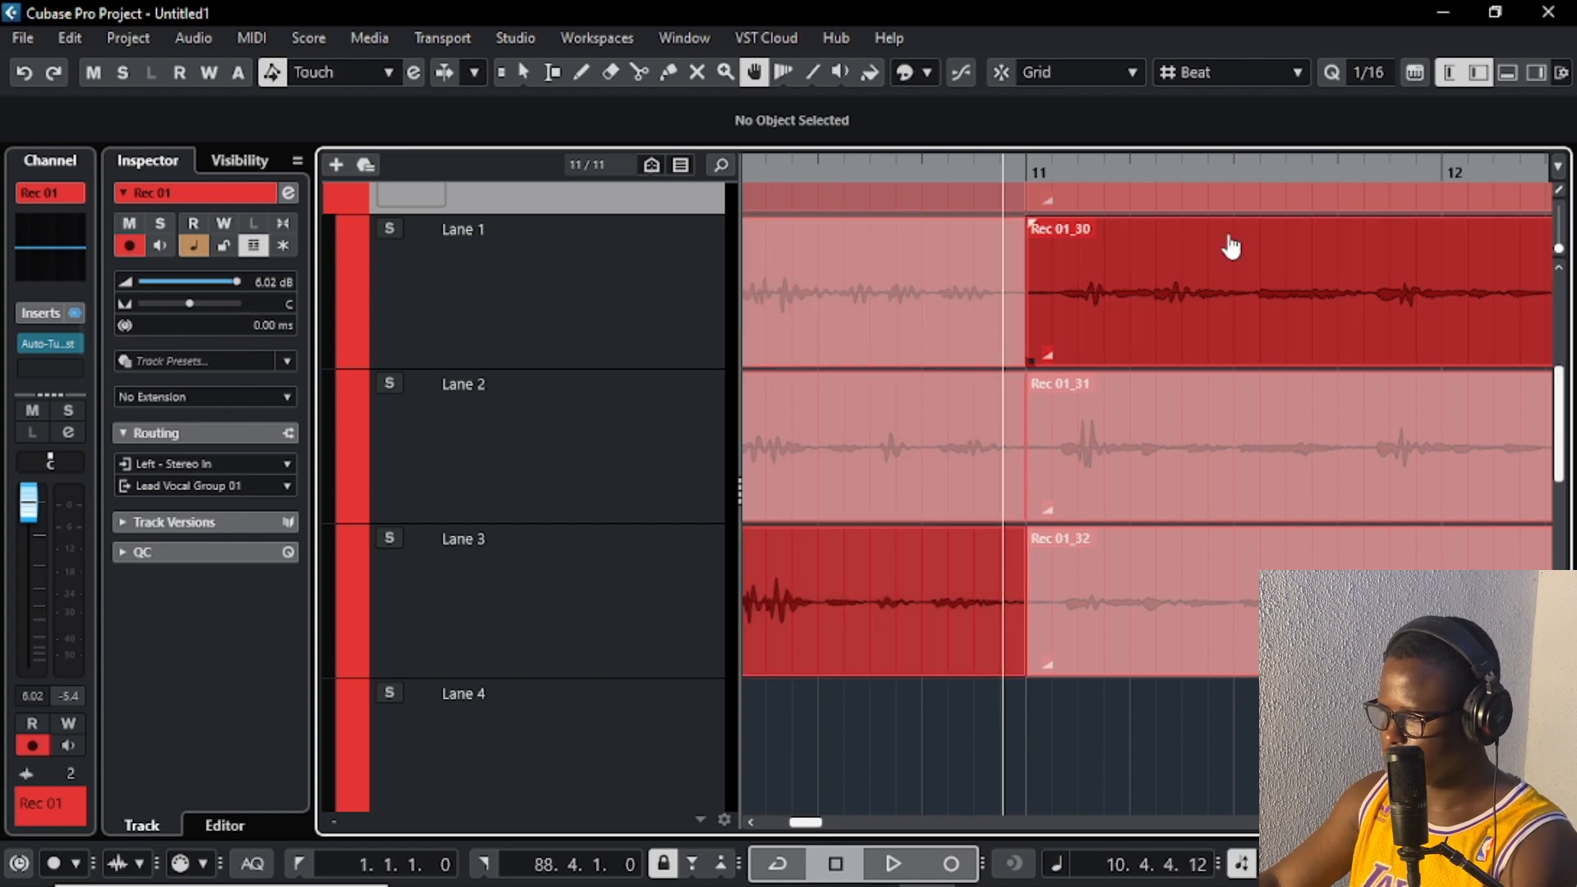
pyautogui.click(1211, 428)
pyautogui.scroll(-2, 1203, 417)
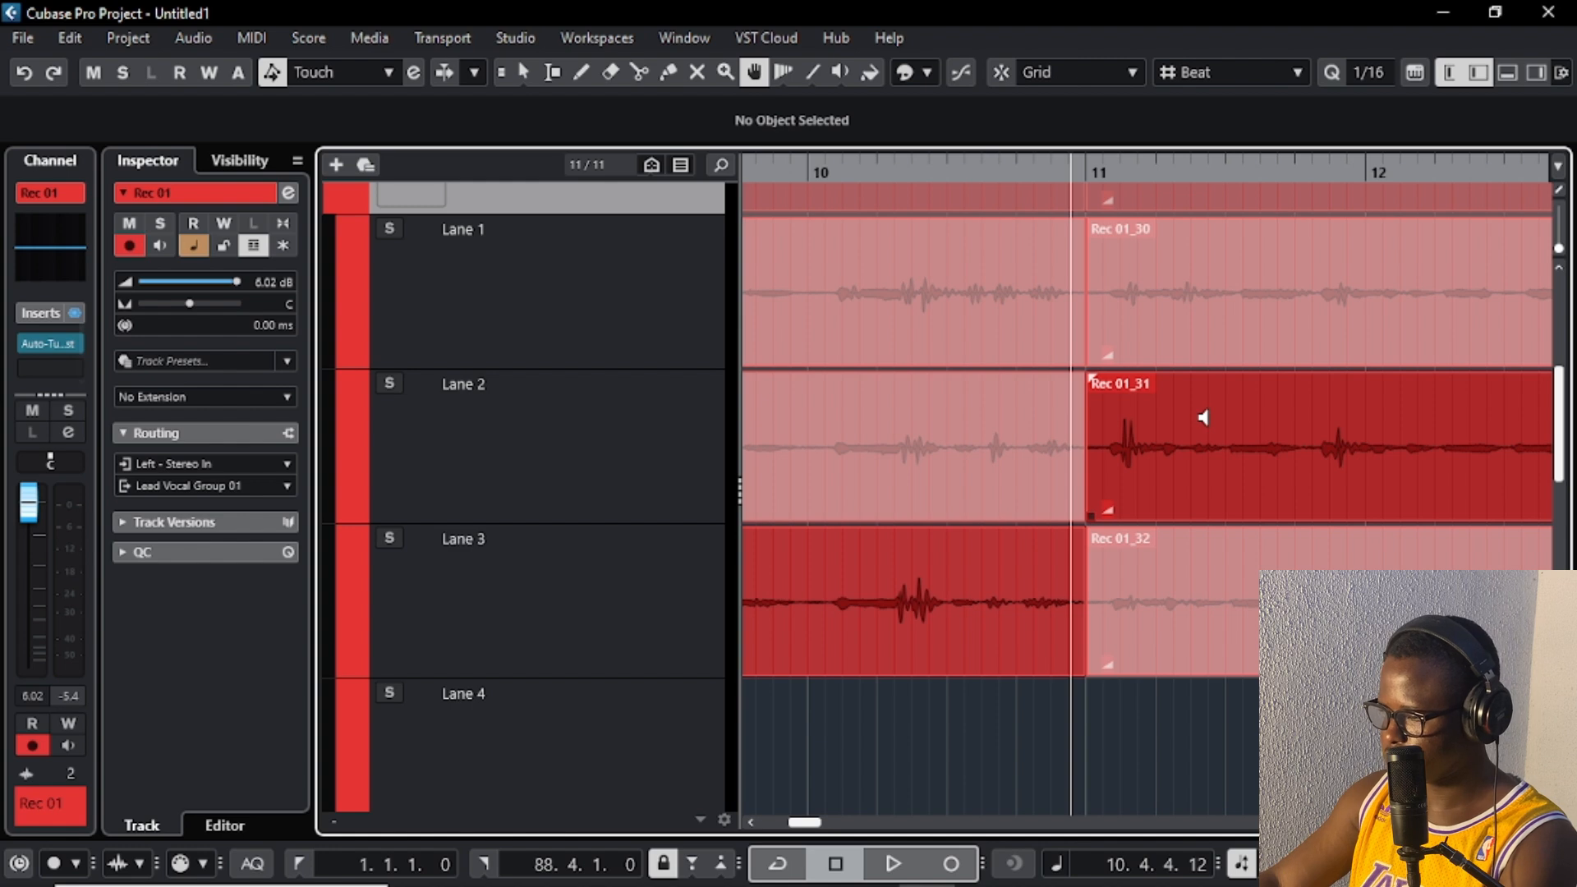
pyautogui.click(1212, 316)
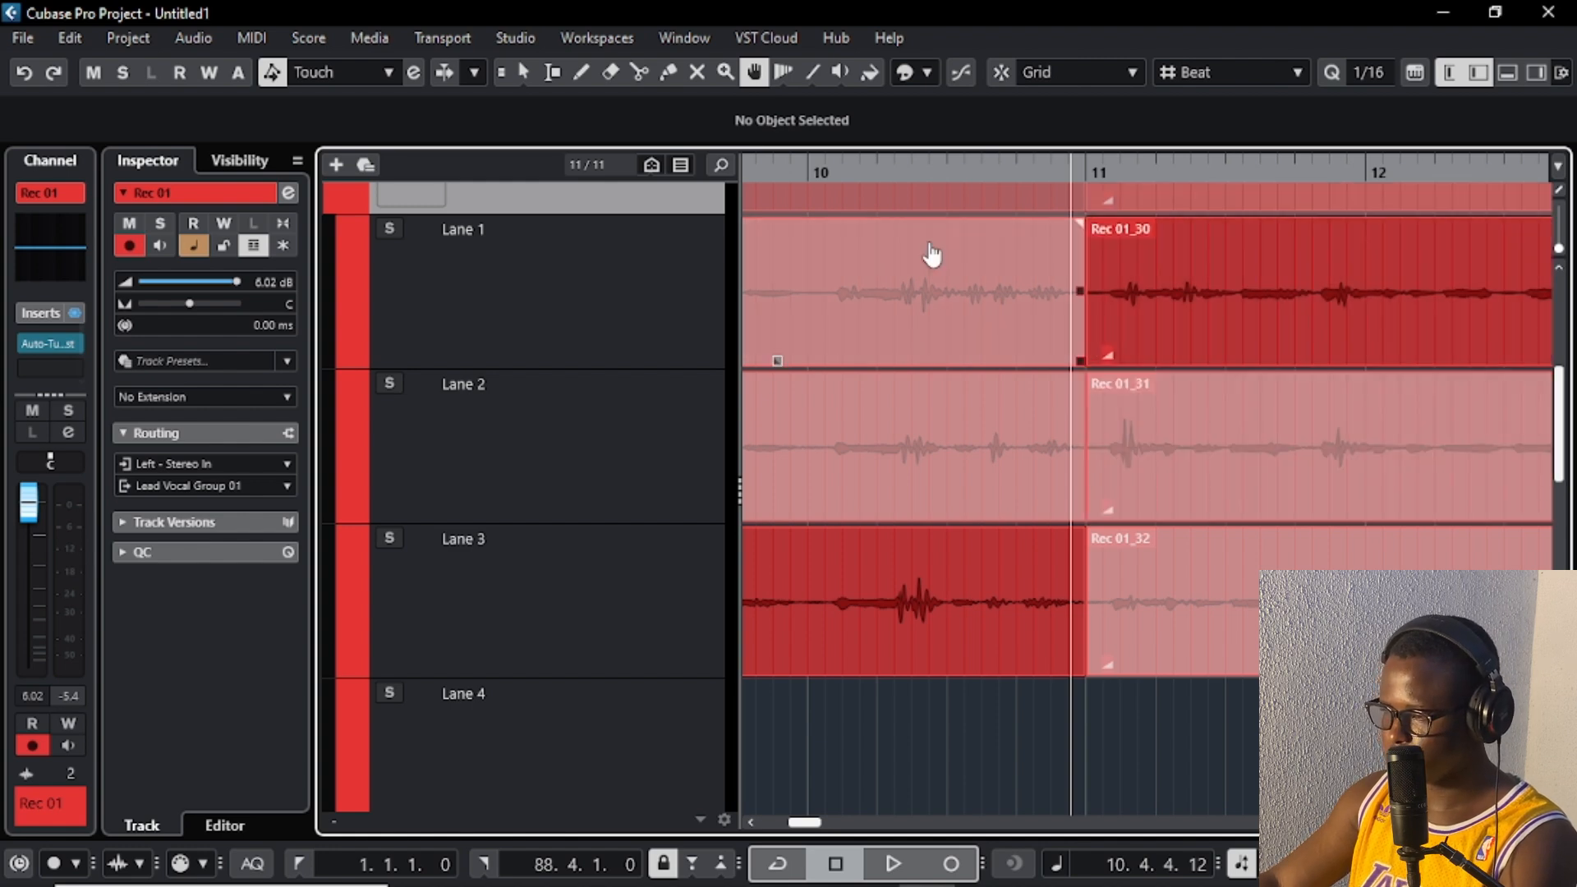
# Step: Replay the comp from just before bar 10 and split all three takes at bar 13
pyautogui.click(800, 176)
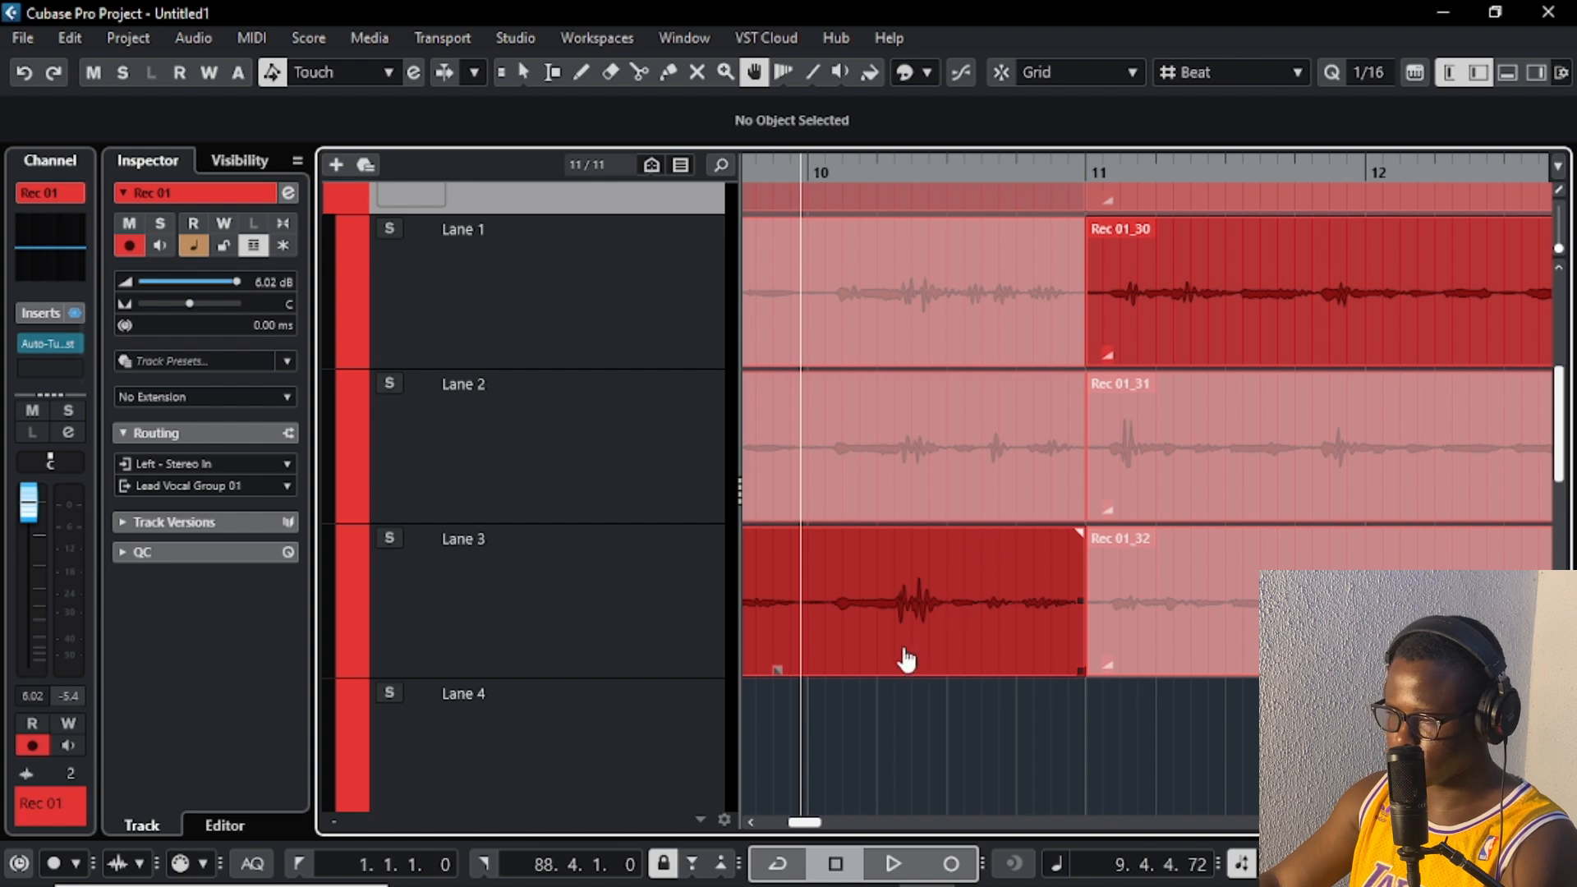
pyautogui.press('space')
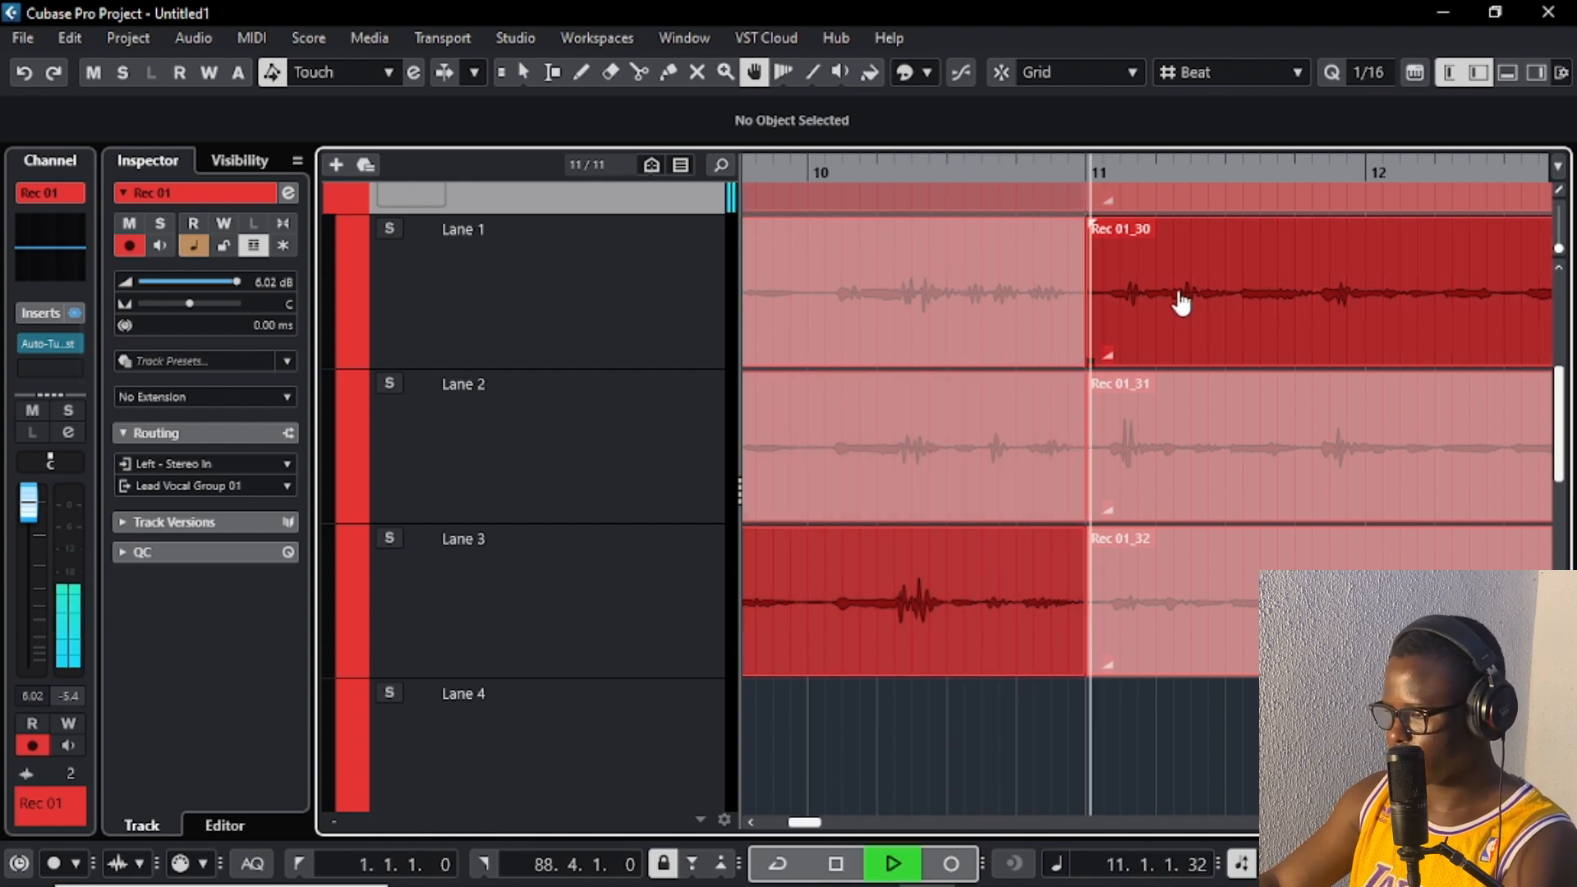
pyautogui.scroll(-3, 1182, 301)
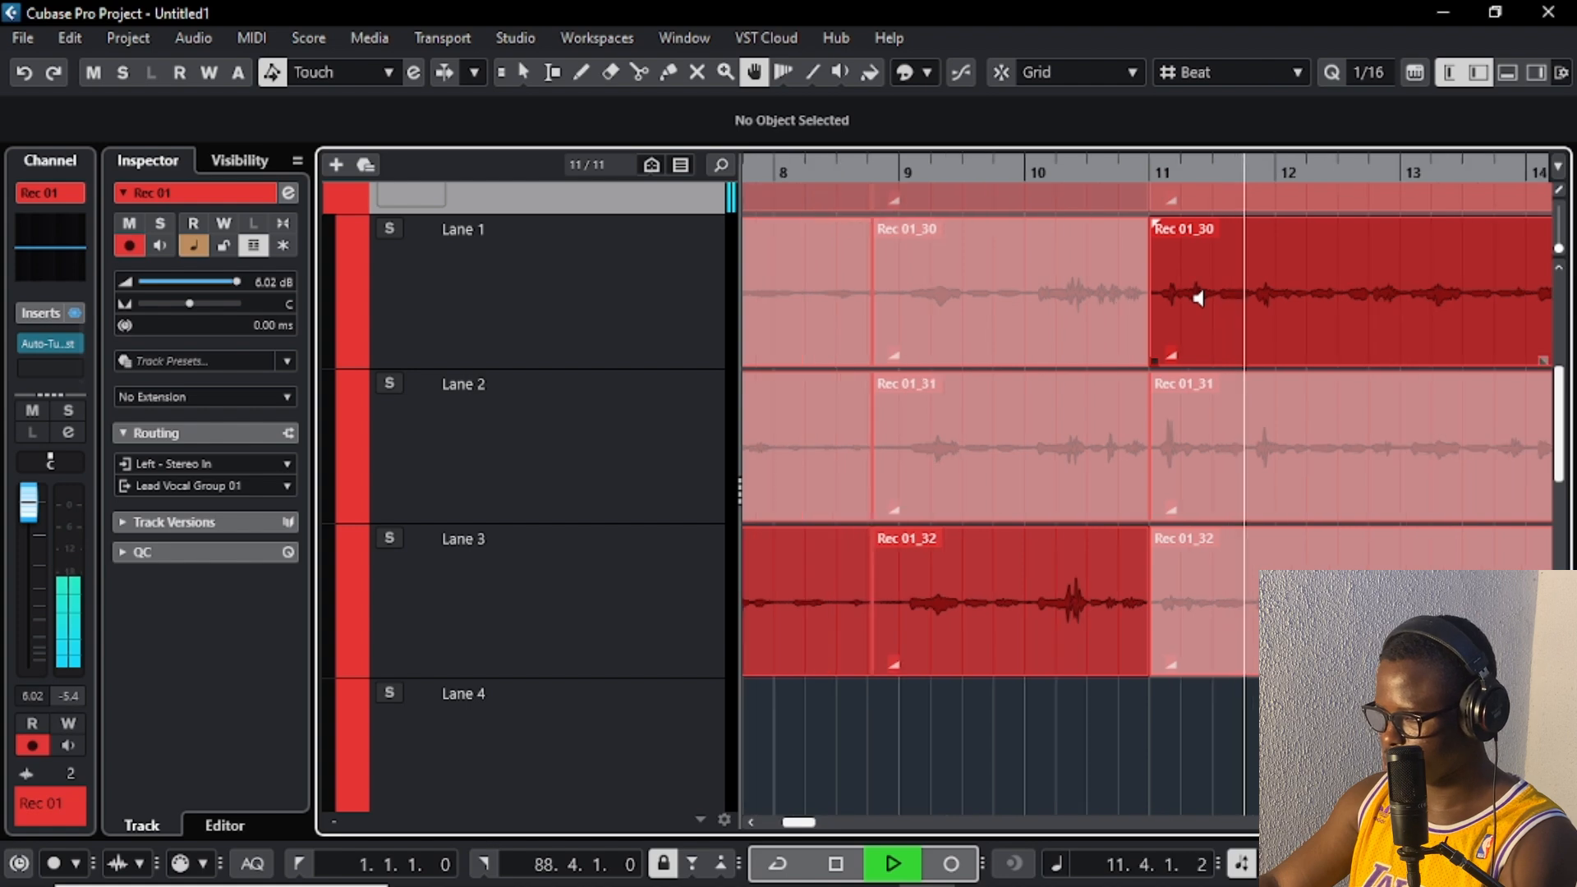
pyautogui.scroll(4, 1415, 480)
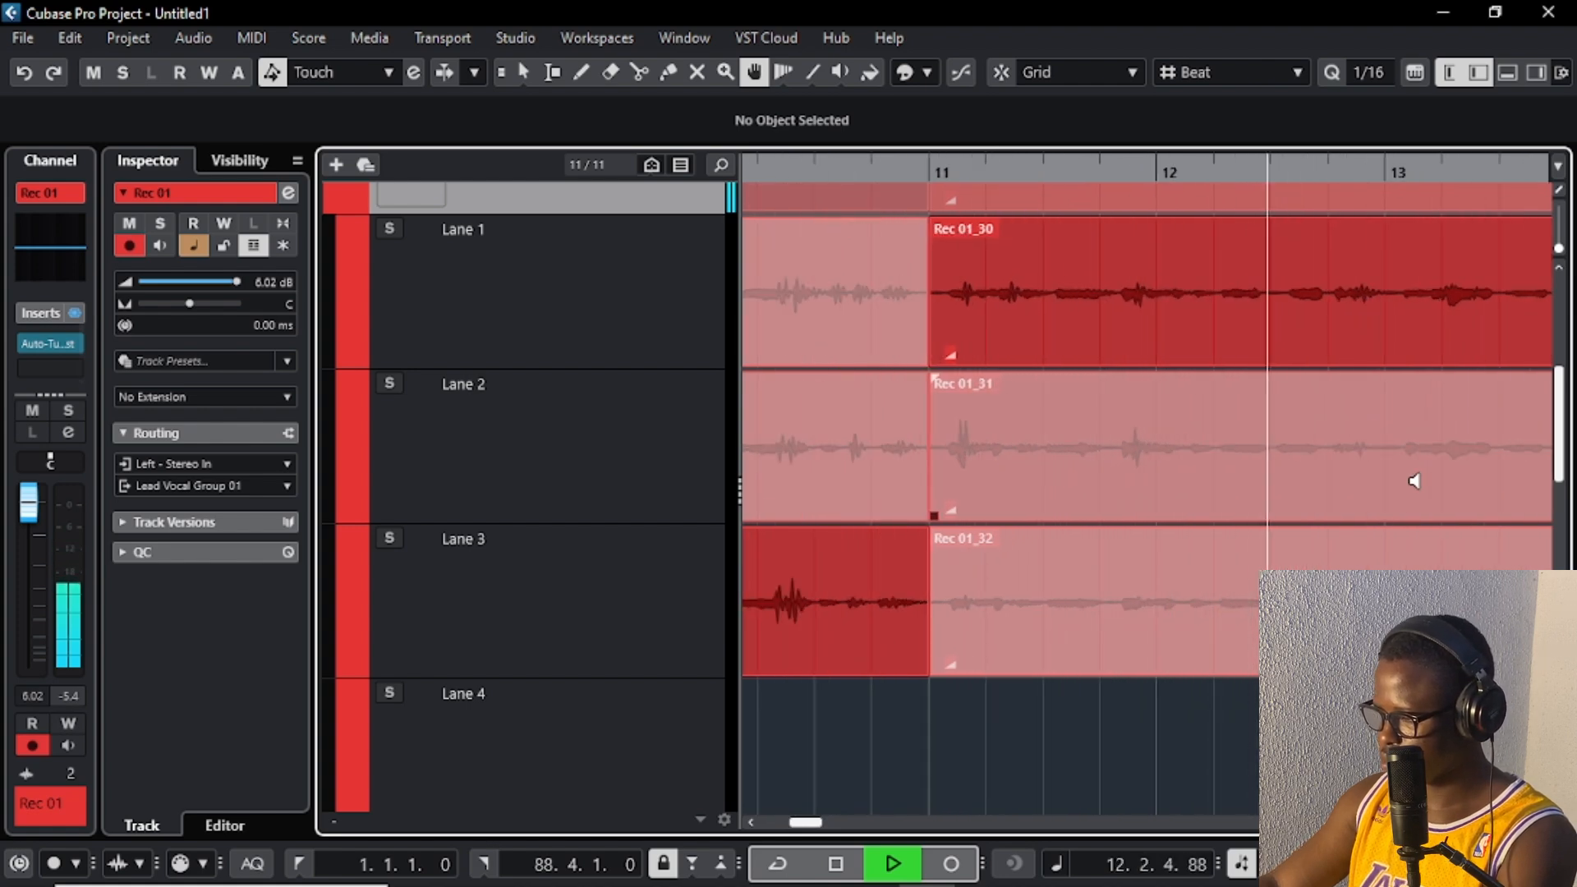
pyautogui.click(1275, 330)
pyautogui.scroll(-4, 1278, 351)
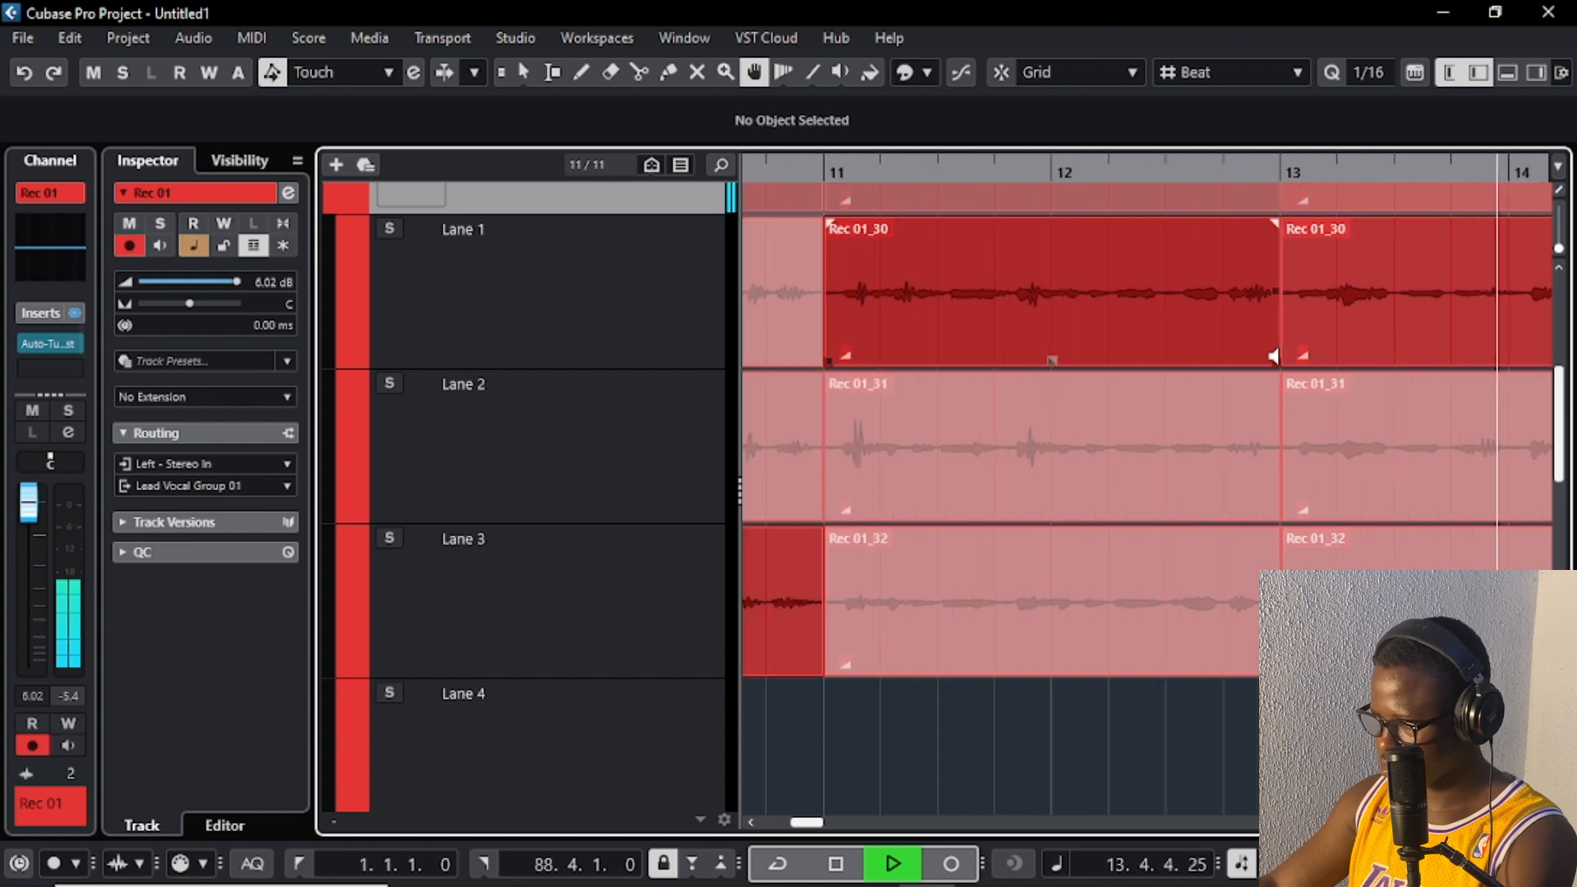
# Step: Replay from about bar 12 and activate the Lane 3 take for the section after bar 13
pyautogui.scroll(-2, 1273, 356)
pyautogui.click(1223, 174)
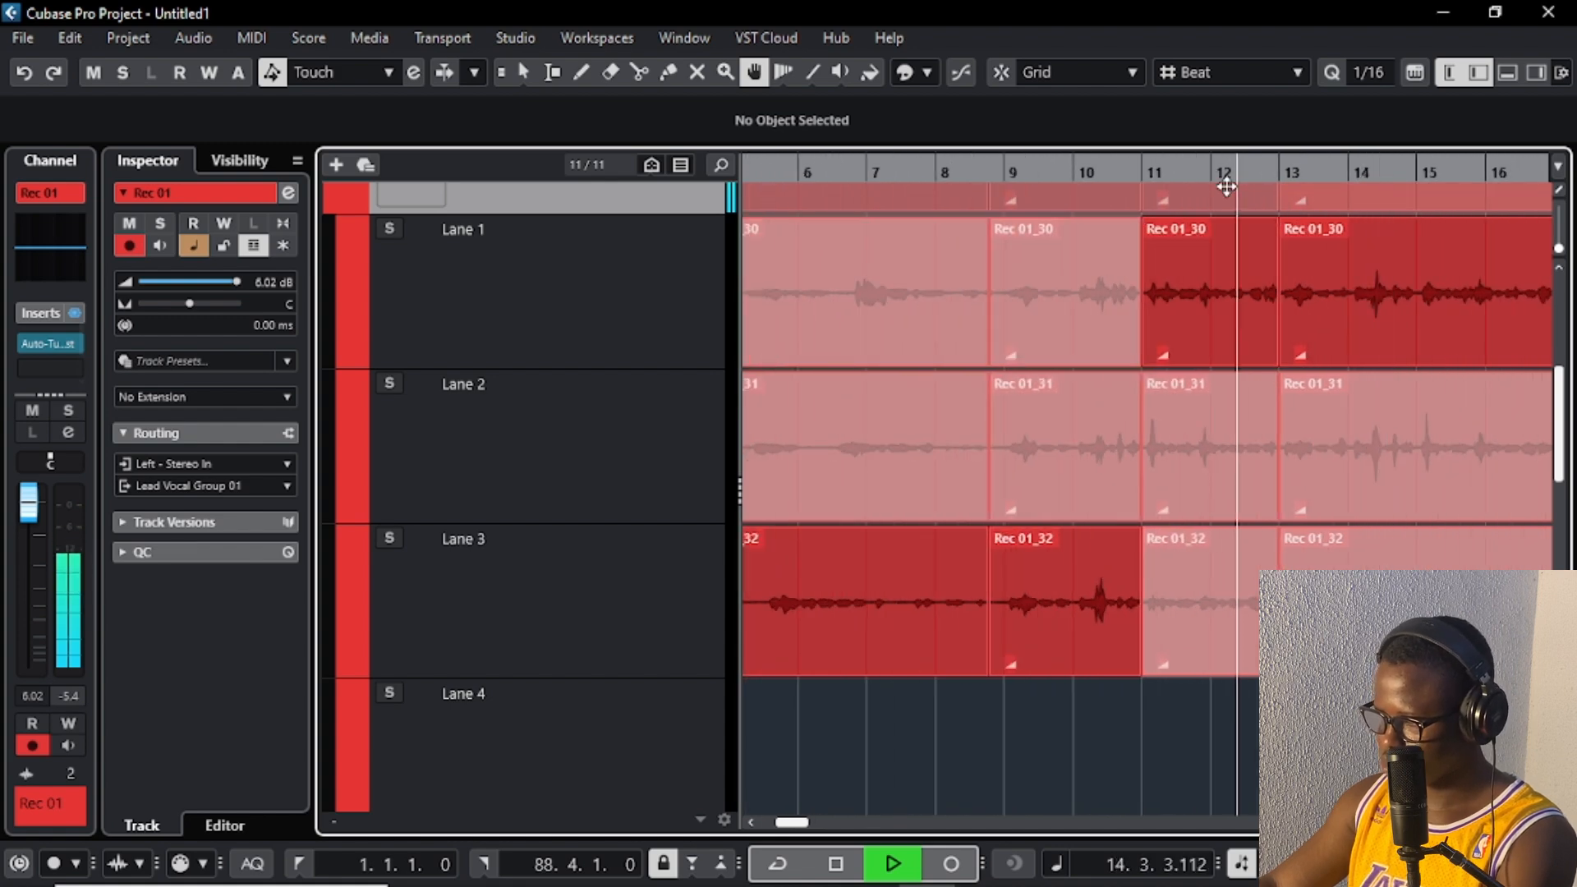
pyautogui.click(1376, 566)
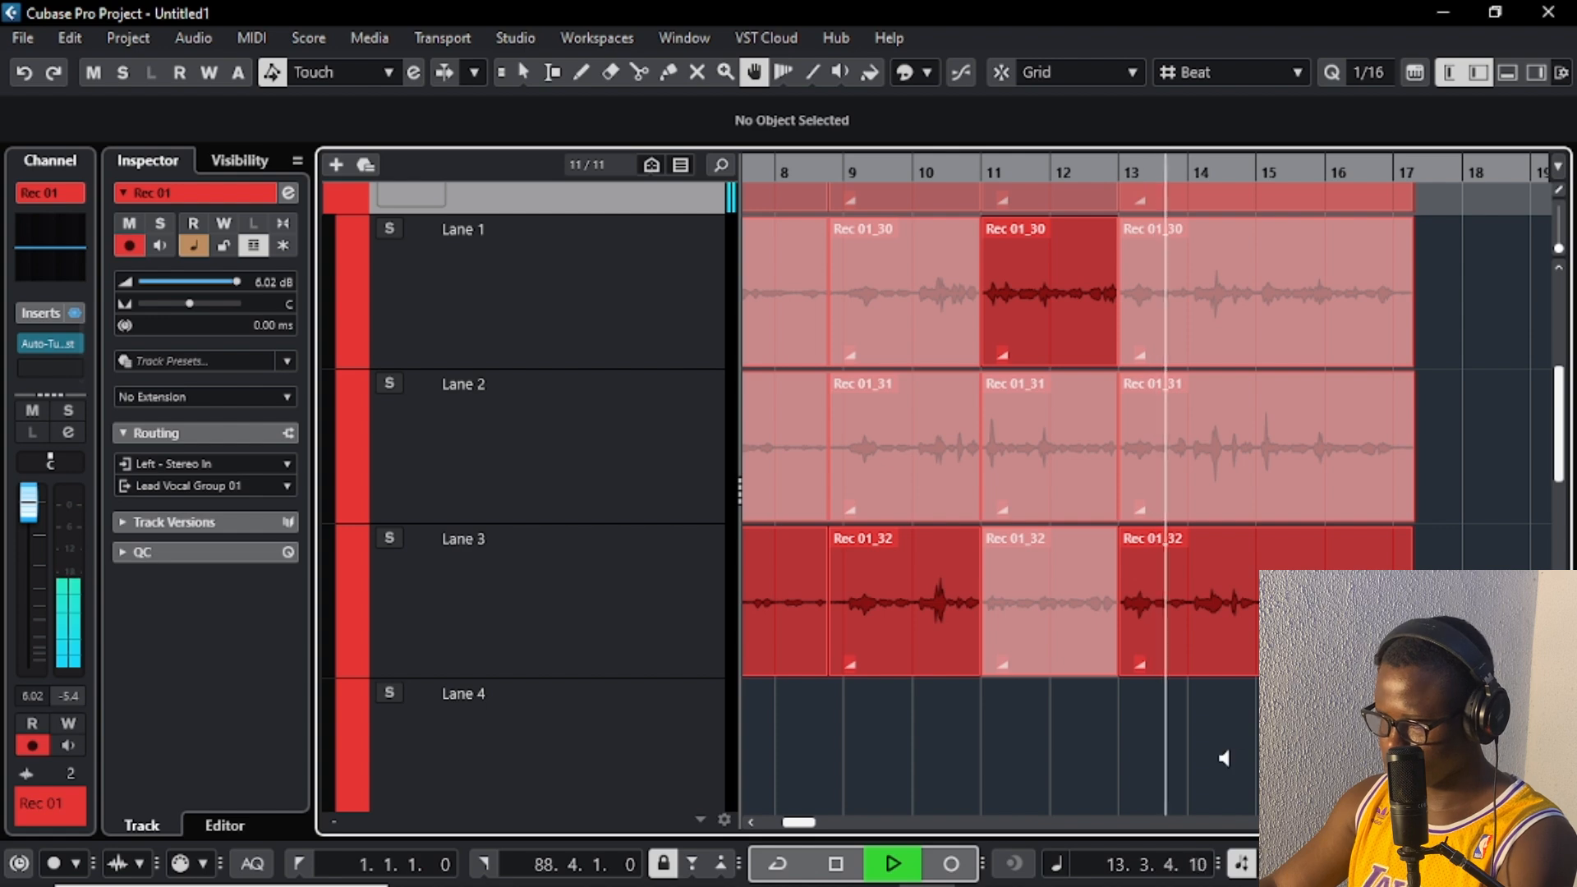
# Step: Split all three takes at bar 15
pyautogui.scroll(1, 1222, 758)
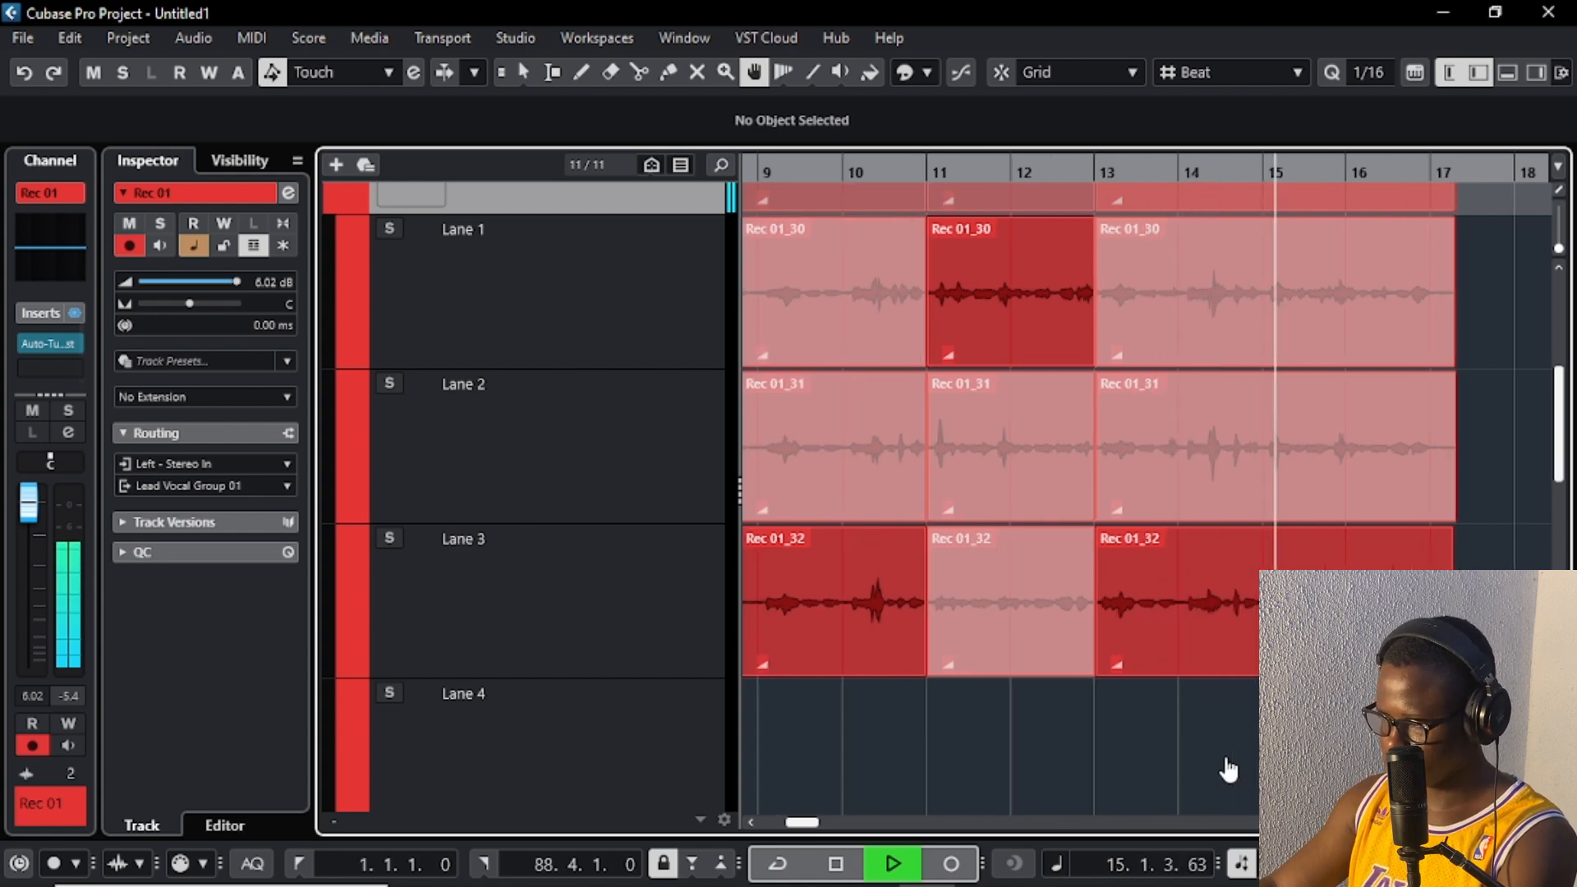
pyautogui.scroll(2, 1255, 739)
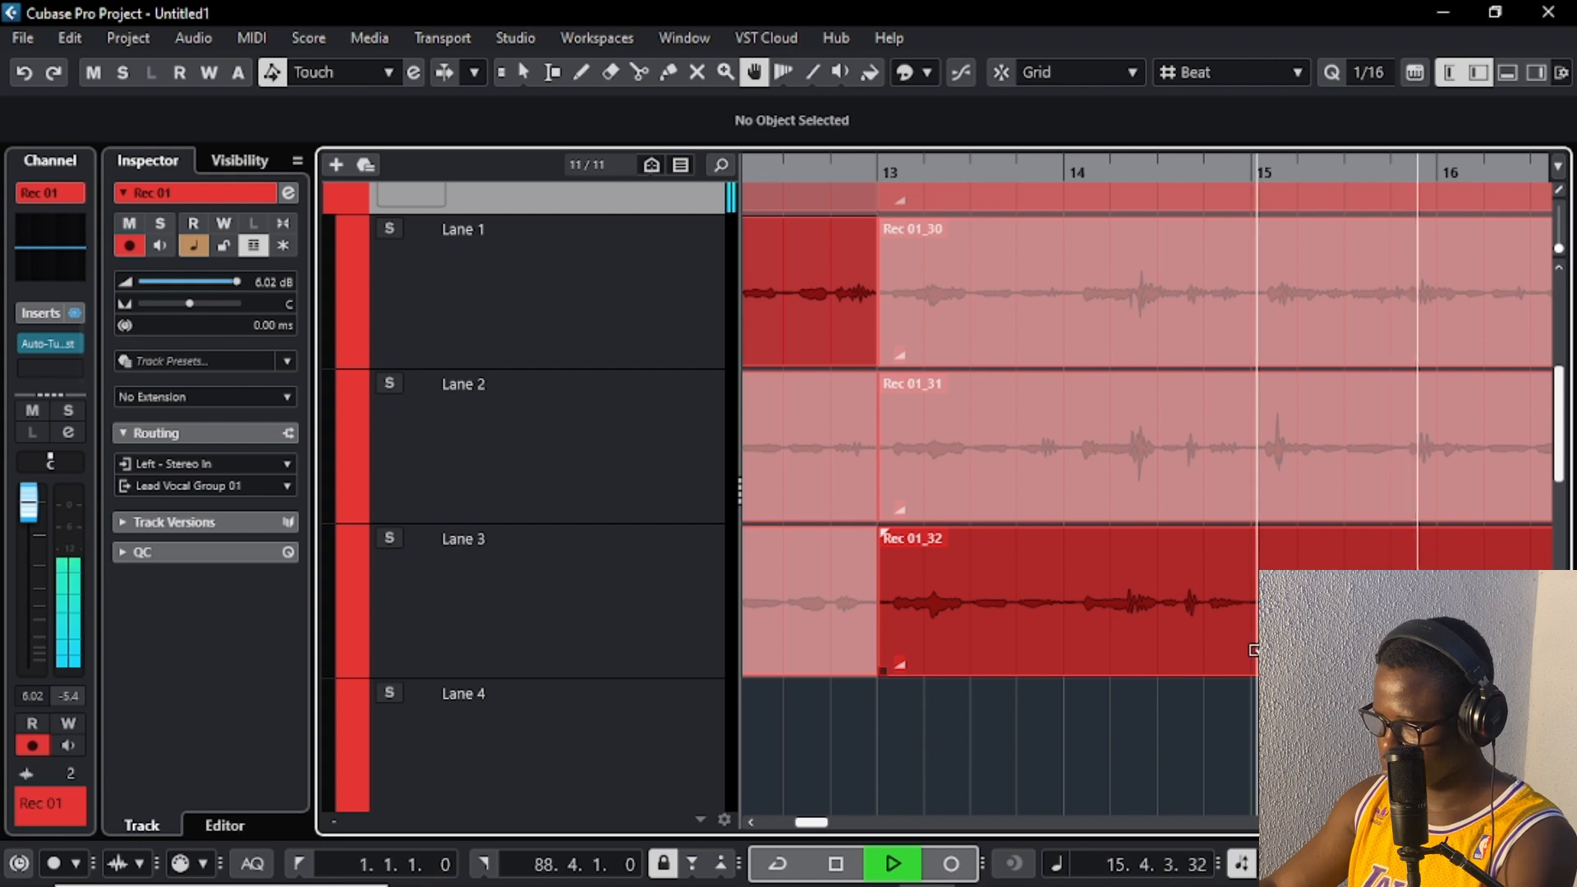
pyautogui.keyDown('alt'); pyautogui.click(1254, 643); pyautogui.keyUp('alt')
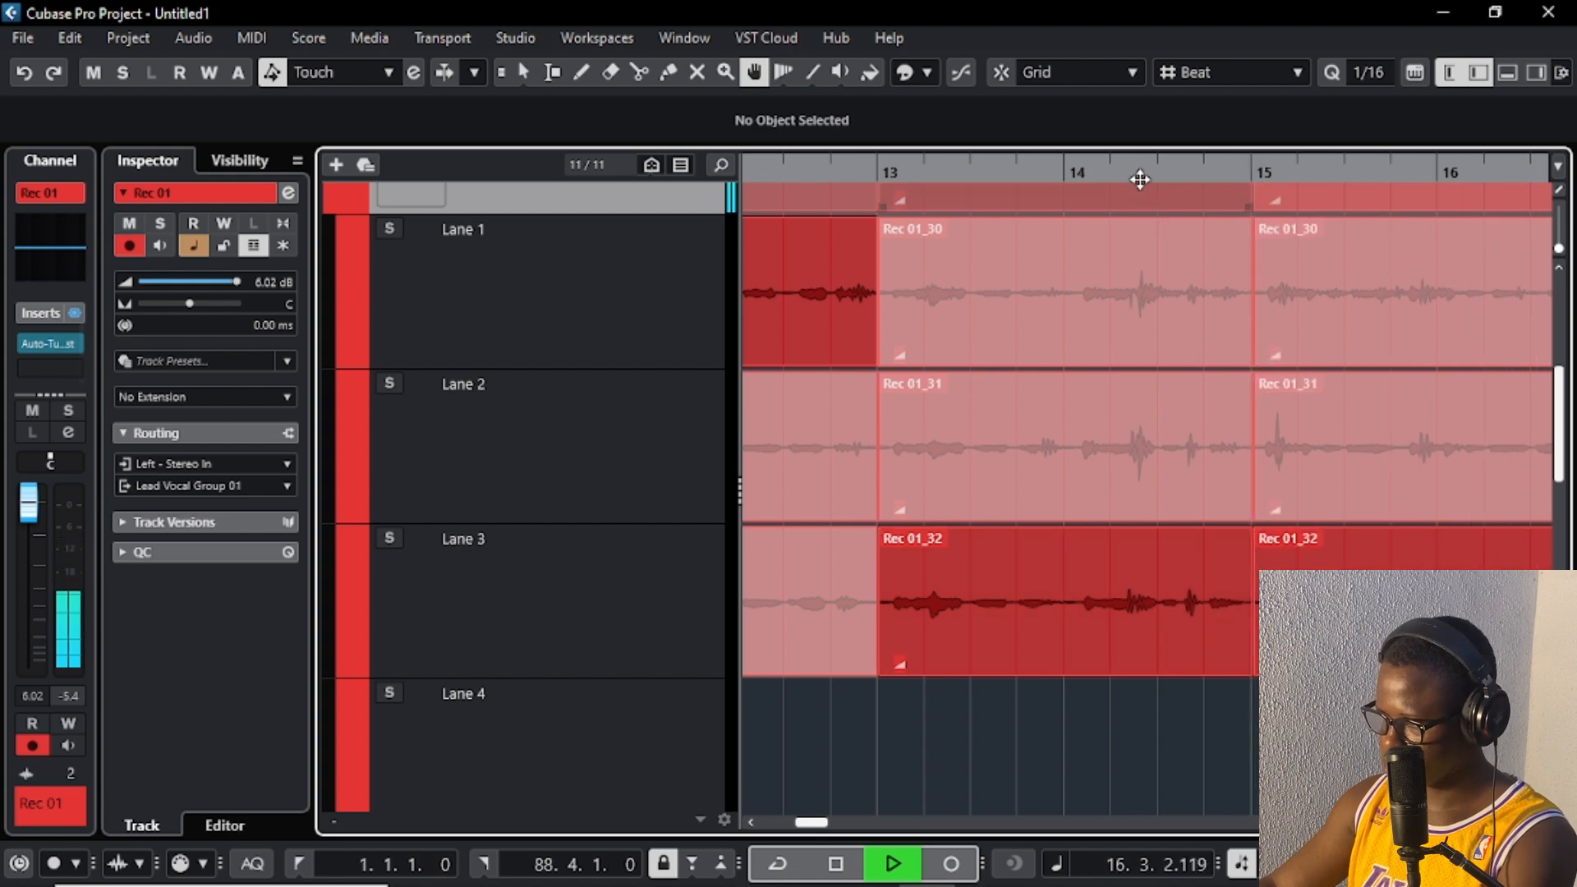
# Step: Replay from the middle of bar 14 and activate the Lane 2 take for the section after bar 15
pyautogui.click(1140, 174)
pyautogui.click(1390, 456)
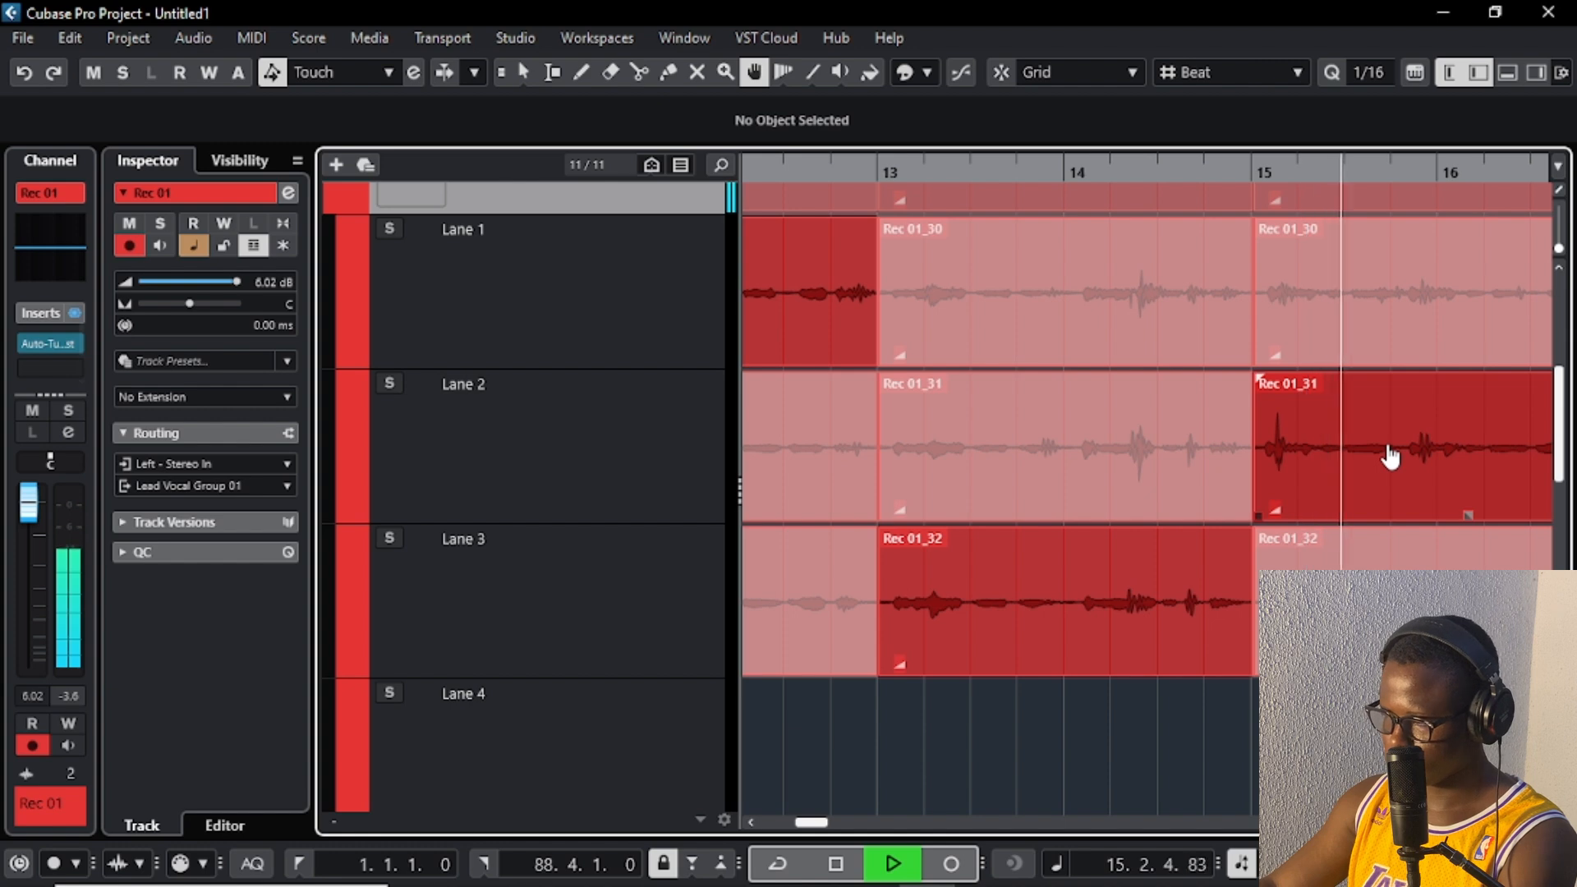
pyautogui.click(1227, 485)
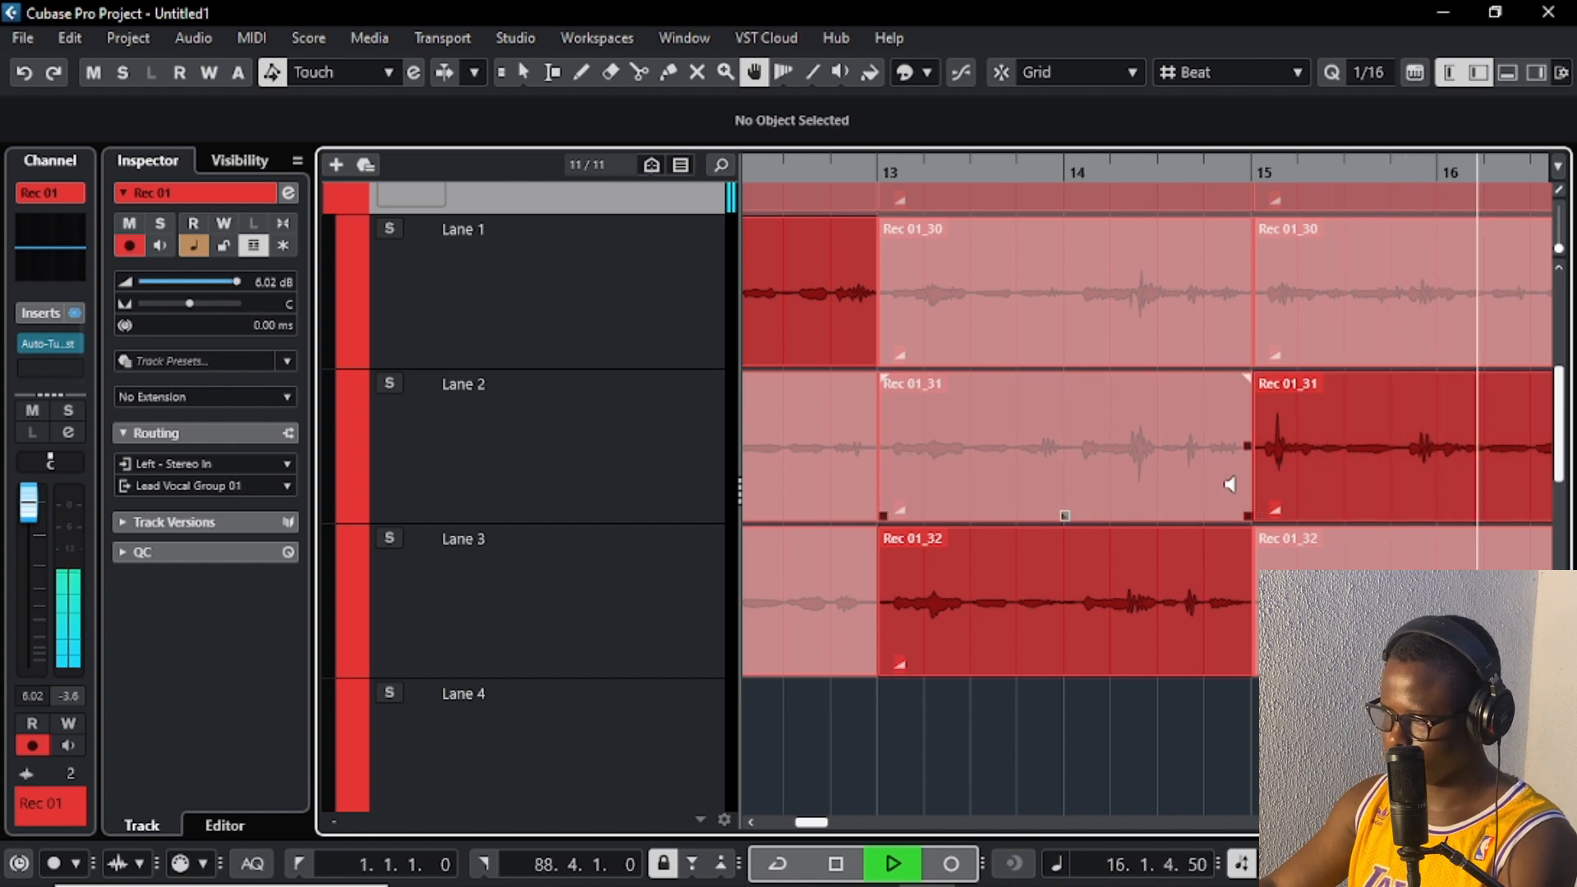
pyautogui.scroll(-1, 1230, 485)
pyautogui.scroll(-1, 1229, 486)
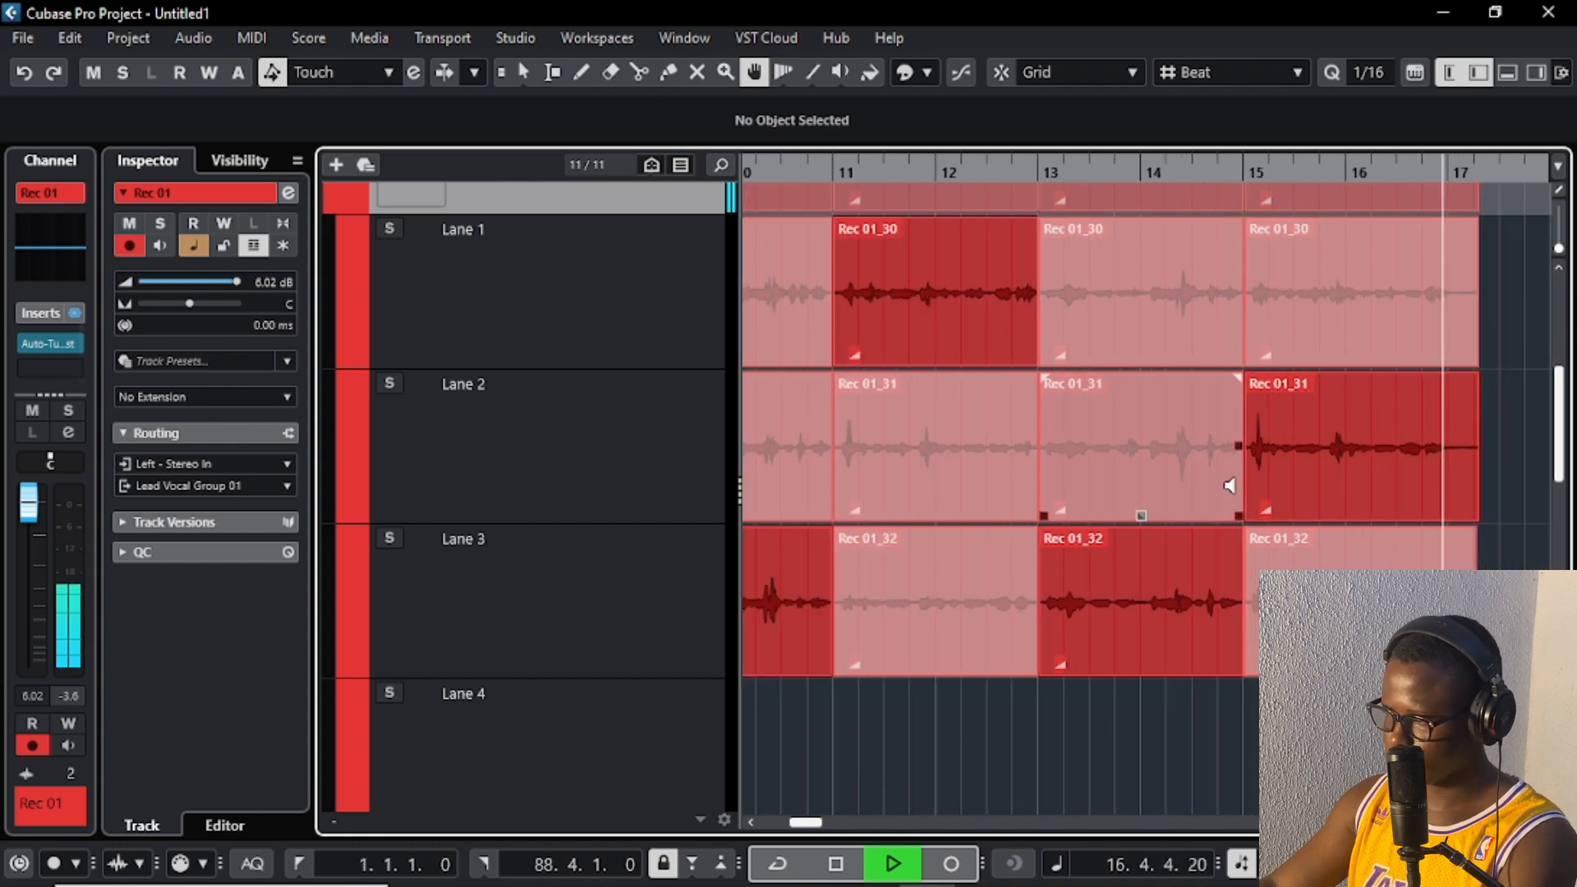
pyautogui.scroll(-3, 1229, 485)
pyautogui.scroll(4, 1317, 243)
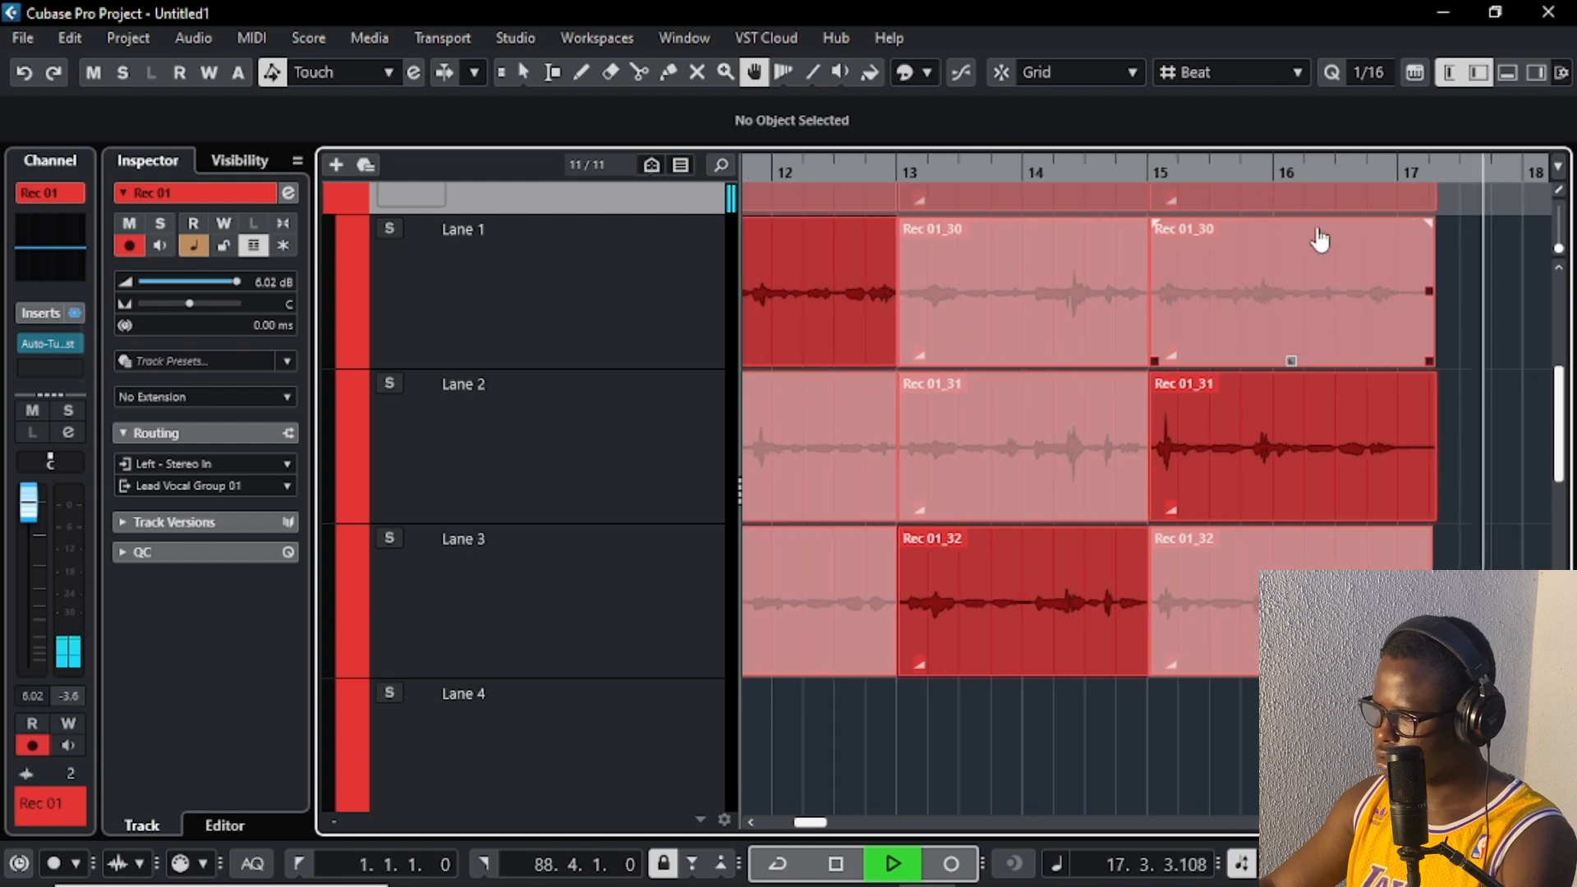
# Step: Replay from about bar 16, split the takes just before 16.3 and activate the Lane 3 take for the ending
pyautogui.click(1302, 169)
pyautogui.scroll(4, 1455, 624)
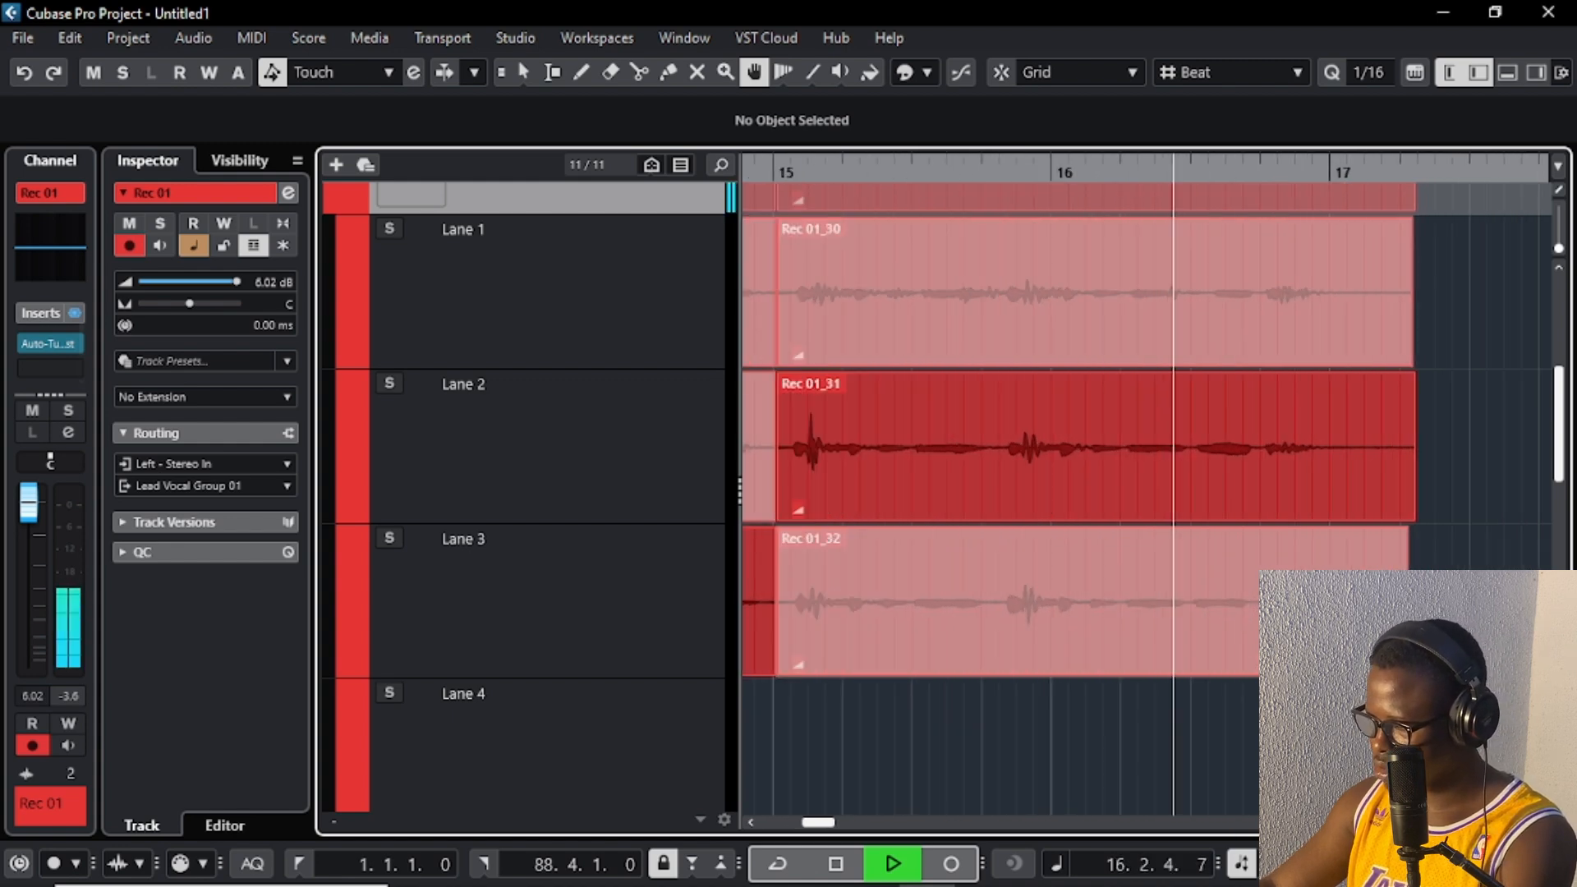
pyautogui.scroll(2, 1400, 624)
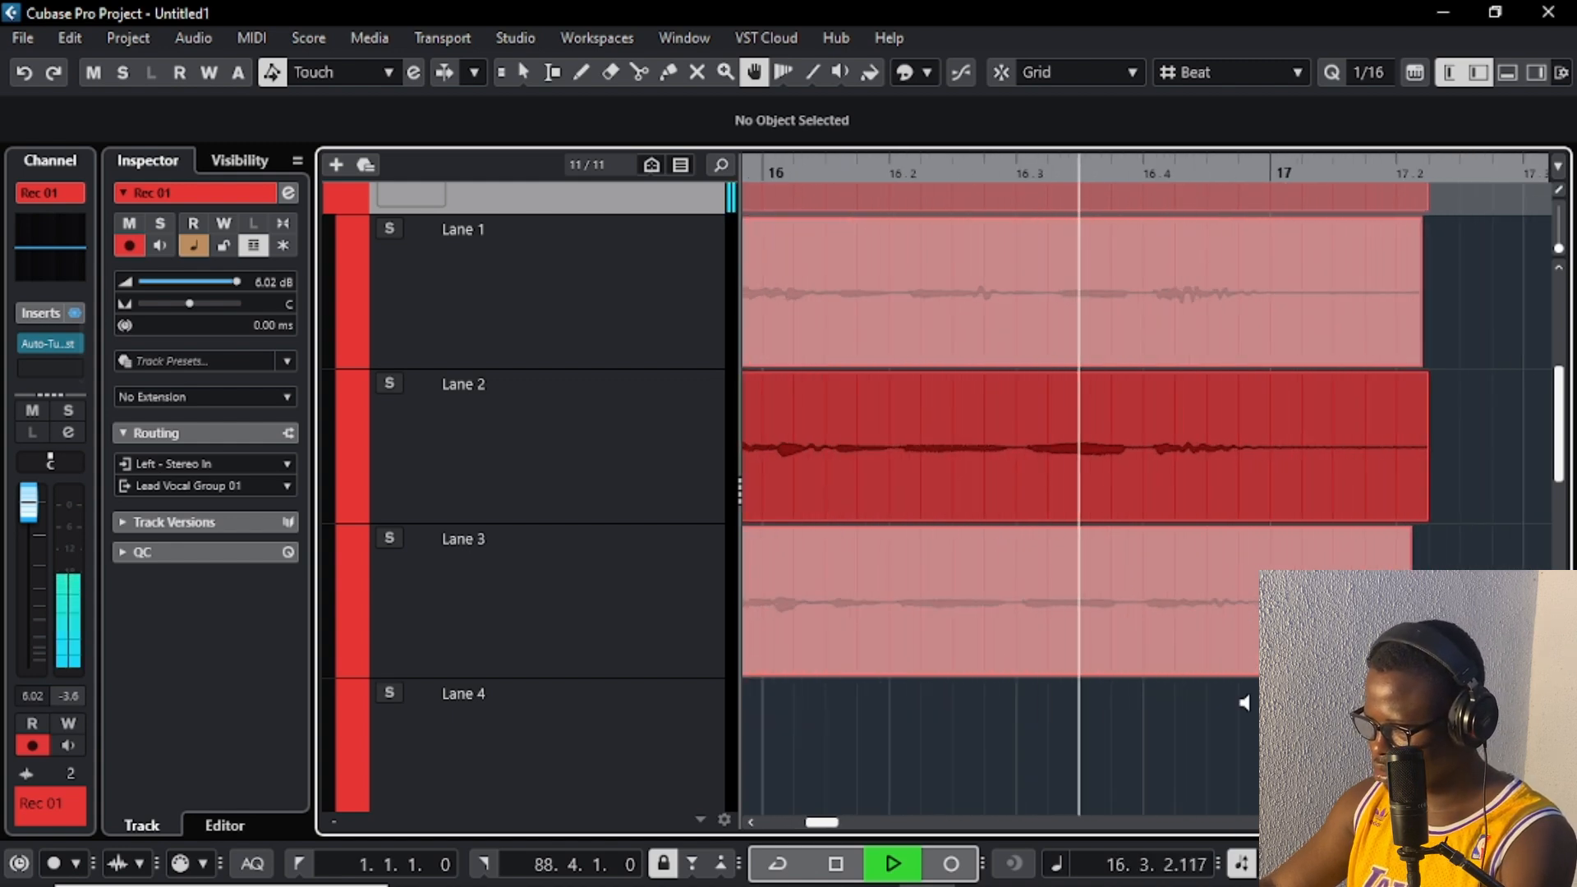
pyautogui.keyDown('alt'); pyautogui.click(1015, 629); pyautogui.keyUp('alt')
pyautogui.click(1105, 615)
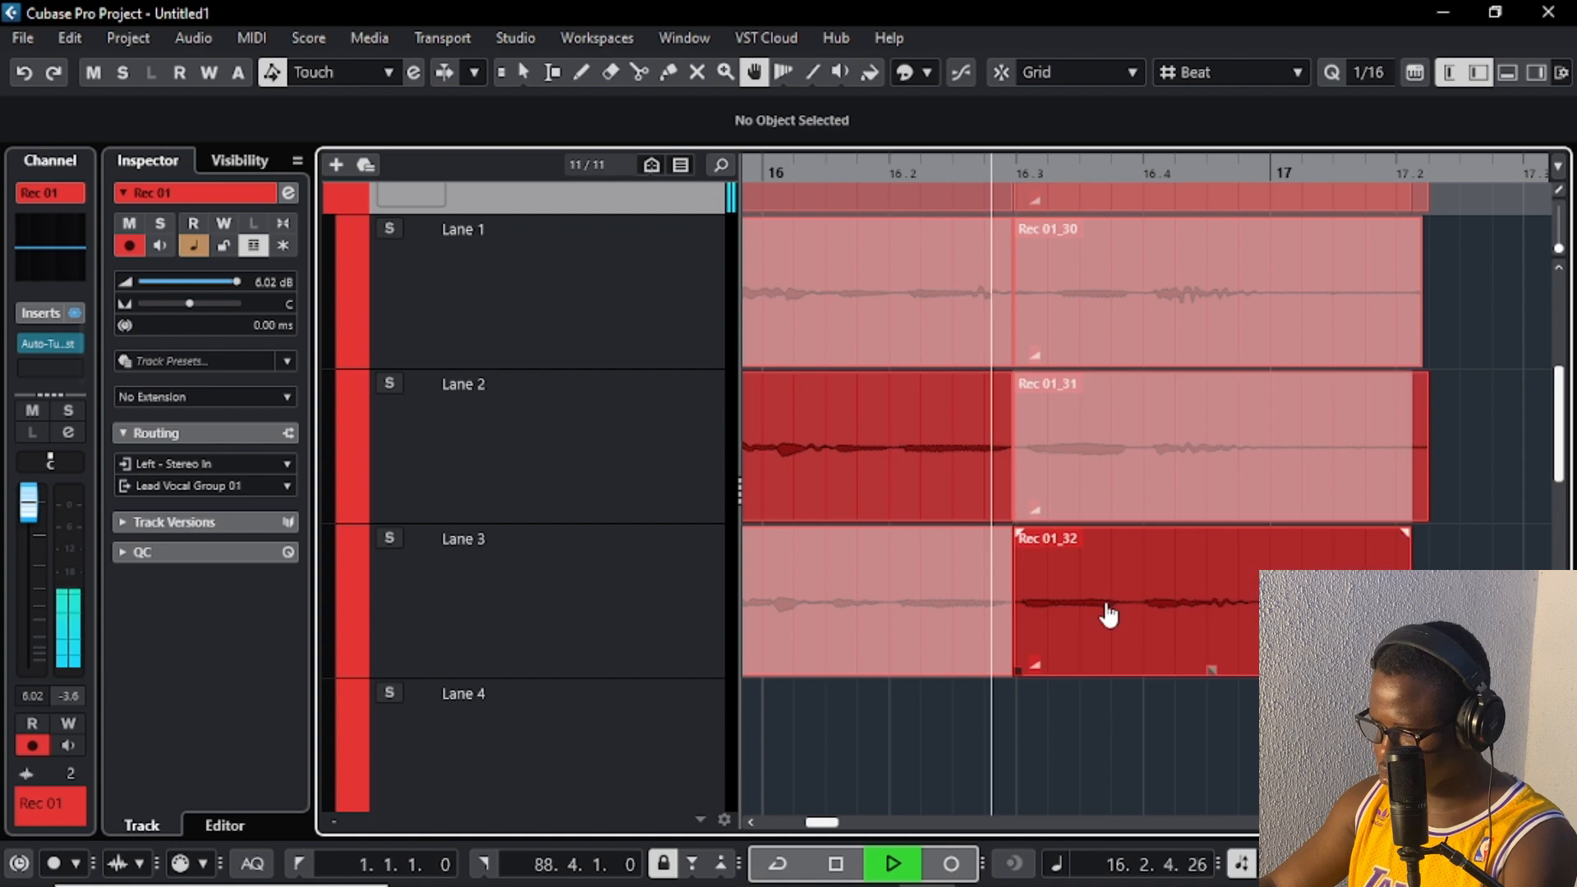
# Step: Look over the selected sections across all lanes and hide the lanes of the Rec 01 track
pyautogui.scroll(-5, 1049, 637)
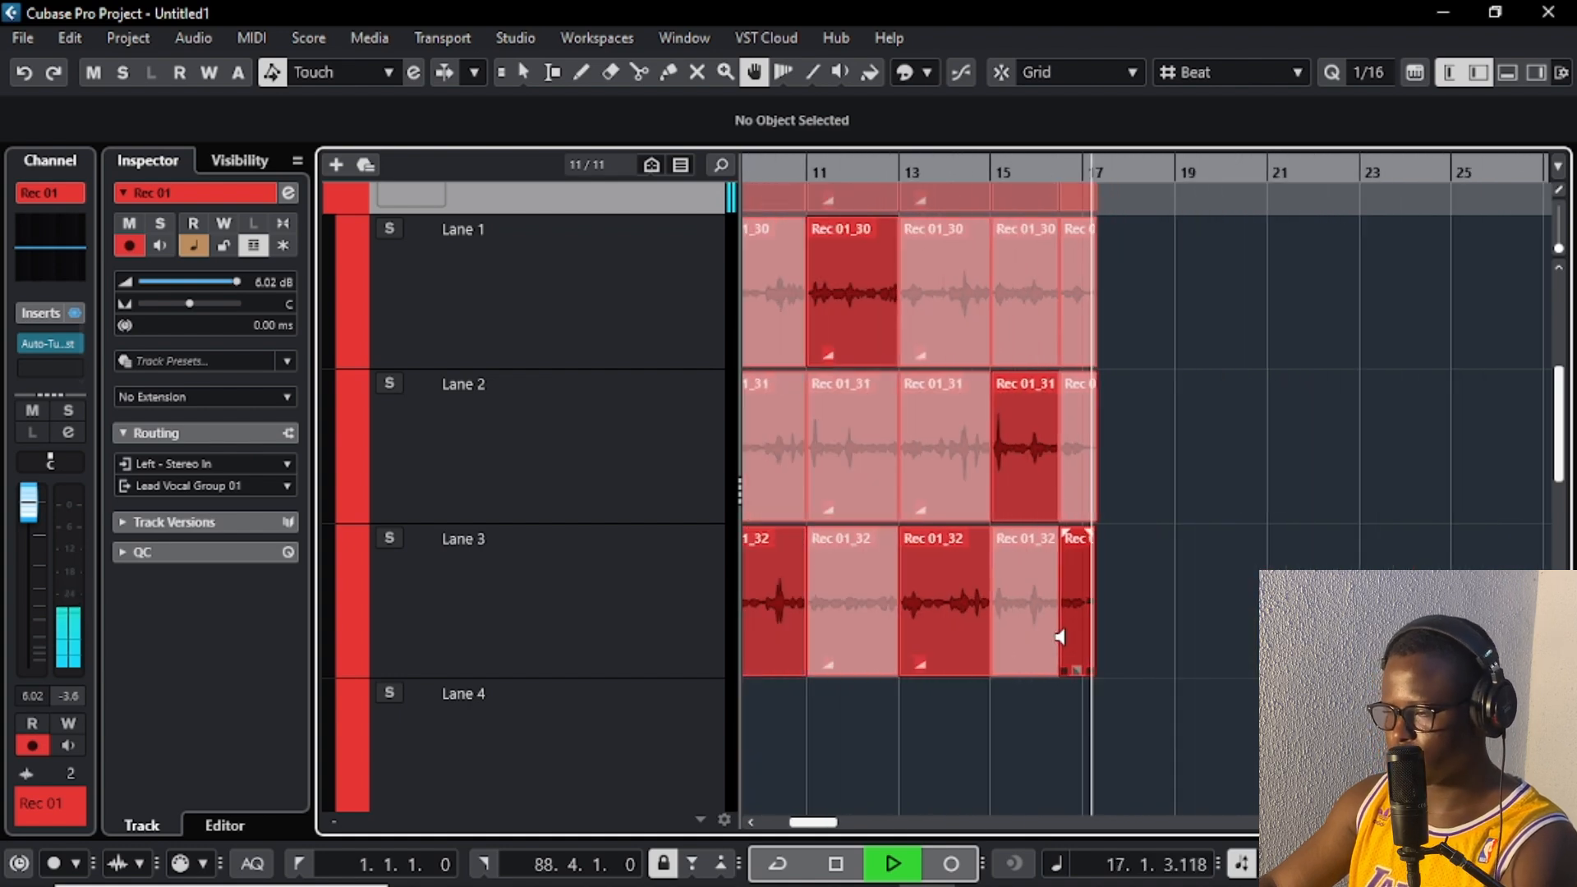
pyautogui.scroll(-3, 1059, 637)
pyautogui.click(879, 602)
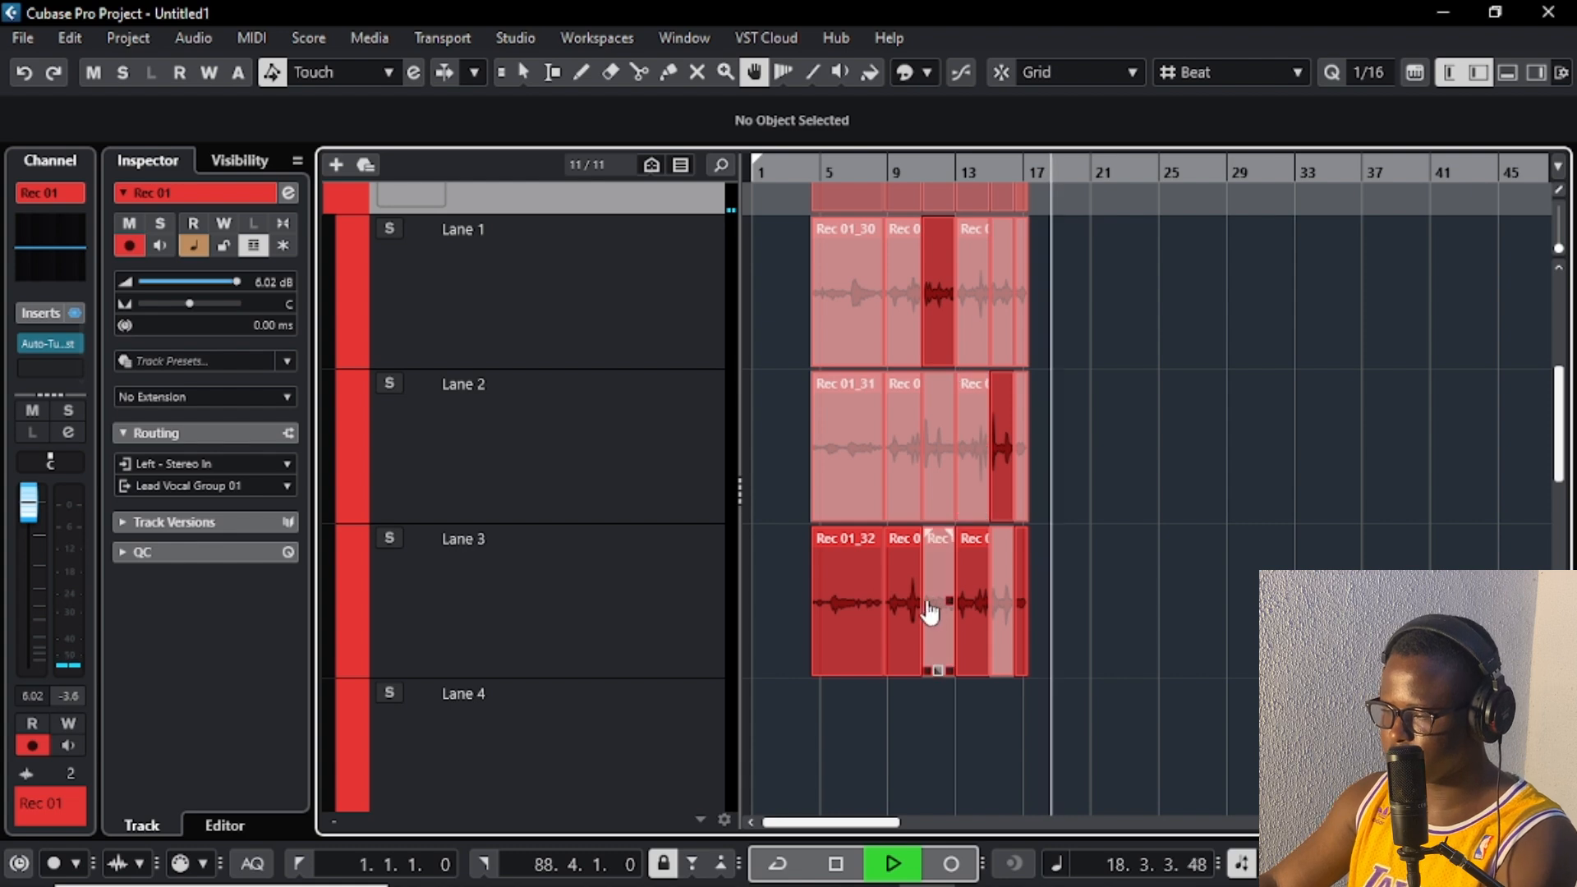
pyautogui.scroll(2, 904, 436)
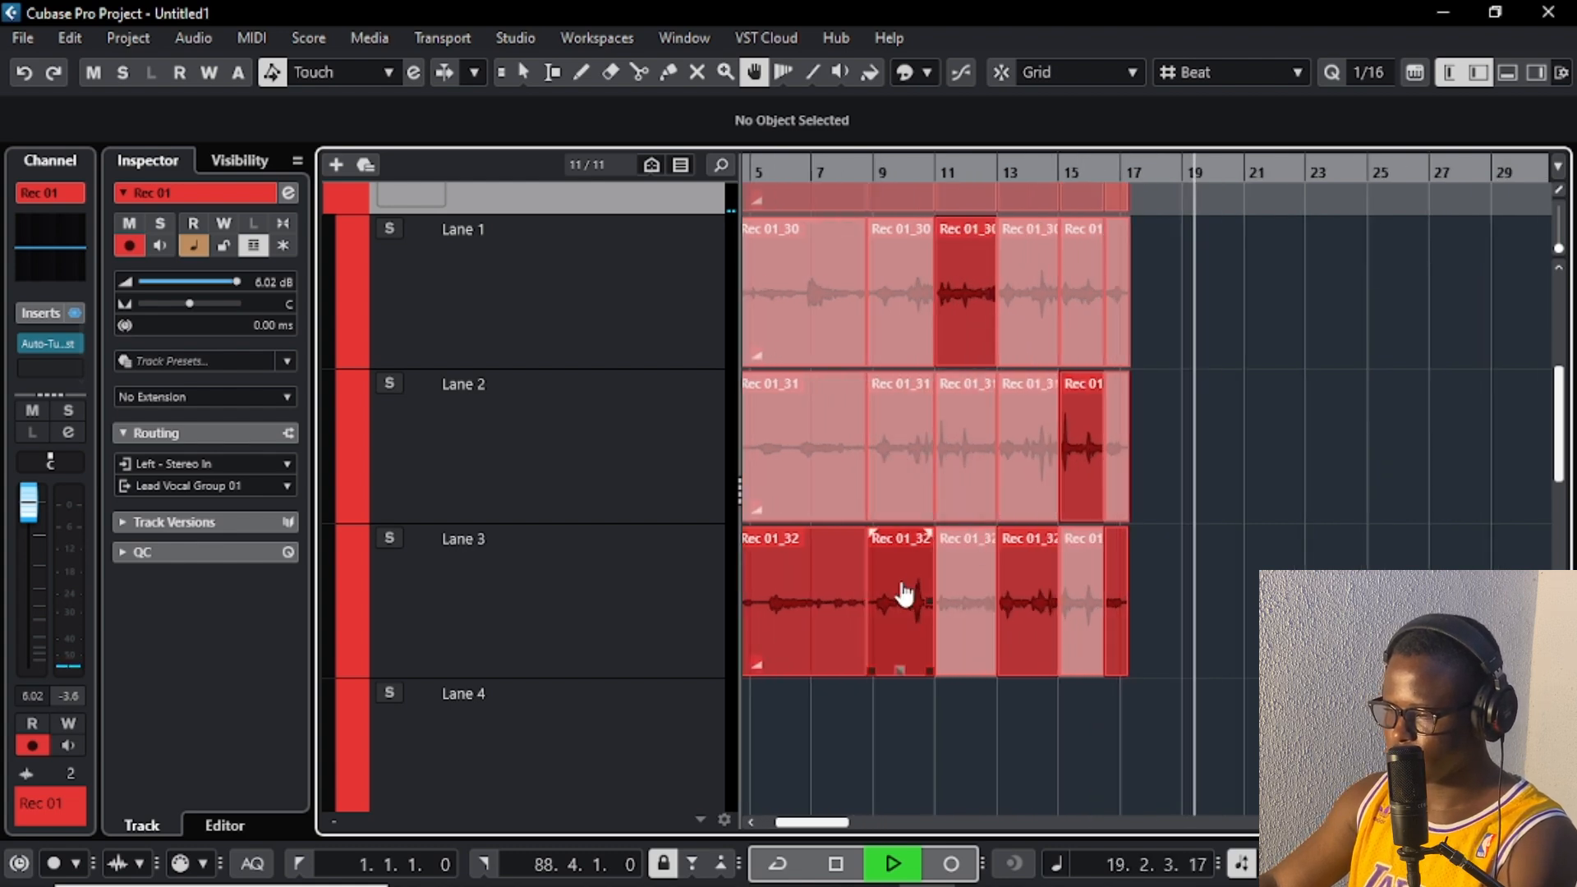
pyautogui.scroll(2, 904, 593)
pyautogui.scroll(-2, 927, 514)
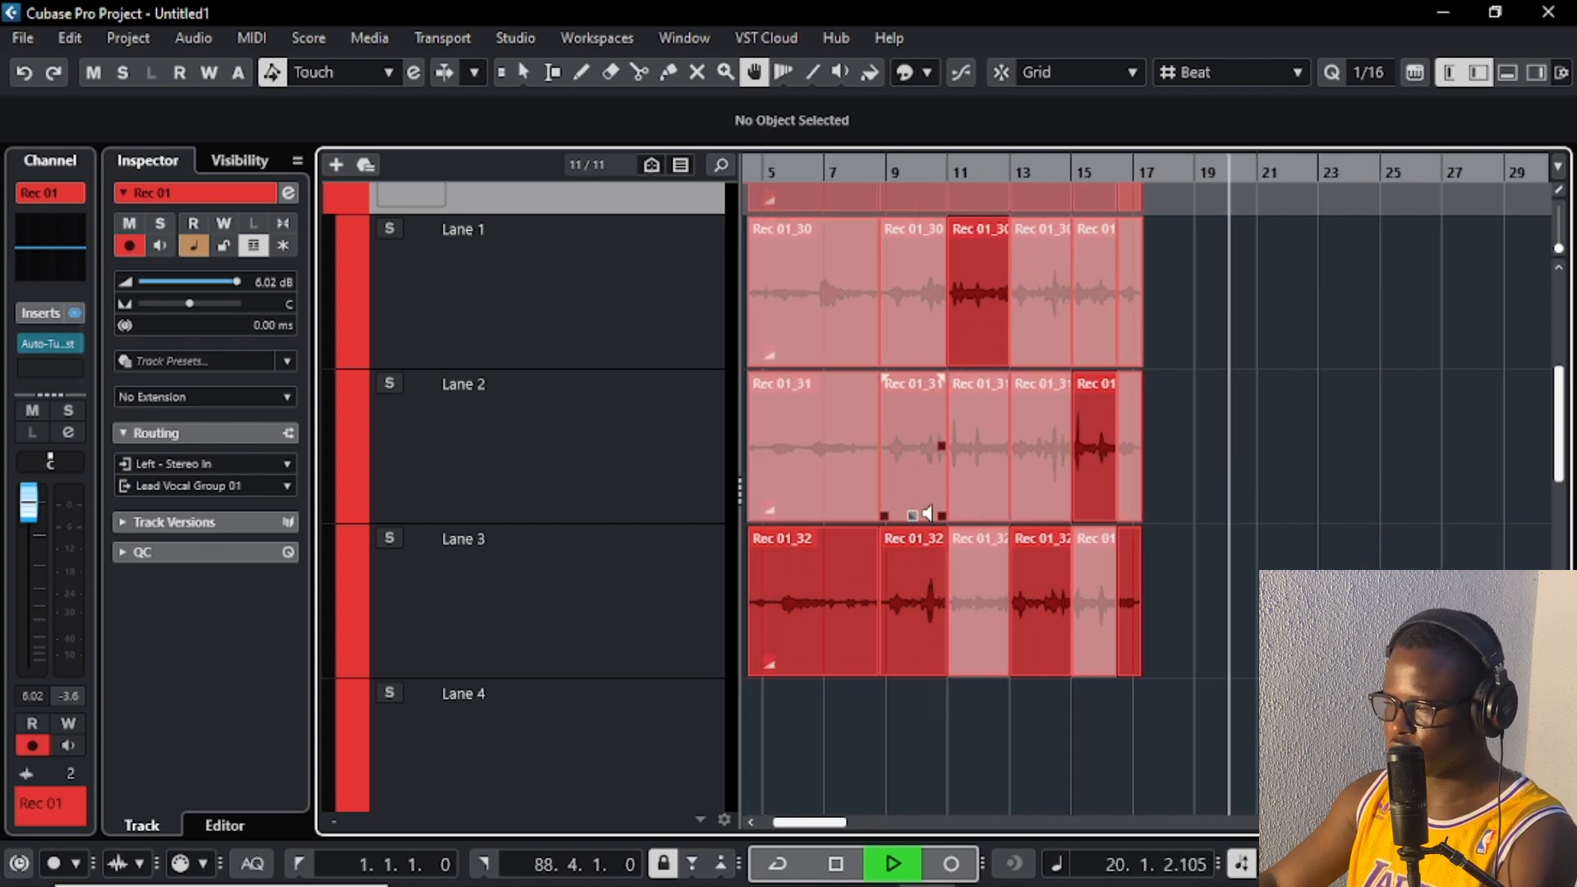
pyautogui.scroll(3, 750, 409)
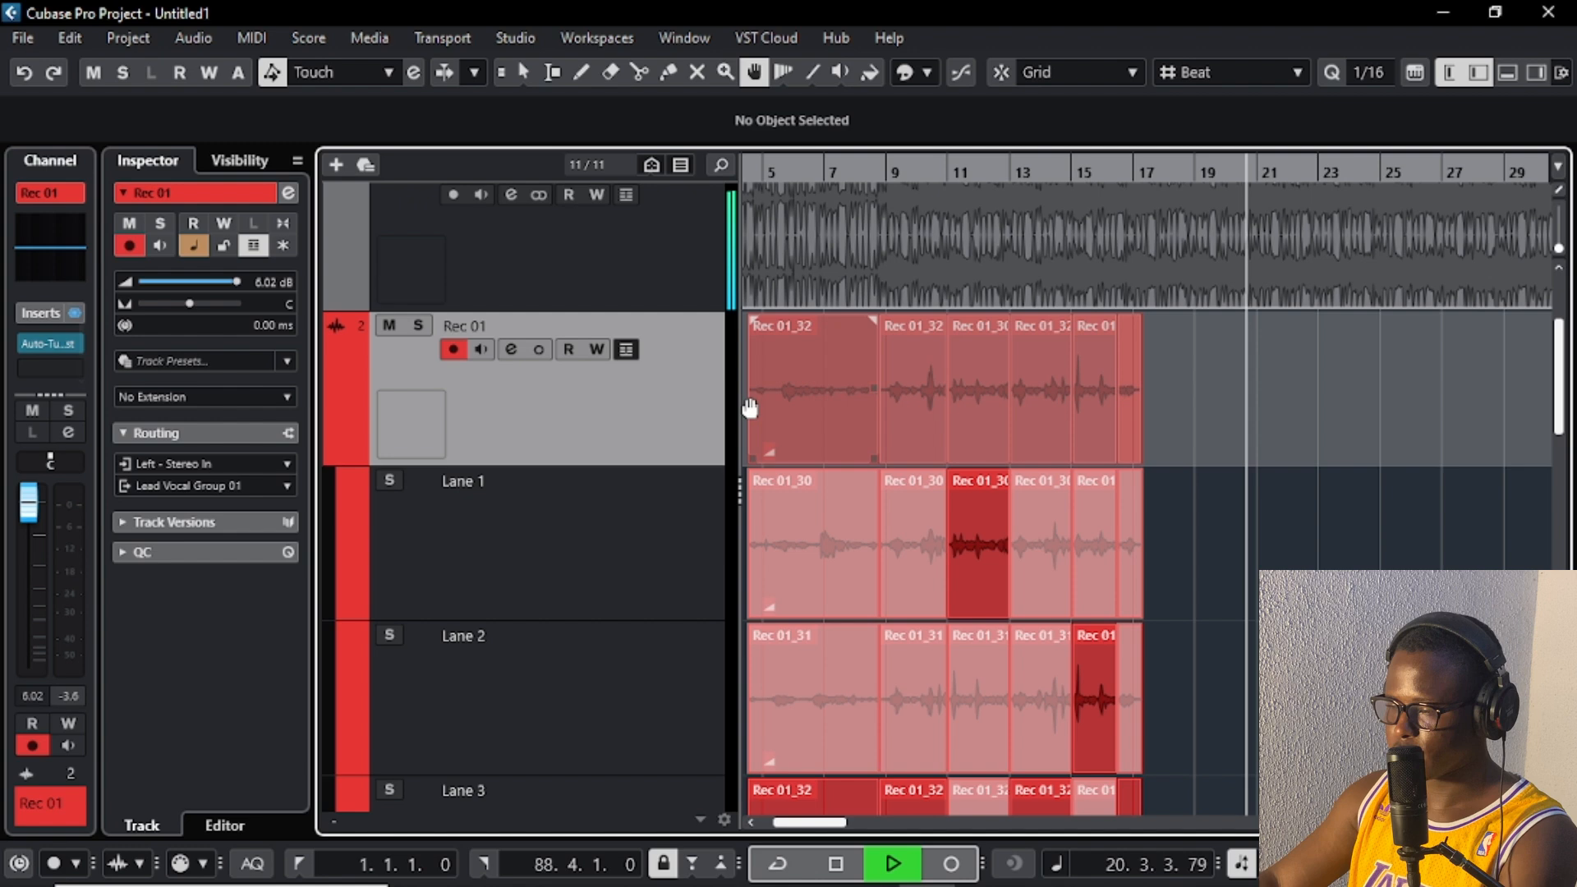
pyautogui.click(626, 349)
pyautogui.scroll(-2, 904, 516)
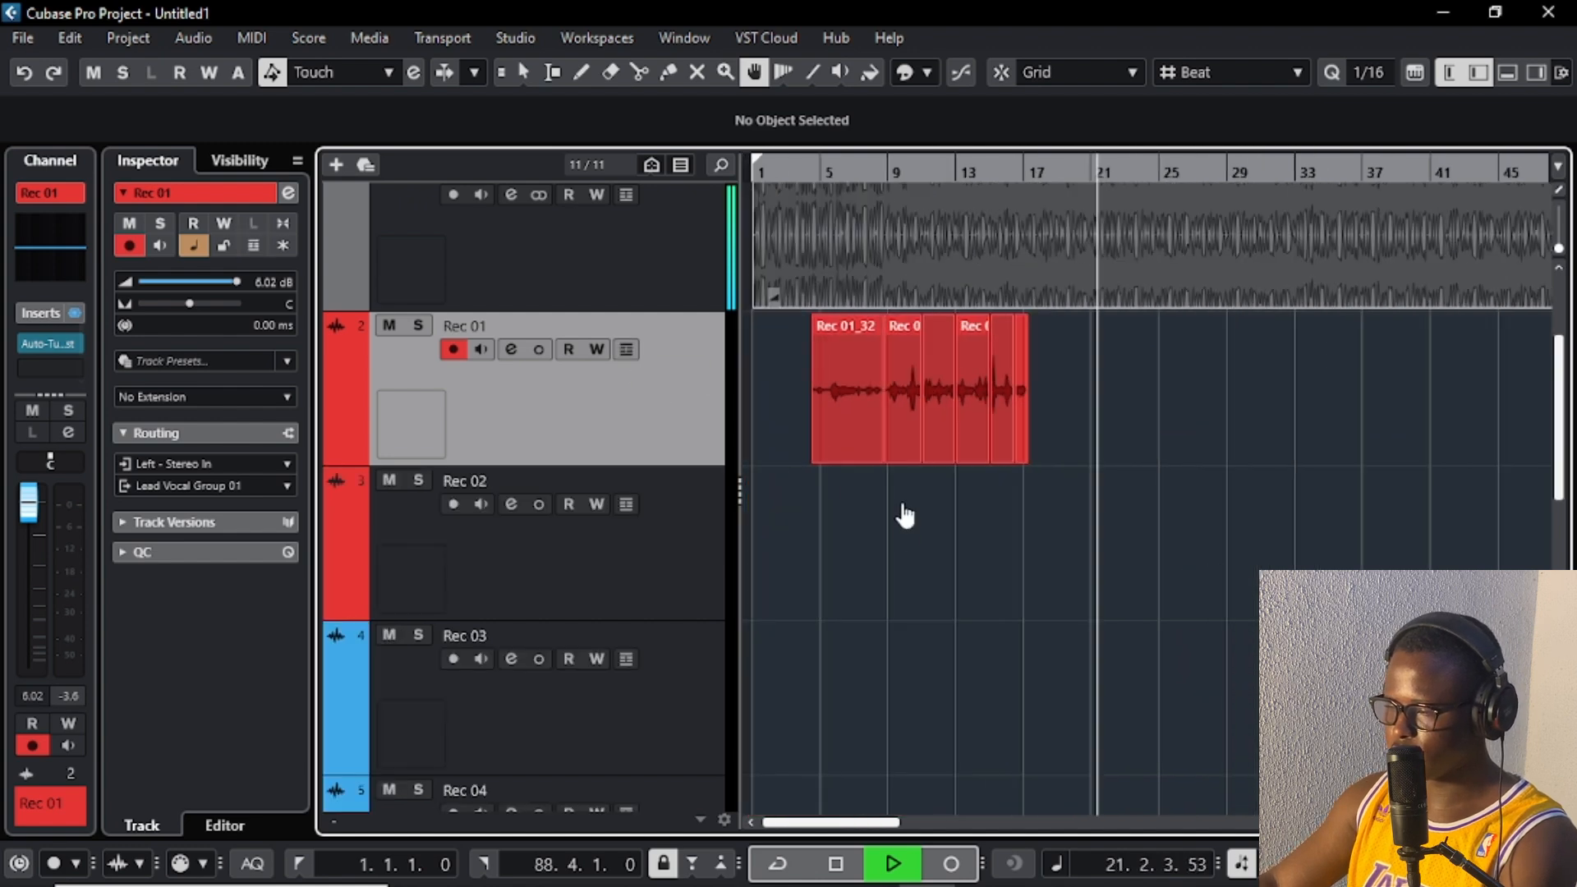
# Step: Listen to the comp from about bar 8, solo the Rec 01 track and replay from just before bar 9
pyautogui.click(874, 169)
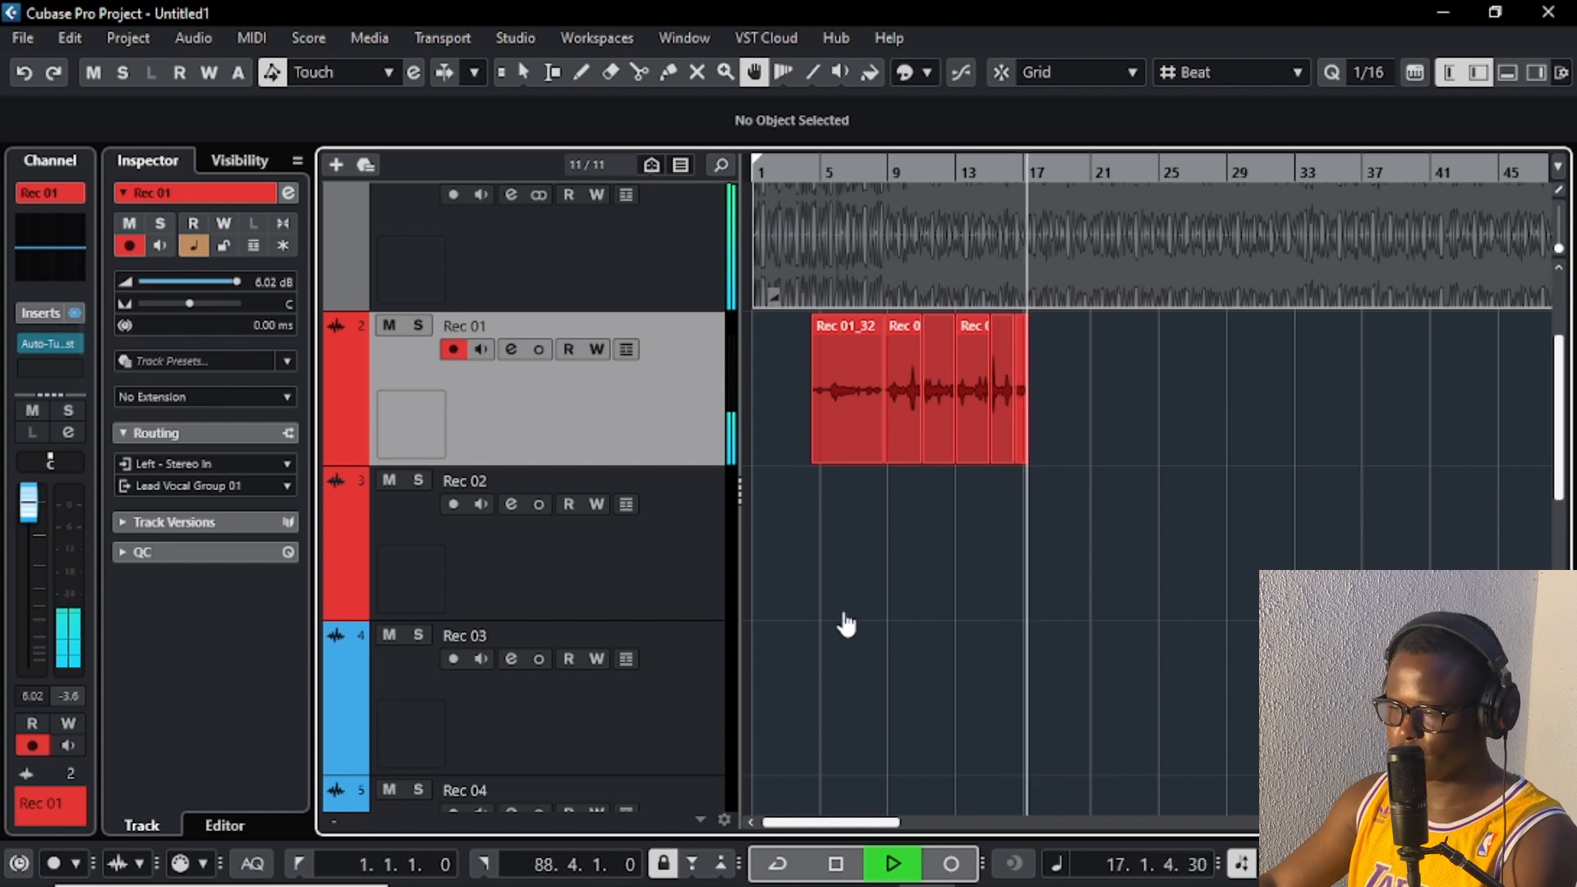
pyautogui.scroll(3, 790, 593)
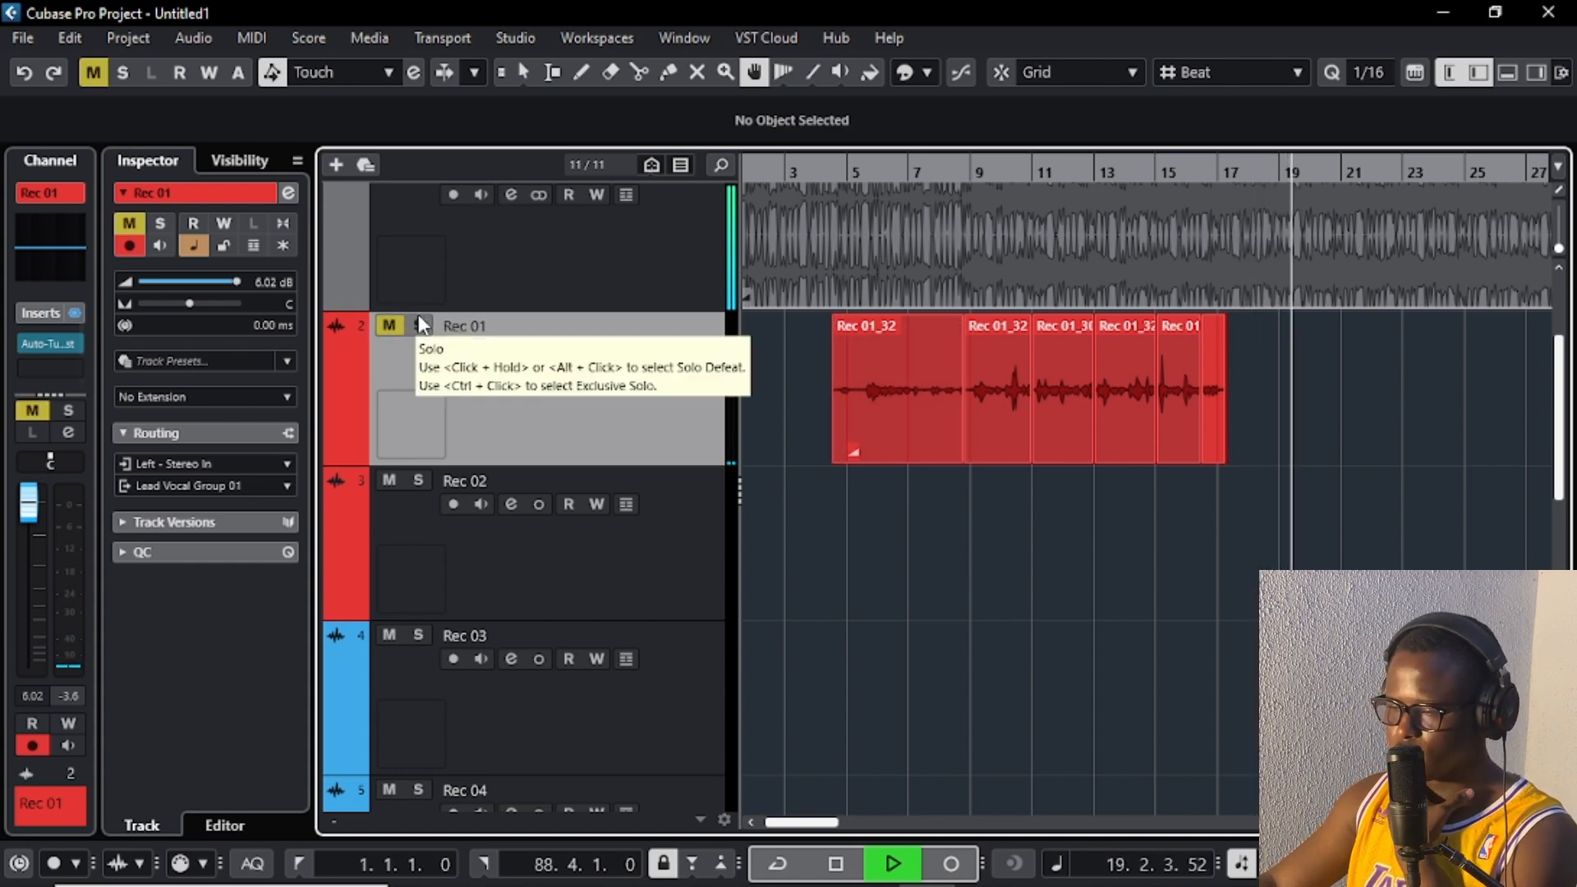
pyautogui.click(419, 322)
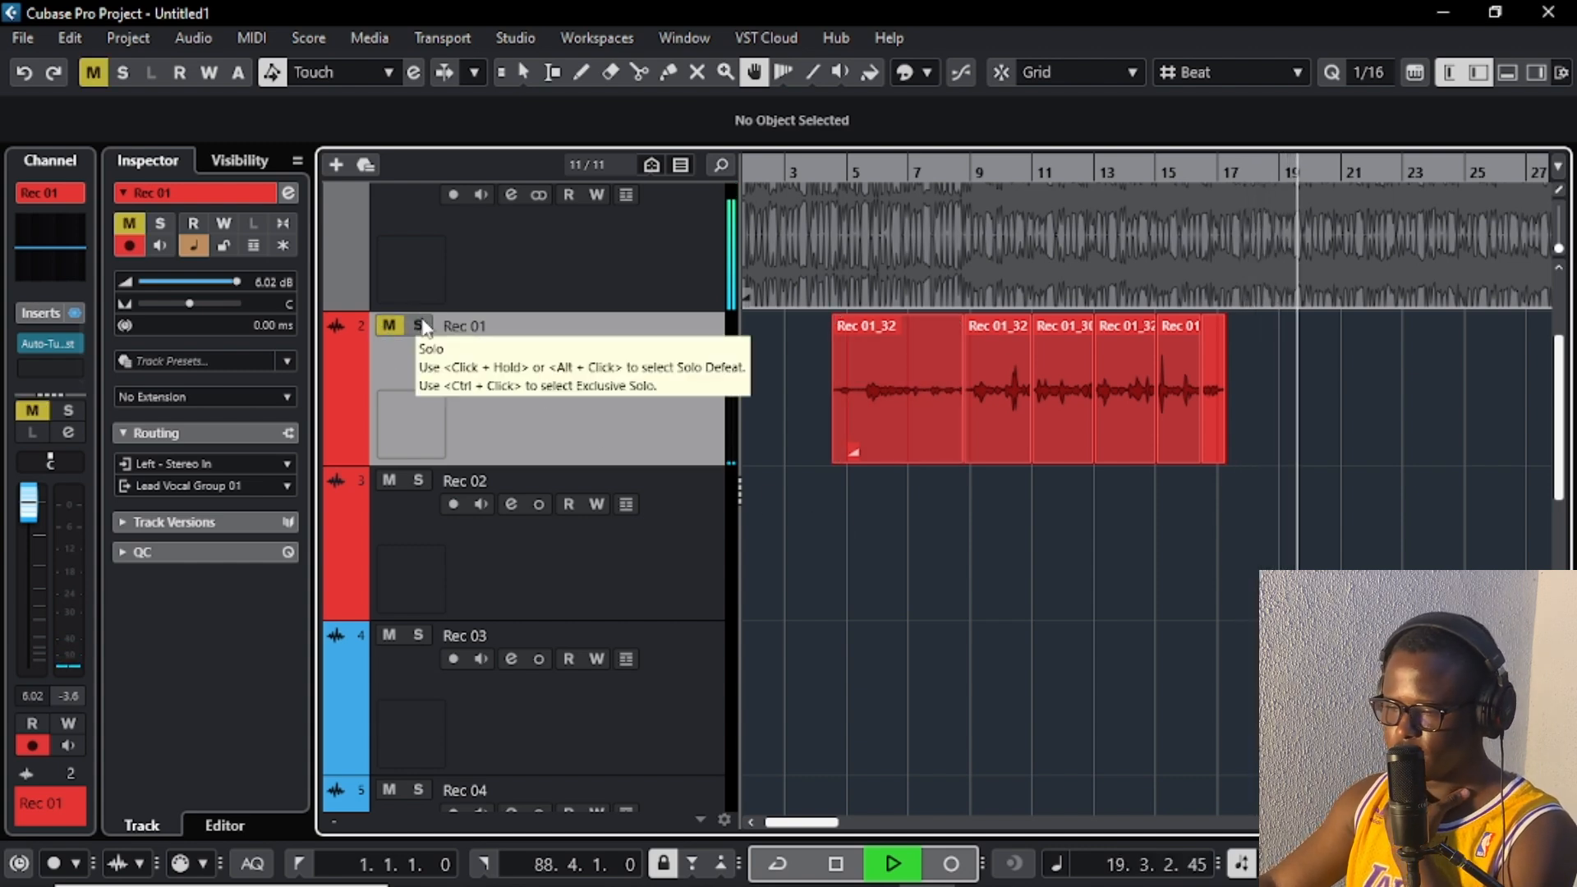
pyautogui.click(961, 168)
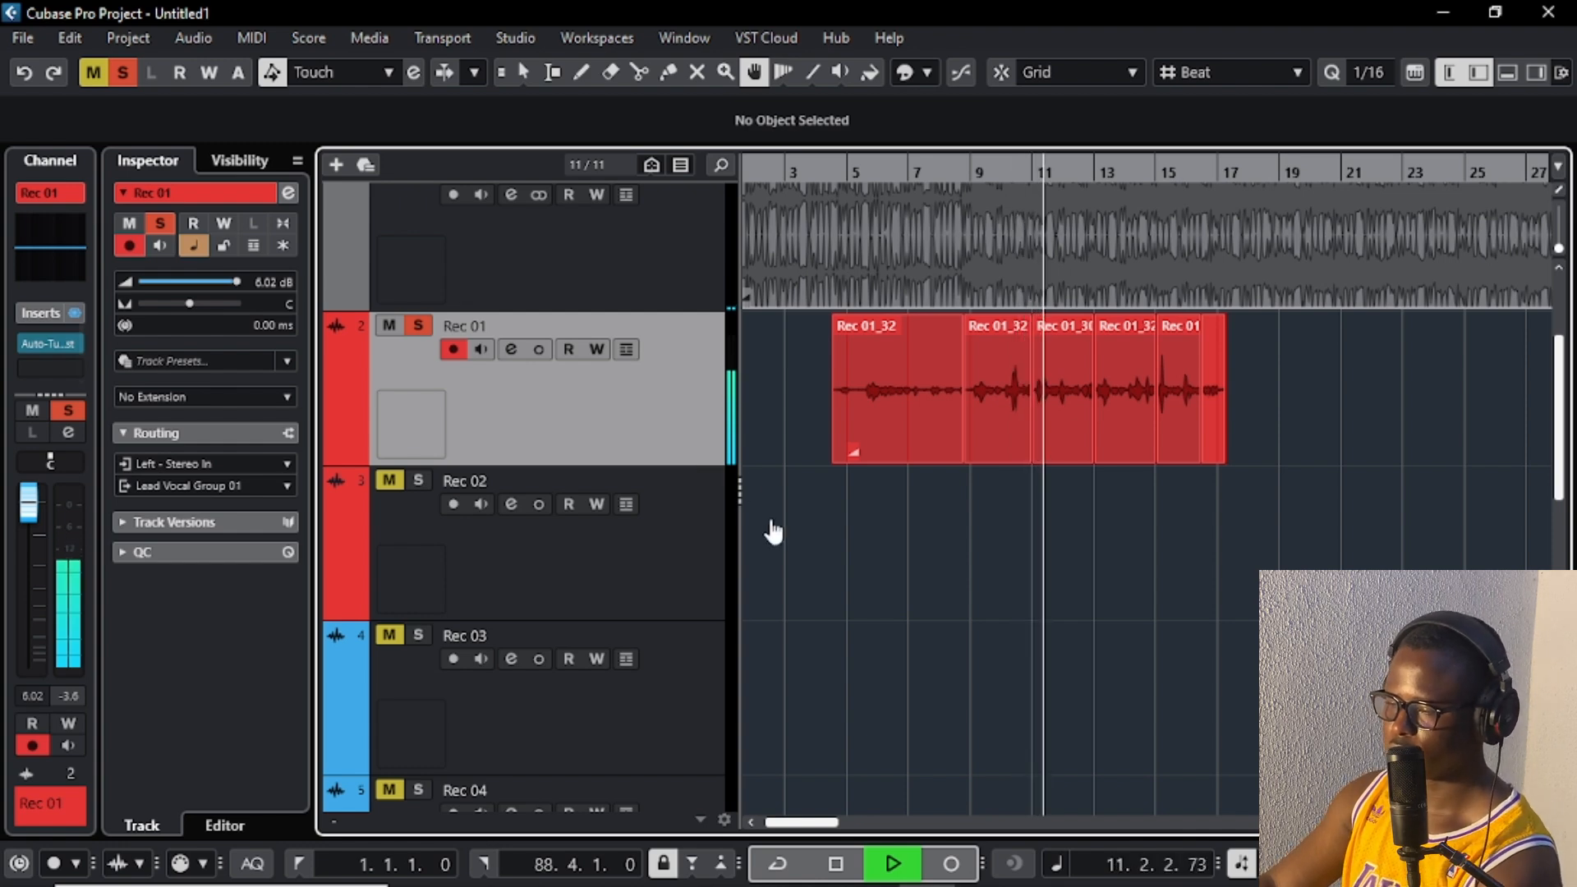
# Step: Alternate between soloing and muting Rec 01 during playback to compare the sound, and finish with both turned off
pyautogui.press('s')
pyautogui.press('m')
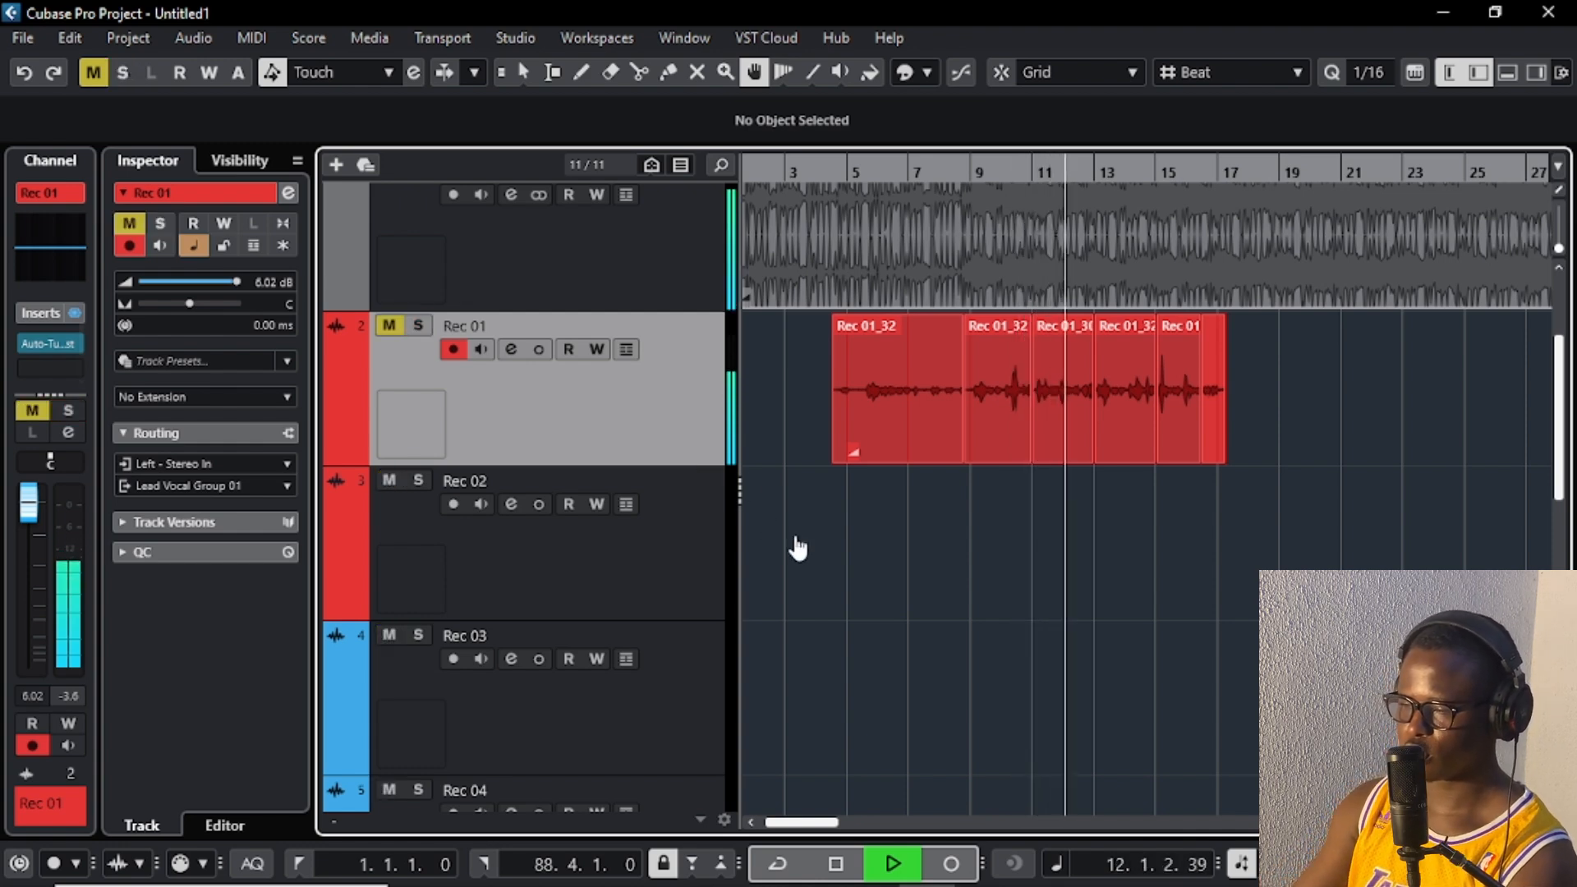
pyautogui.press('m')
pyautogui.press('s')
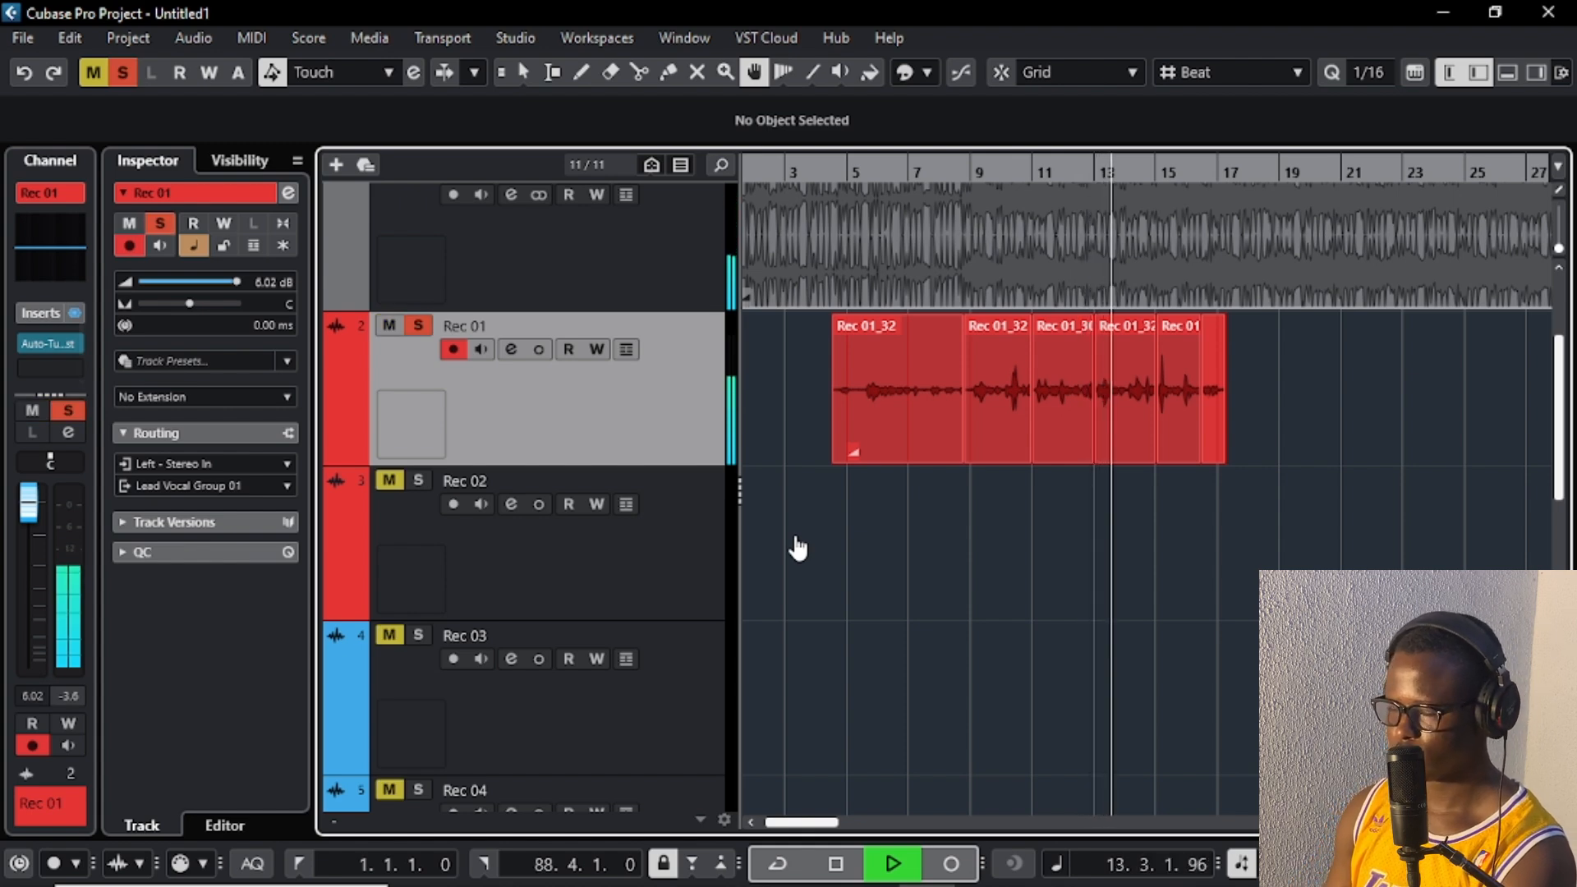
pyautogui.press('s')
pyautogui.press('m')
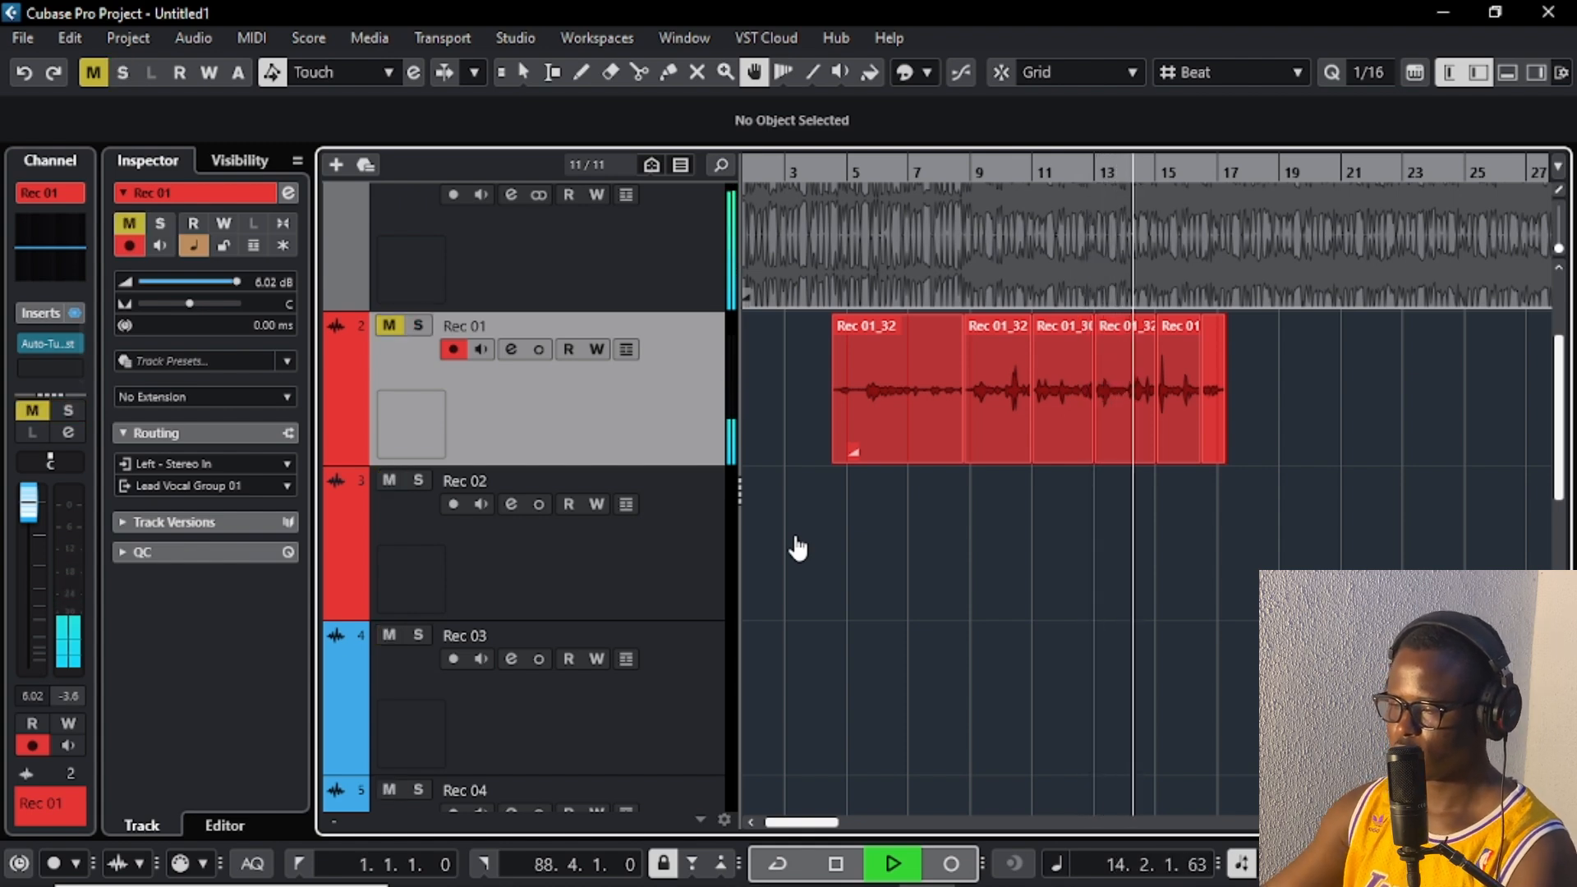
pyautogui.click(389, 325)
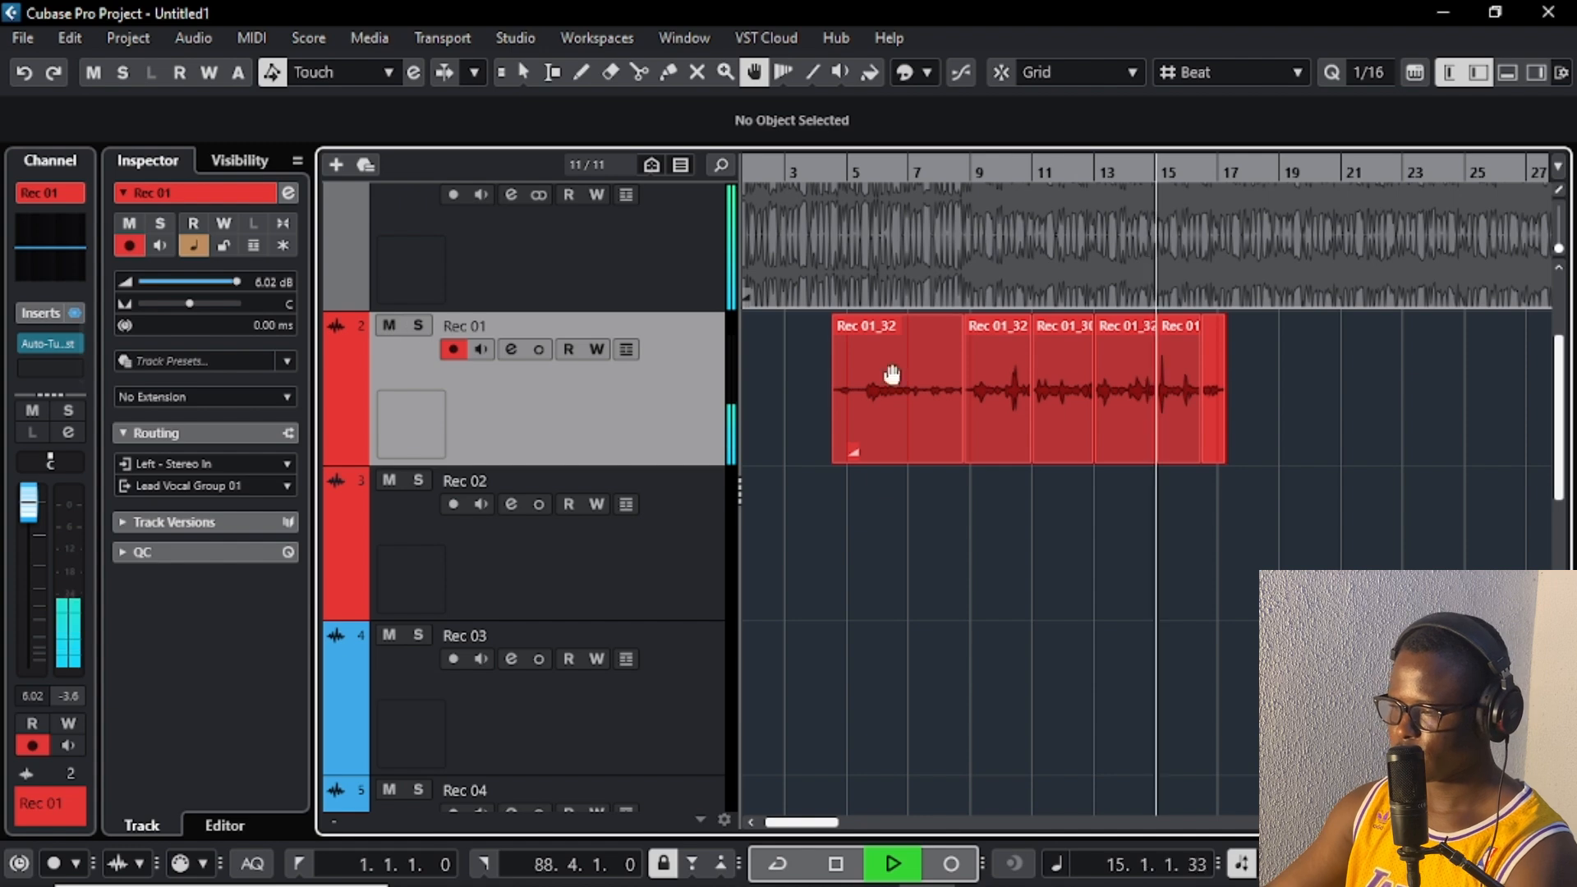
# Step: Mute the opening event of the Rec 01 comp, up to about bar 9, and keep the events after it unmuted
pyautogui.click(698, 72)
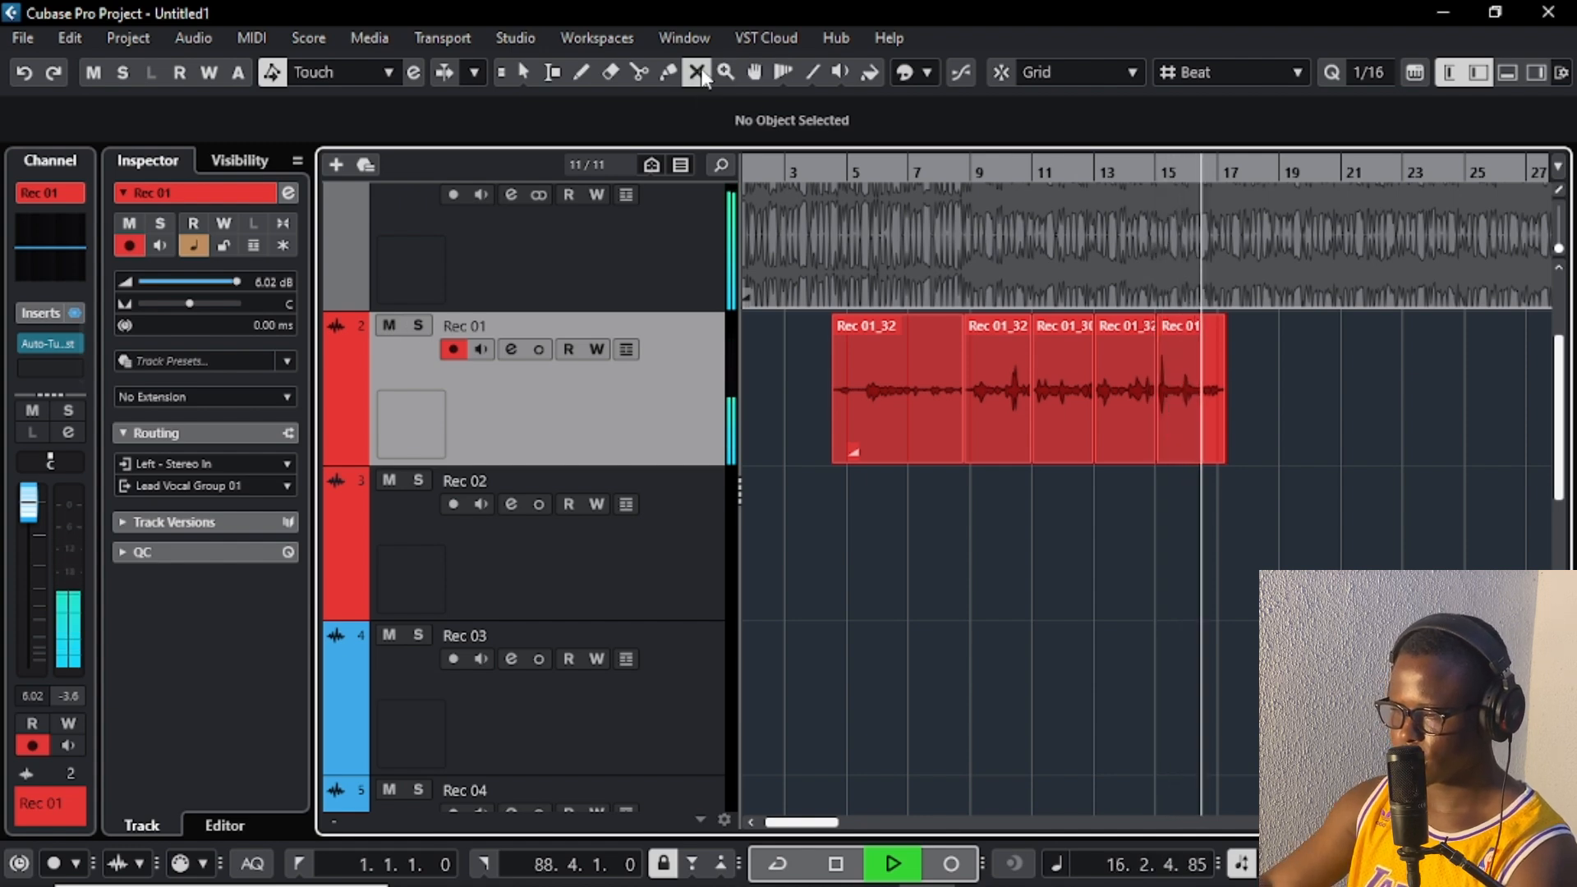
pyautogui.moveTo(893, 406); pyautogui.dragTo(1061, 382)
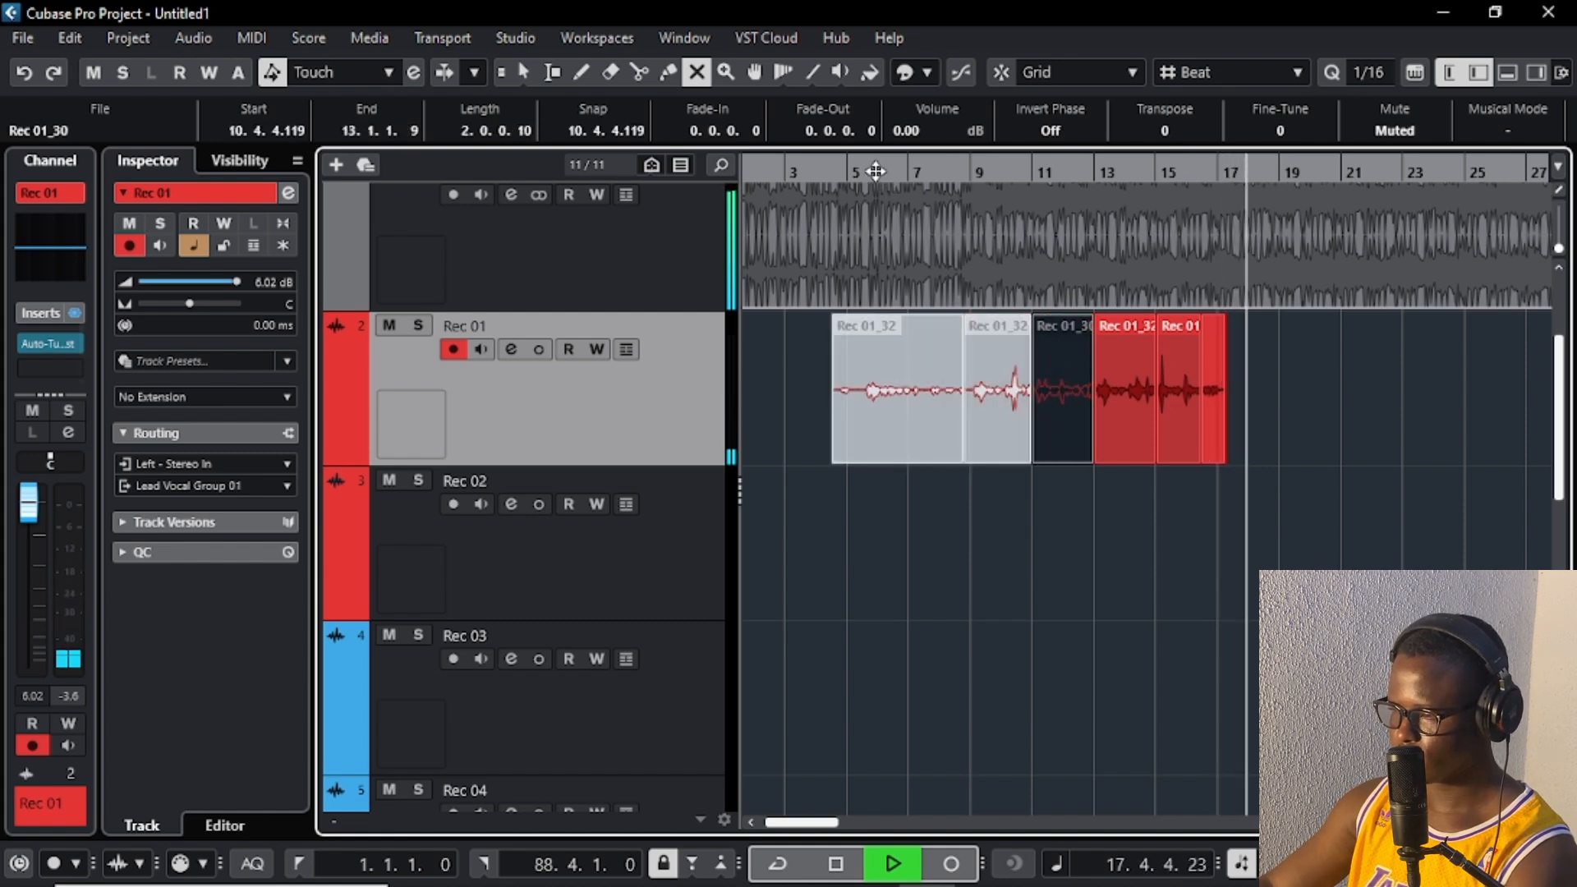
pyautogui.click(846, 175)
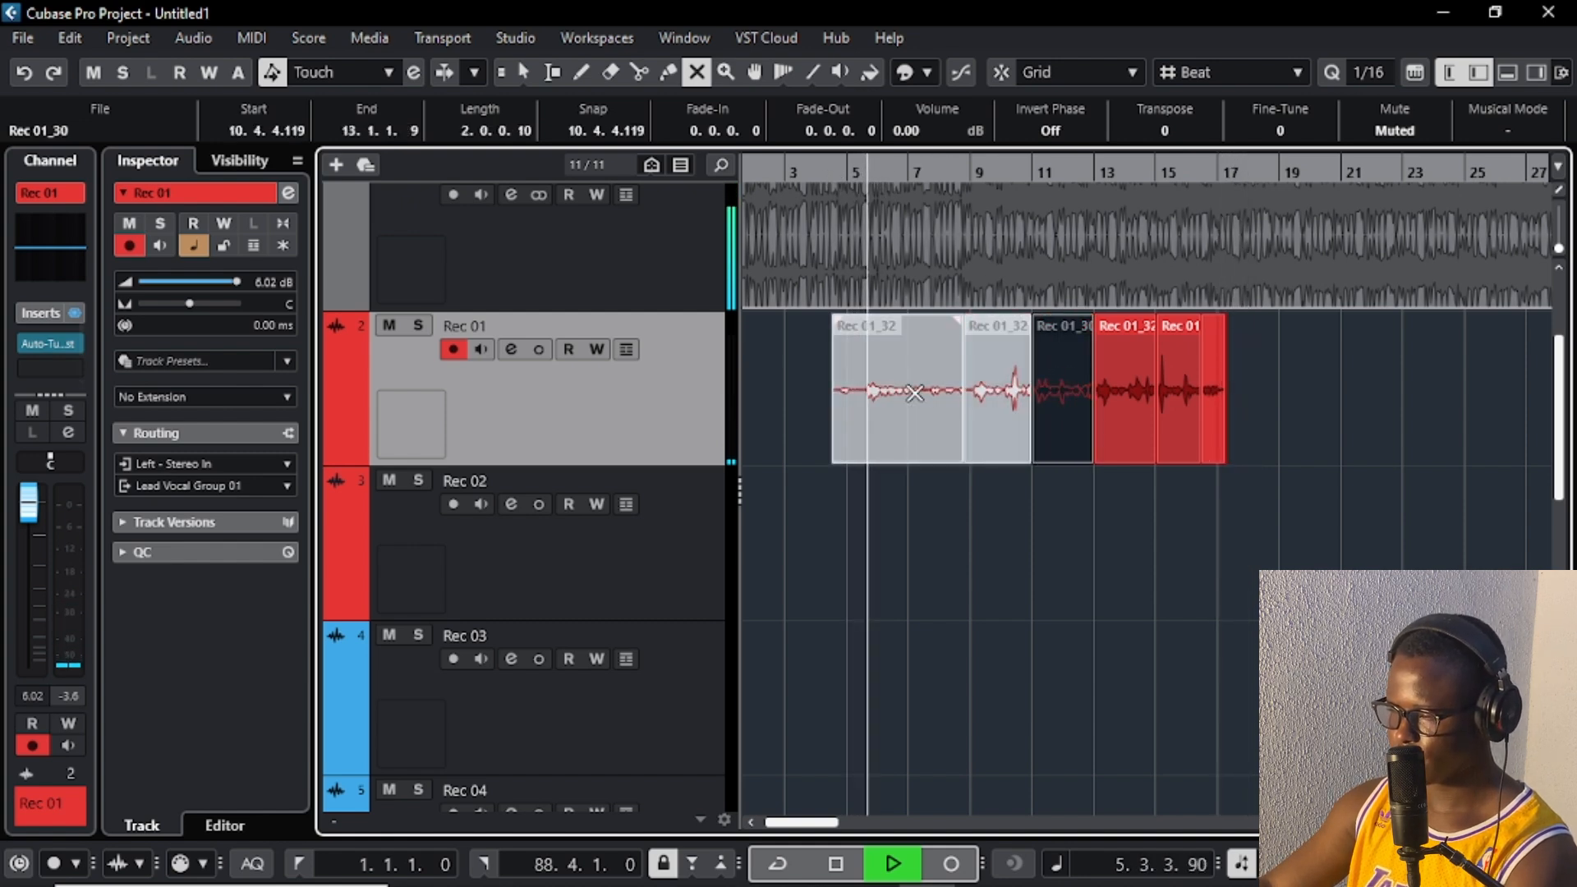
pyautogui.click(1027, 435)
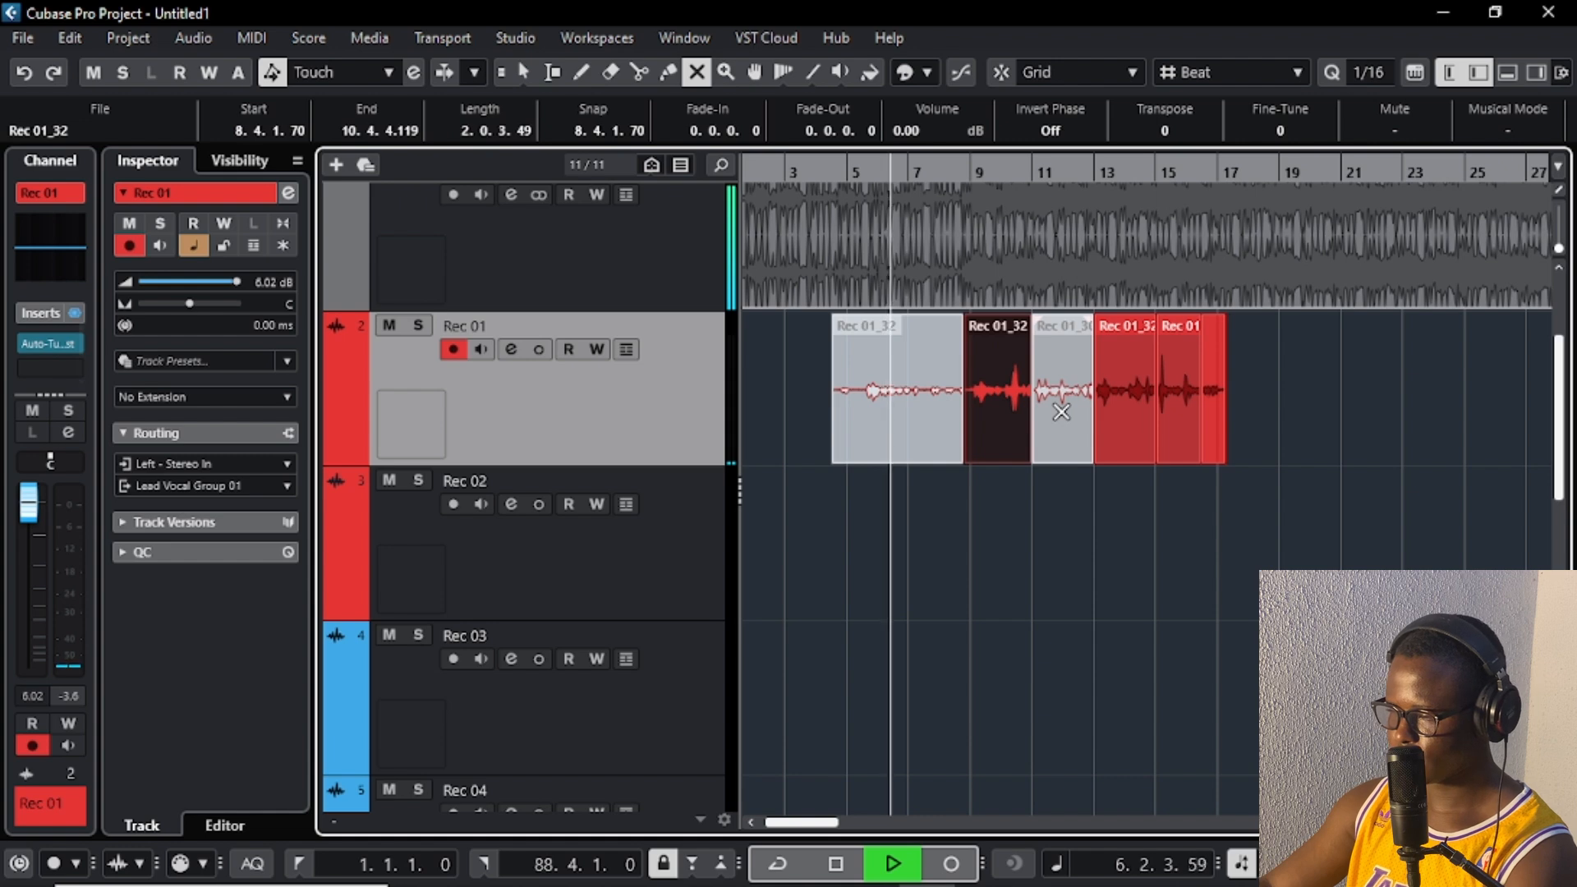
pyautogui.click(1059, 411)
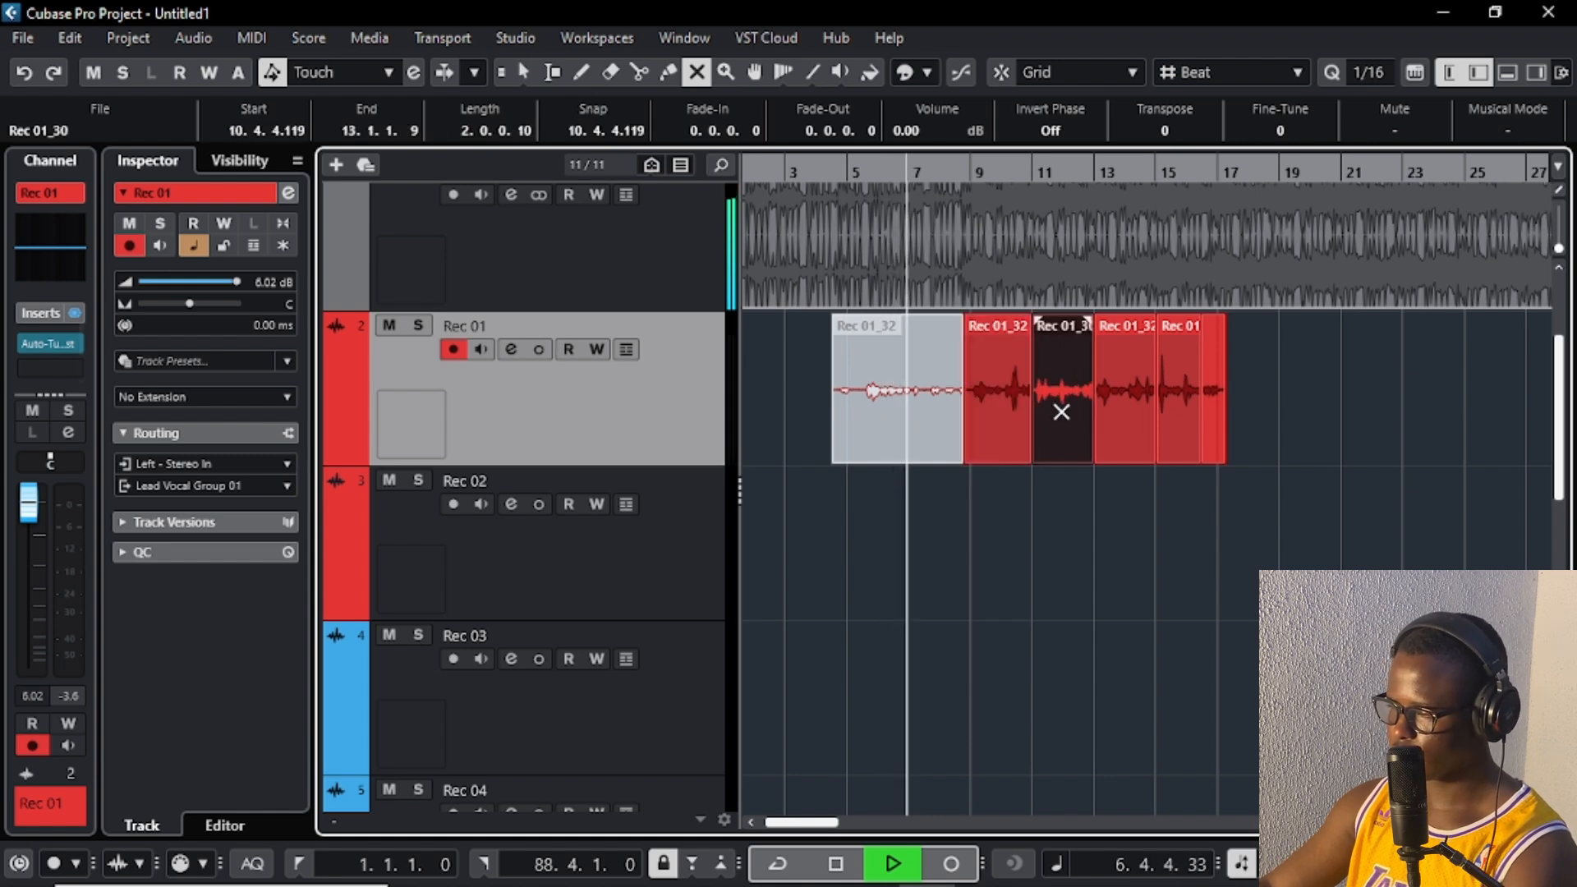
pyautogui.press('1')
pyautogui.click(1047, 509)
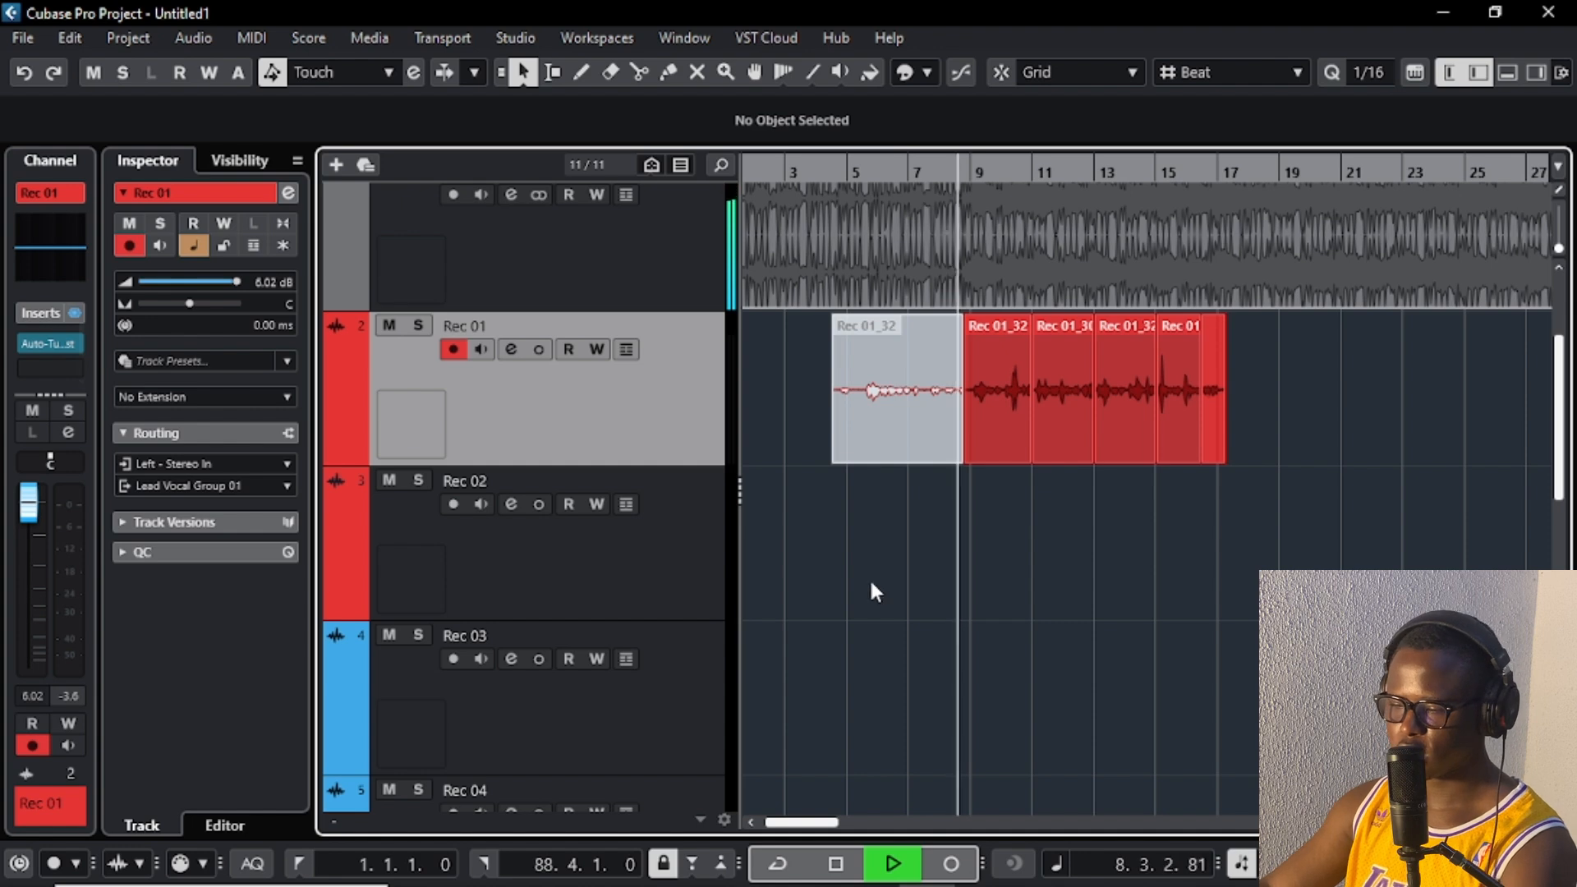
# Step: Record a background vocal take on the Rec 03 track from just before bar 6 until just past bar 17
pyautogui.scroll(-3, 870, 590)
pyautogui.scroll(1, 871, 590)
pyautogui.click(705, 479)
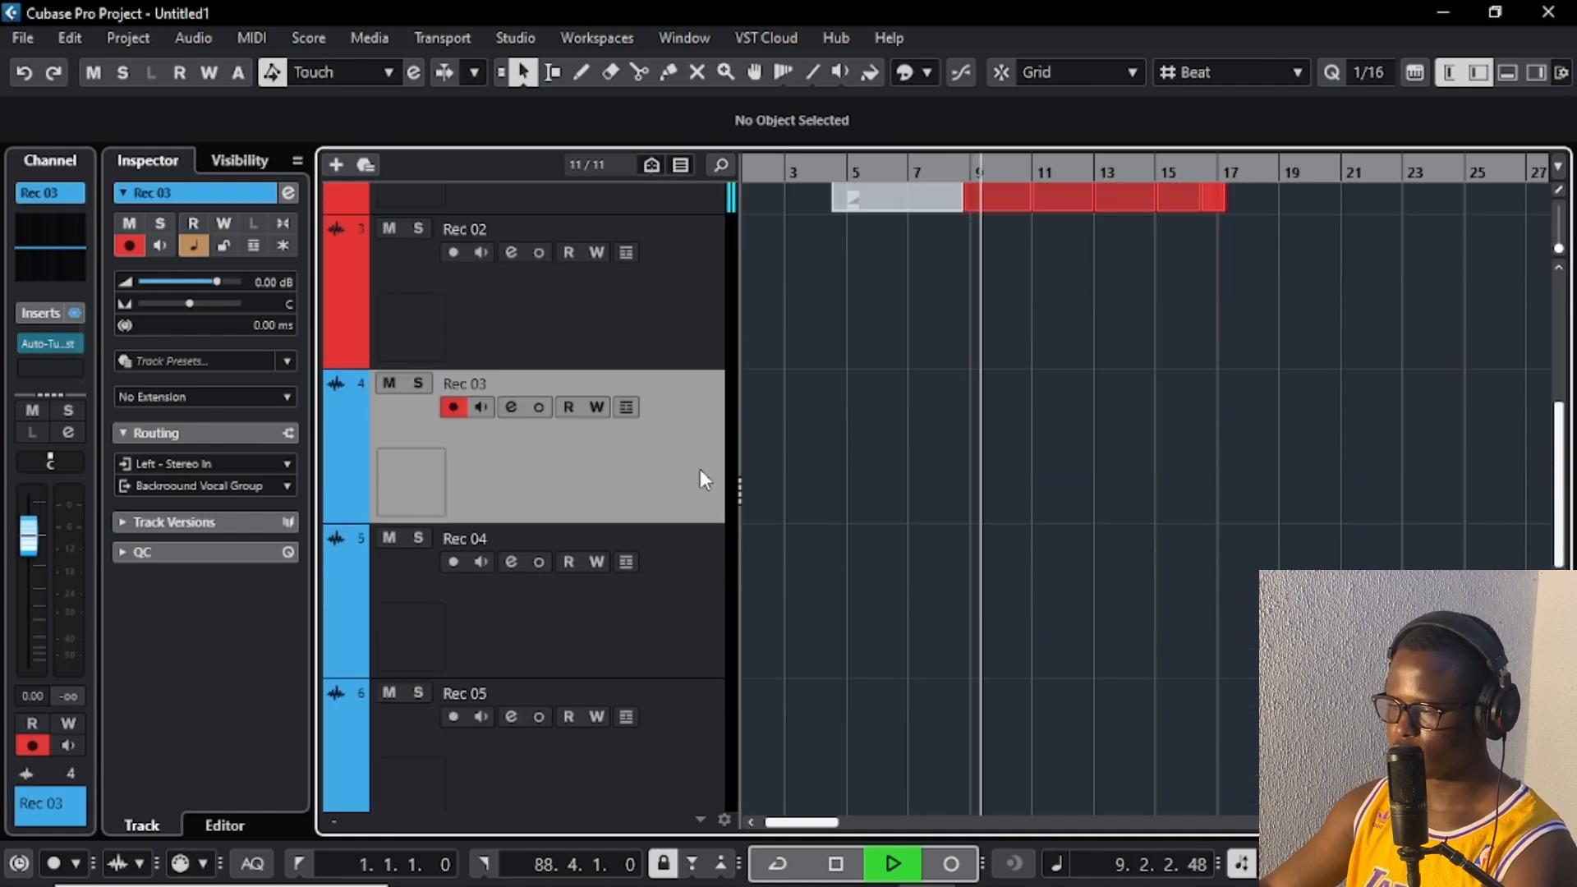
pyautogui.click(854, 168)
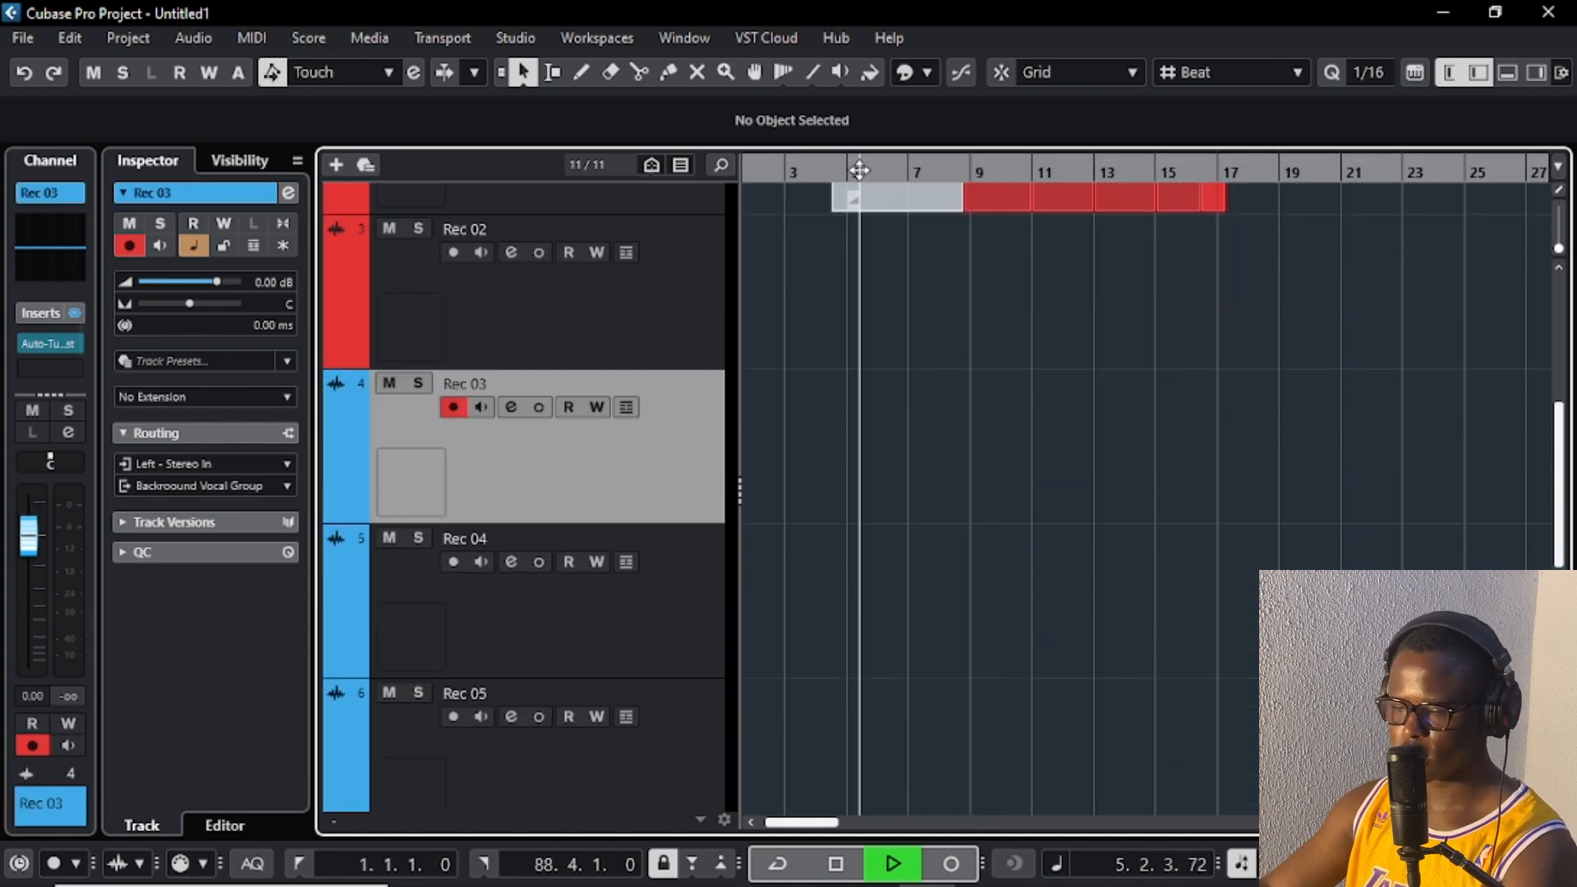
pyautogui.press('KP_Multiply')
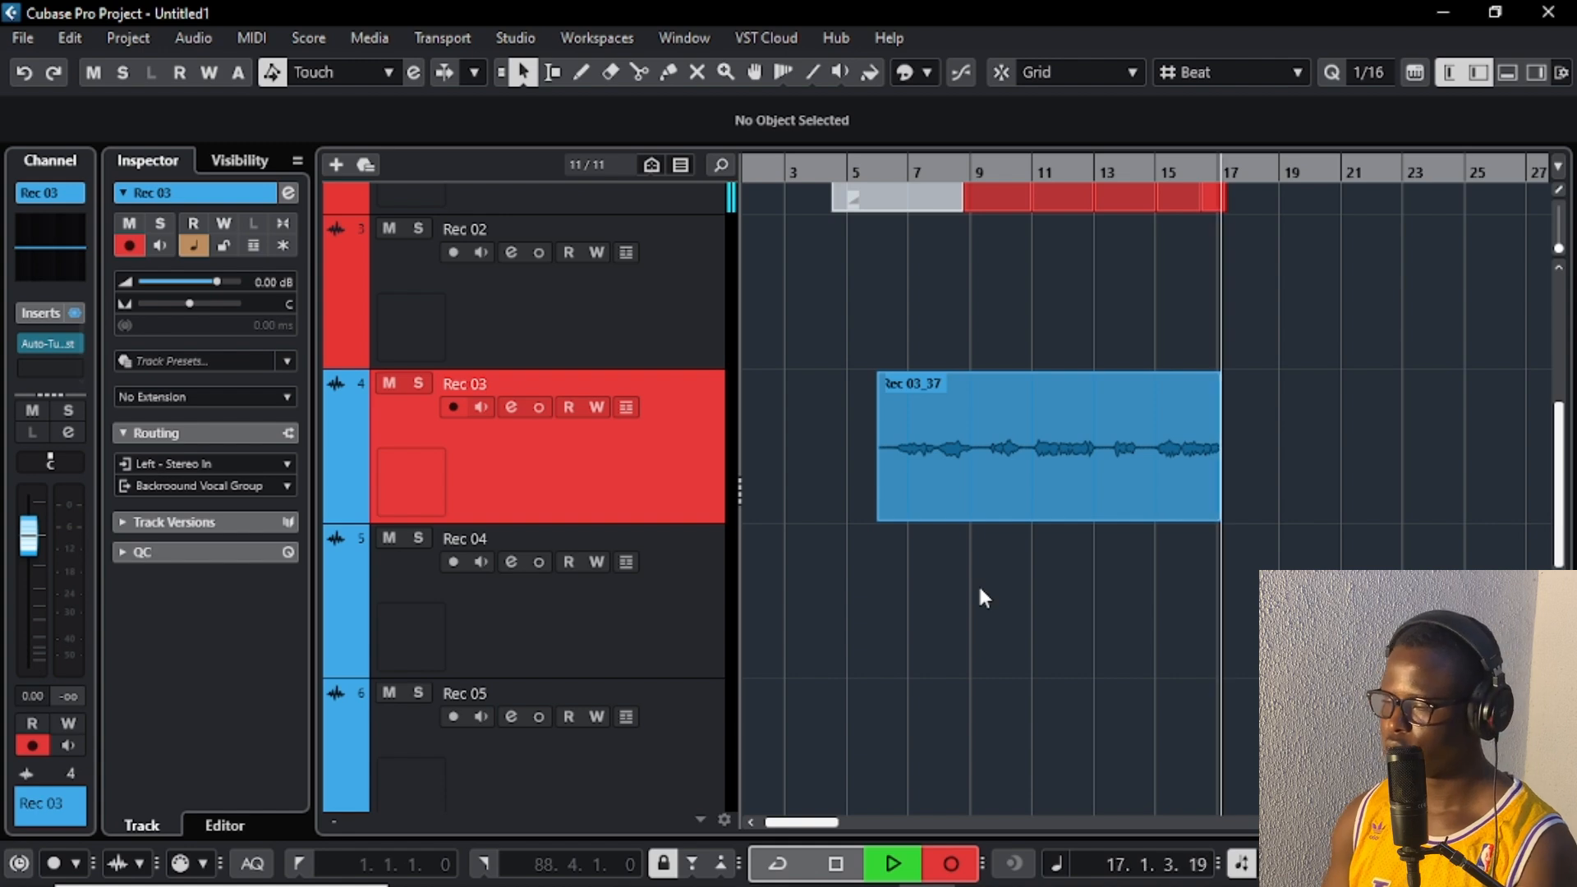
pyautogui.press('space')
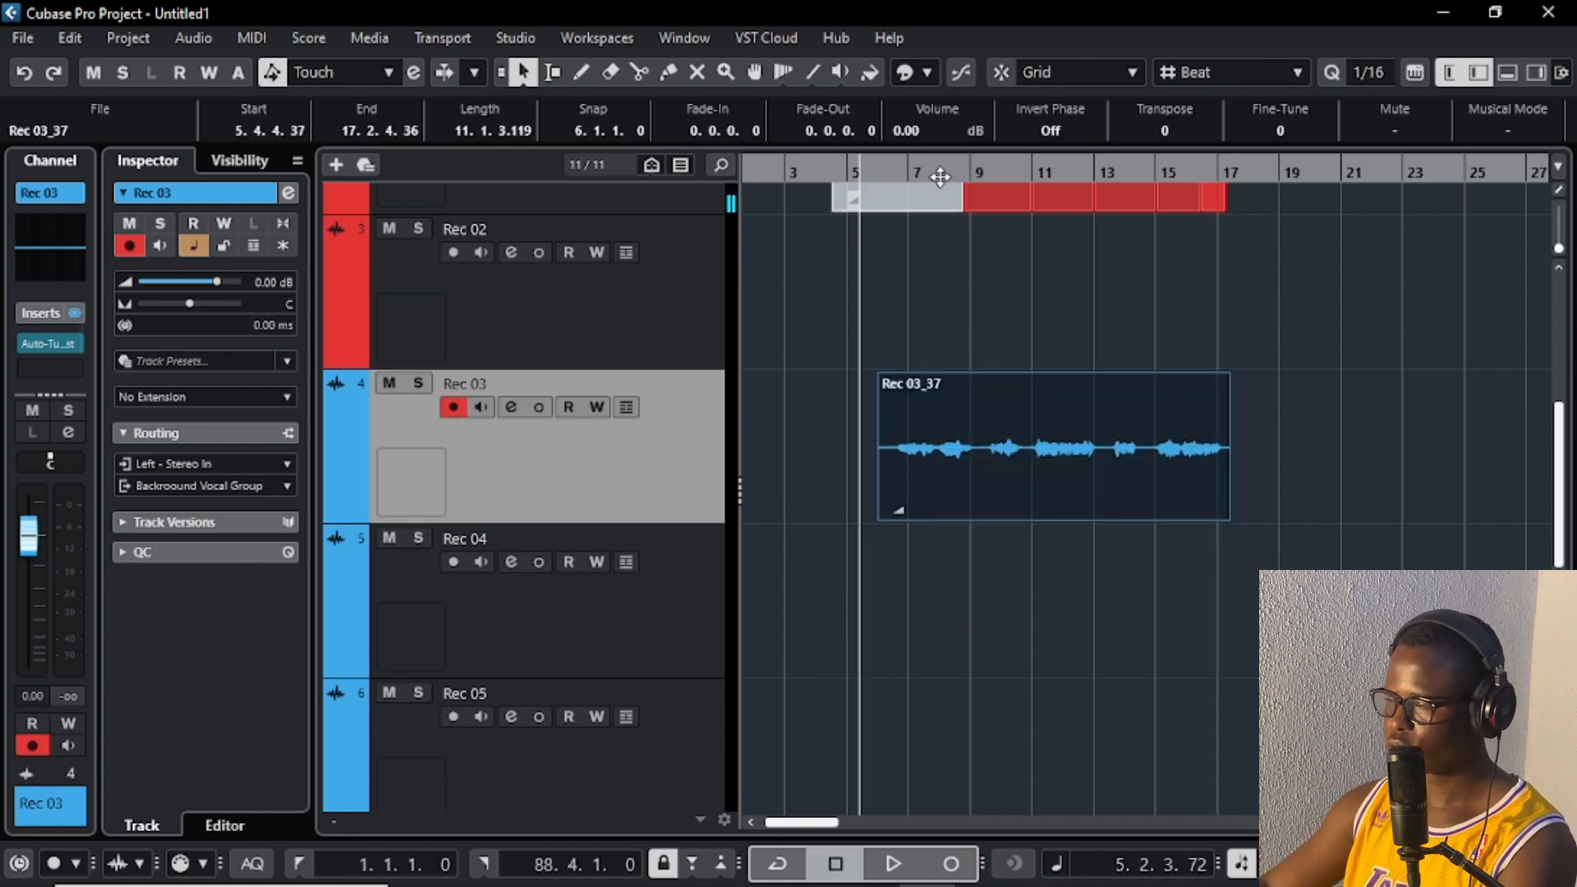
# Step: Play back from bar 9, trim the start of the Rec 03 take to about bar 9 and raise the track's volume to 6.02 dB
pyautogui.click(971, 173)
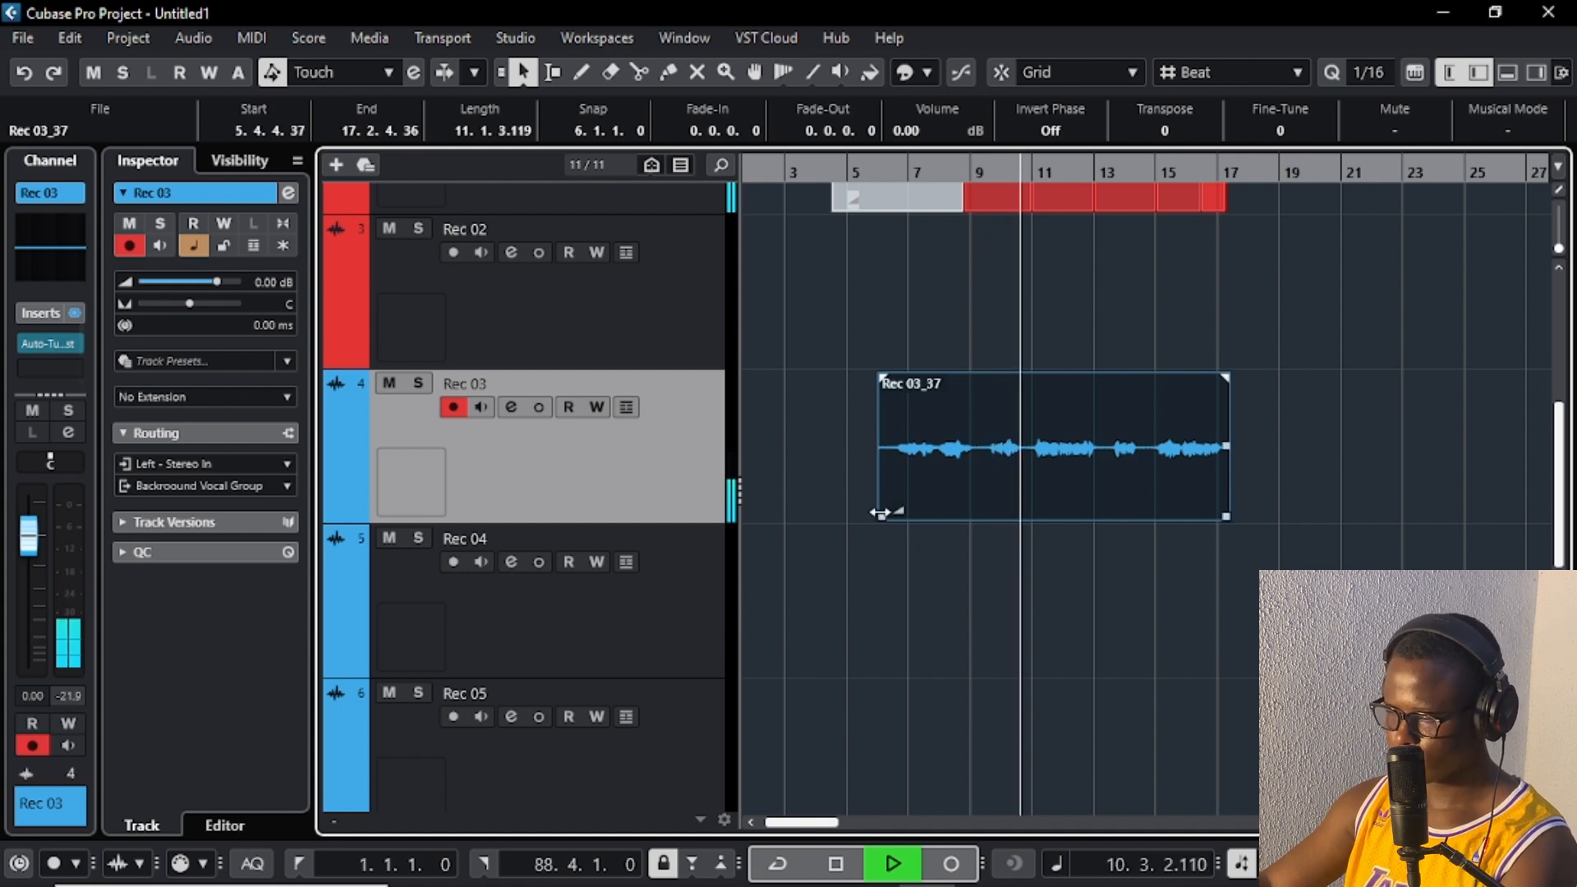
pyautogui.moveTo(879, 517); pyautogui.dragTo(975, 517)
pyautogui.moveTo(31, 545); pyautogui.dragTo(31, 510)
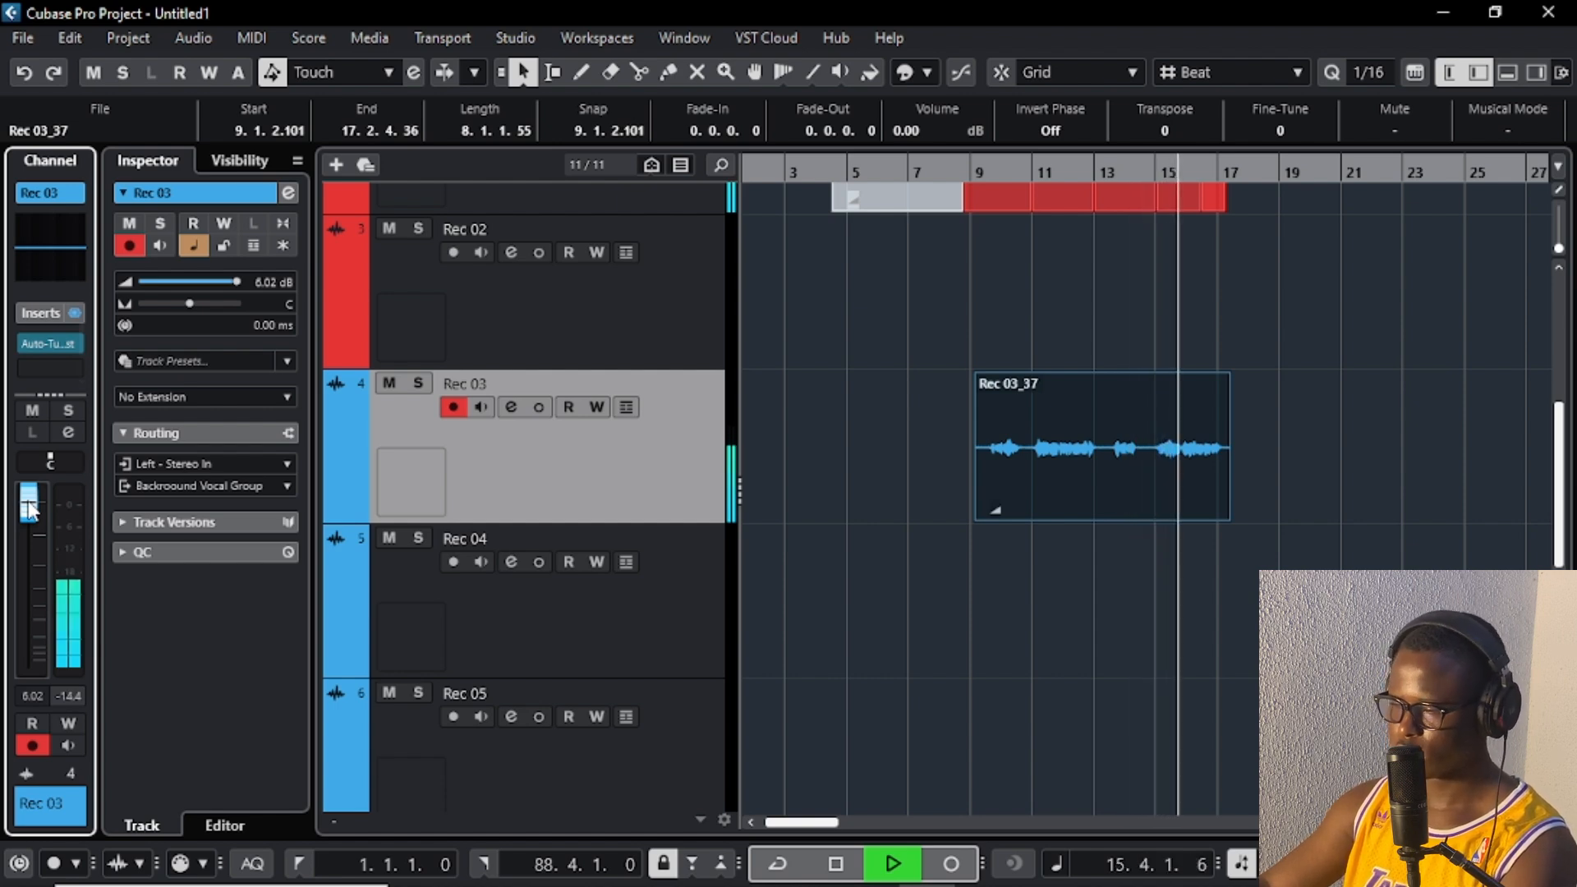
# Step: Replay from just before bar 5, select the Rec 04 track and extend the Rec 03 take's start back to just before bar 9
pyautogui.press('g')
pyautogui.press('g')
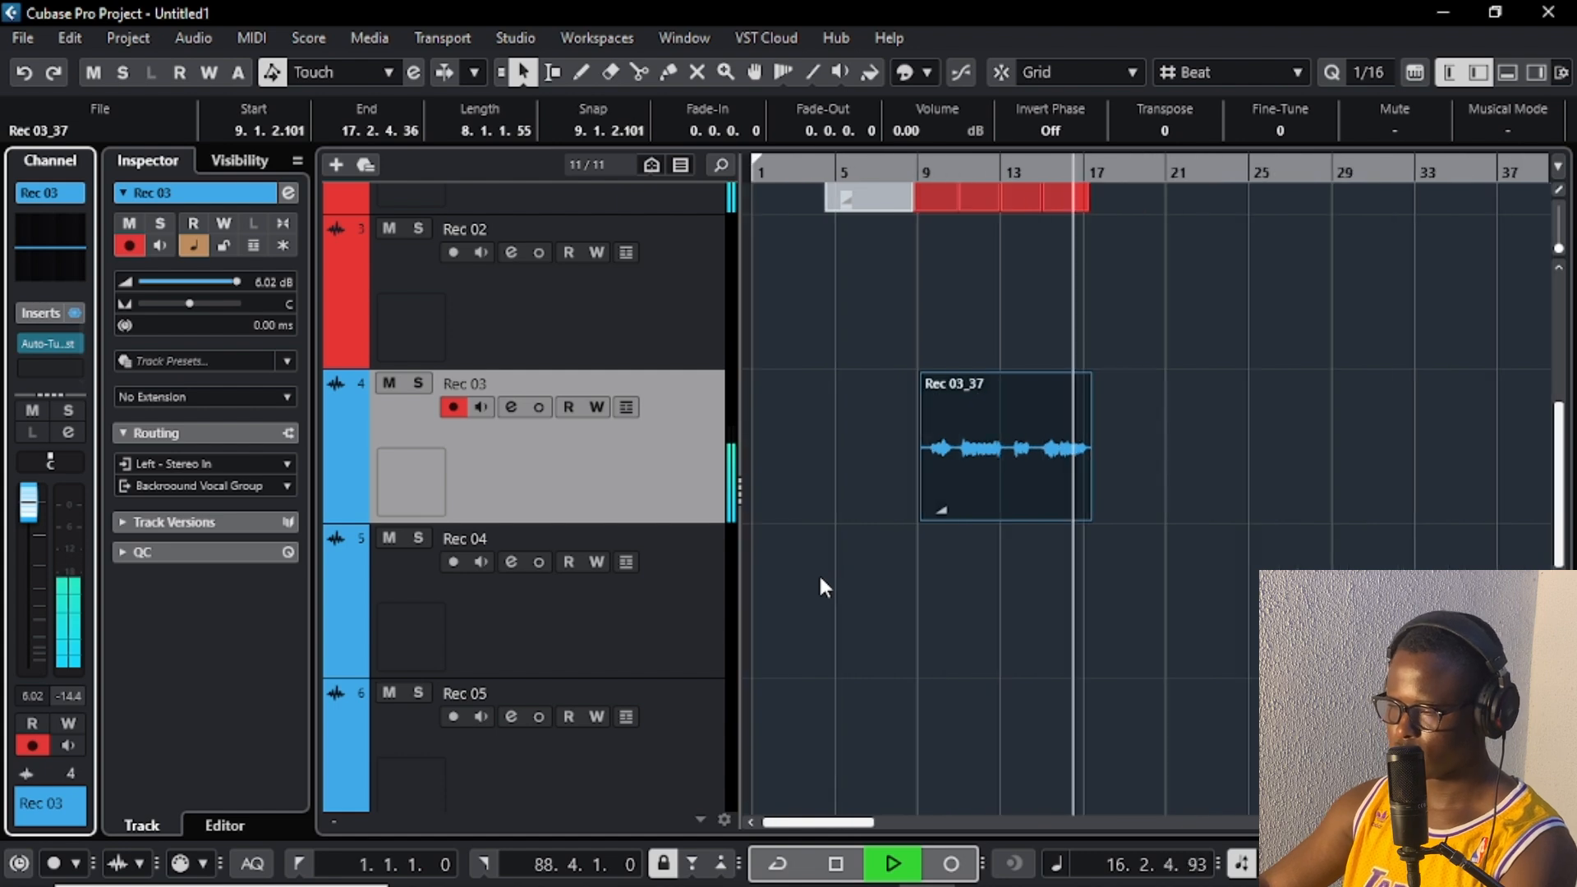
pyautogui.click(869, 165)
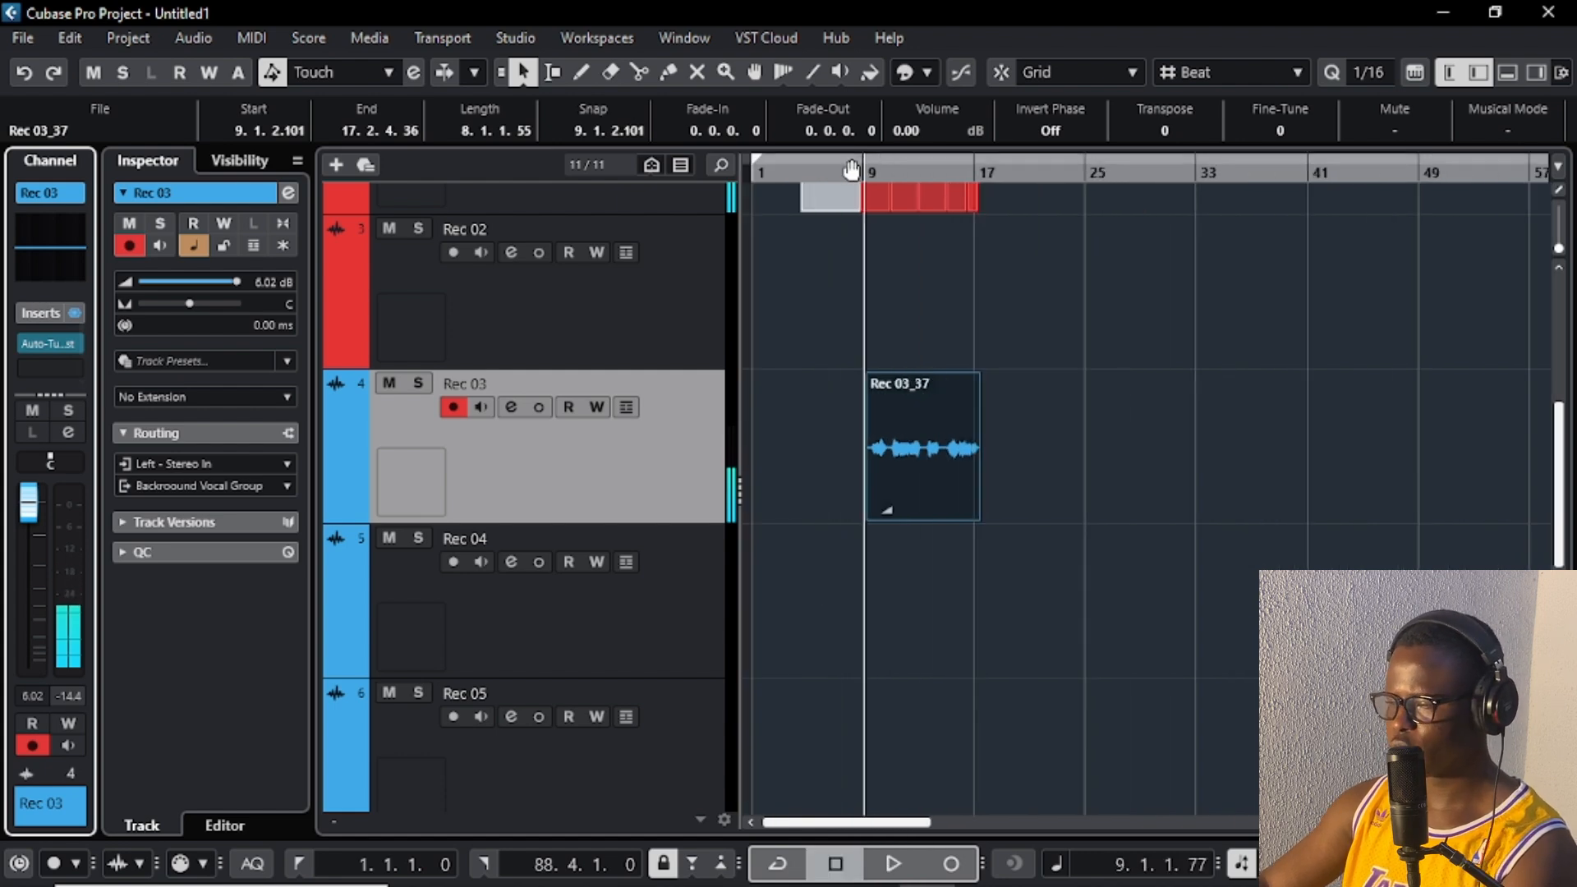
pyautogui.click(808, 169)
pyautogui.press('space')
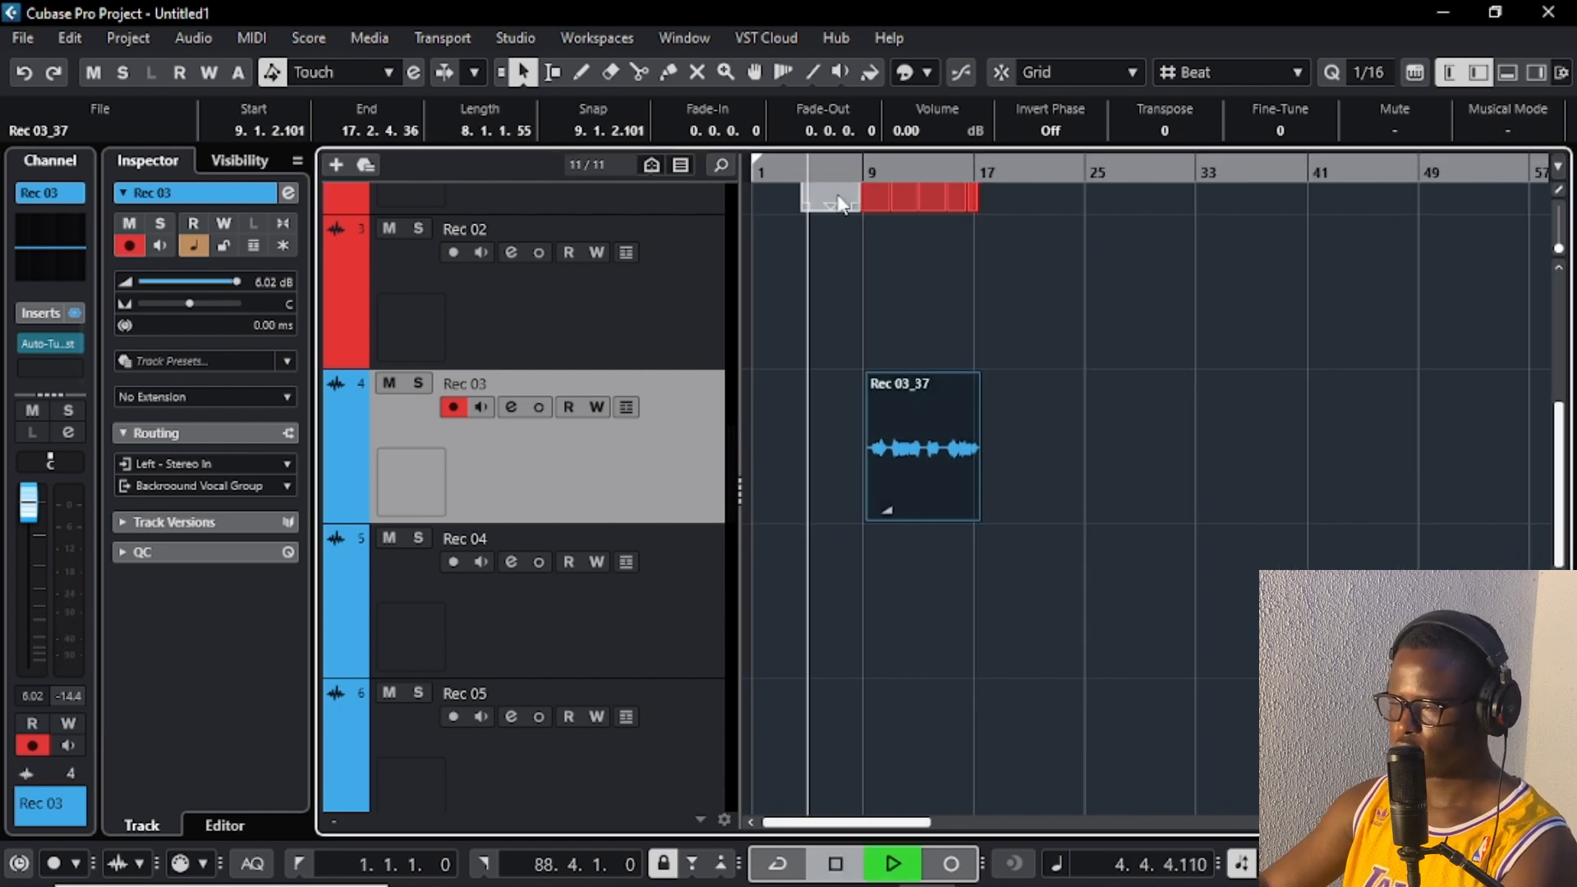
pyautogui.click(714, 602)
pyautogui.moveTo(983, 864)
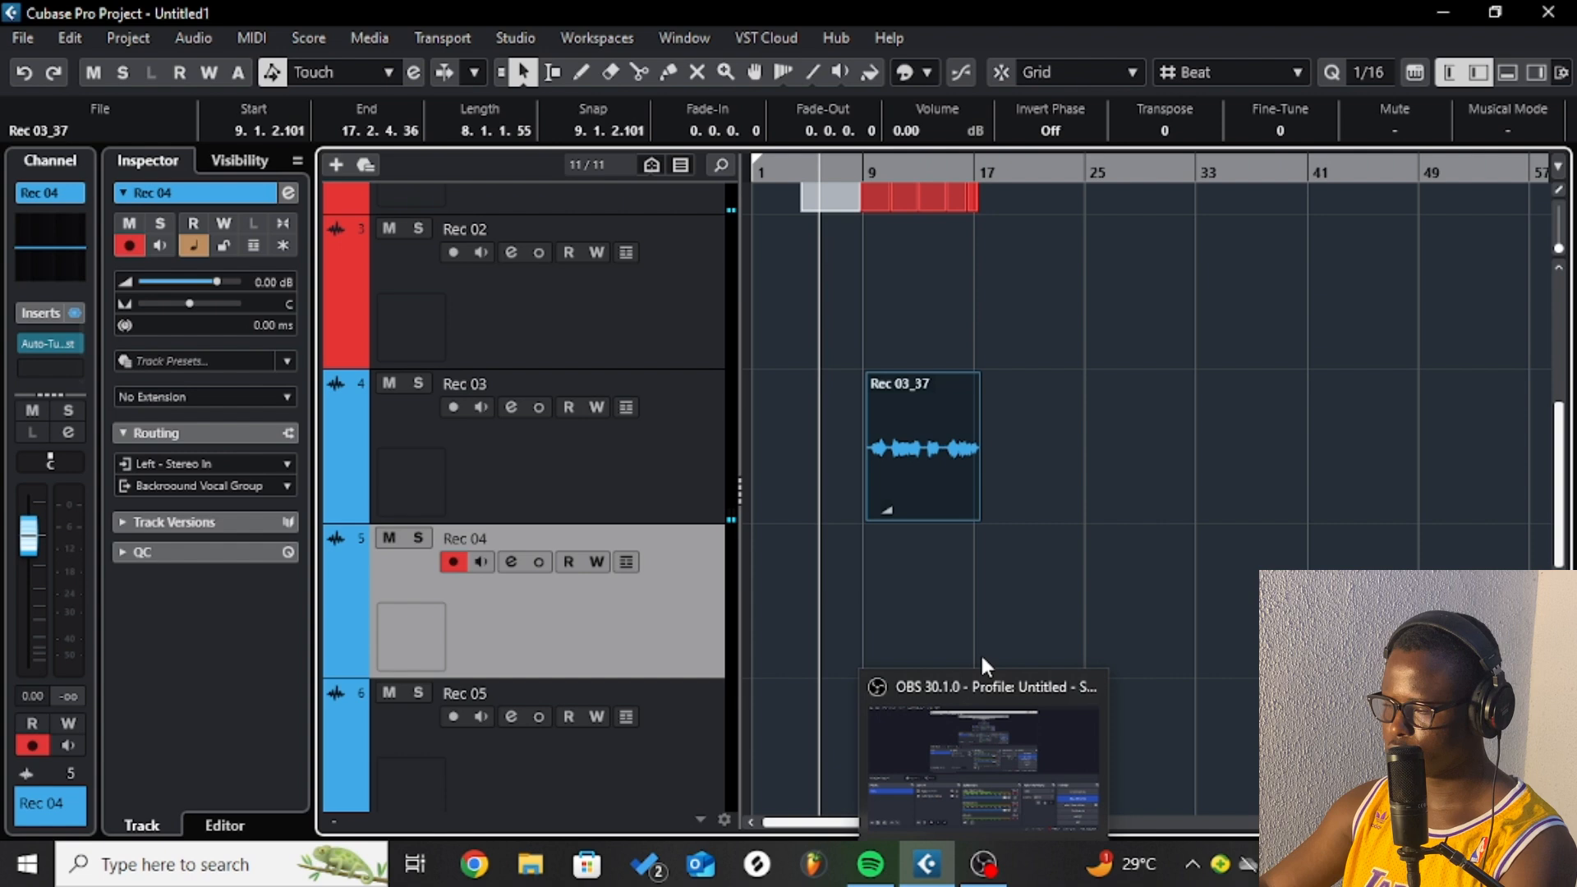
pyautogui.click(1003, 578)
pyautogui.moveTo(867, 516)
pyautogui.mouseDown()
pyautogui.moveTo(813, 538)
pyautogui.moveTo(819, 516)
pyautogui.moveTo(868, 517)
pyautogui.mouseUp()
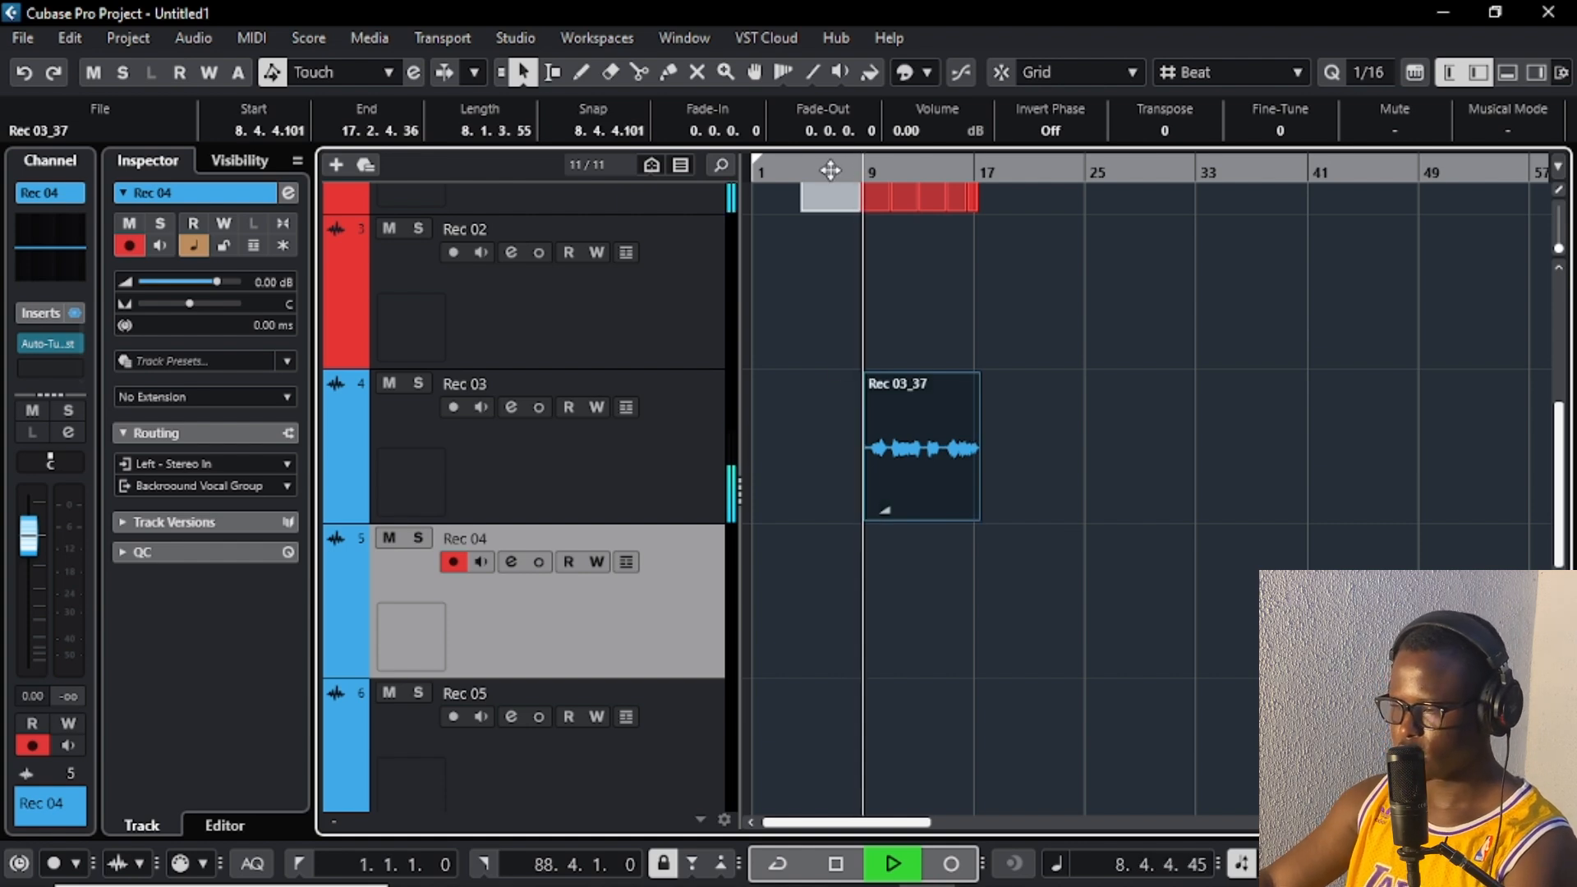
# Step: Record a second background vocal take on the Rec 04 track from about bar 7 until just past bar 17
pyautogui.click(831, 170)
pyautogui.click(951, 863)
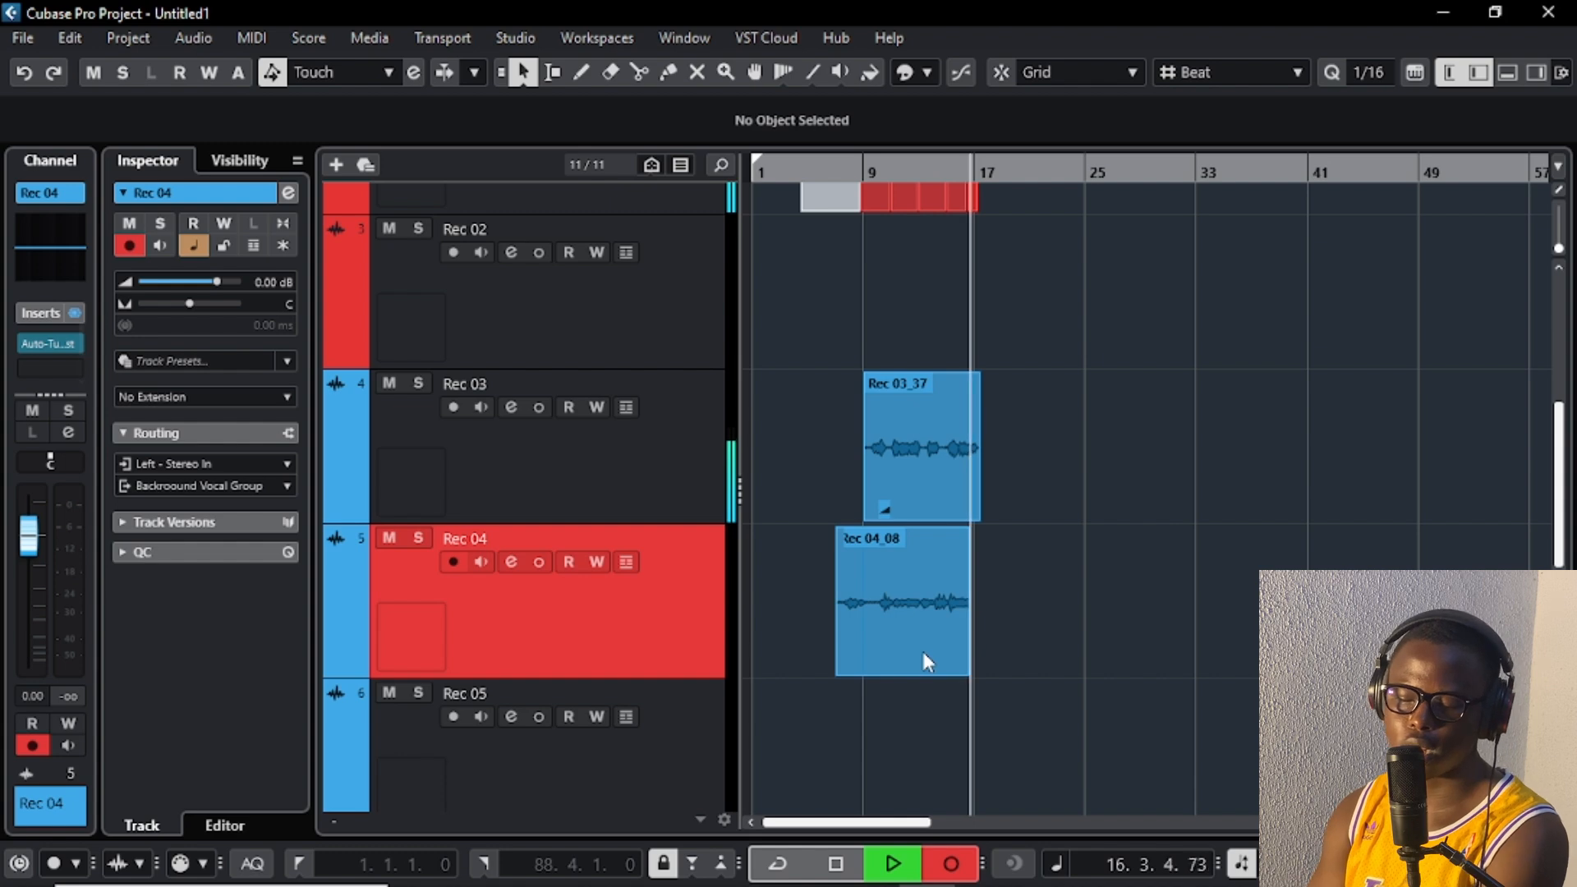
pyautogui.press('space')
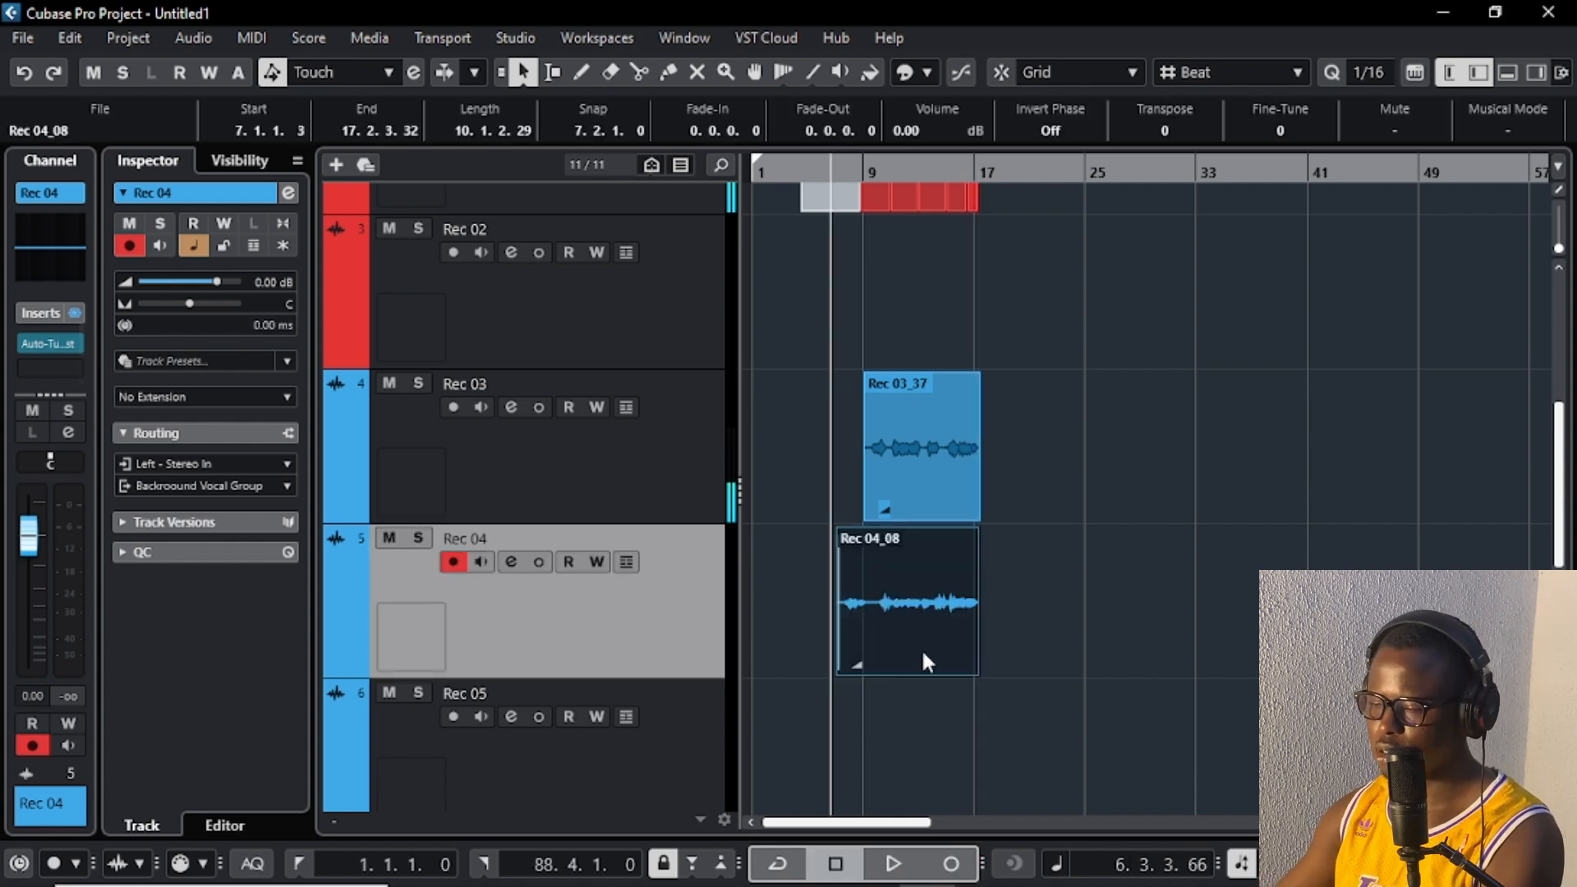
# Step: Split the Rec 04 take at about 9.2.4 and delete the part before the split
pyautogui.scroll(5, 922, 652)
pyautogui.click(749, 821)
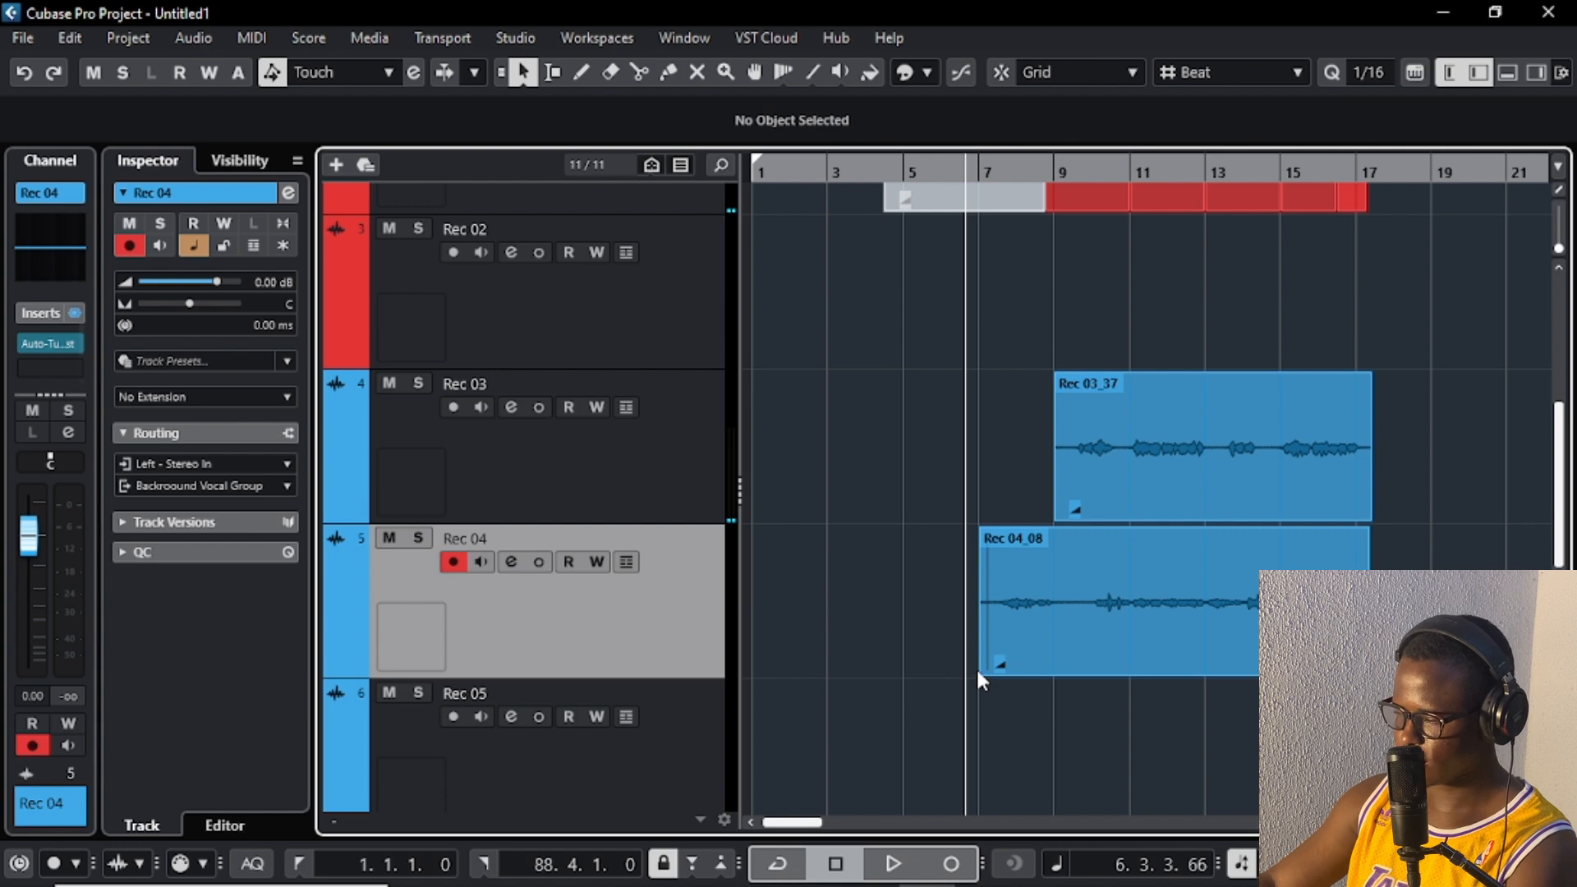
pyautogui.moveTo(979, 673); pyautogui.dragTo(969, 749)
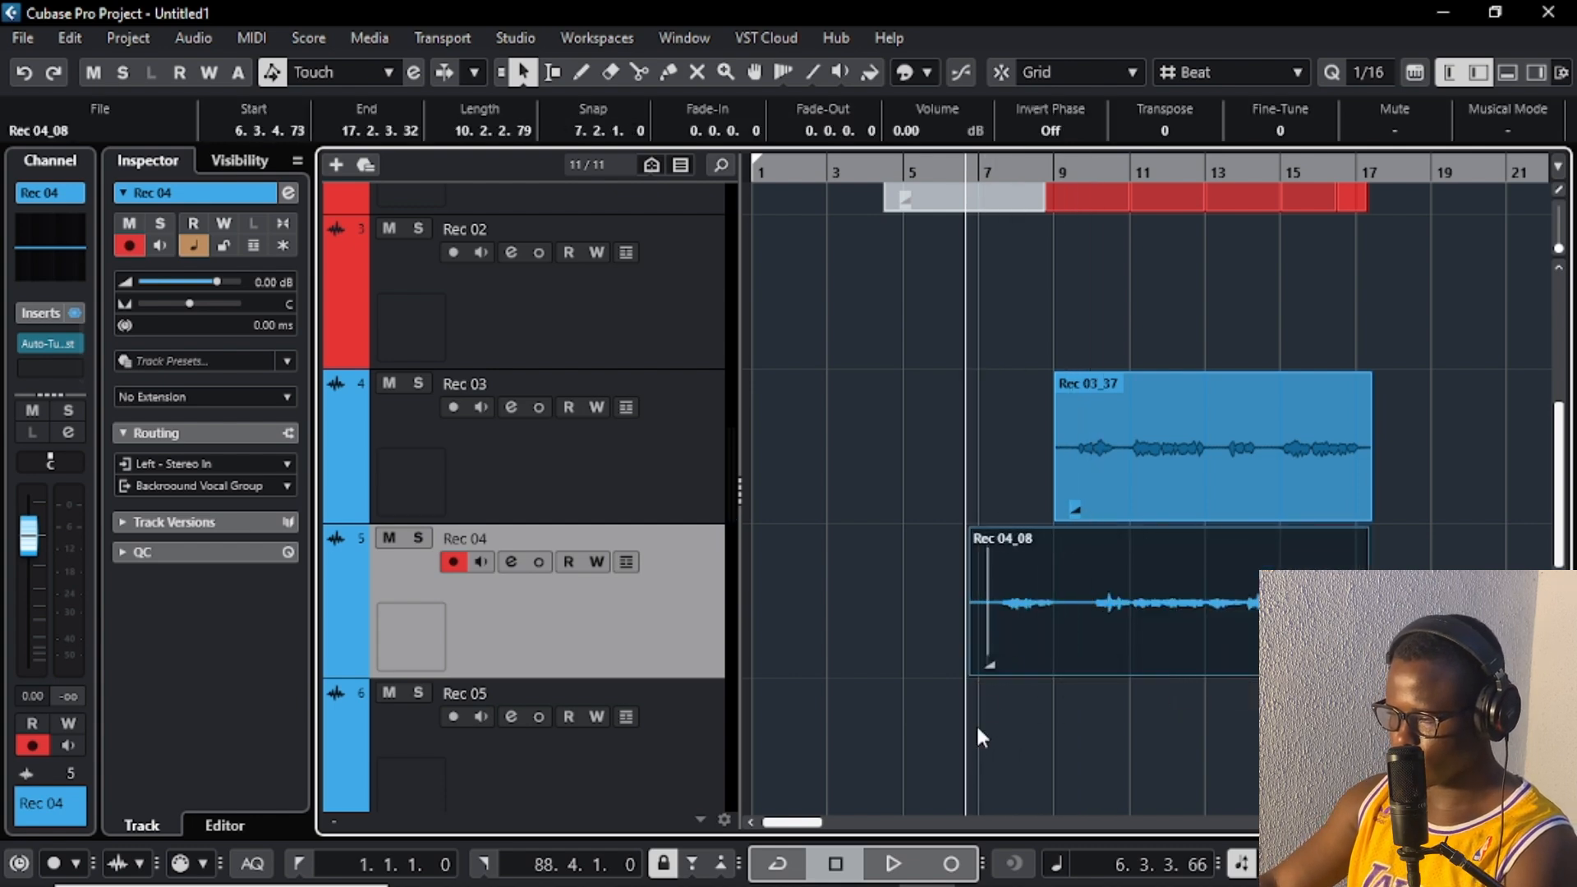
pyautogui.keyDown('alt'); pyautogui.click(1072, 636); pyautogui.keyUp('alt')
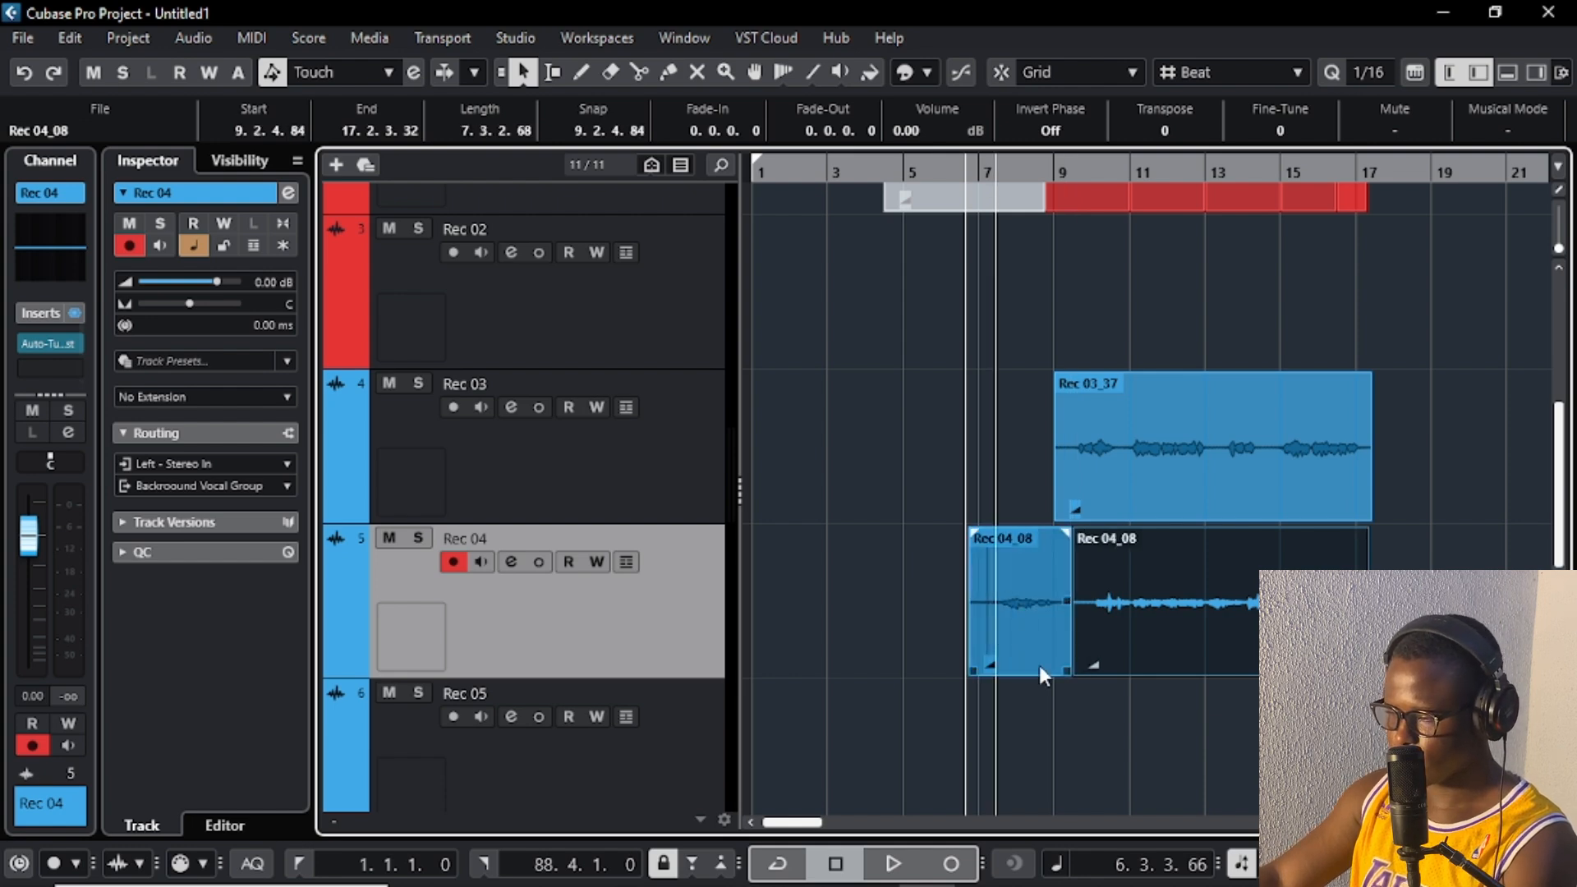
pyautogui.click(1022, 637)
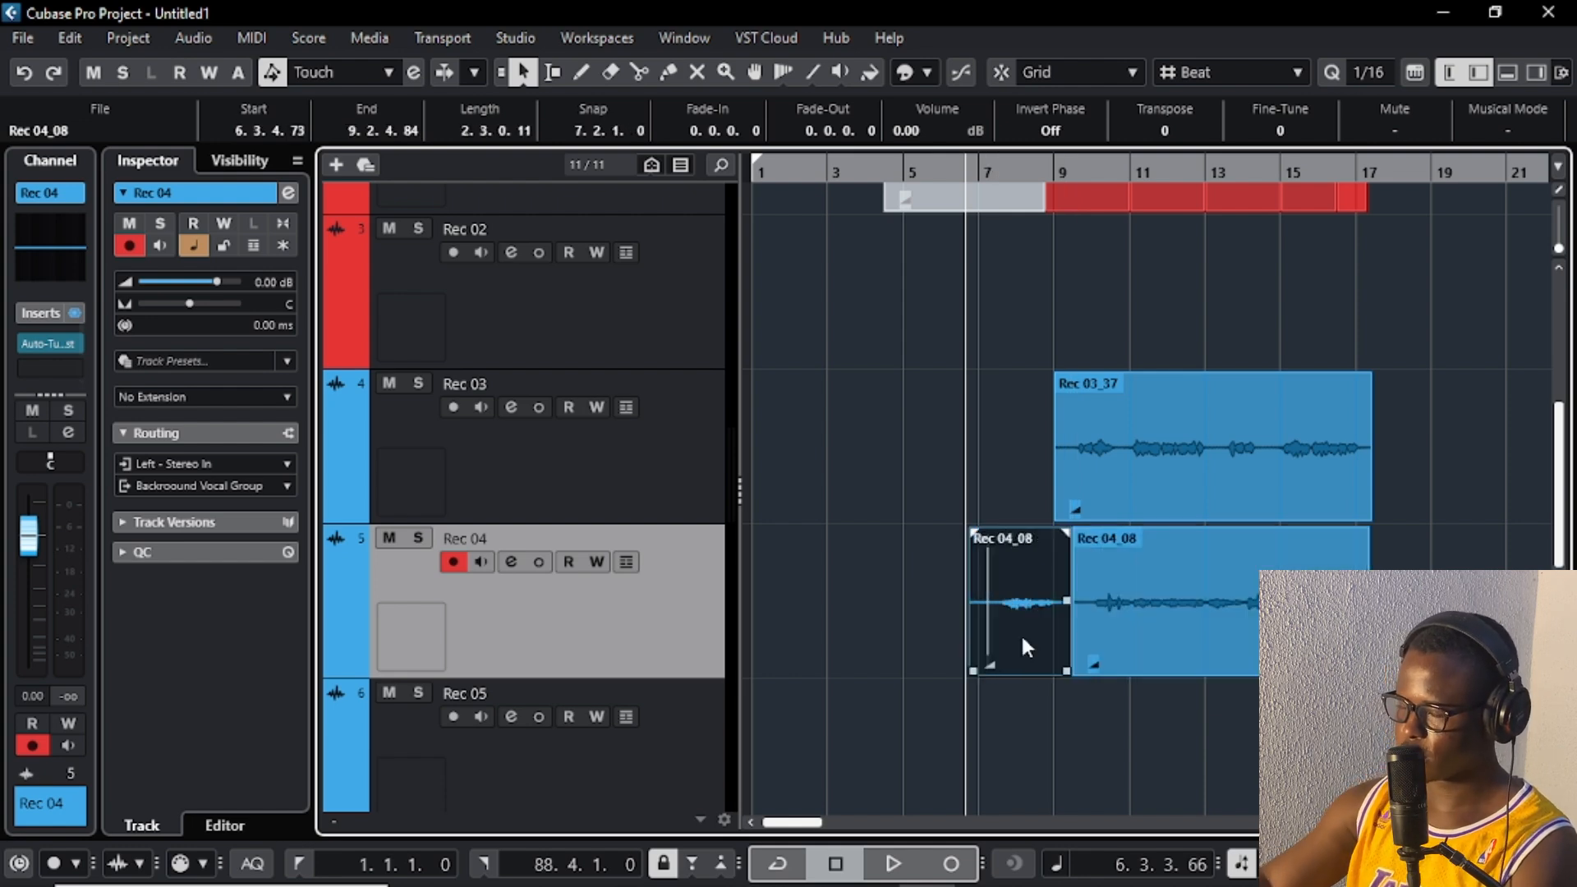
pyautogui.press('Delete')
# Step: Play back both background takes and raise the Rec 04 track's volume to 6.02 dB to match Rec 03
pyautogui.press('space')
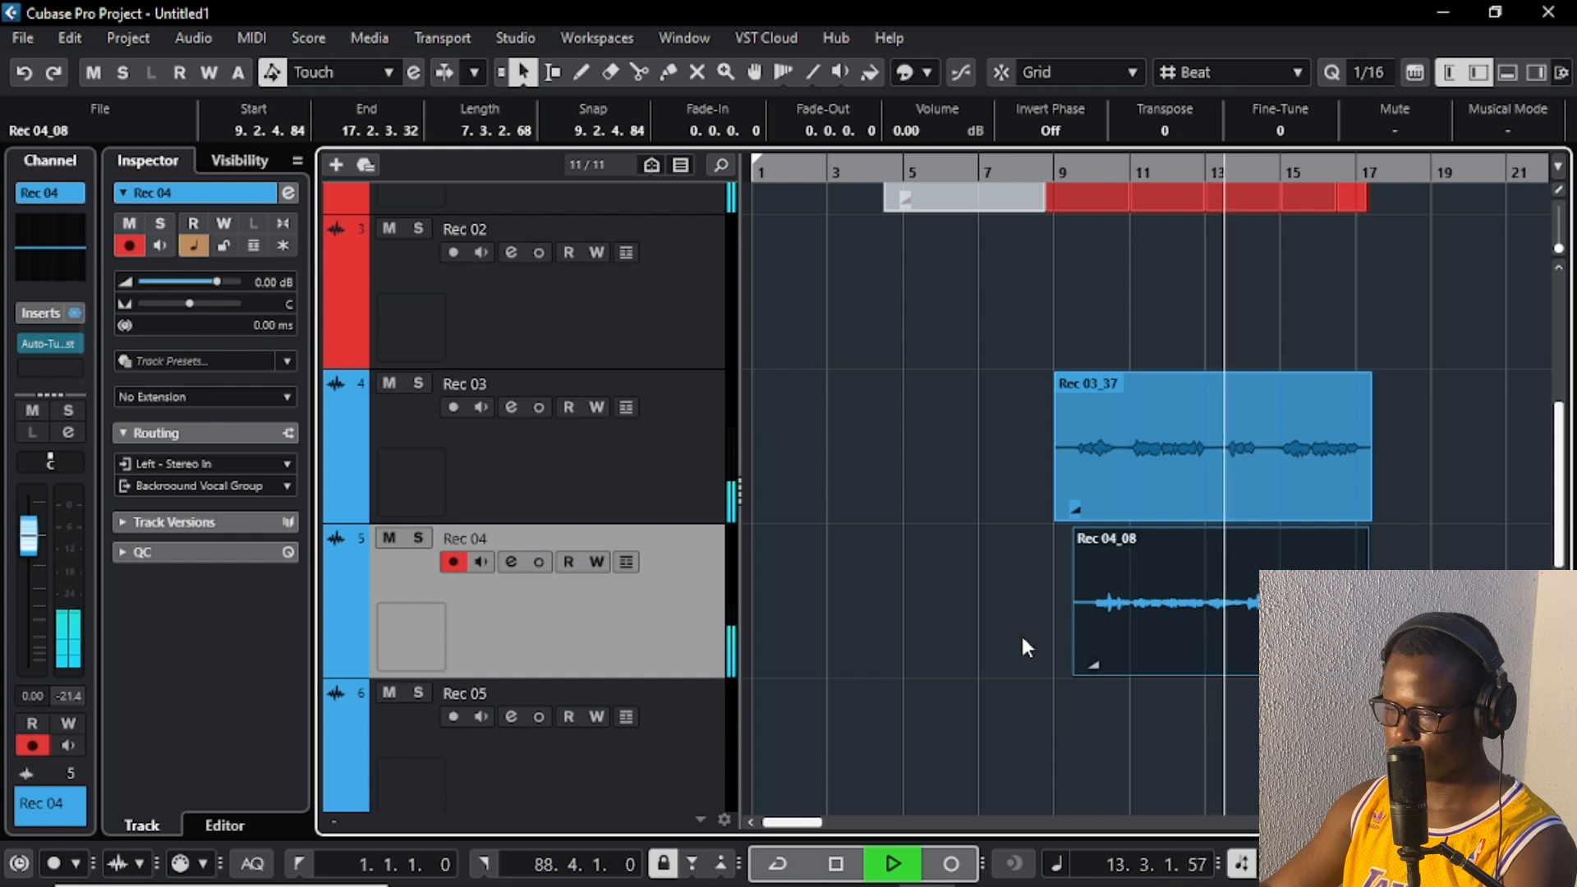
pyautogui.click(684, 465)
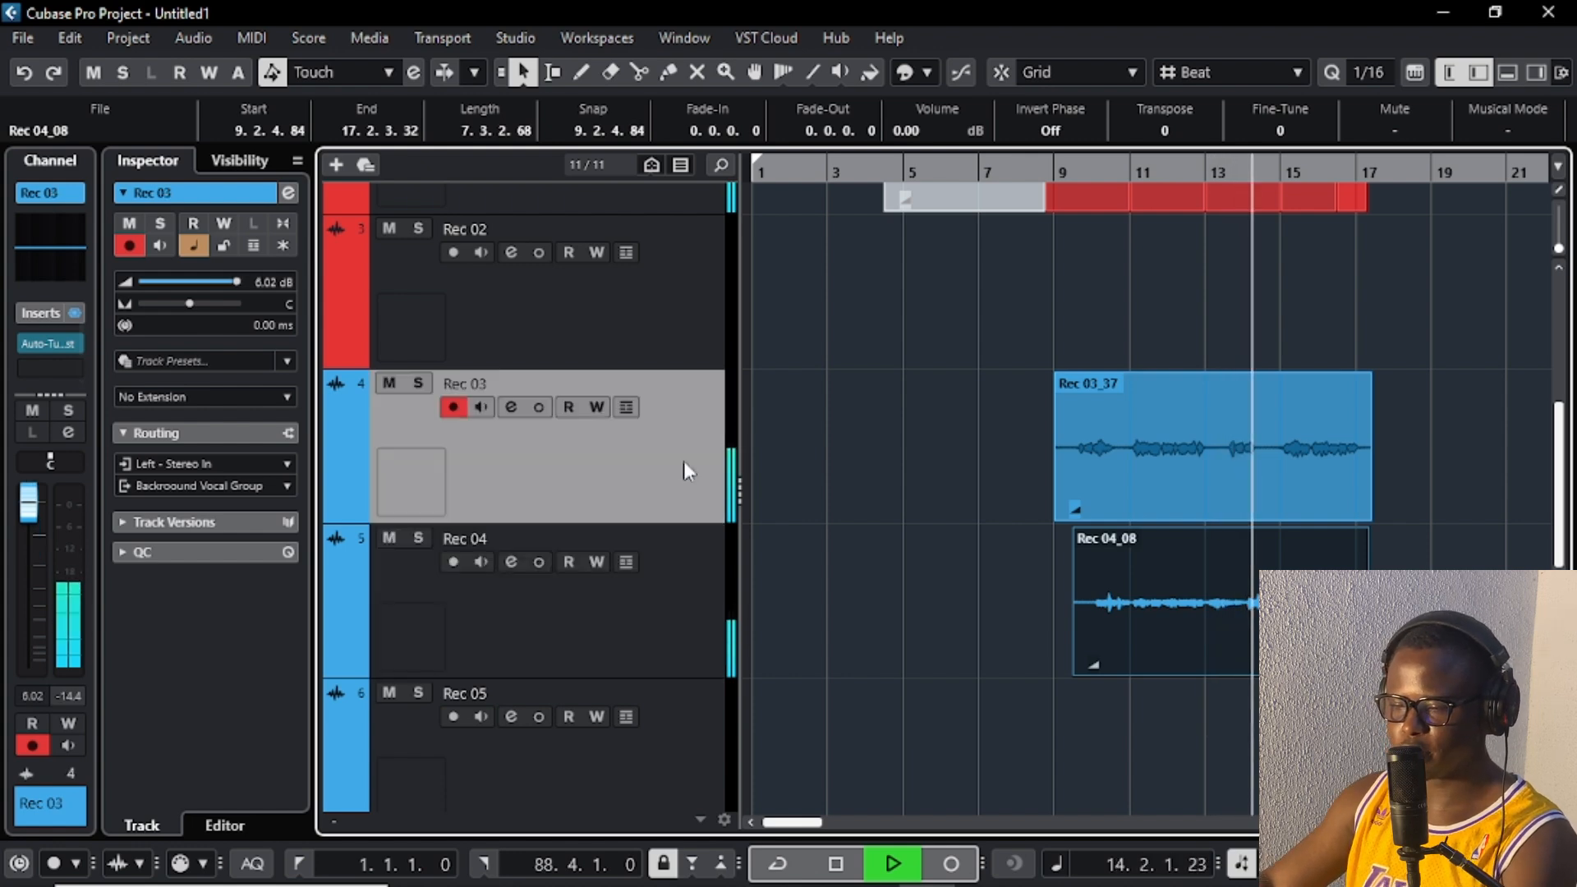
pyautogui.click(608, 603)
pyautogui.keyDown('ctrl'); pyautogui.click(29, 546); pyautogui.keyUp('ctrl')
pyautogui.moveTo(29, 546); pyautogui.dragTo(29, 503)
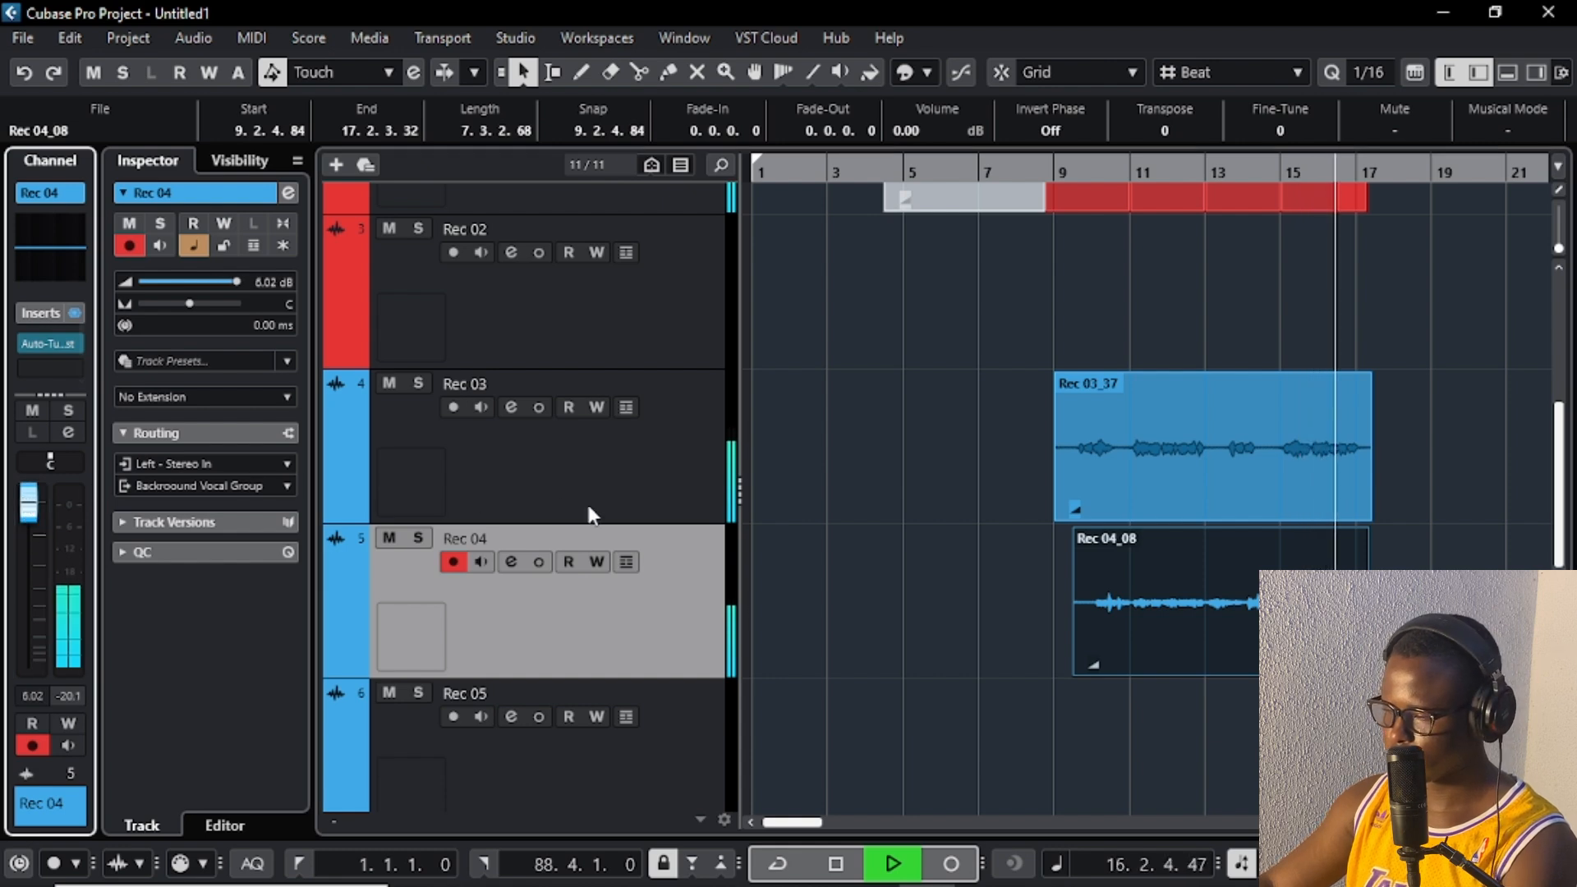
# Step: Stop playback, pan the Rec 03 track to L50 and pan the Rec 04 track to R50
pyautogui.click(1078, 171)
pyautogui.press('space')
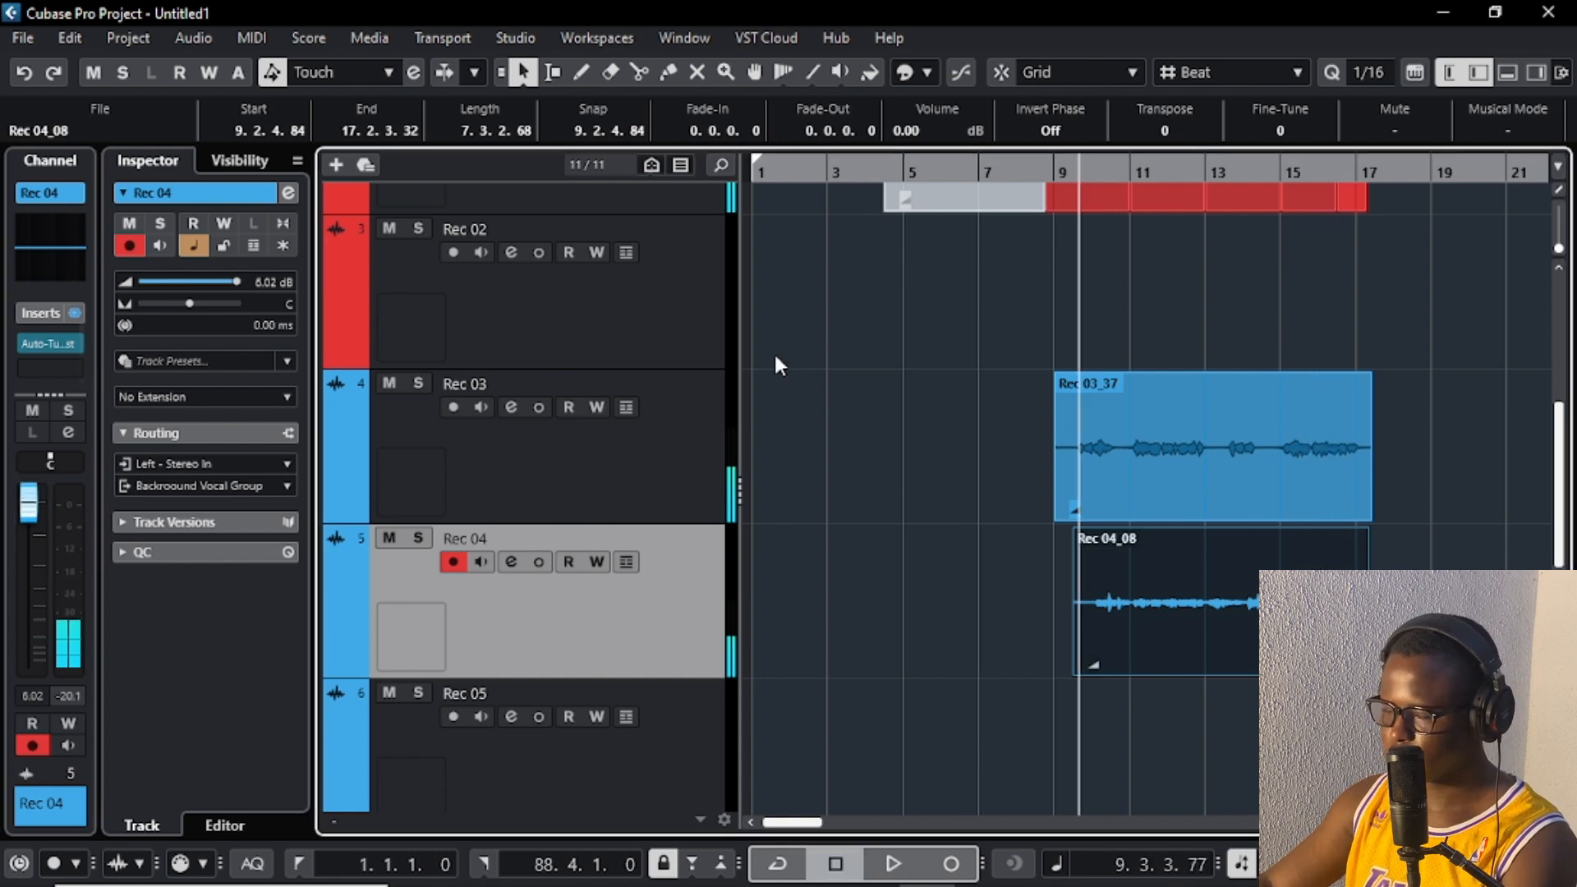
pyautogui.click(549, 491)
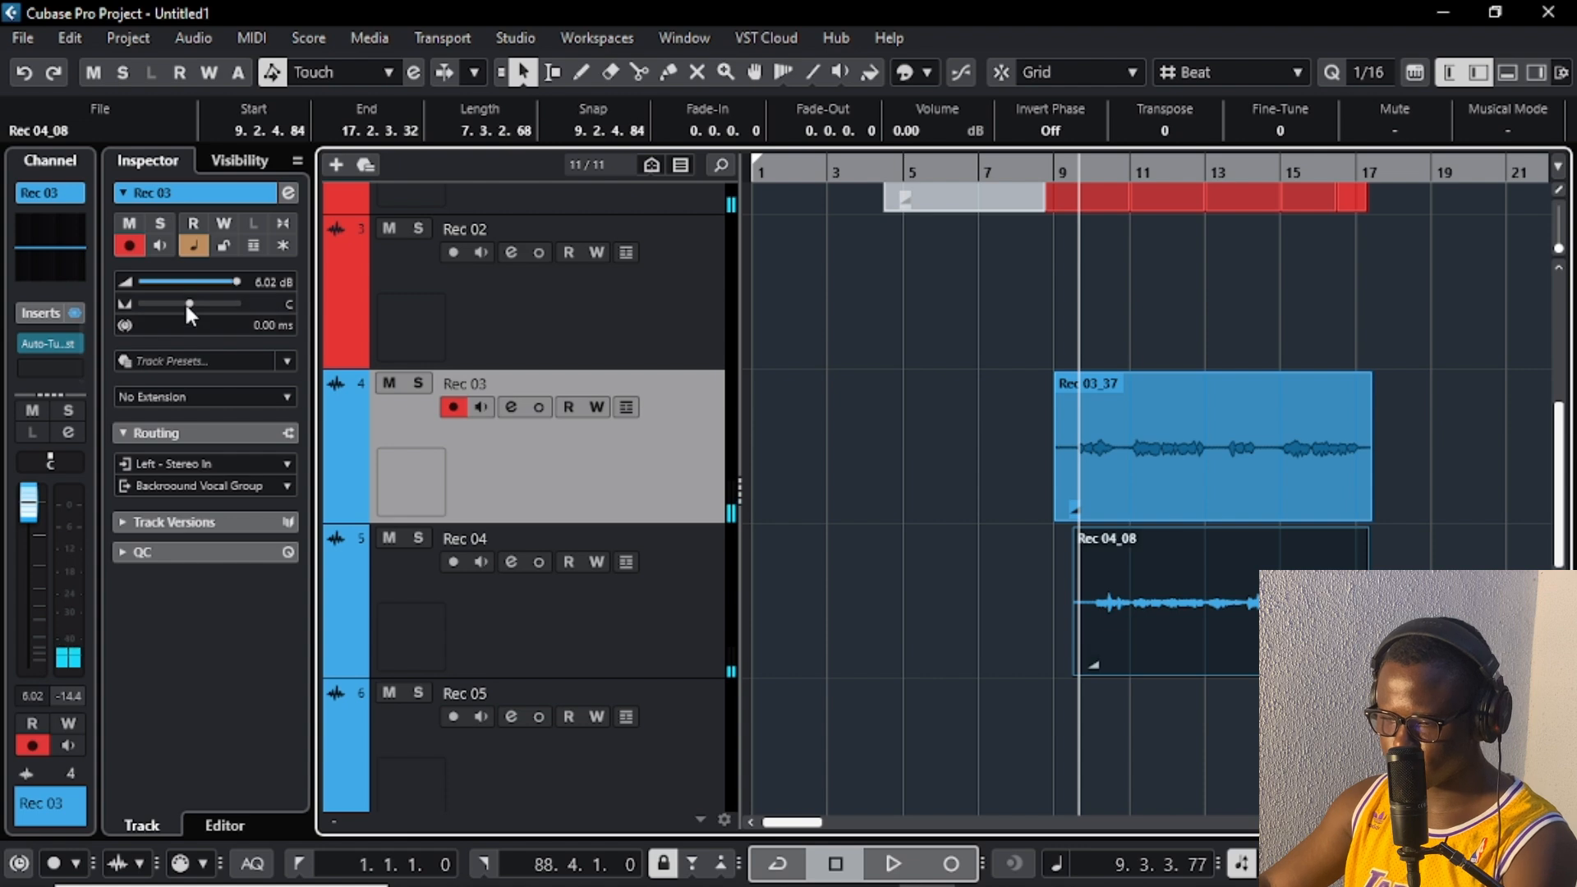
pyautogui.click(289, 302)
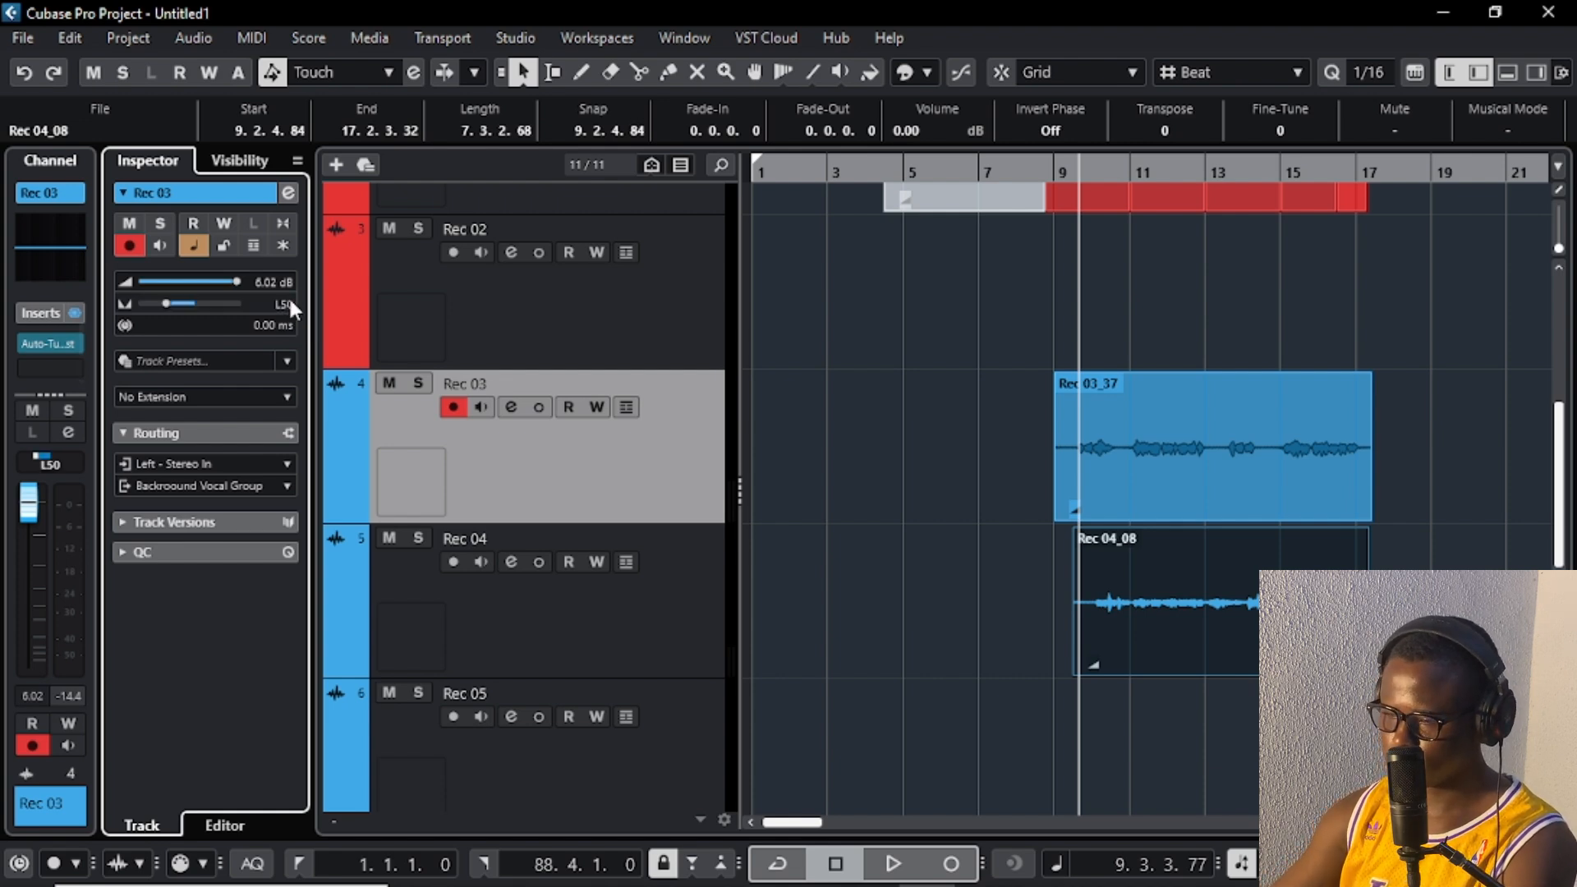
pyautogui.click(575, 660)
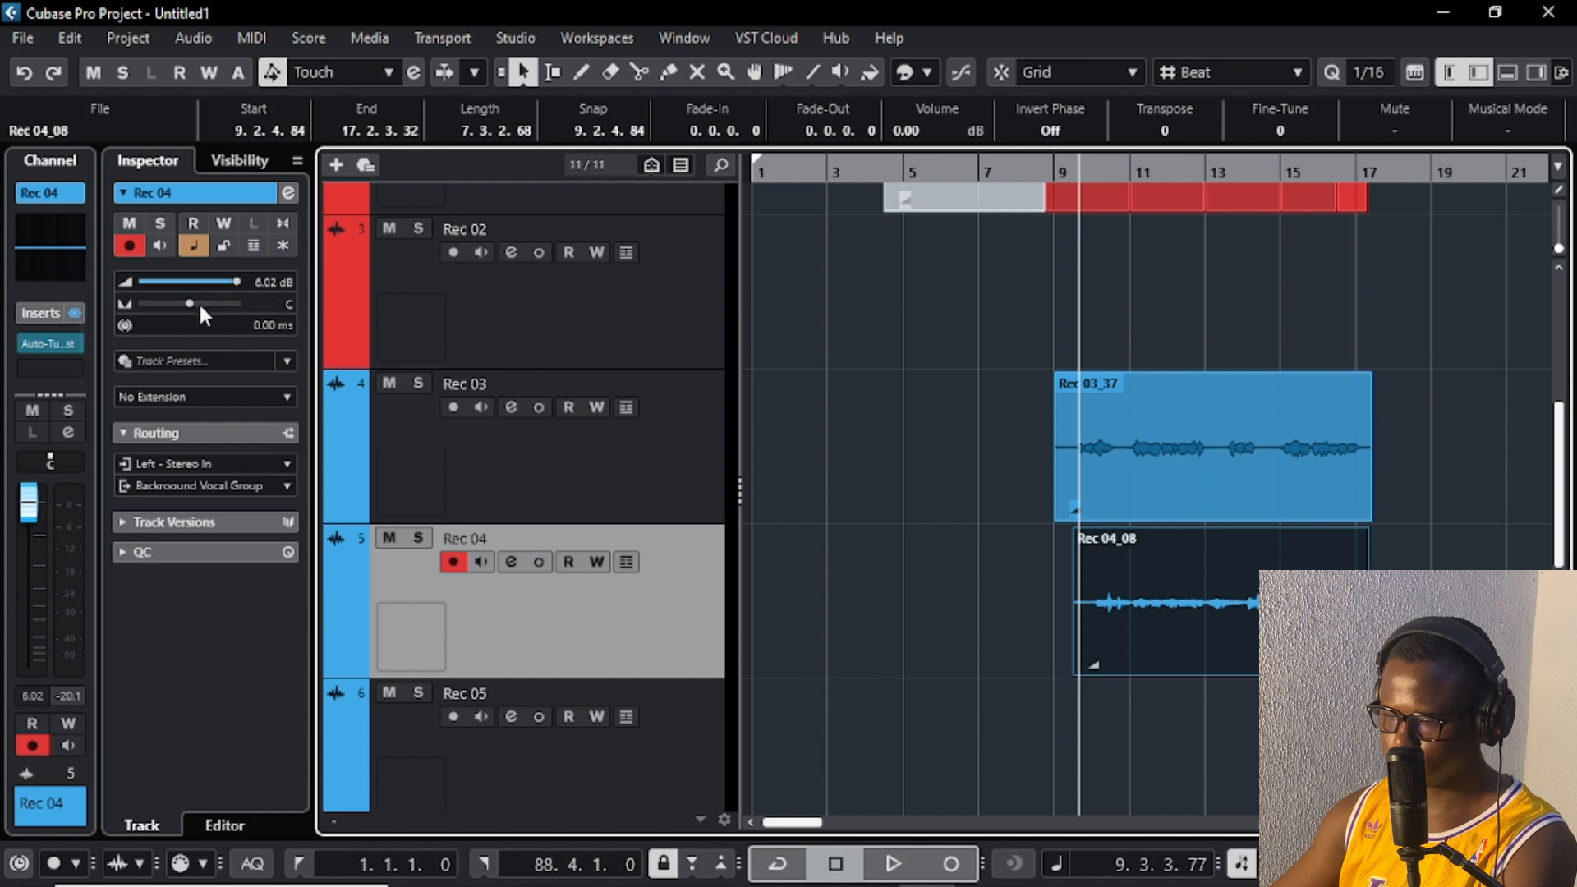
pyautogui.doubleClick(288, 303)
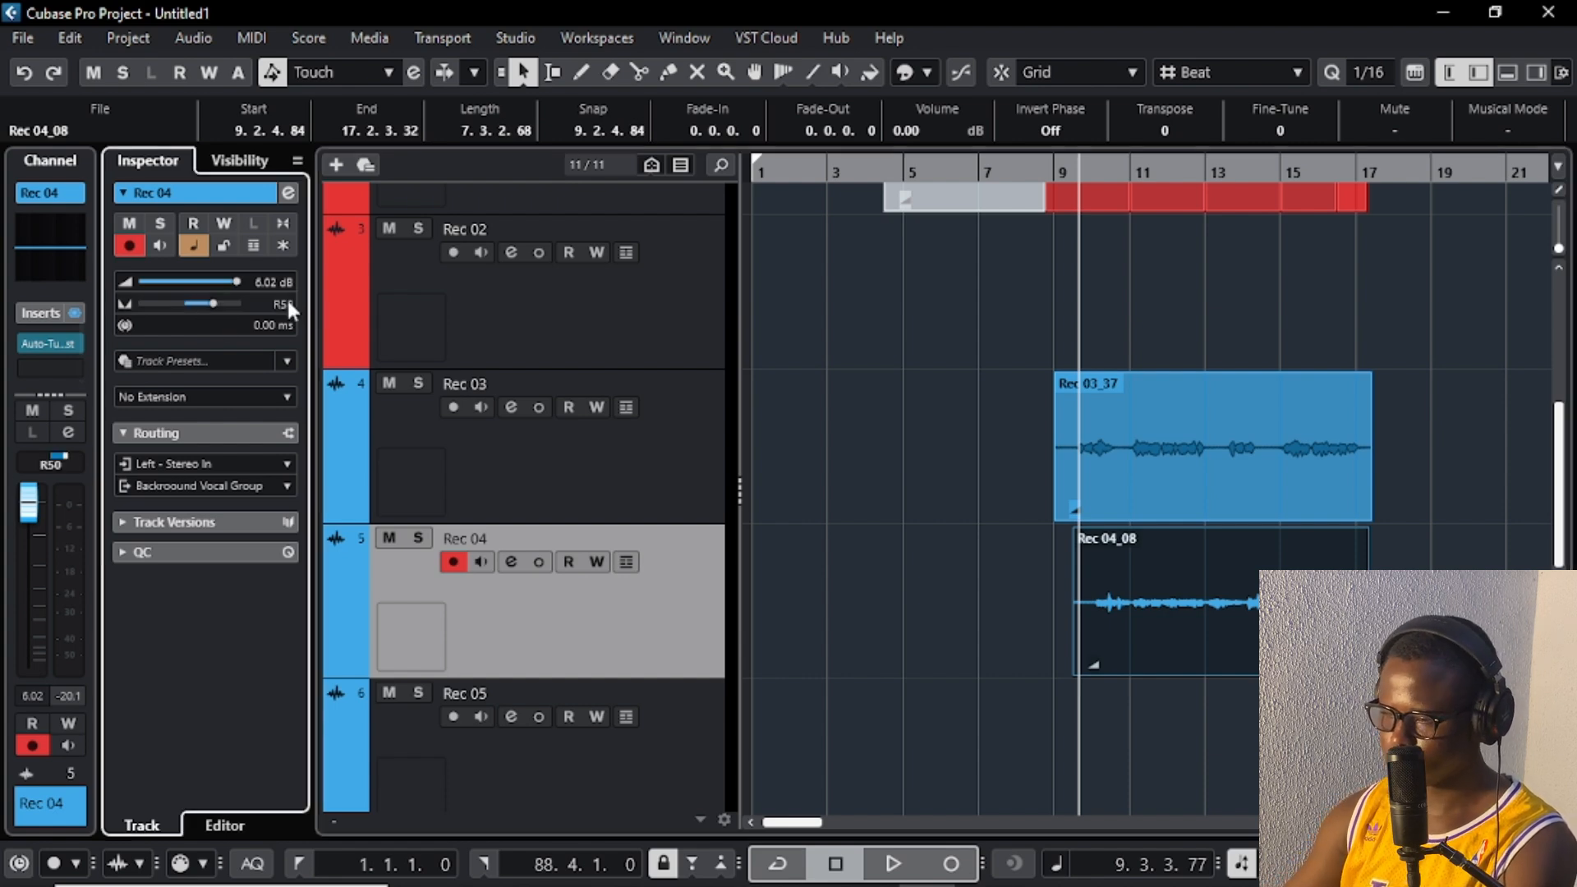
# Step: Play back from bar 9 to hear the panned background vocals and examine the Rec 03 and Rec 04 waveforms
pyautogui.click(1054, 172)
pyautogui.press('space')
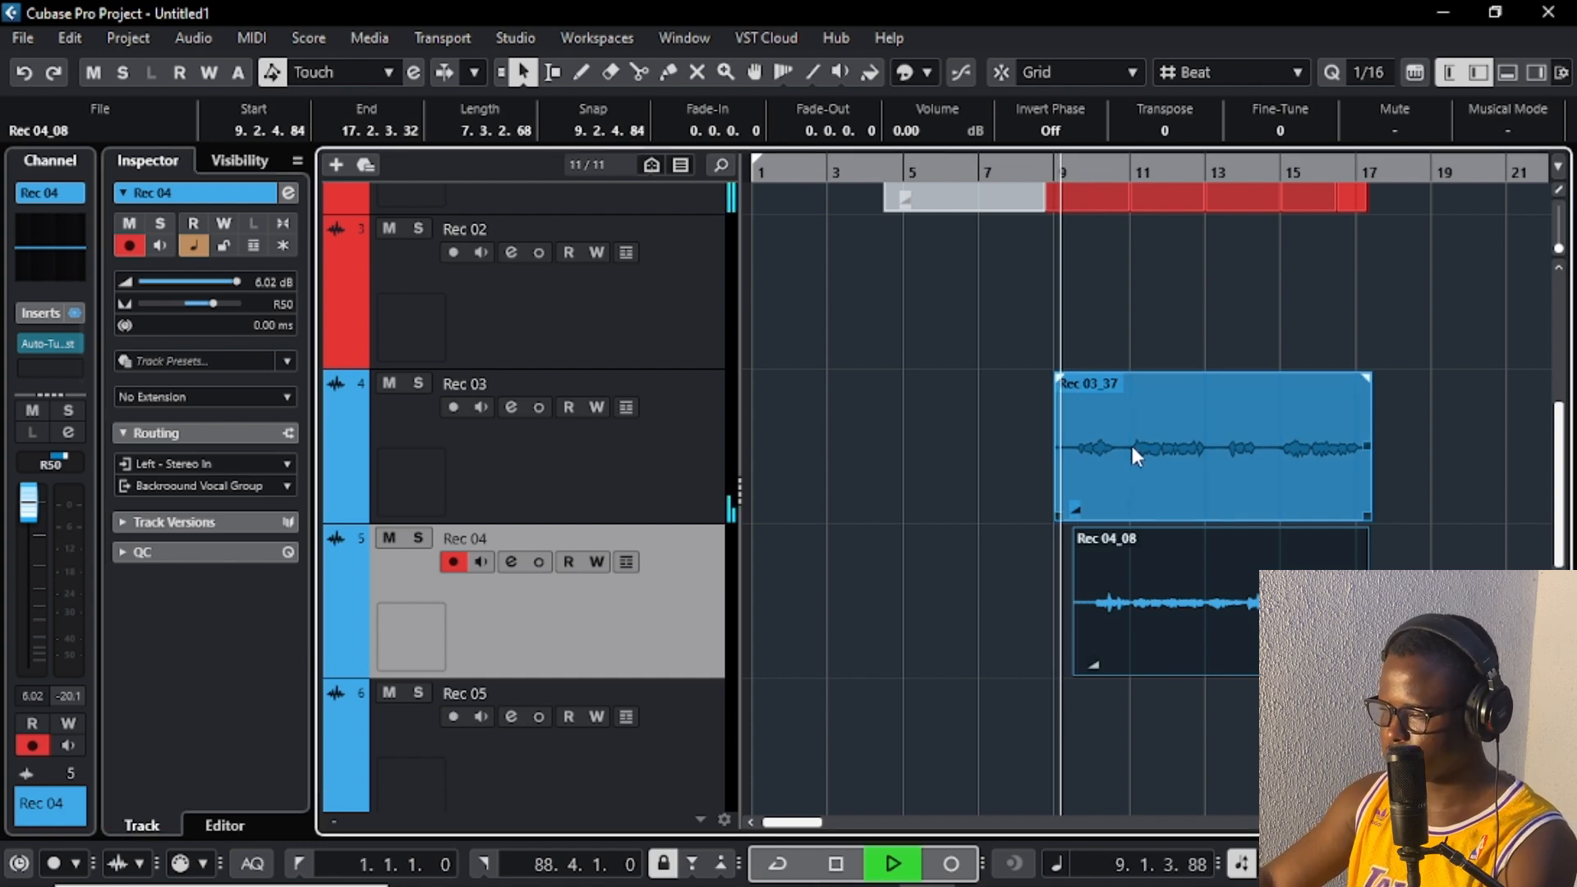
pyautogui.scroll(1, 1140, 451)
pyautogui.scroll(1, 1139, 450)
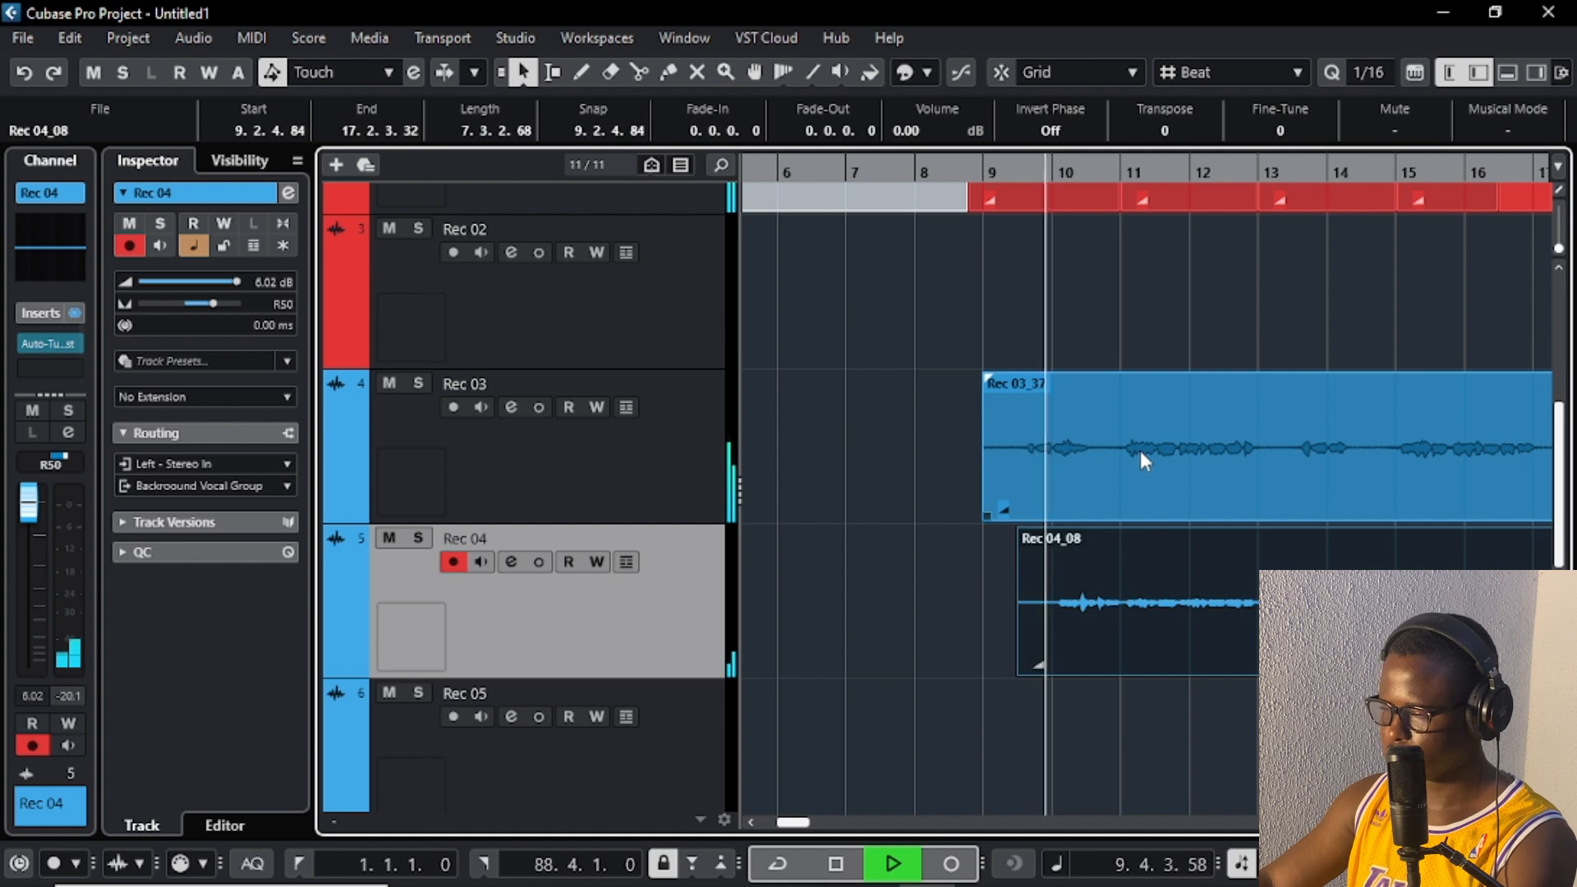
pyautogui.click(1093, 596)
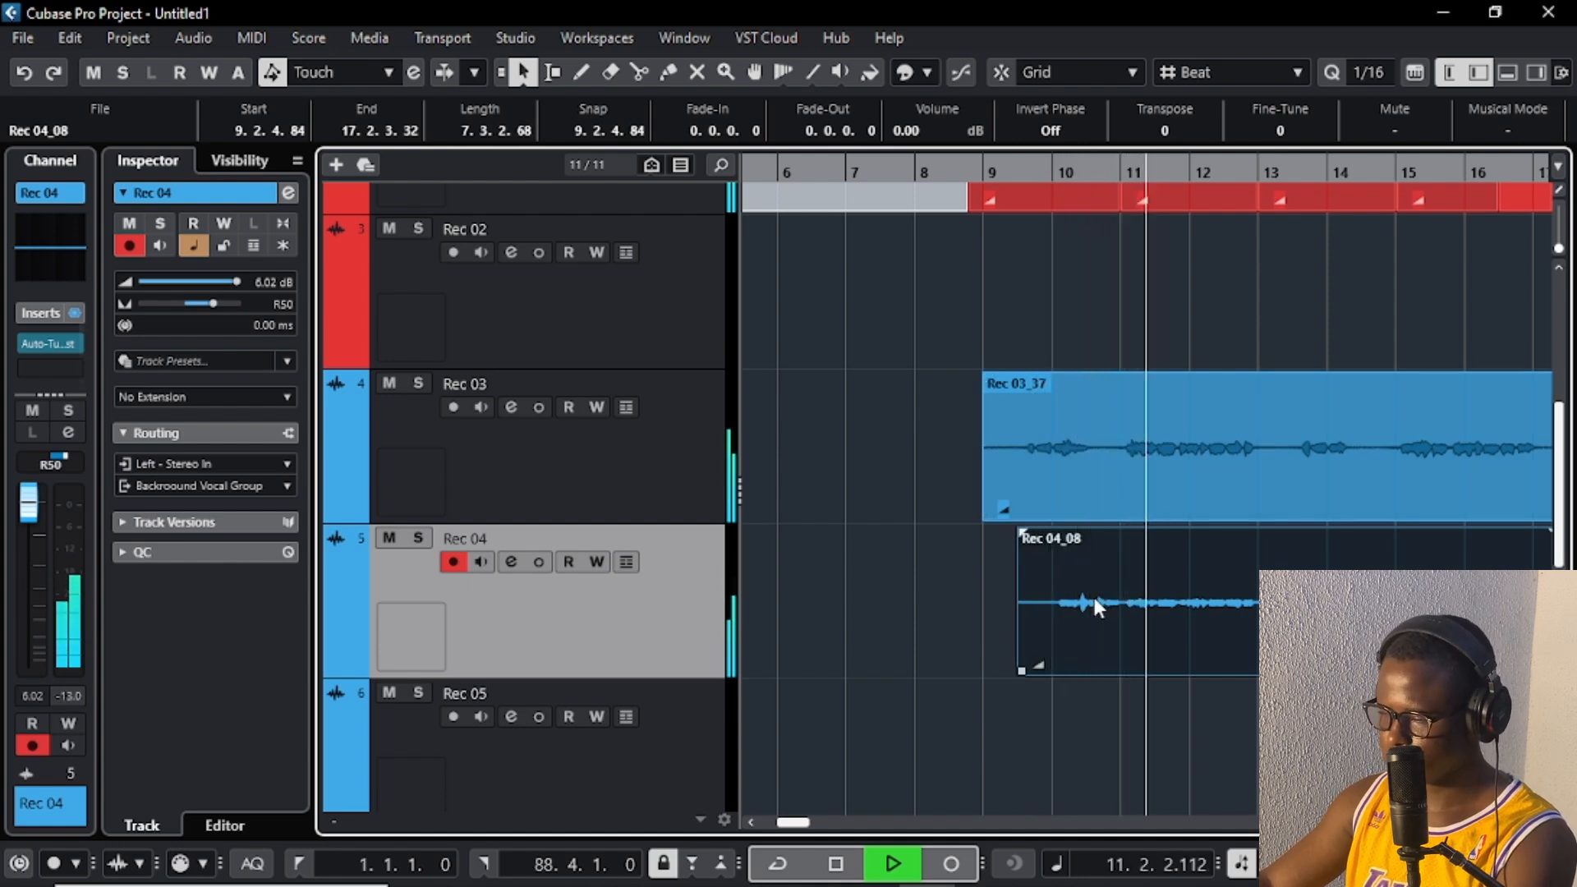
pyautogui.scroll(-3, 1094, 598)
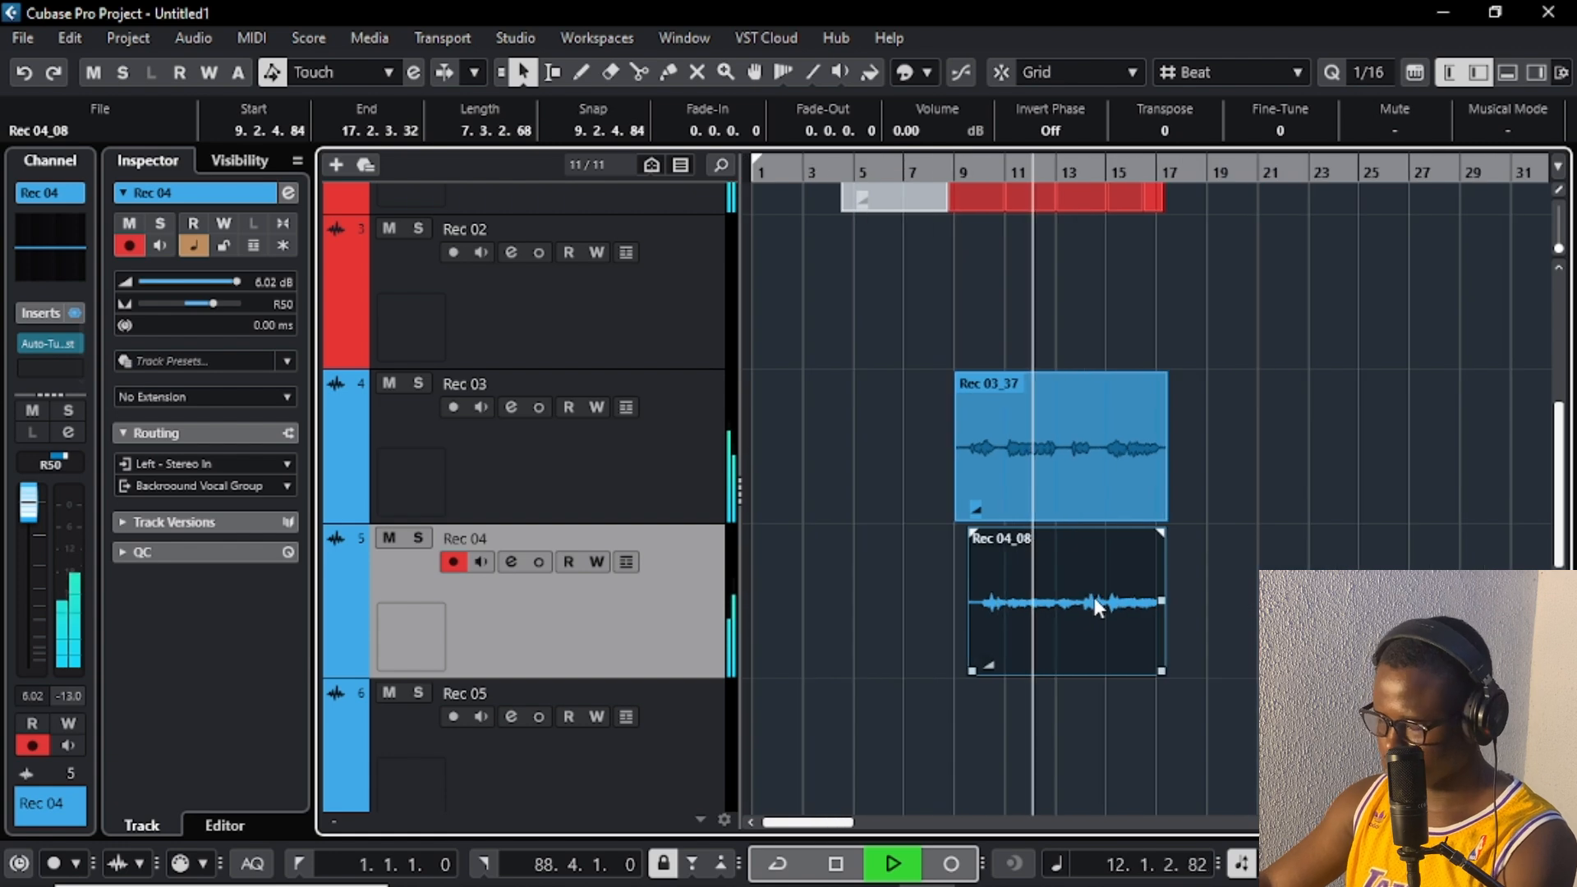
# Step: Examine the Rec 03 and Rec 04 takes against the rest of the arrangement during playback up to about bar 18
pyautogui.scroll(-2, 1092, 594)
pyautogui.scroll(3, 929, 628)
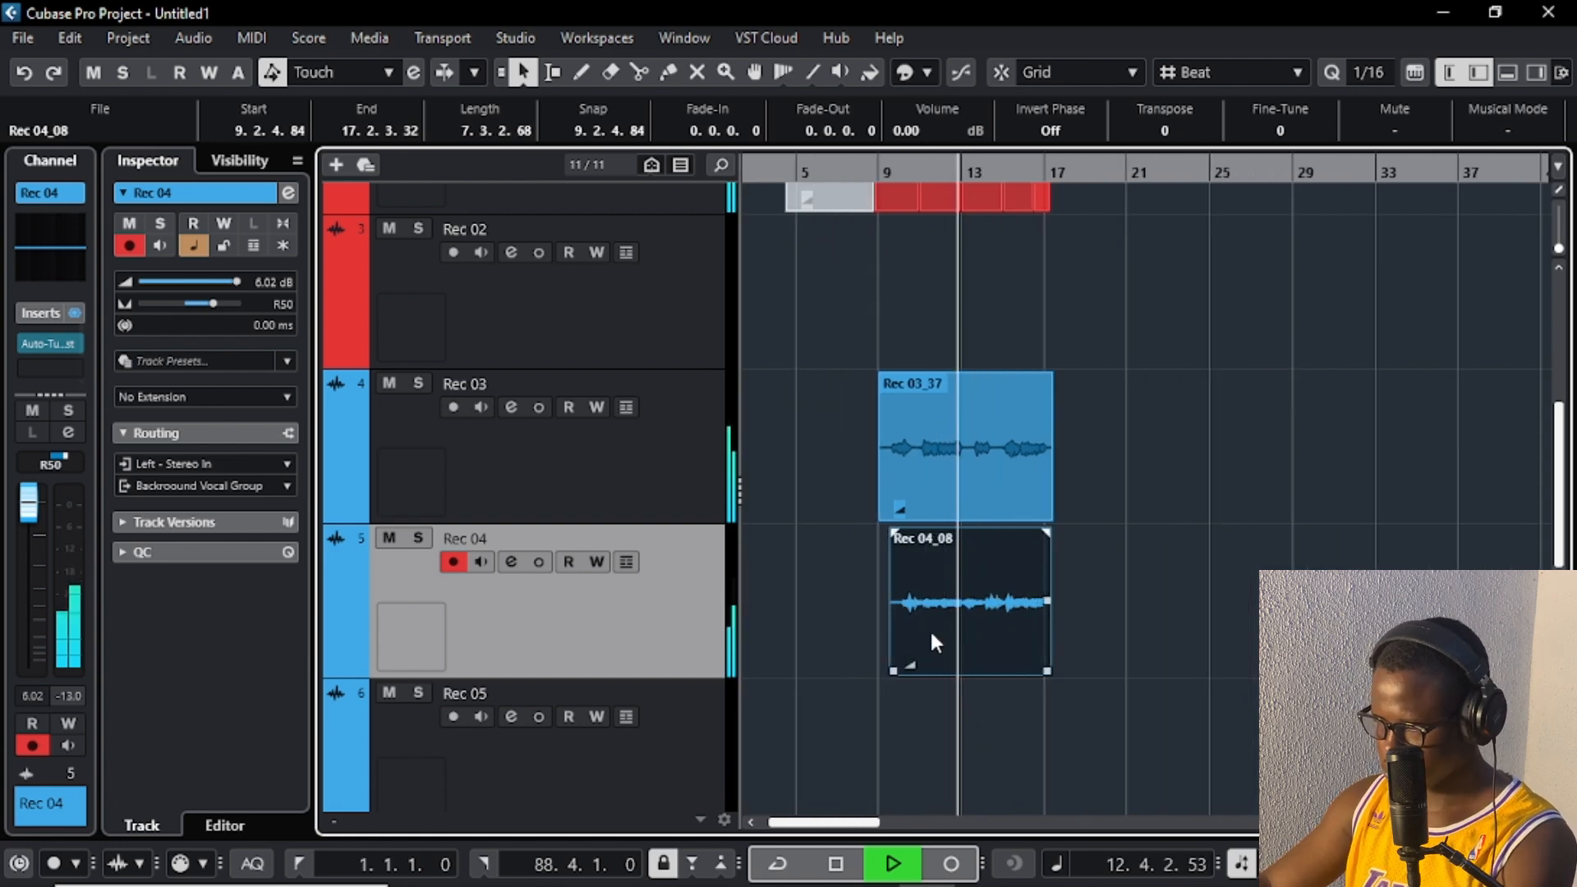
pyautogui.scroll(5, 932, 636)
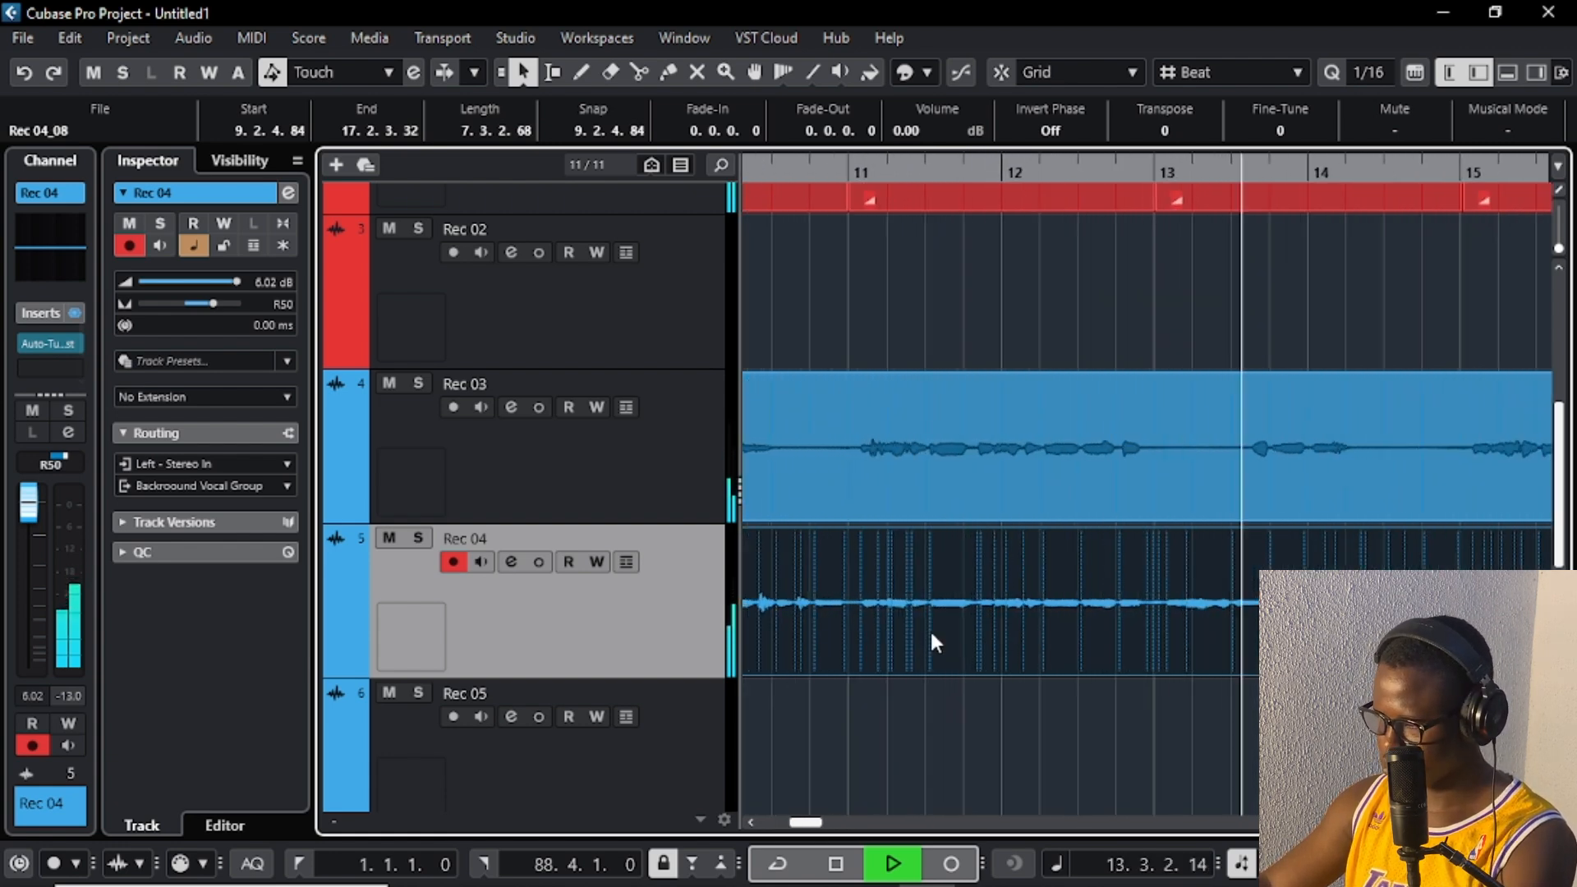
pyautogui.scroll(-4, 929, 628)
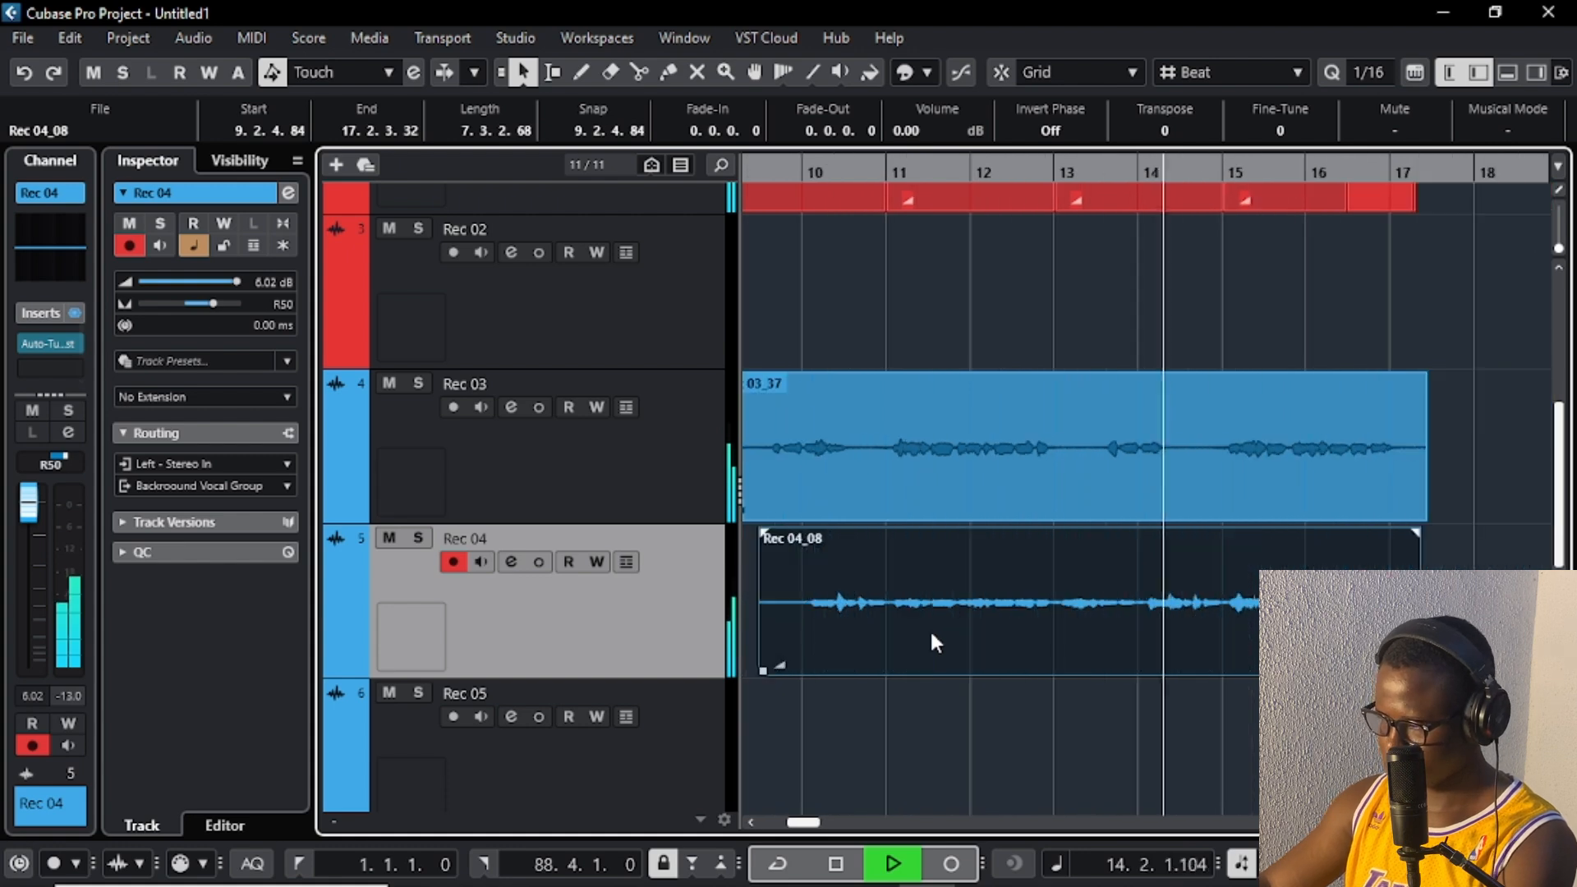
pyautogui.scroll(-4, 930, 628)
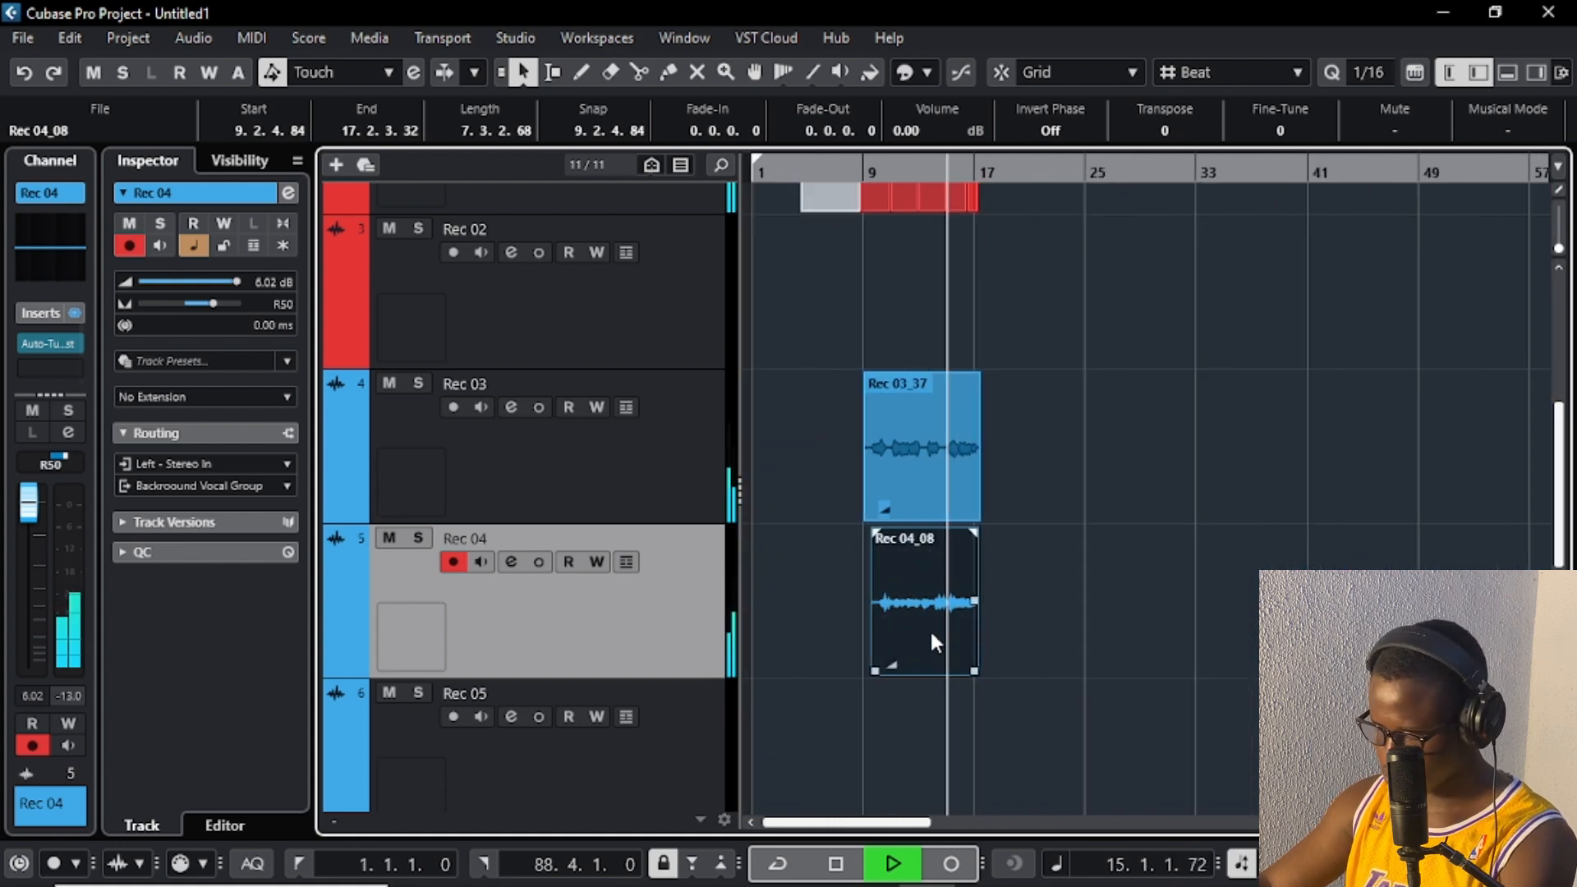
pyautogui.scroll(-3, 929, 628)
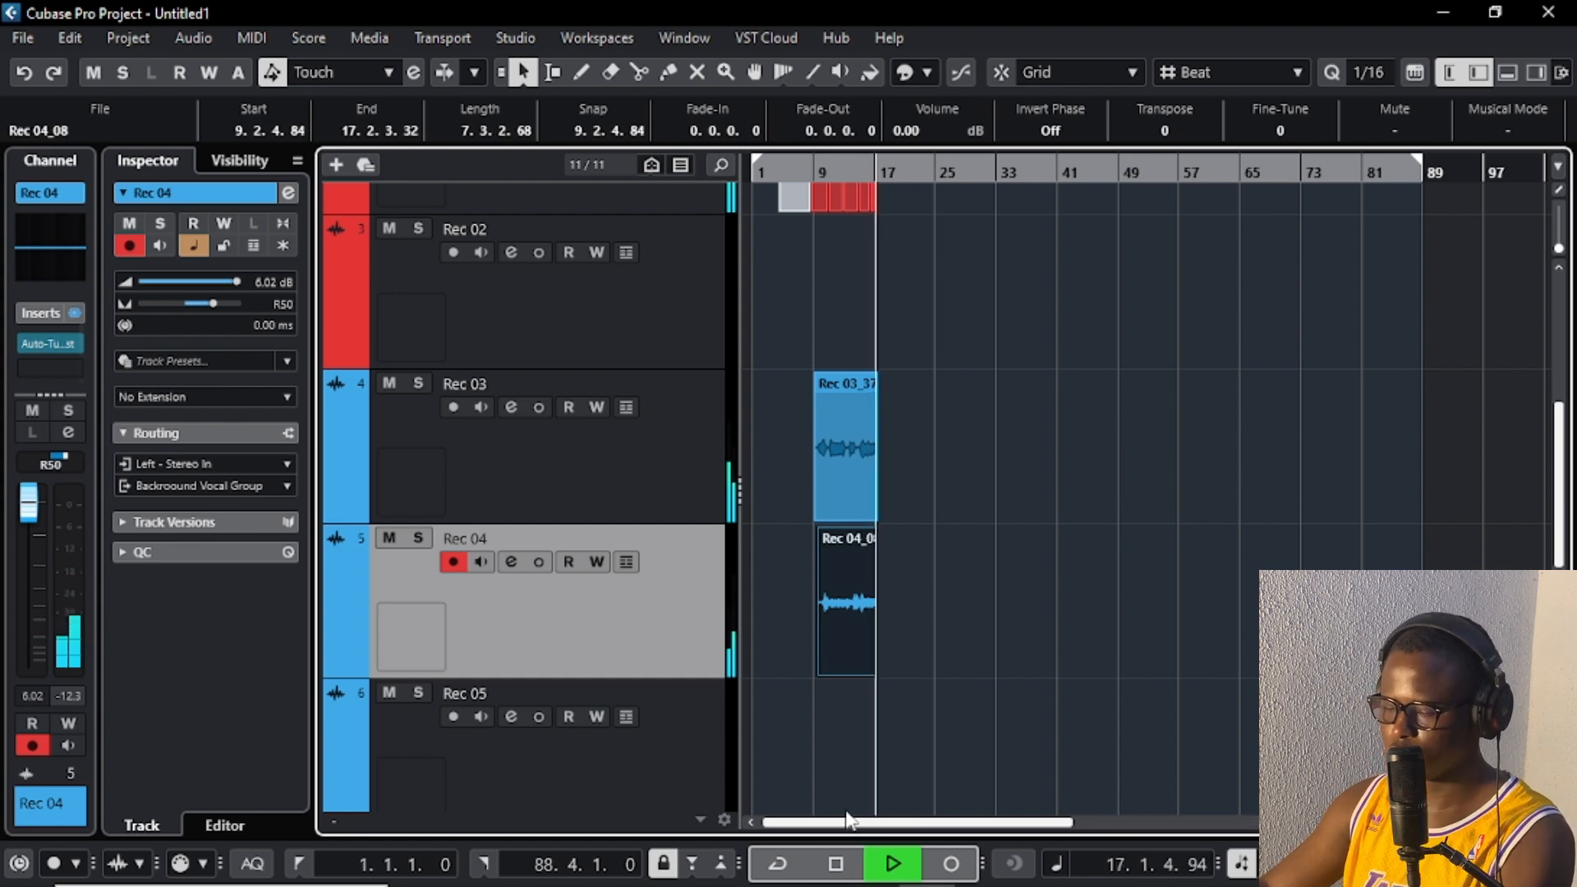
pyautogui.scroll(-5, 932, 592)
pyautogui.scroll(6, 819, 307)
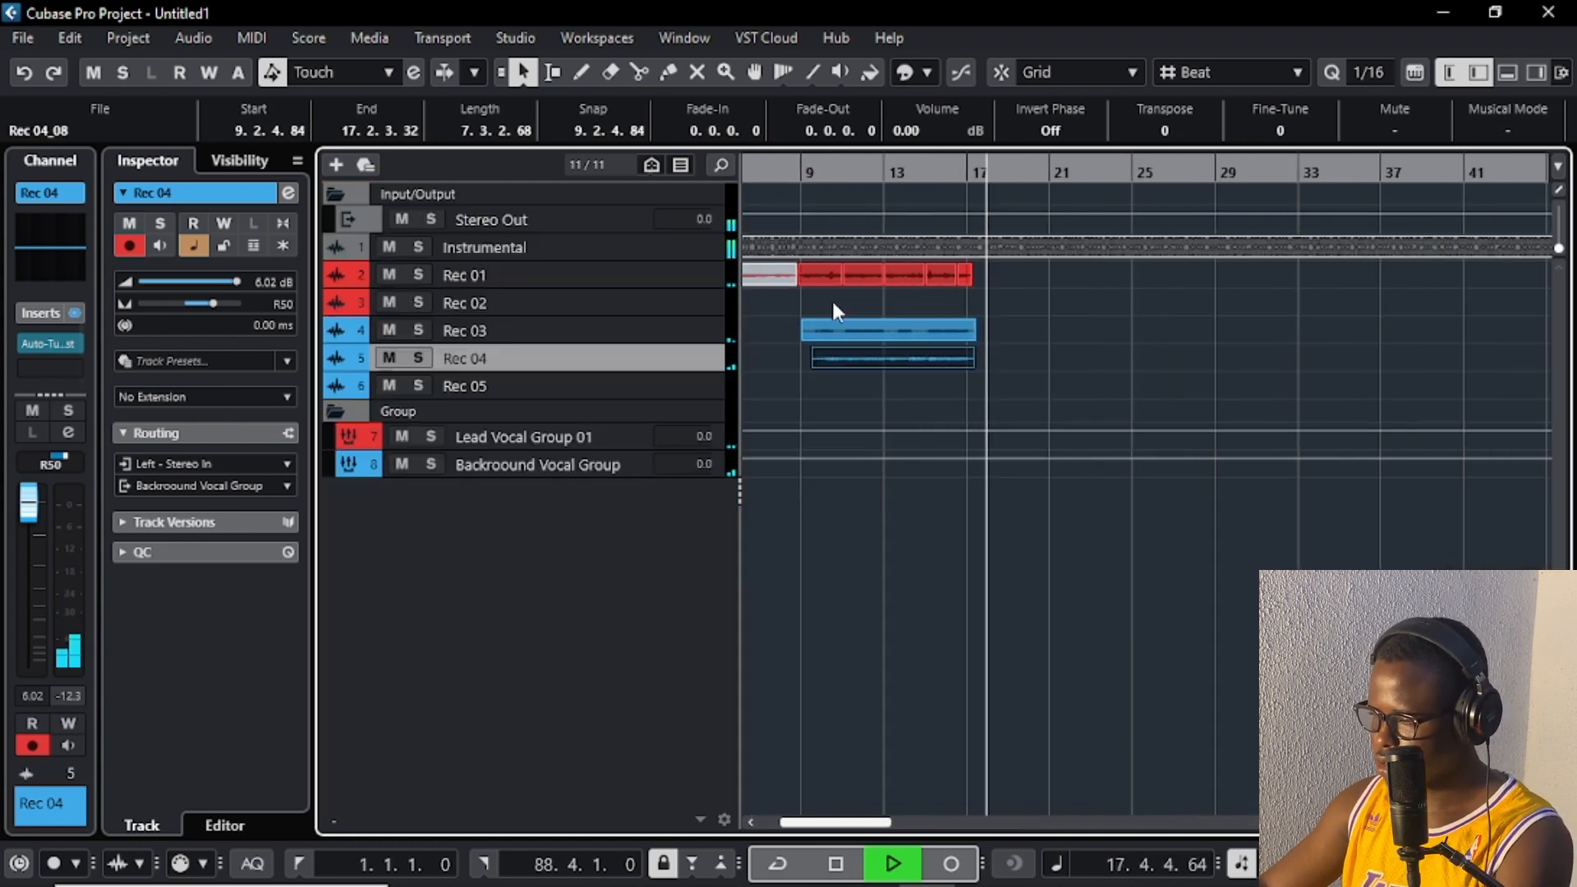
pyautogui.scroll(4, 1296, 535)
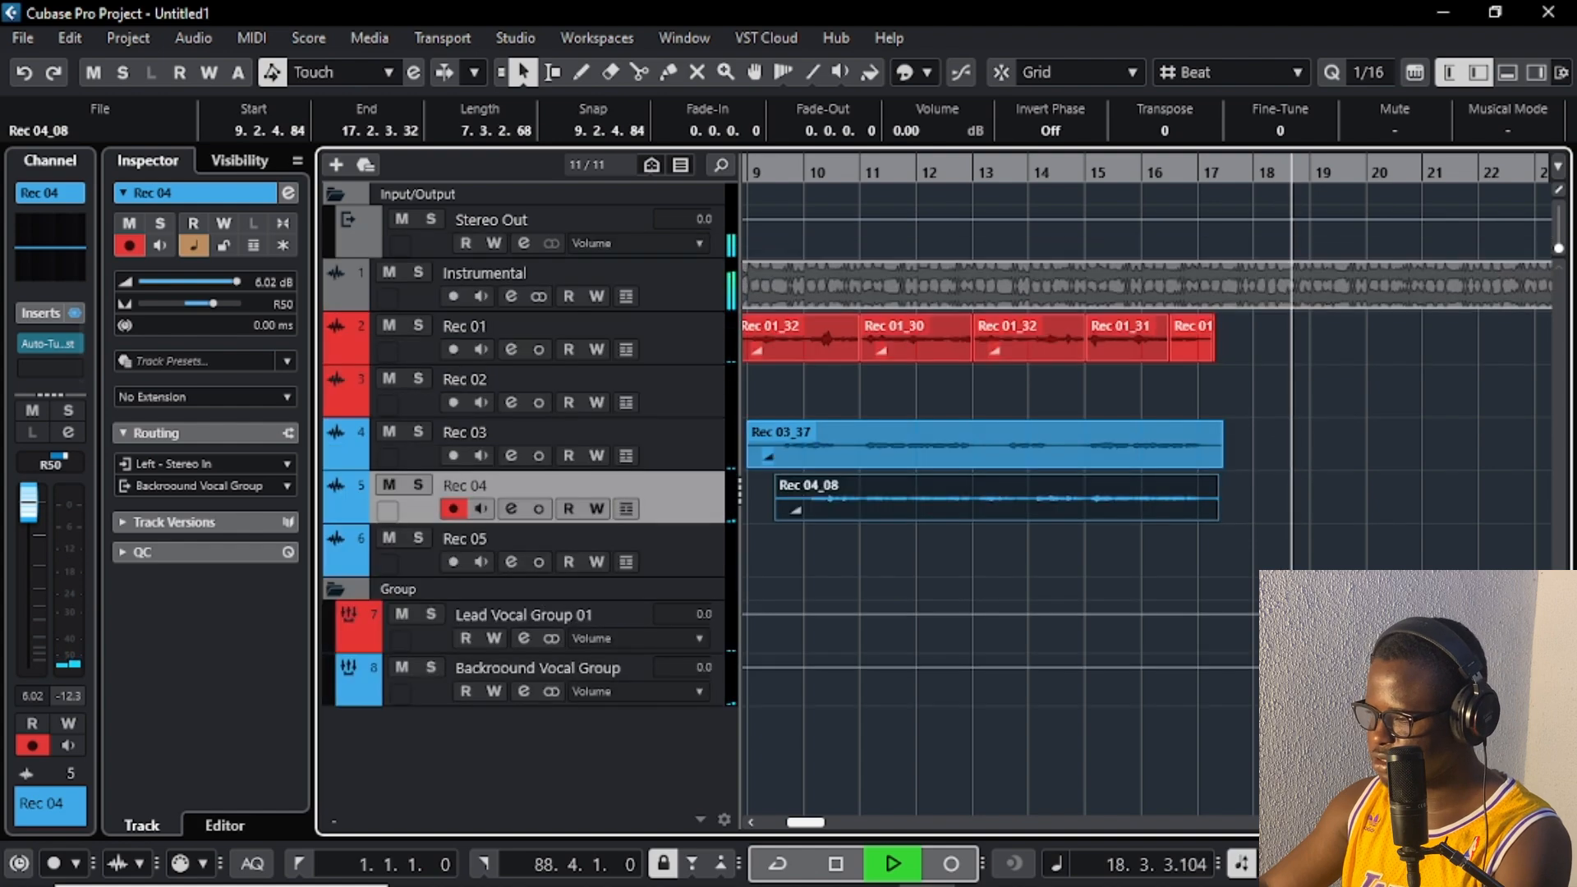
# Step: Select the last Rec 01 clip, play back the end of the lead vocal from about bar 16 and stop playback
pyautogui.scroll(4, 1248, 476)
pyautogui.click(1179, 473)
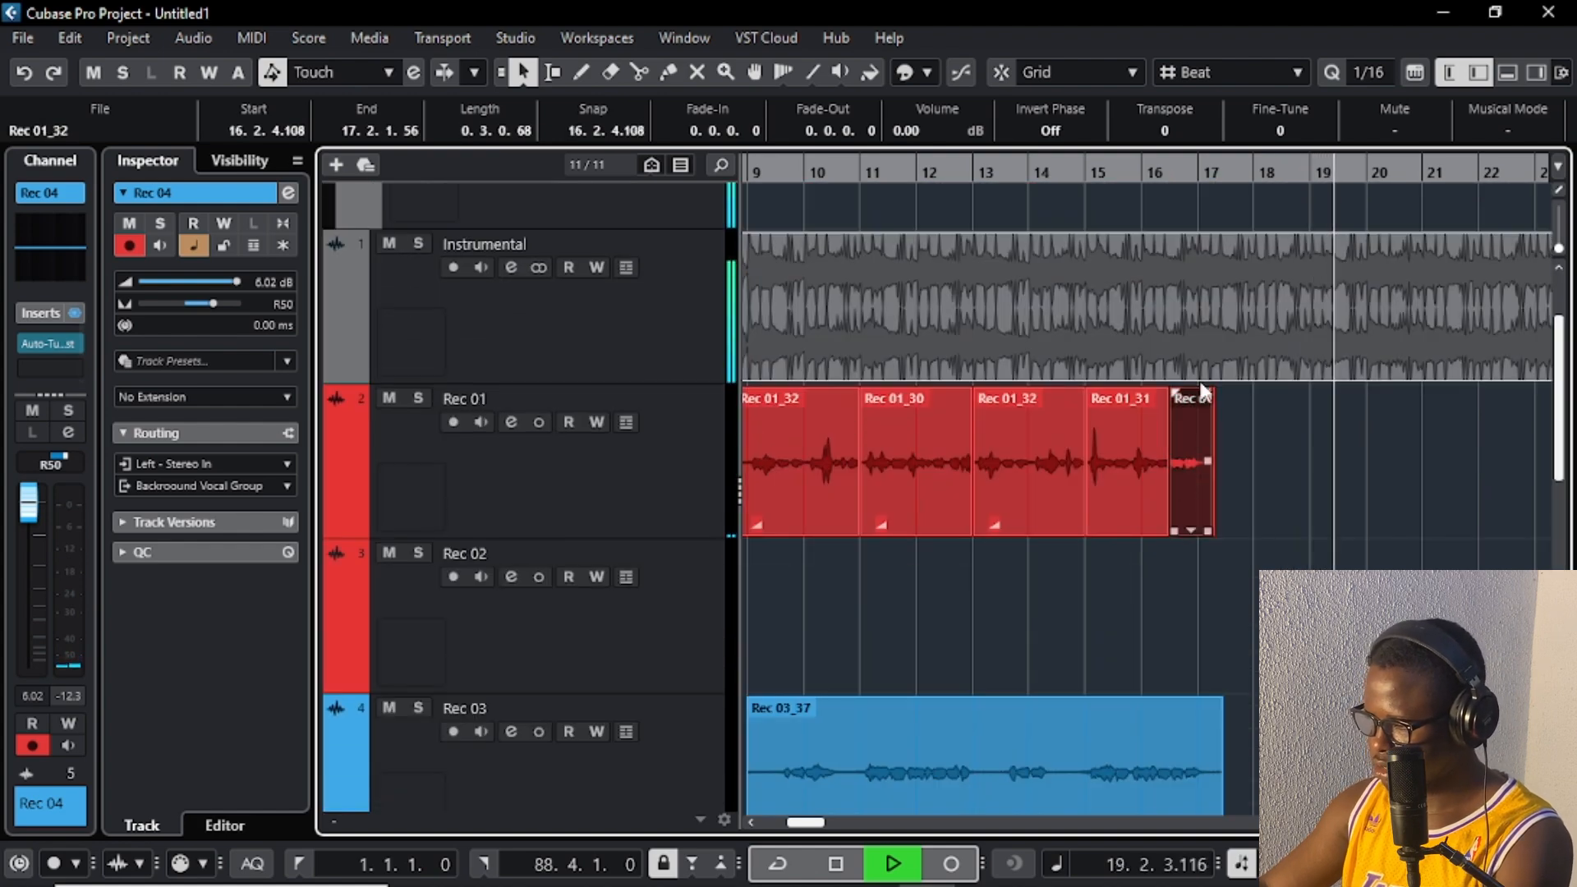
pyautogui.click(1150, 167)
pyautogui.scroll(6, 1220, 440)
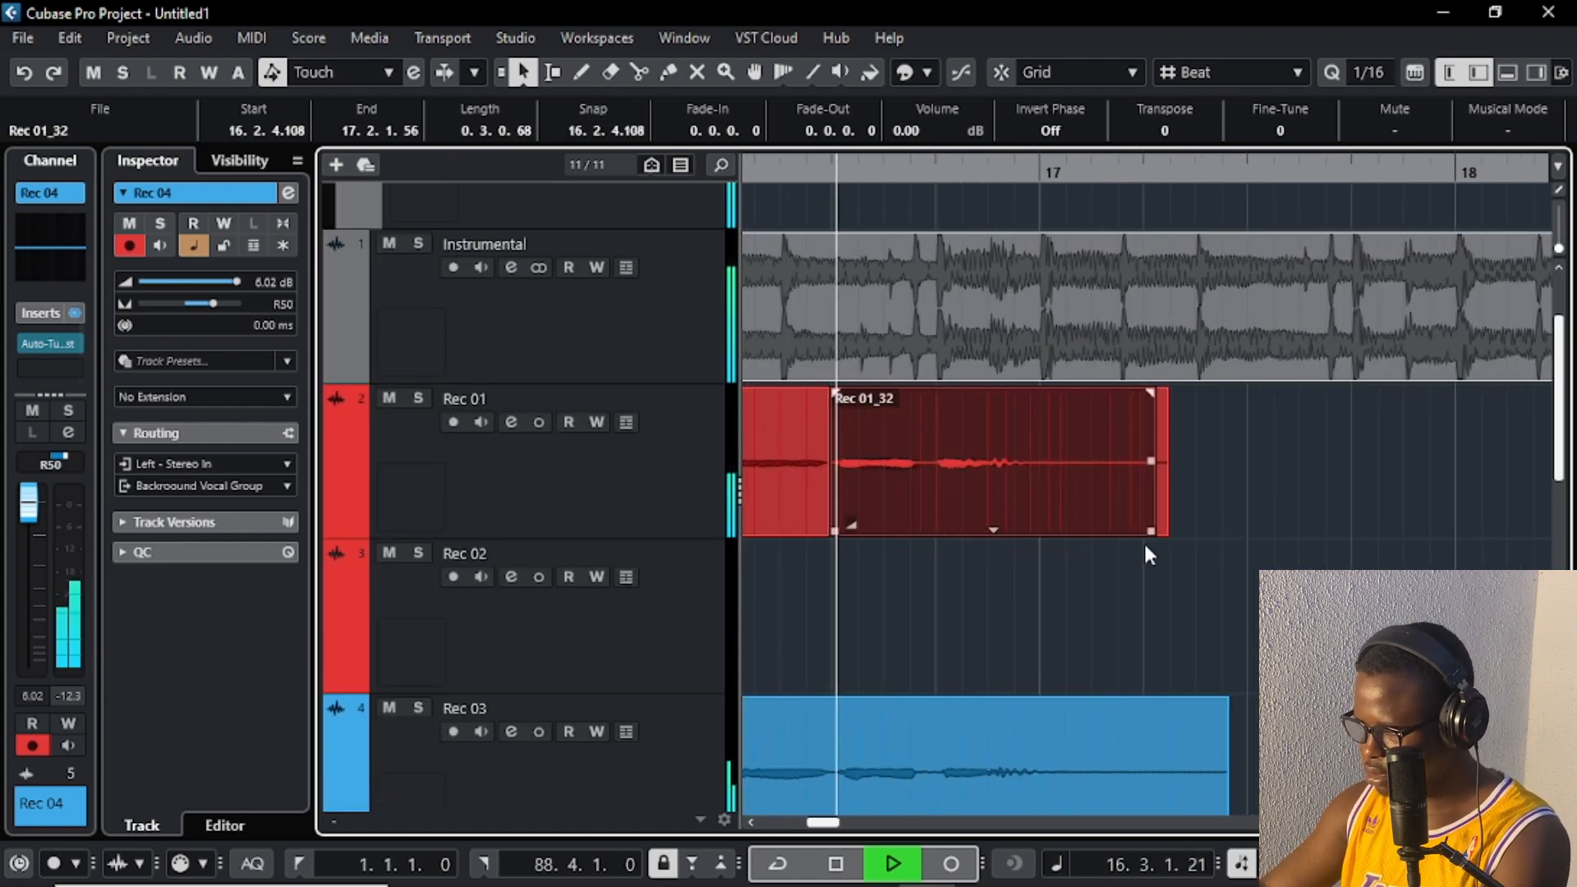
pyautogui.rightClick(1105, 643)
pyautogui.click(1329, 645)
pyautogui.press('space')
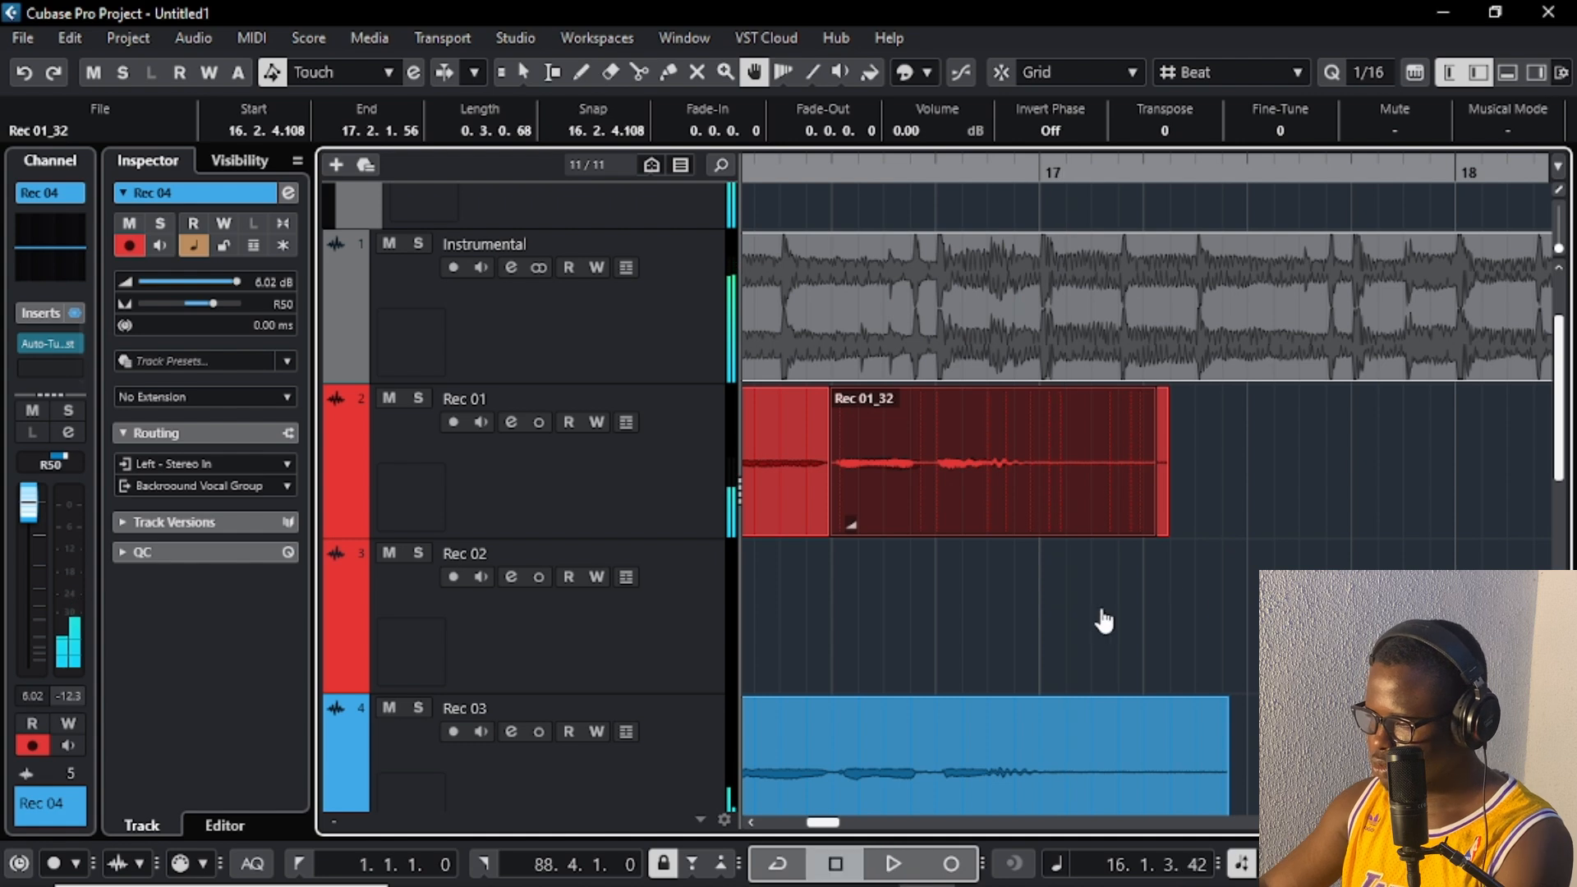
# Step: Try splitting the last Rec 01 clip at about bar 17 and undo each split
pyautogui.click(1094, 595)
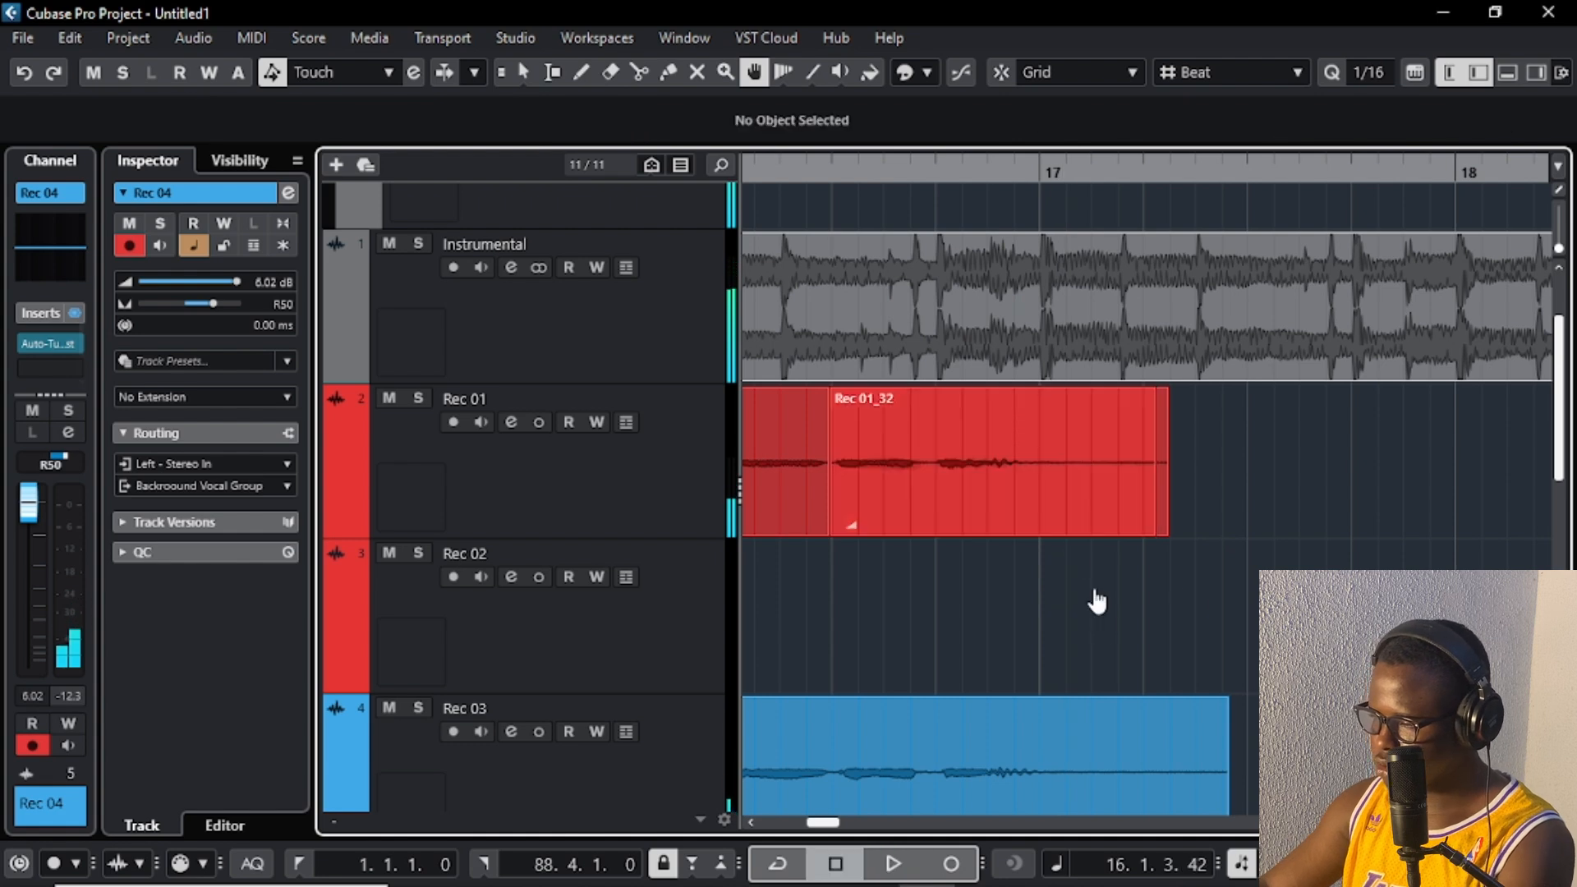
pyautogui.click(1040, 482)
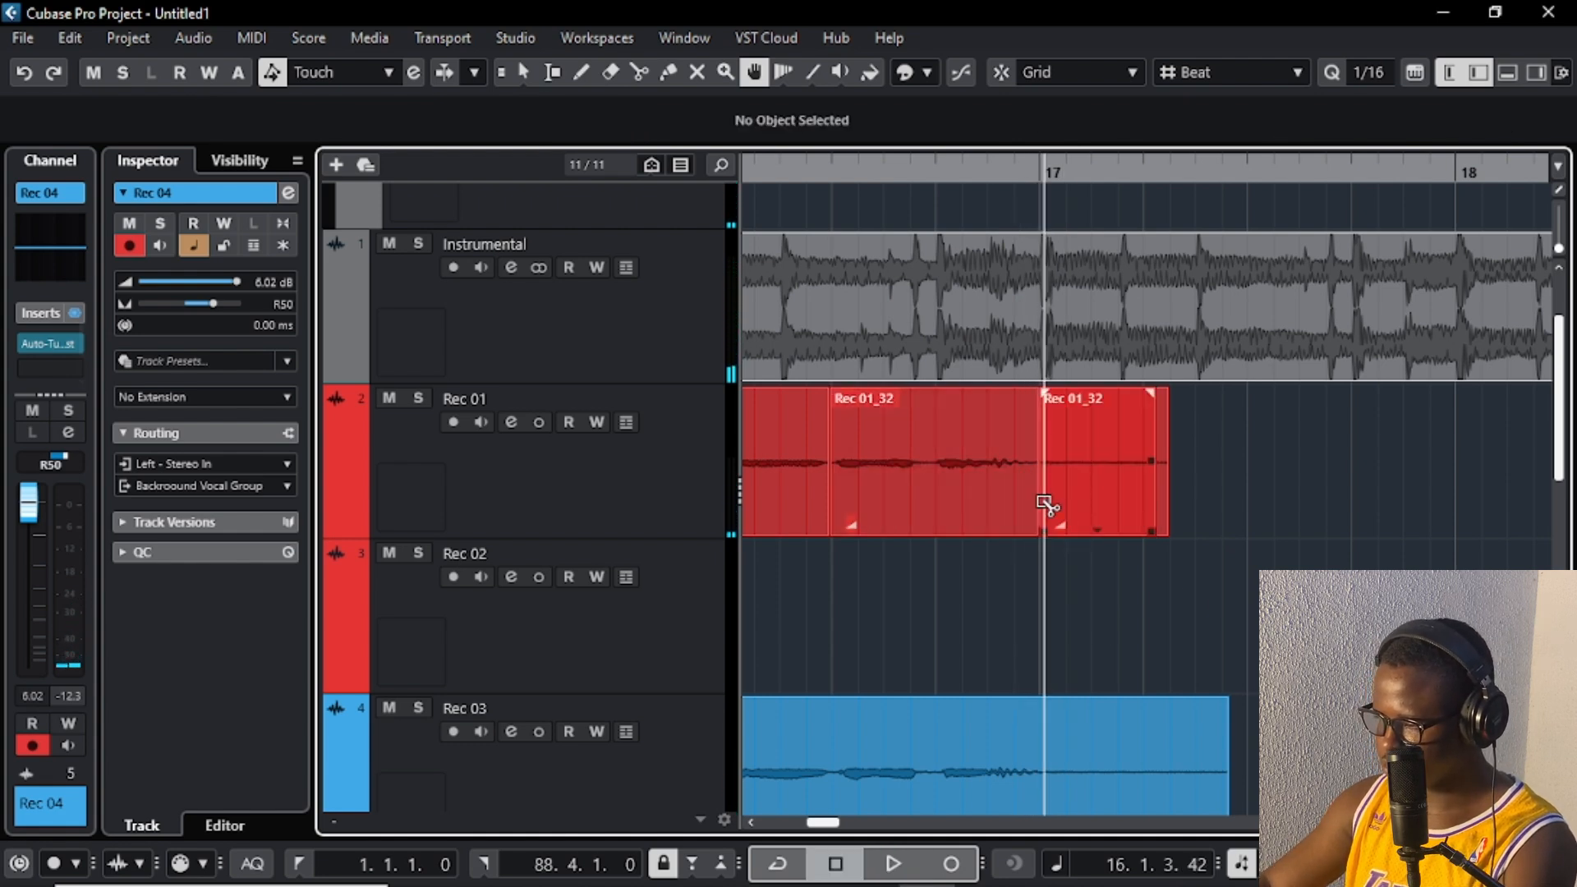
pyautogui.press('1')
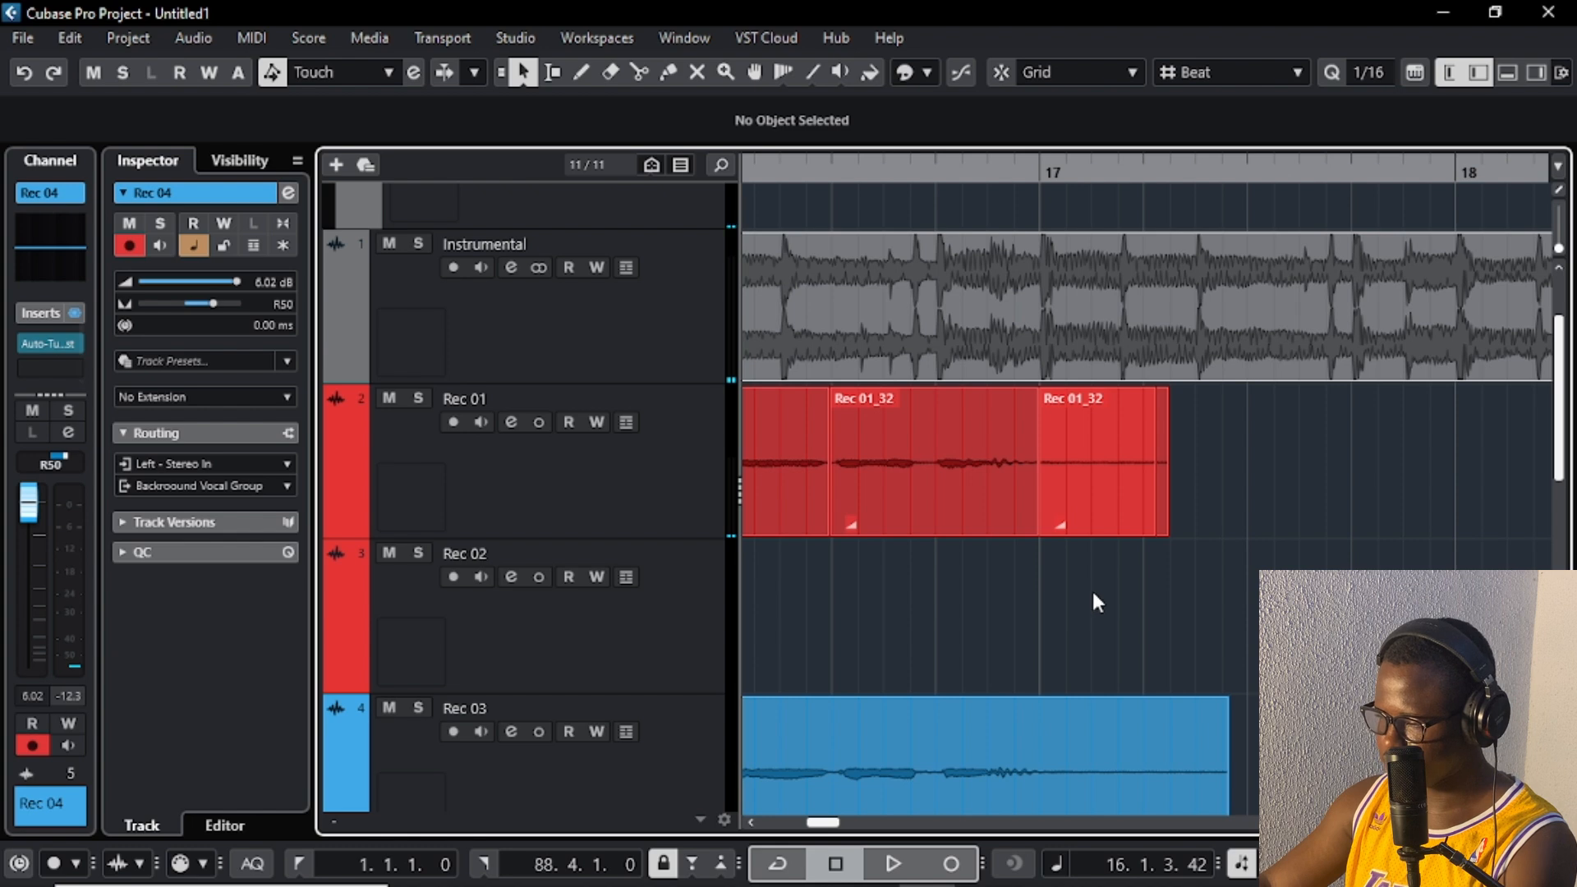
pyautogui.click(1092, 482)
pyautogui.click(1081, 574)
pyautogui.hotkey('ctrl', 'z')
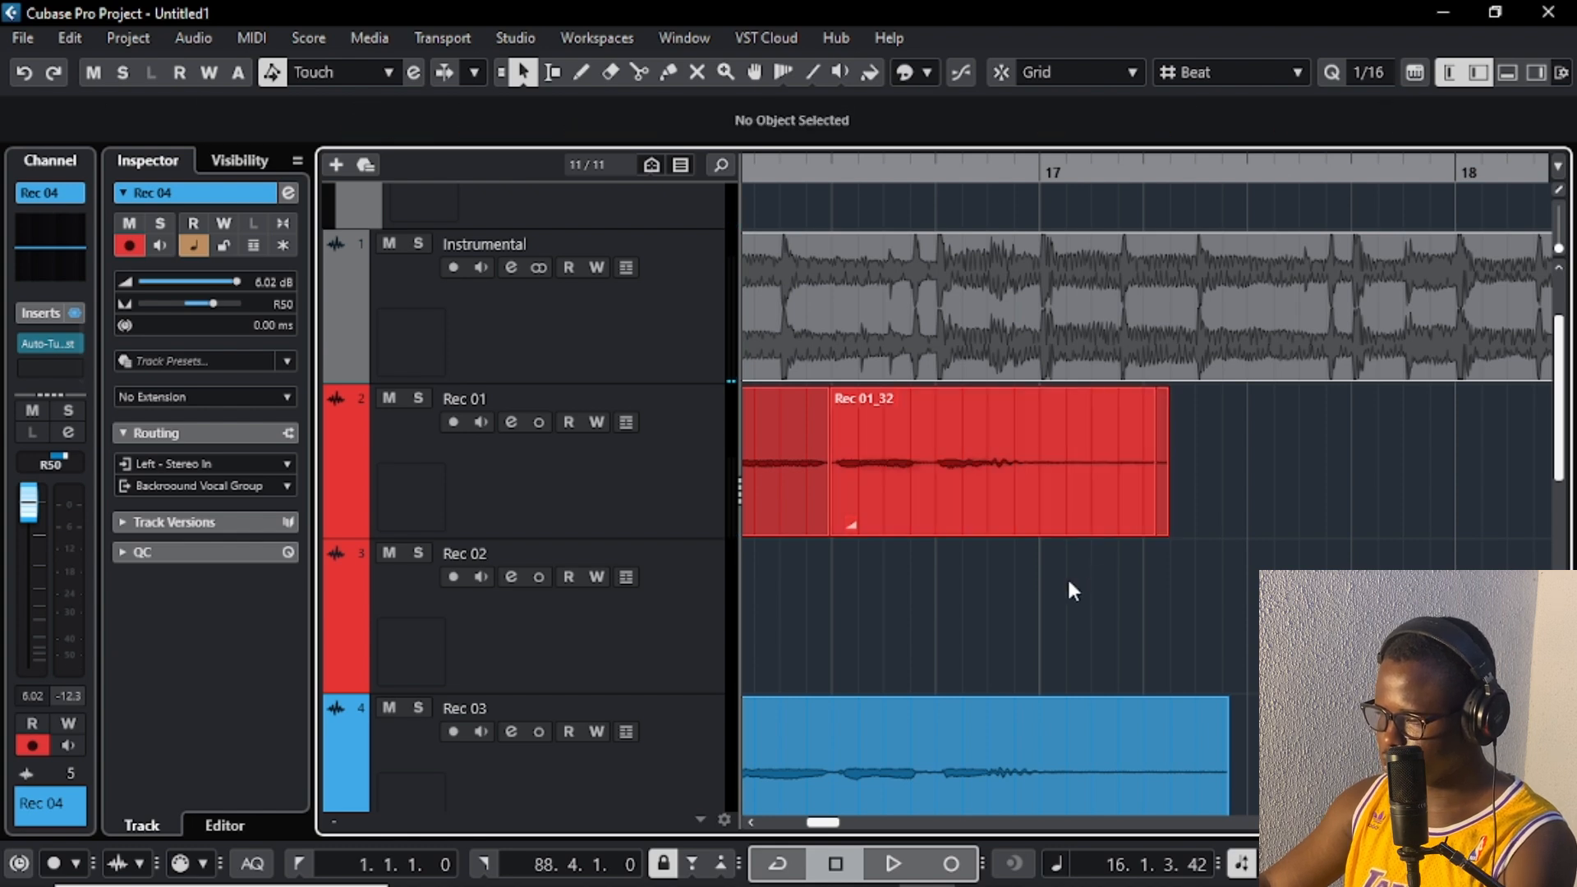
pyautogui.rightClick(1028, 580)
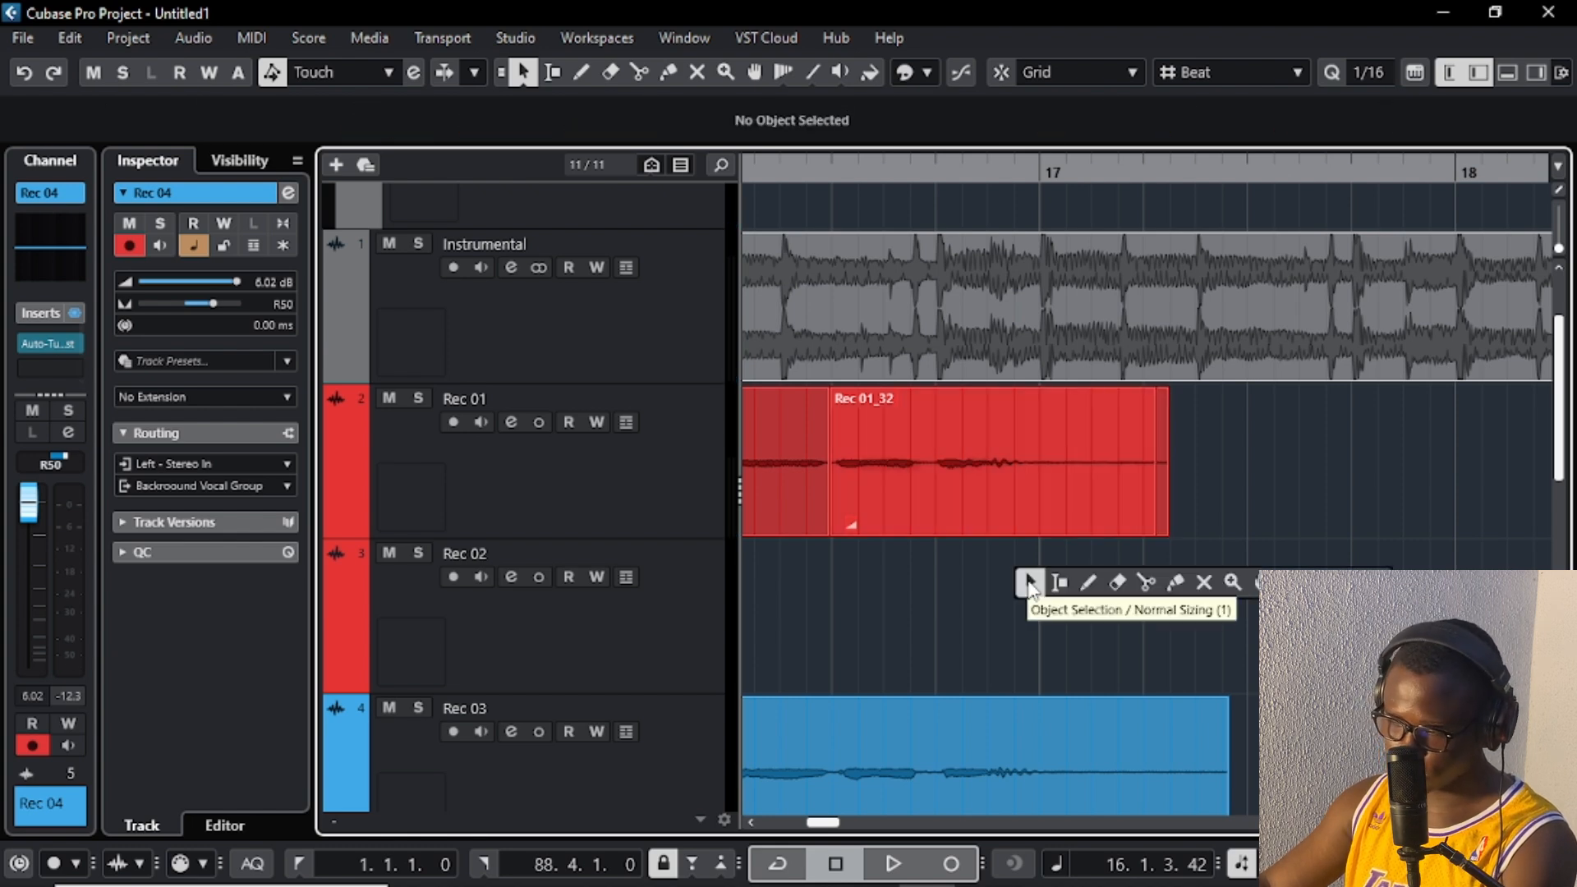
pyautogui.click(1028, 582)
pyautogui.click(1045, 489)
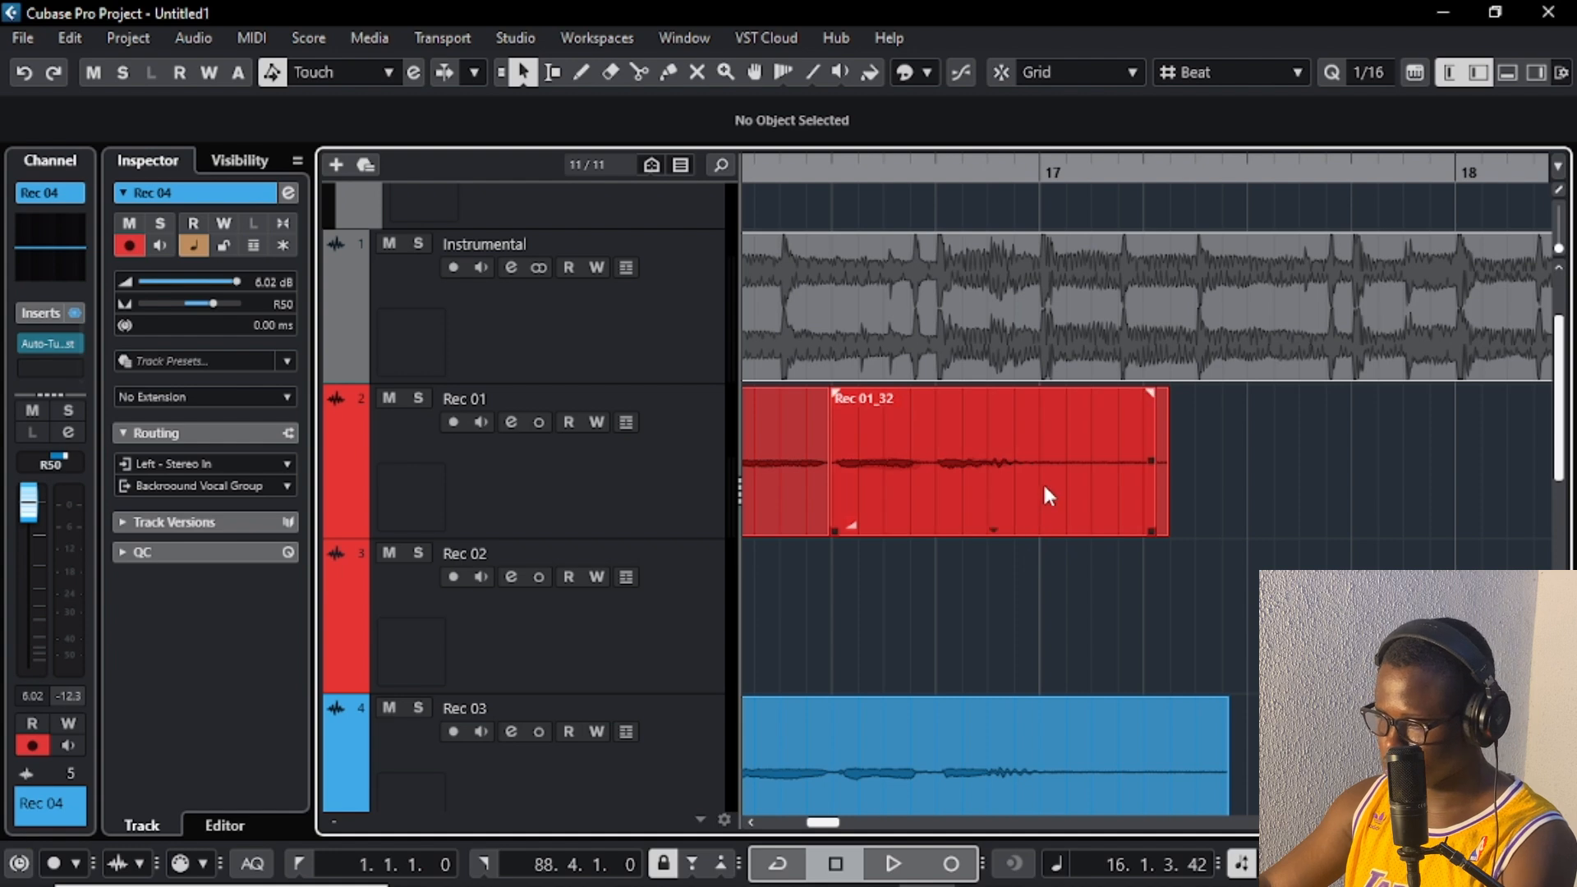
pyautogui.click(1112, 497)
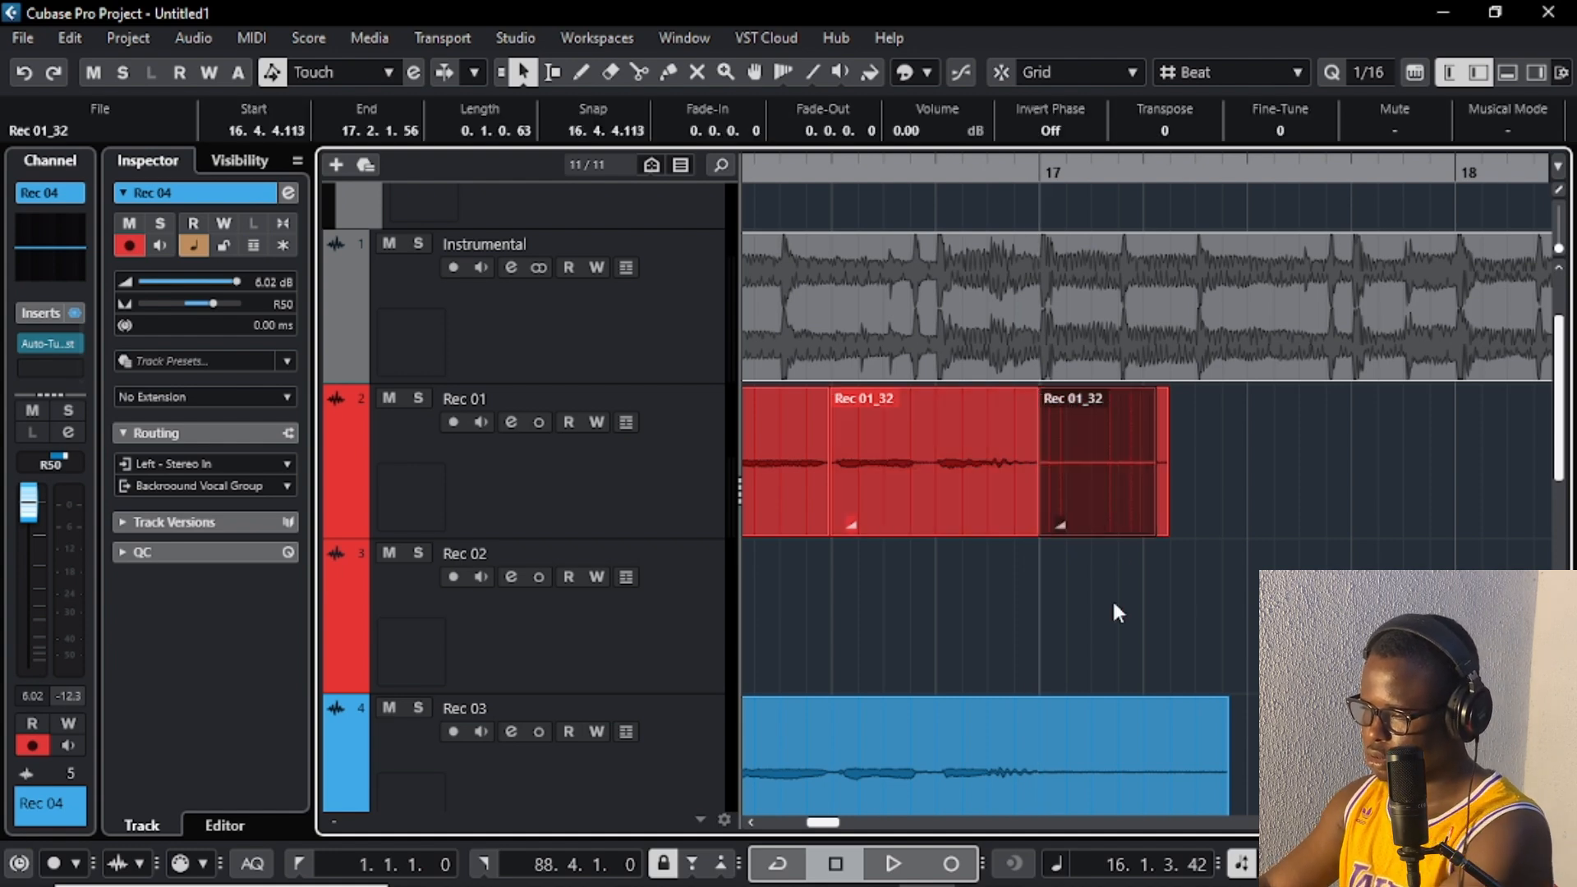
pyautogui.hotkey('ctrl', 'z')
# Step: Split the end of the Rec 01 lead vocal just after bar 17, at 17.1.1.20, and delete everything behind the split
pyautogui.rightClick(1066, 598)
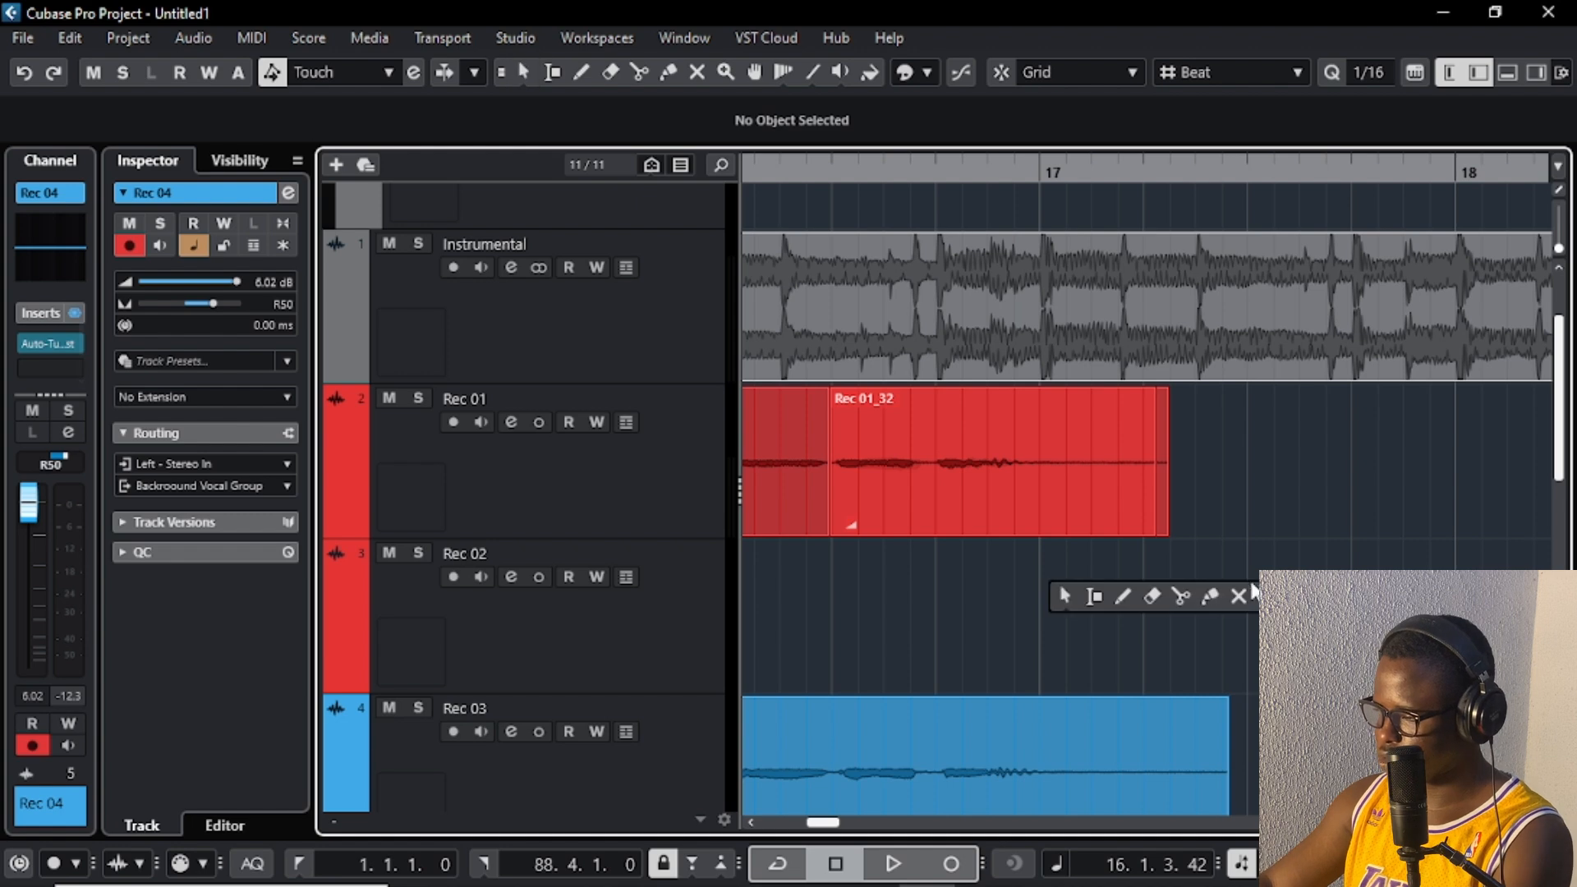
pyautogui.click(1169, 547)
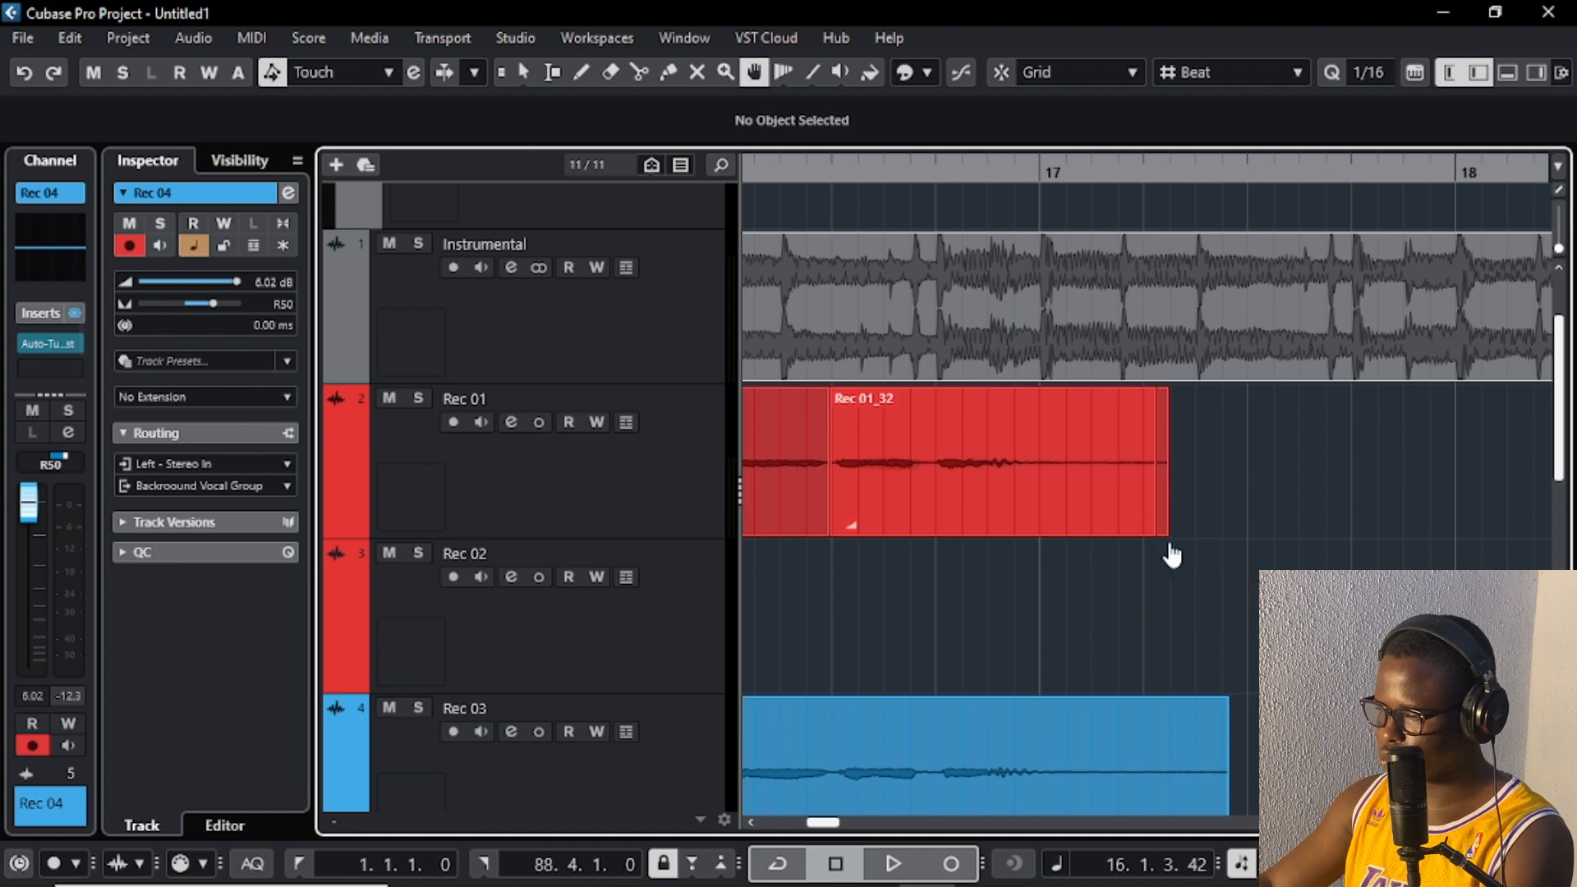
pyautogui.click(1044, 509)
pyautogui.press('1')
pyautogui.click(1123, 484)
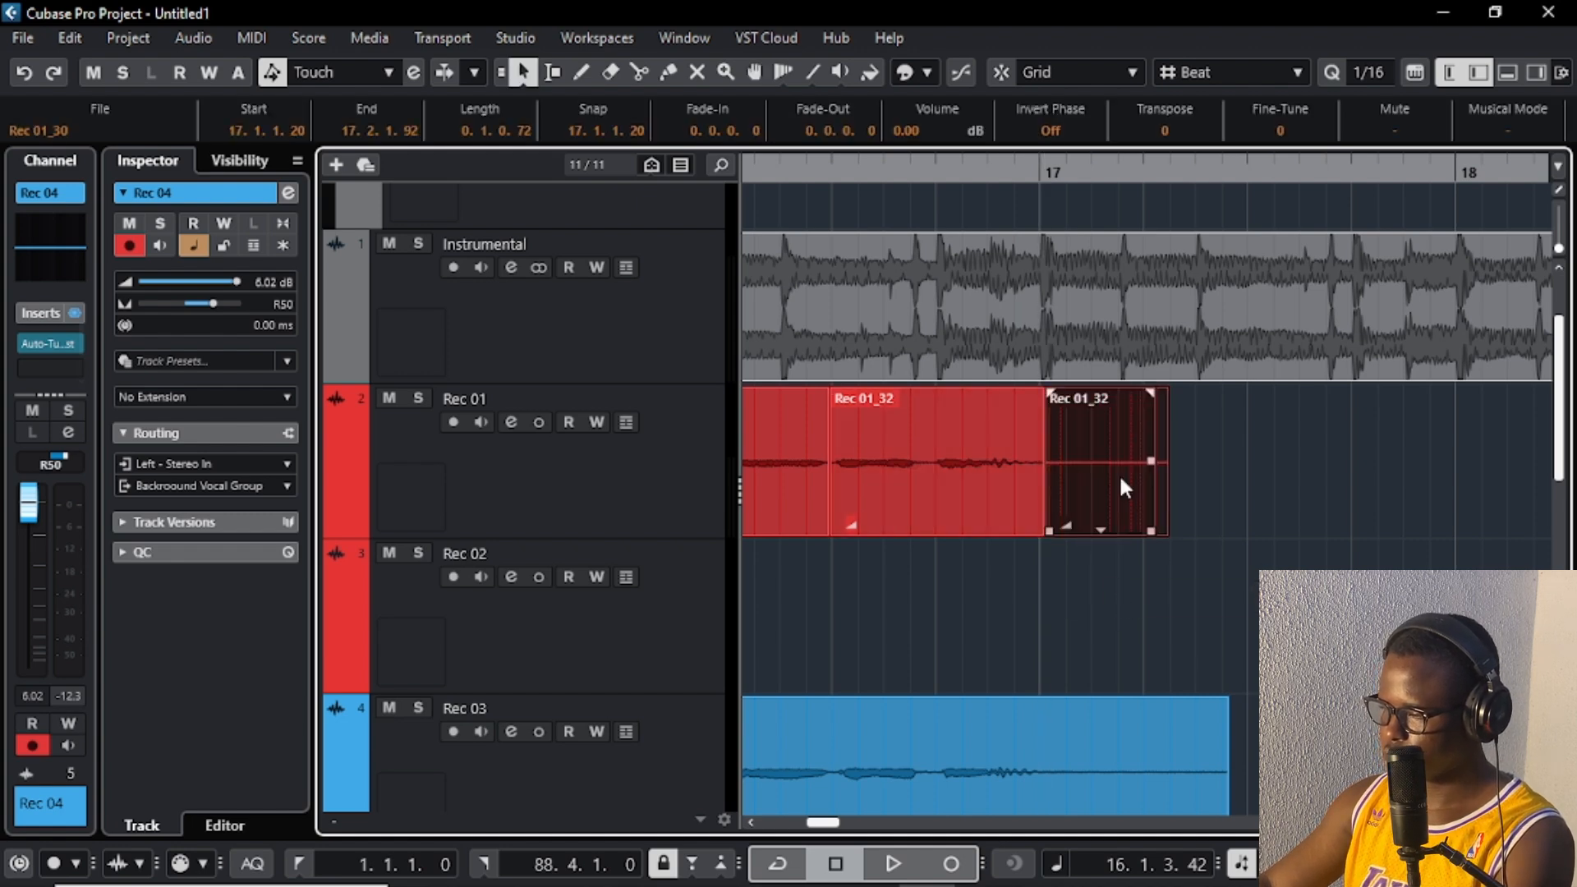
pyautogui.press('Delete')
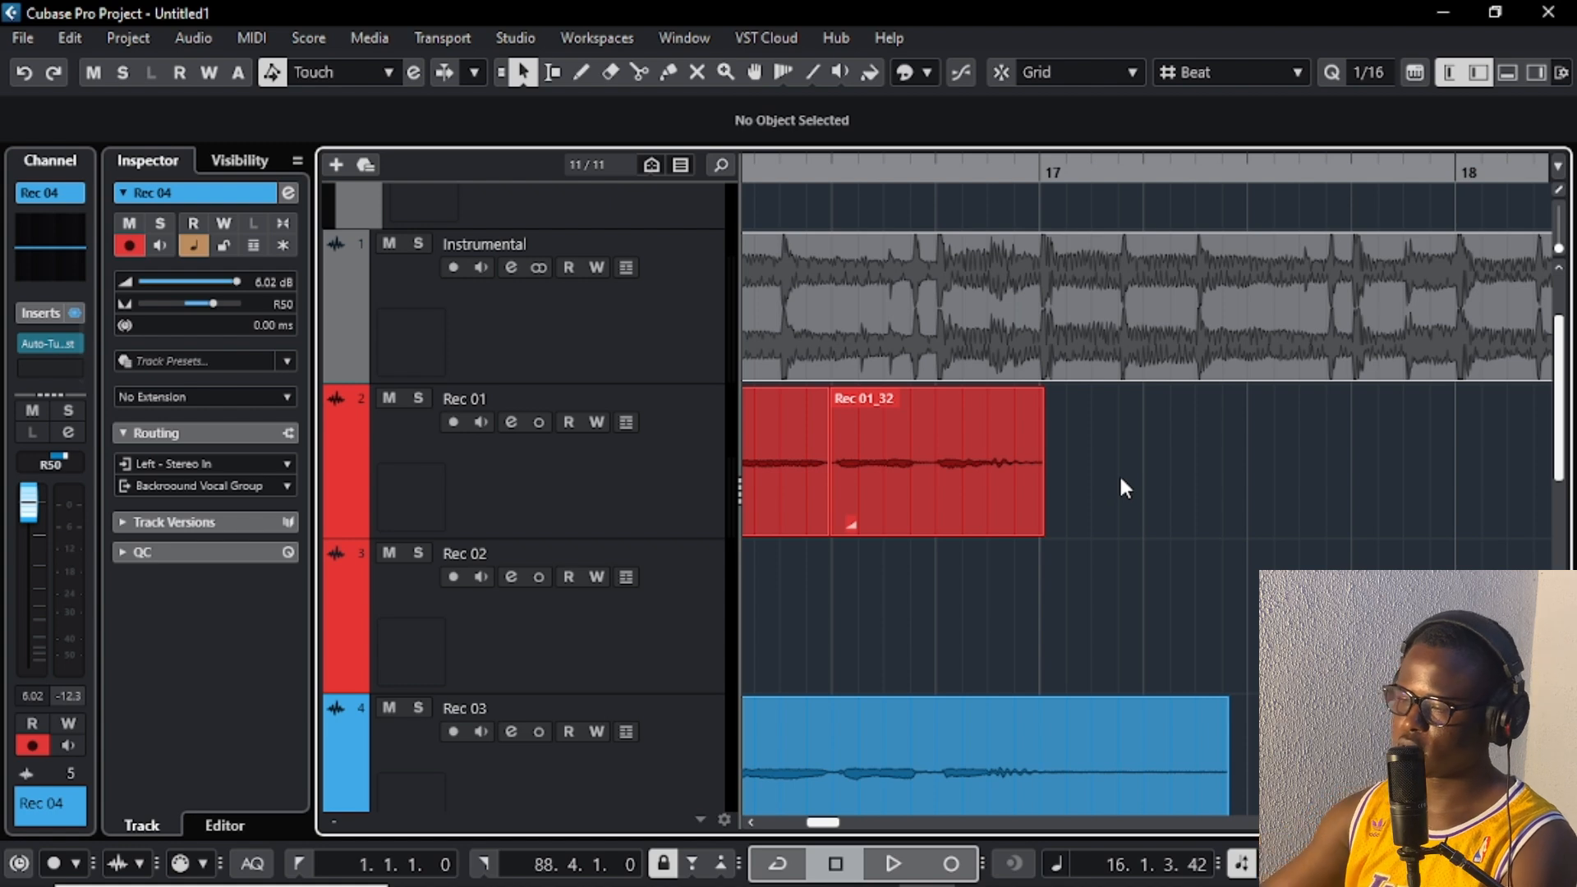
# Step: Bring the whole project into view and return the project cursor to 1.1.1.0
pyautogui.scroll(-3, 1118, 473)
pyautogui.scroll(-2, 1057, 528)
pyautogui.scroll(-3, 1068, 535)
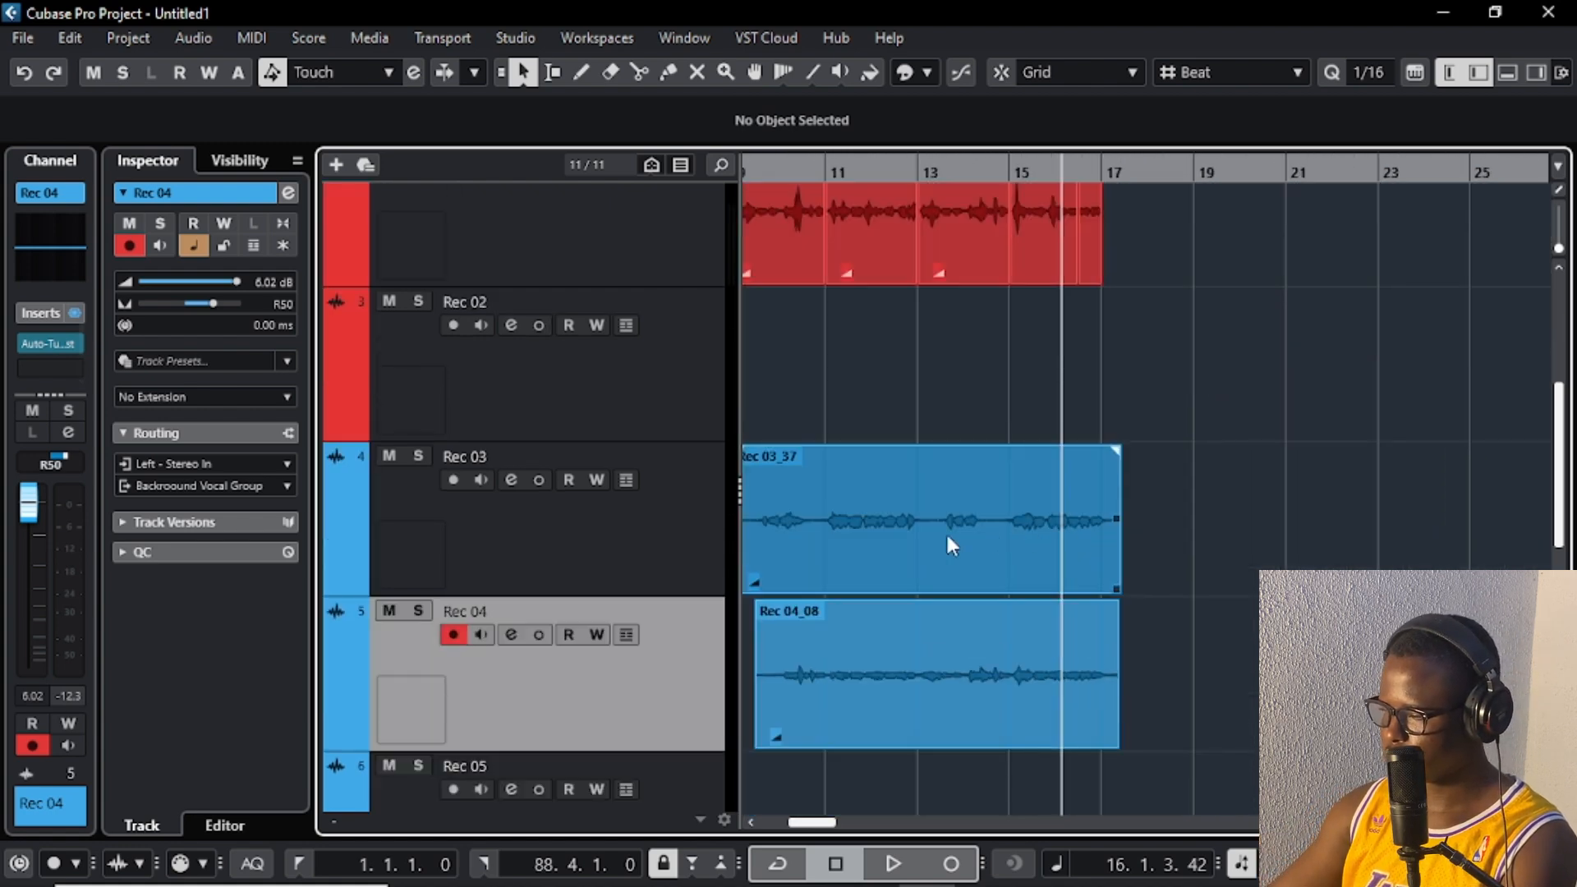
pyautogui.scroll(-3, 947, 546)
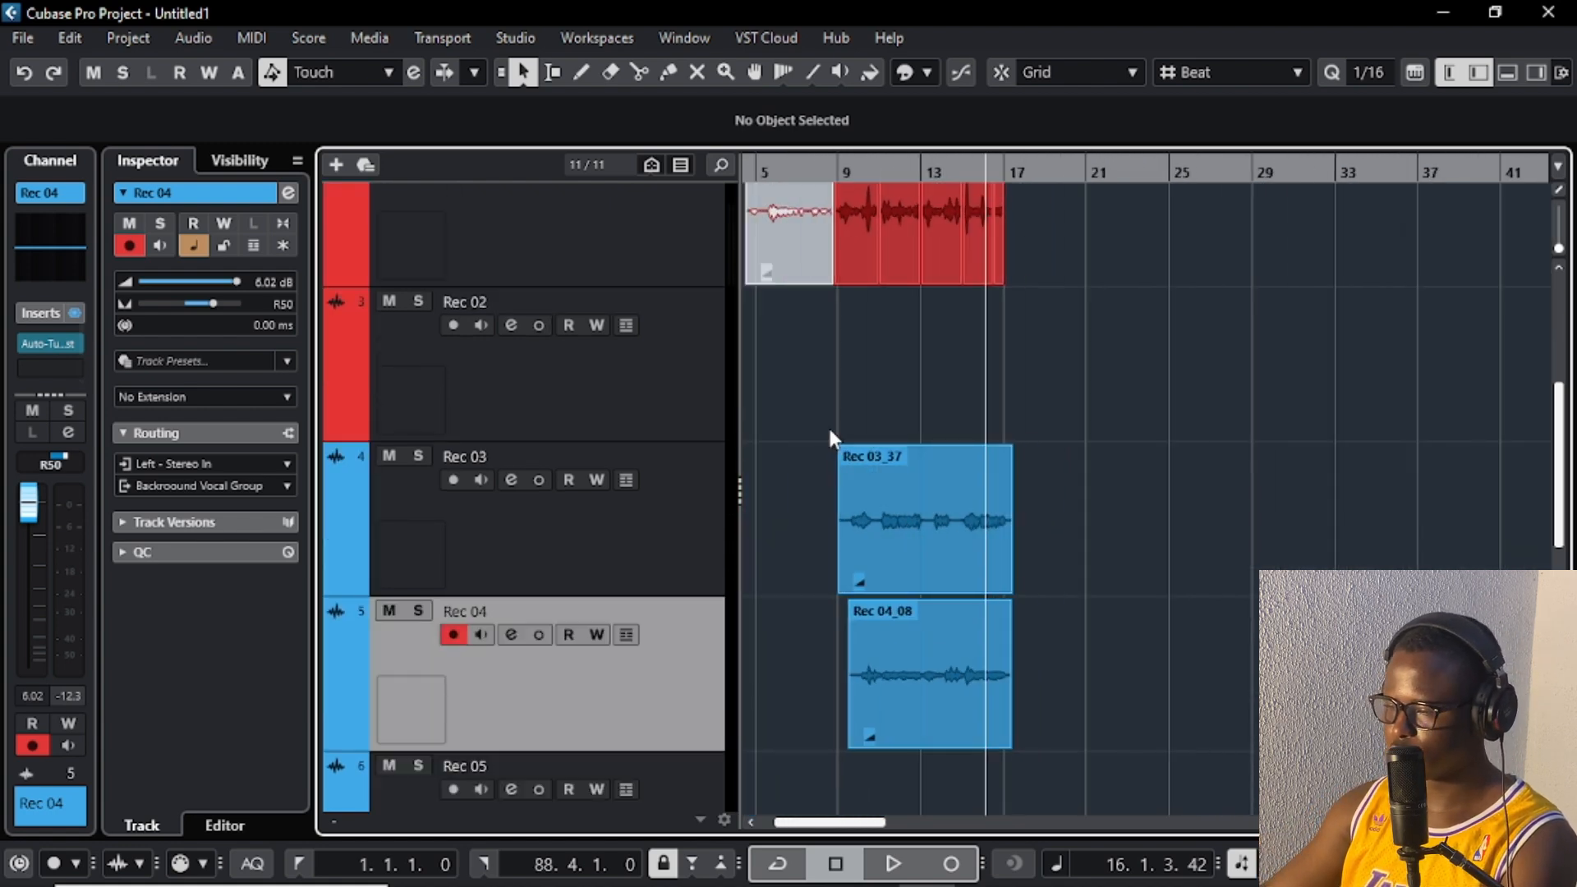
pyautogui.scroll(3, 828, 427)
pyautogui.hotkey('shift', 'f')
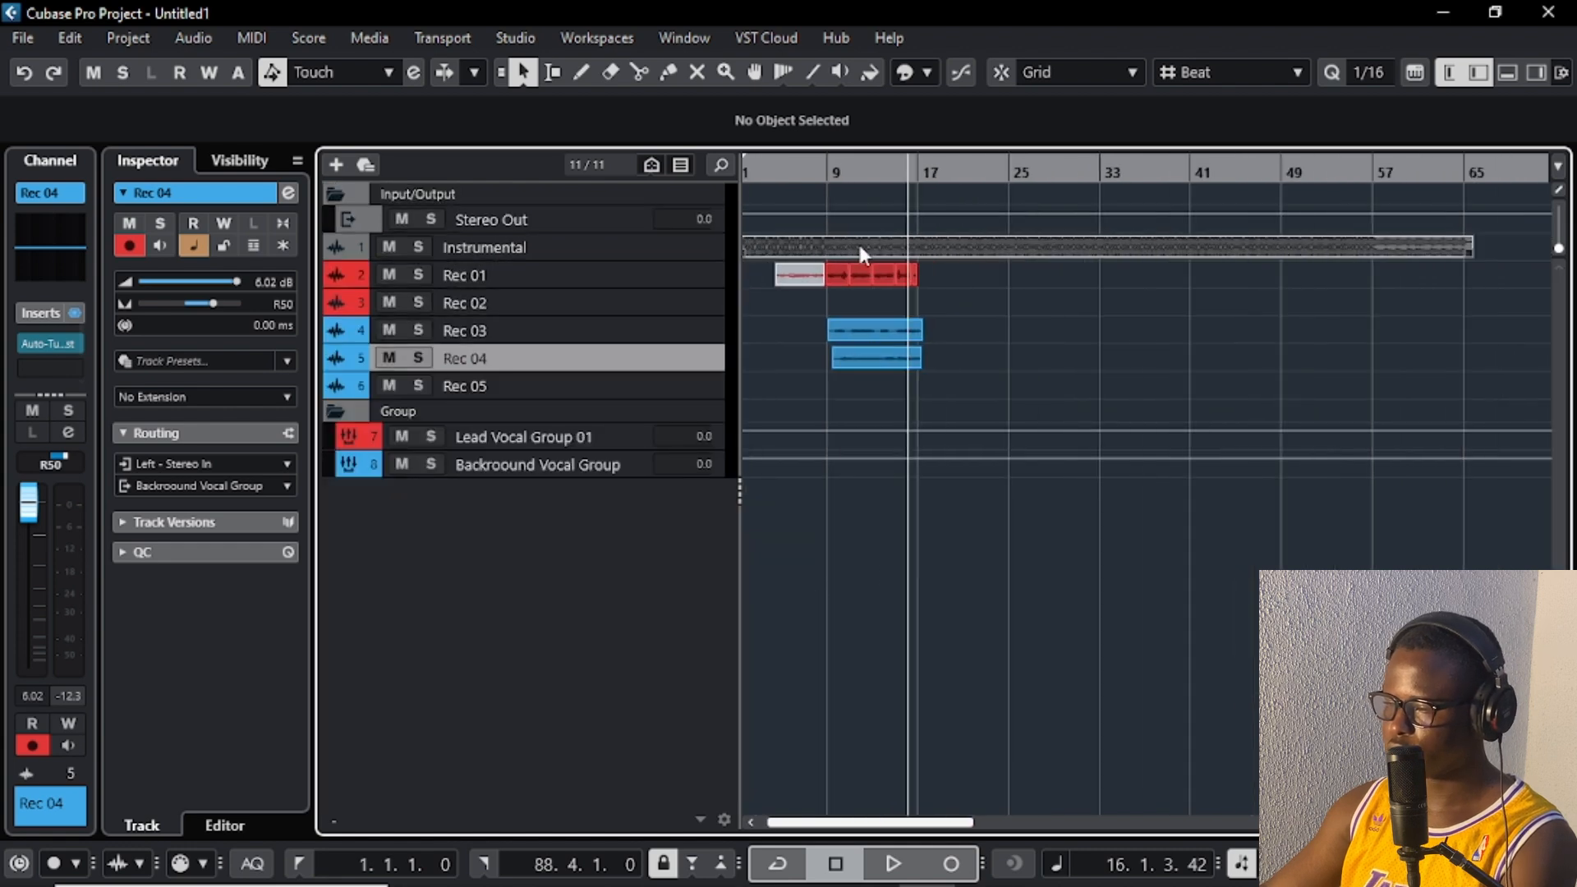
pyautogui.moveTo(836, 169); pyautogui.dragTo(704, 233)
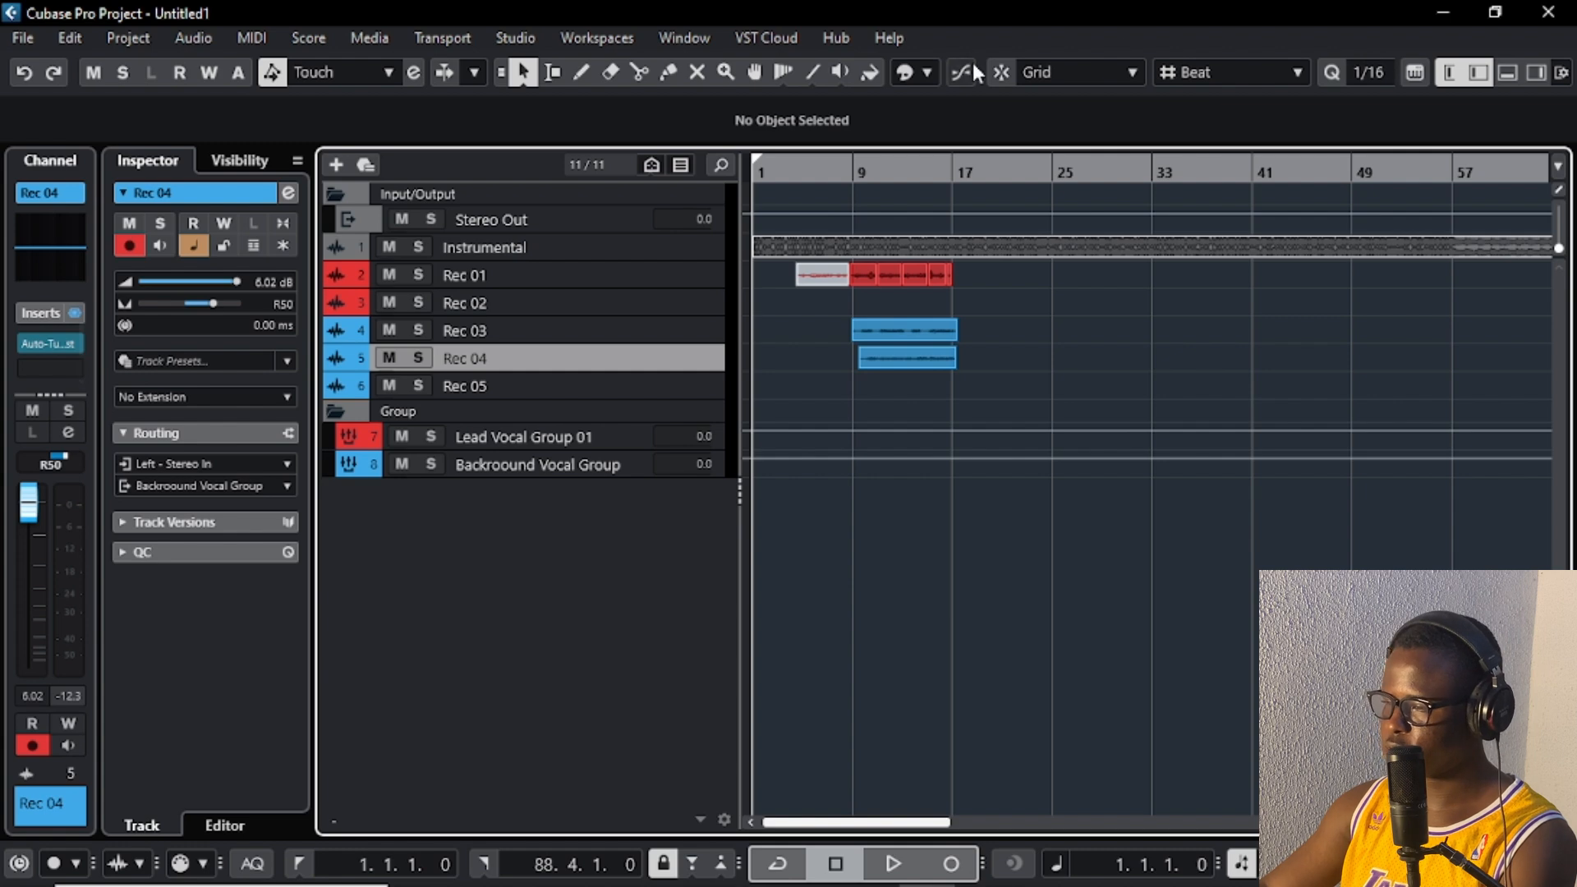
# Step: Set the snap grid to Bar and place the locators at bar 1 and bar 19 around the recorded vocals
pyautogui.moveTo(1059, 171); pyautogui.dragTo(1009, 202)
pyautogui.click(1227, 70)
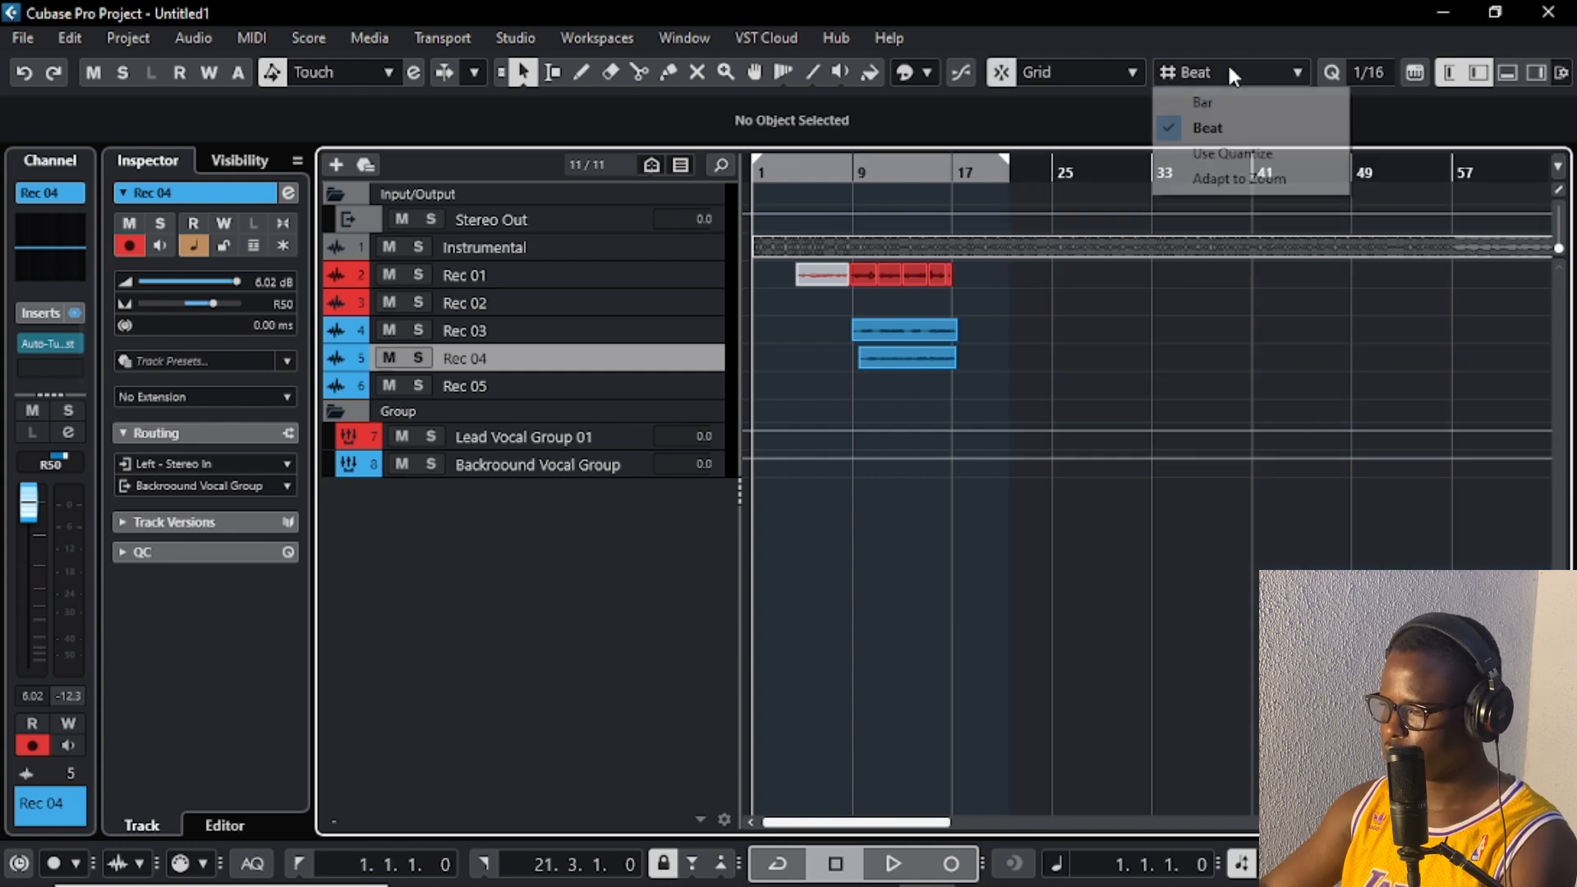
pyautogui.click(1199, 105)
pyautogui.moveTo(991, 182); pyautogui.dragTo(971, 185)
pyautogui.moveTo(817, 154); pyautogui.dragTo(757, 168)
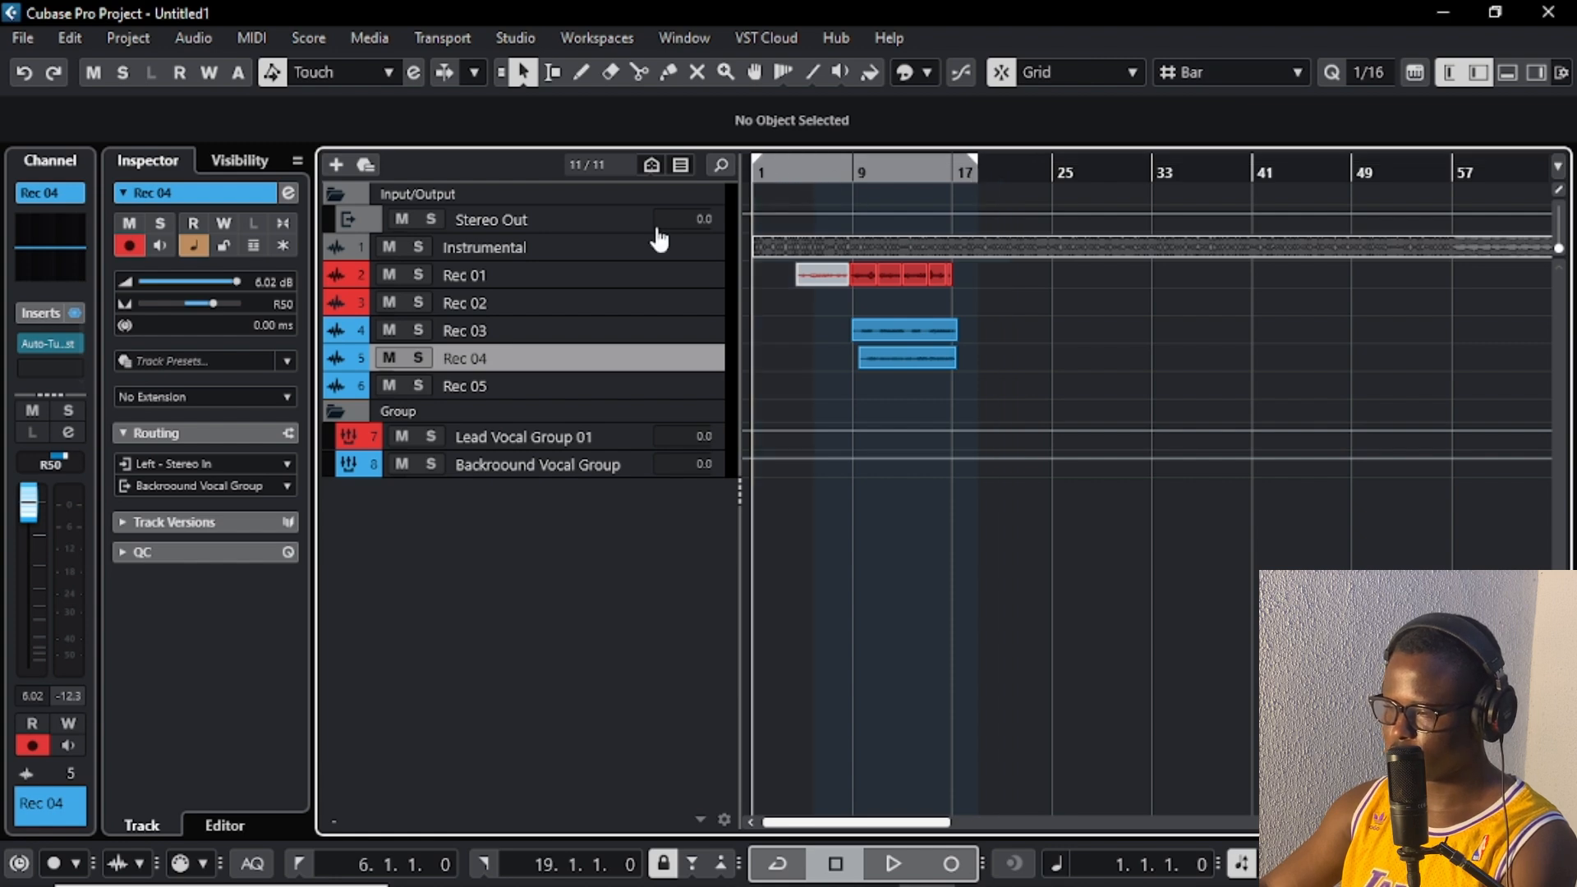
# Step: Review the Audio Mixdown export settings and the file location for the mixdown, and close them without exporting
pyautogui.click(15, 42)
pyautogui.moveTo(68, 358)
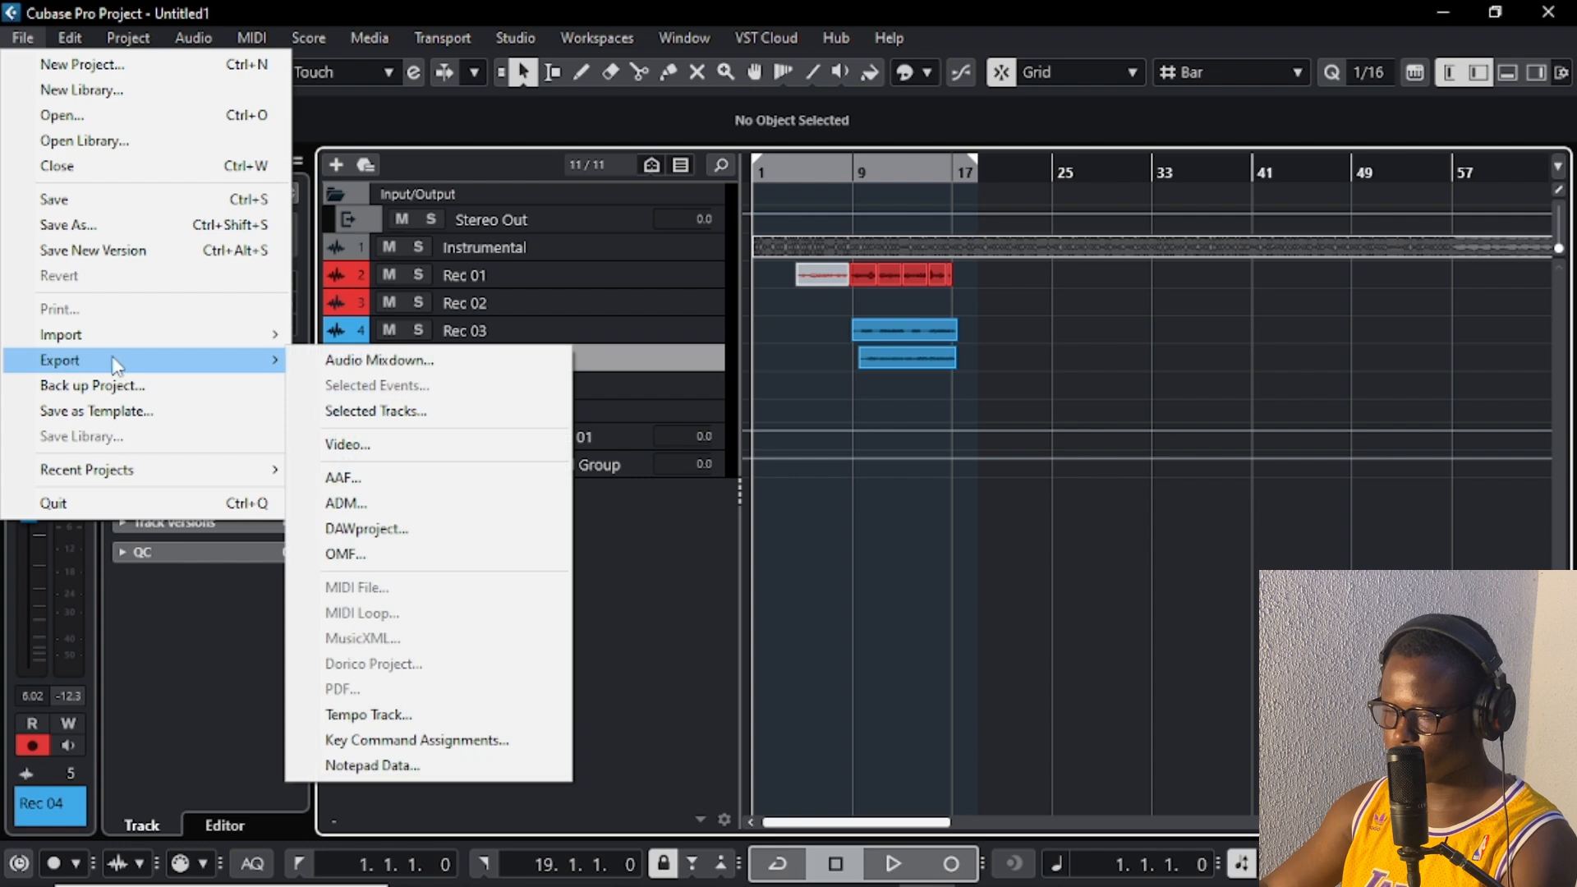
pyautogui.click(361, 359)
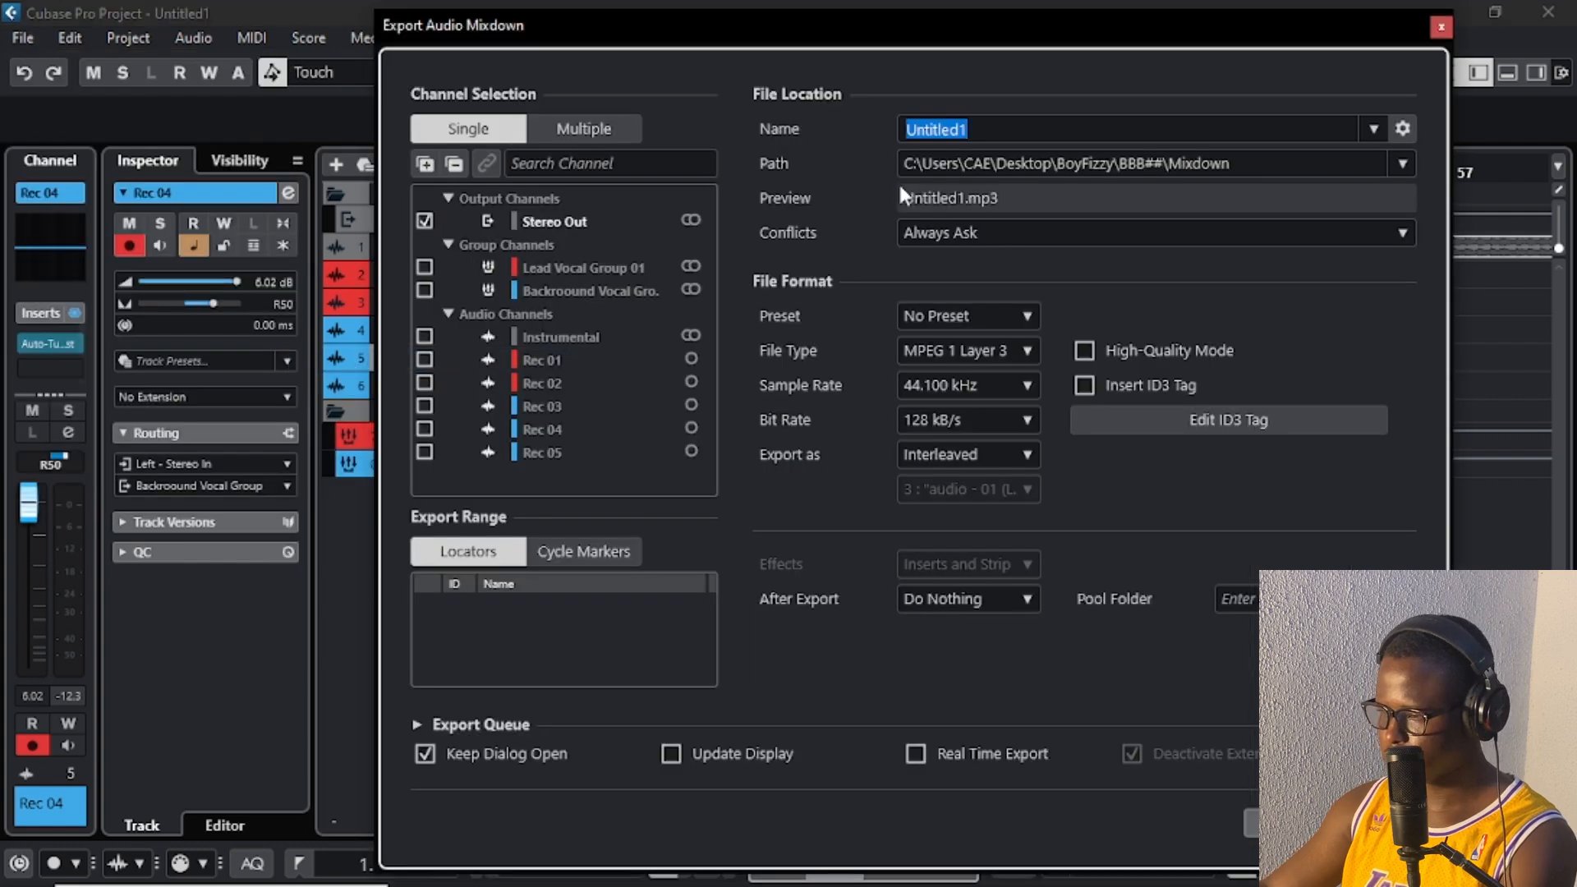
pyautogui.click(983, 161)
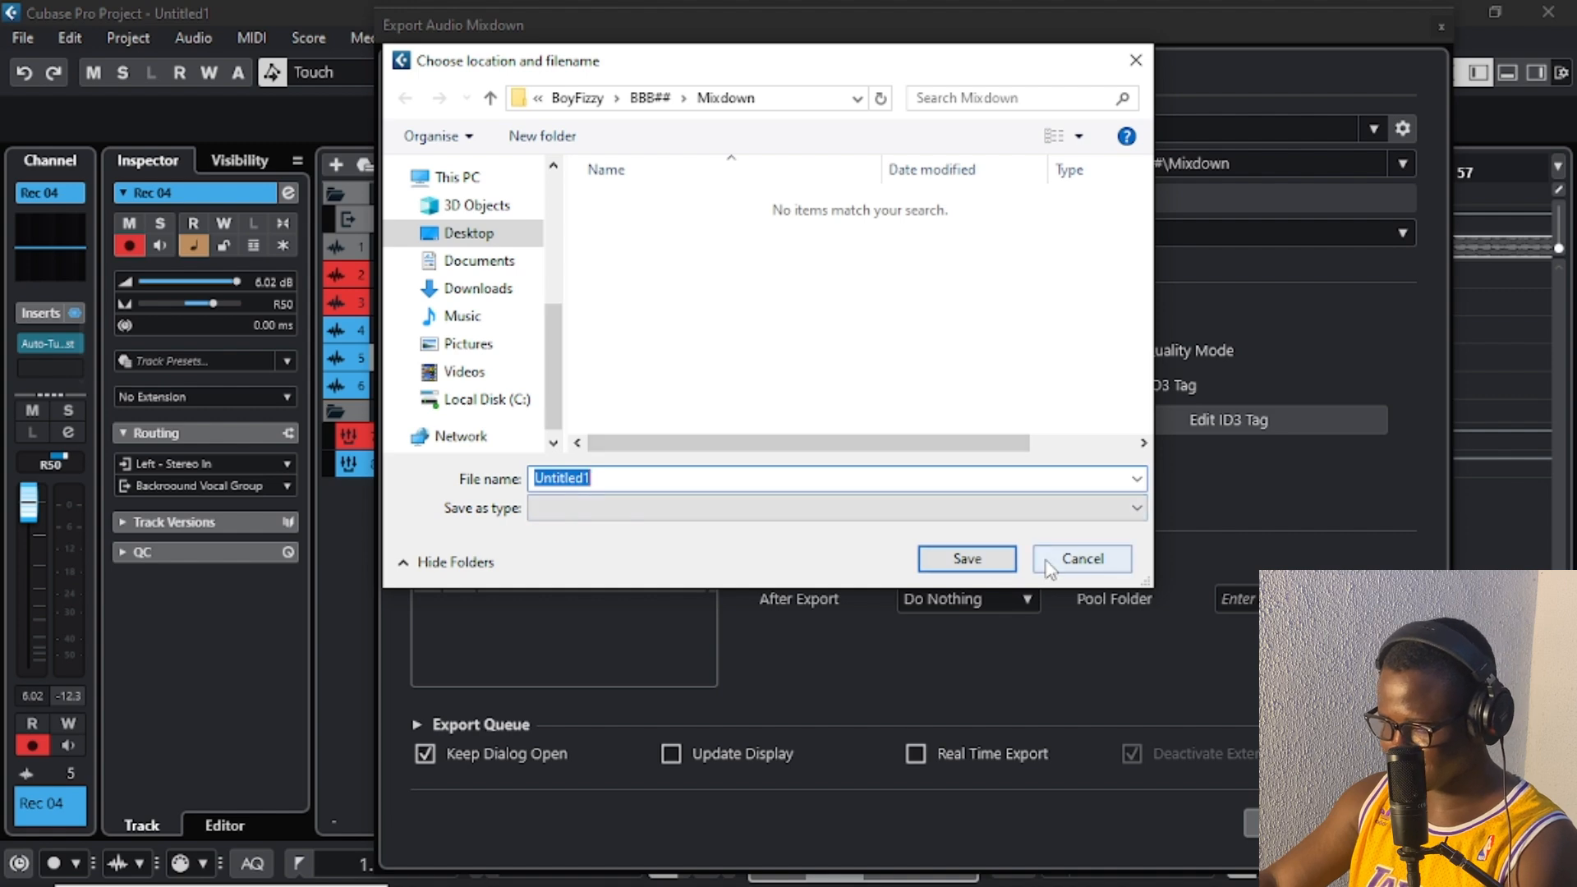
pyautogui.click(1082, 559)
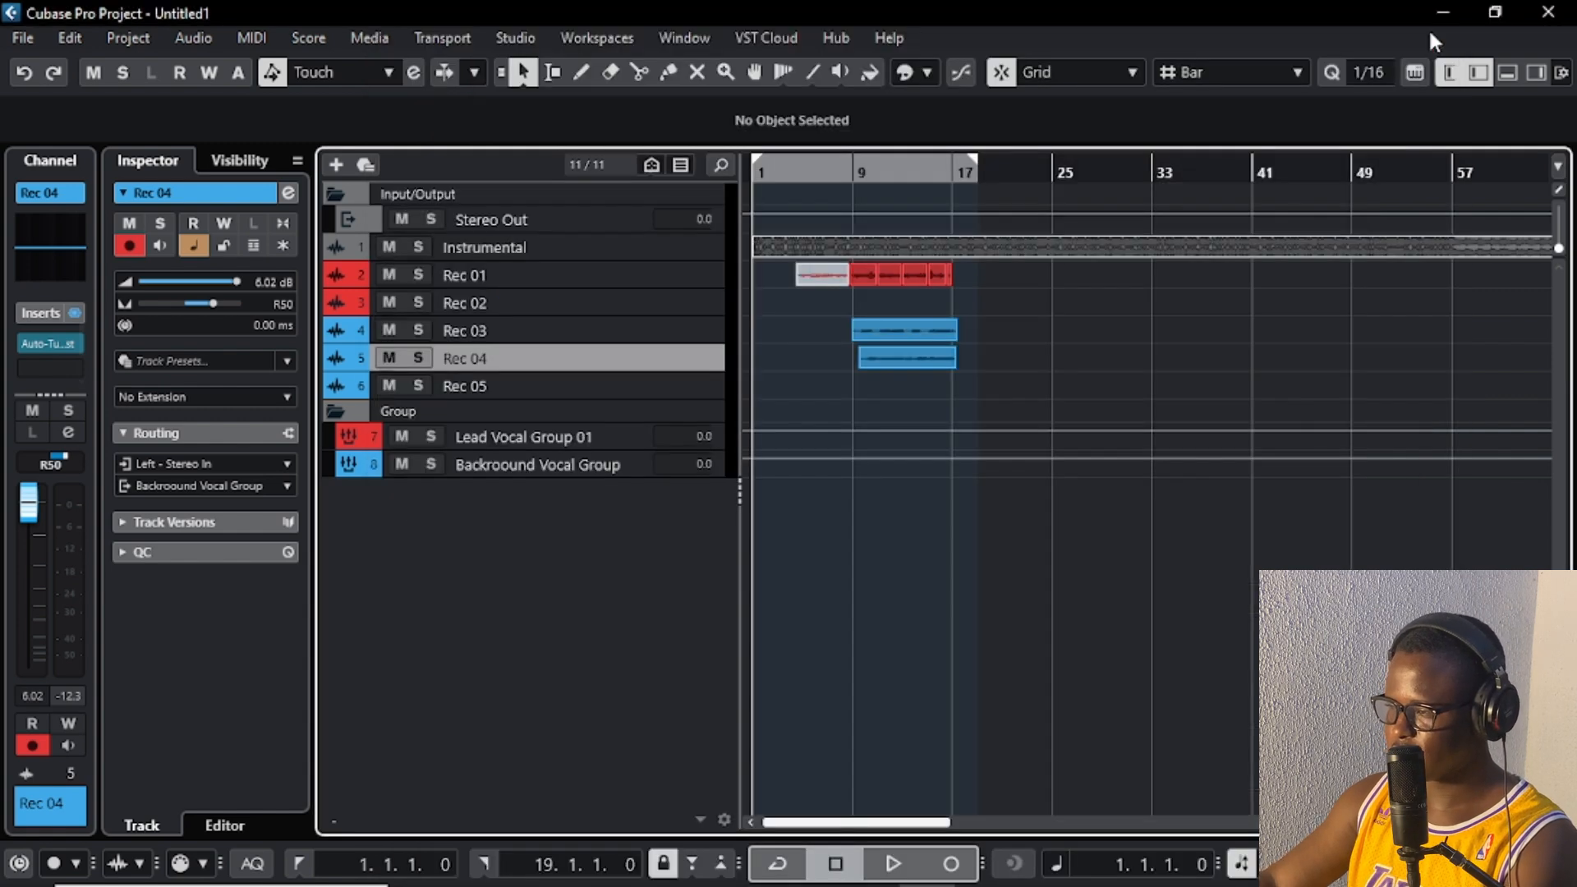
pyautogui.click(1441, 27)
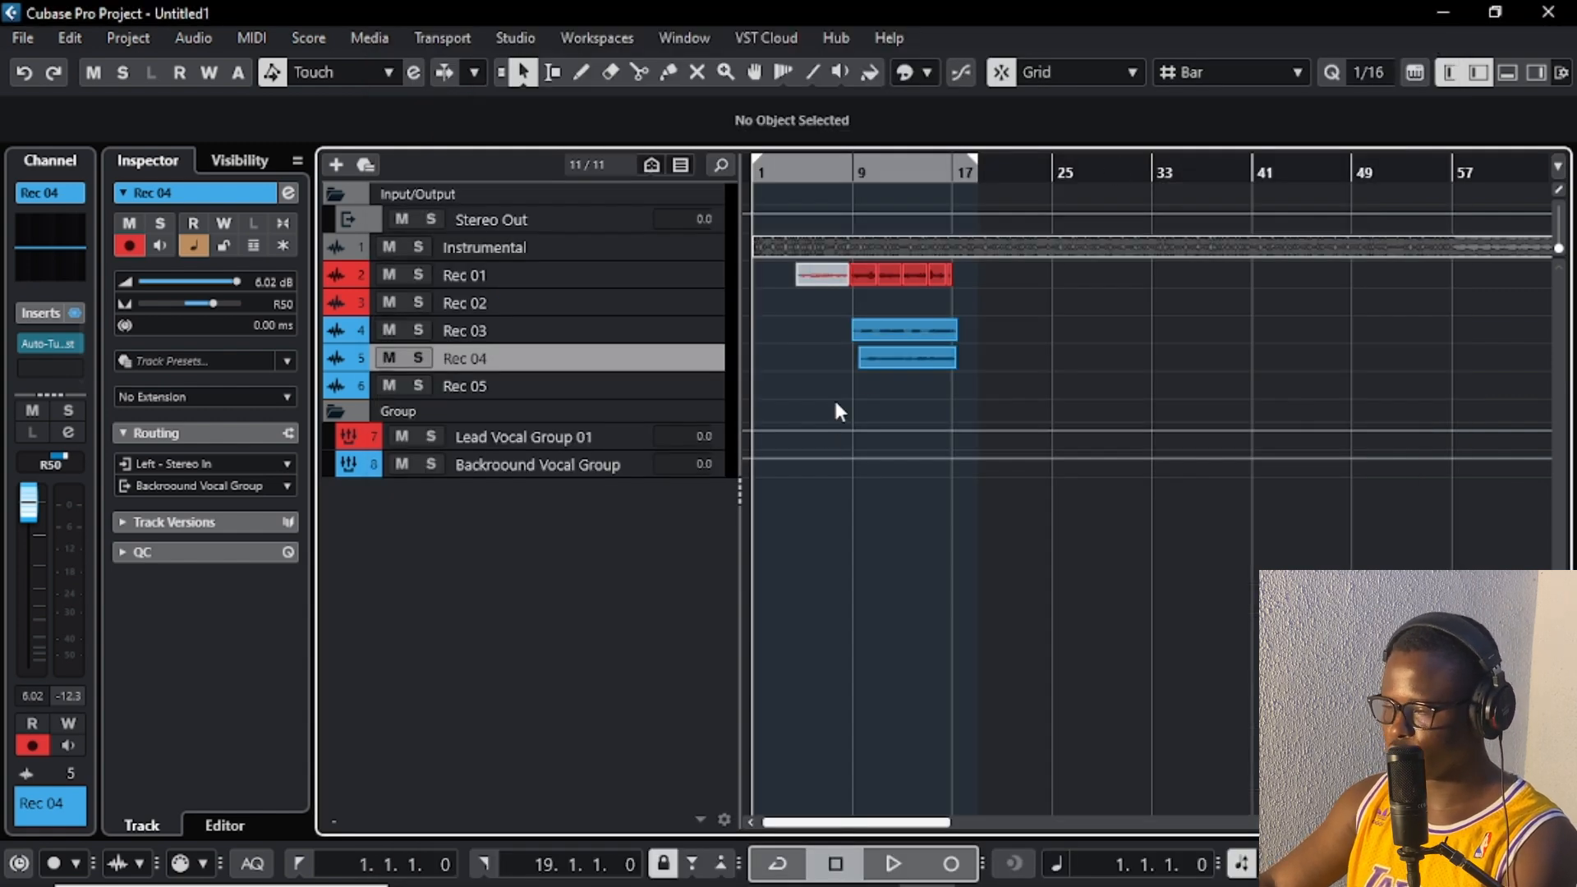
# Step: Save the project in the BBB## folder under the file name How To Record On Cubase 14
pyautogui.hotkey('ctrl', 's')
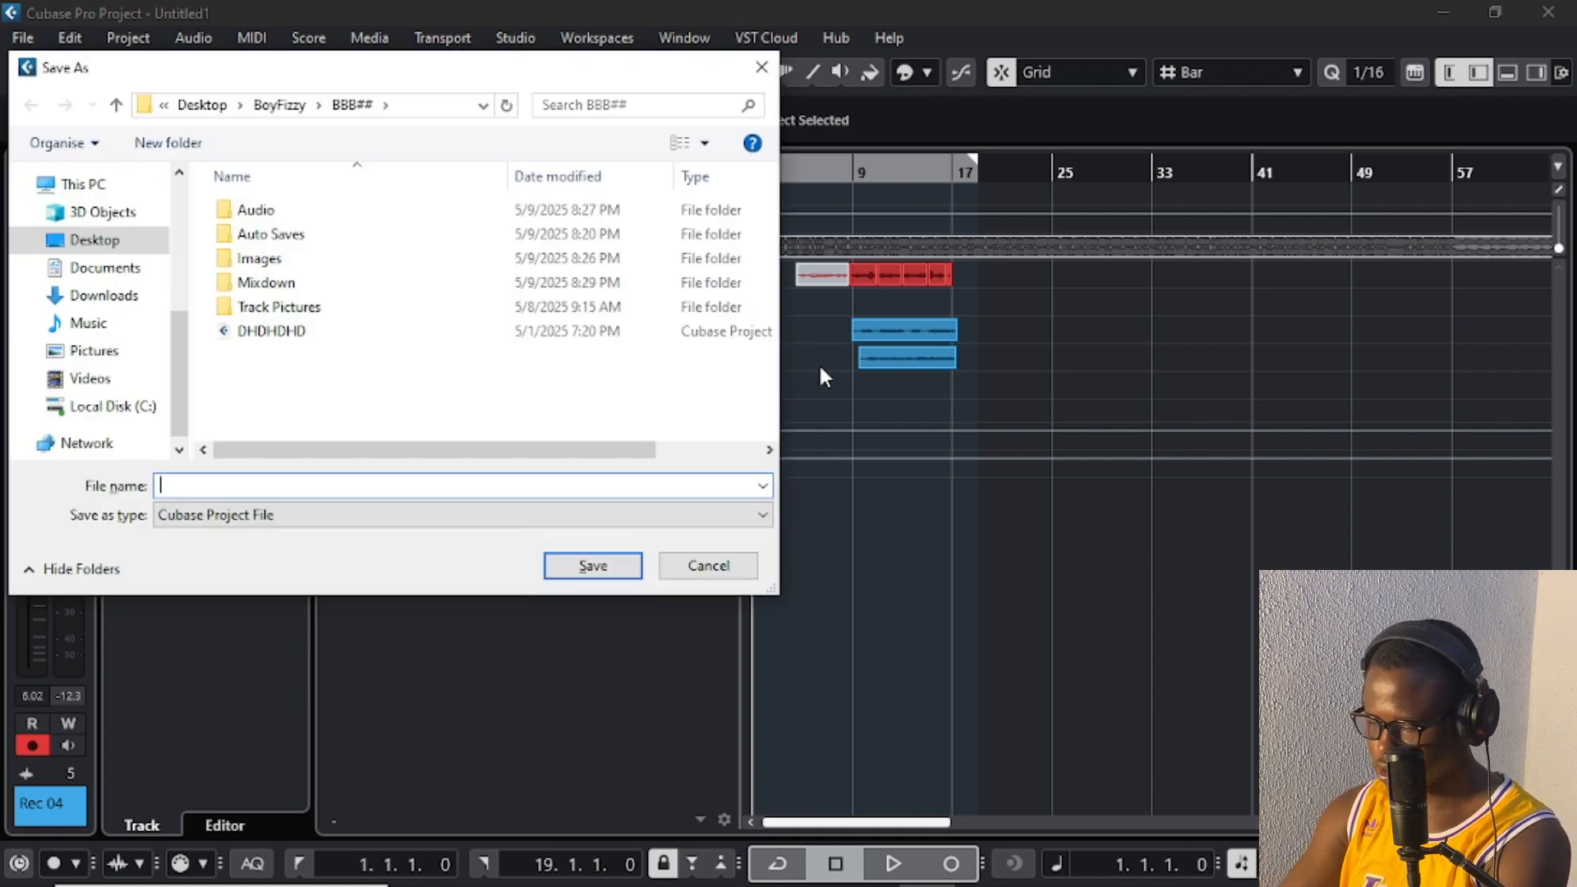
pyautogui.write('How Ro')
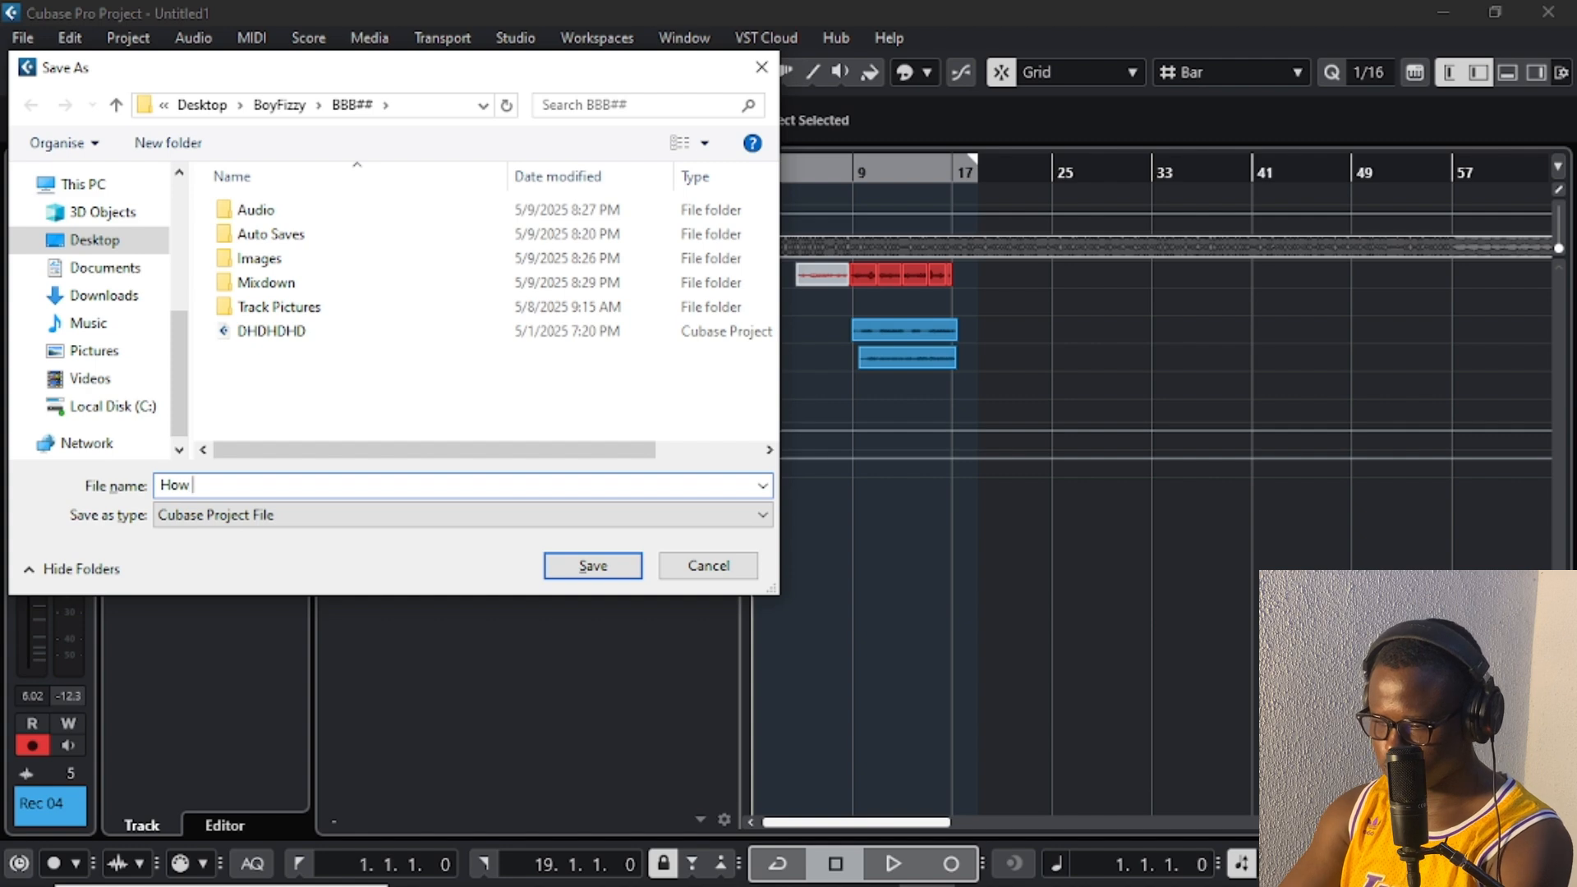
pyautogui.press('BackSpace')
pyautogui.press('BackSpace')
pyautogui.write('T')
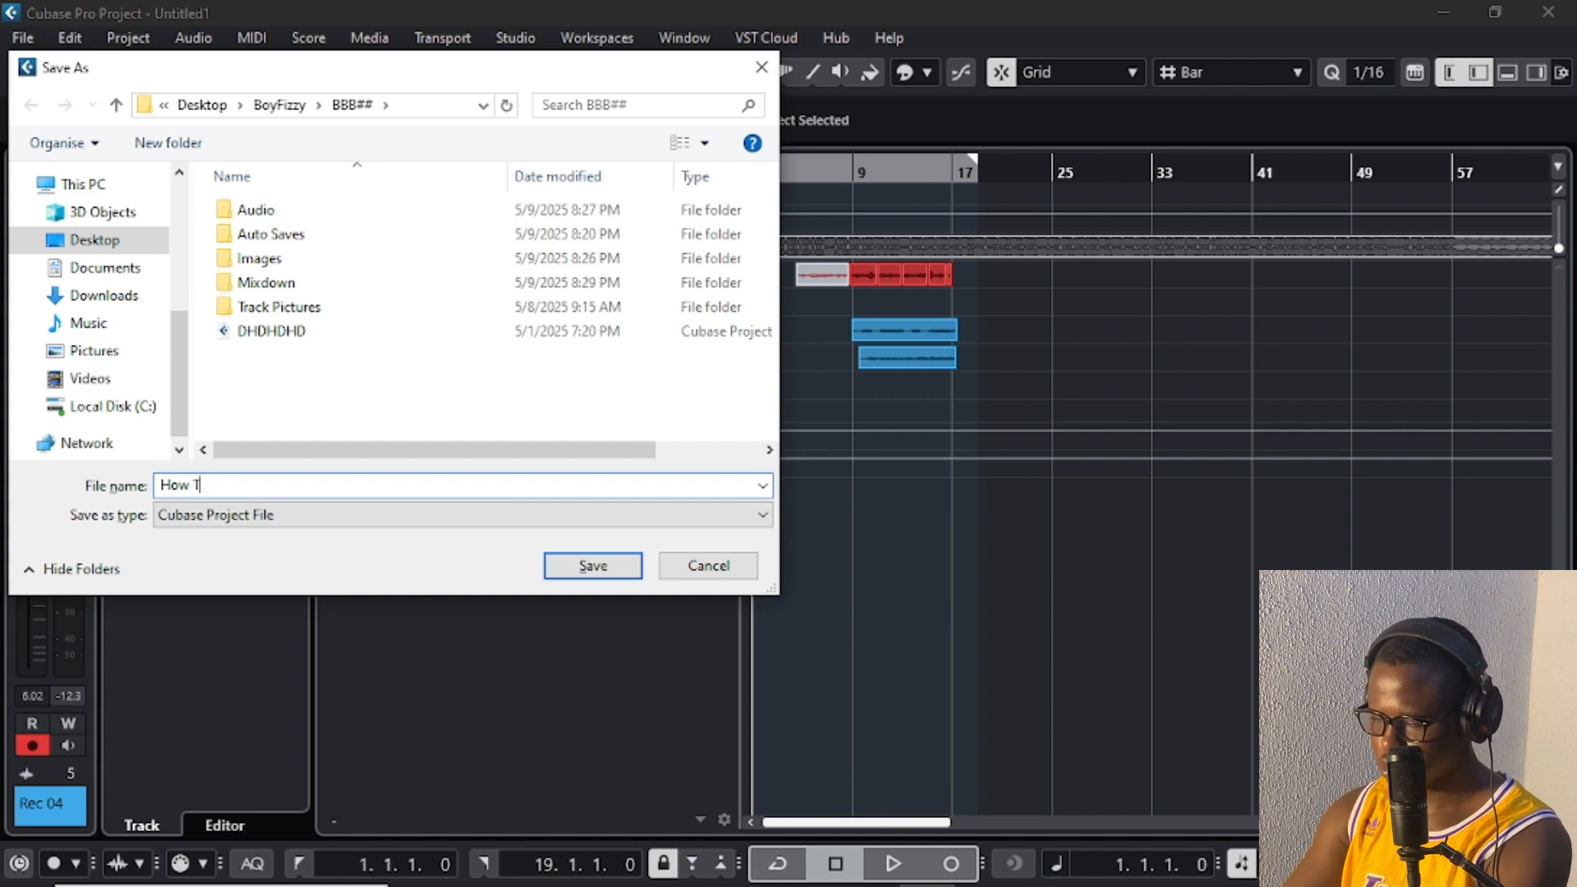
pyautogui.write('o Record')
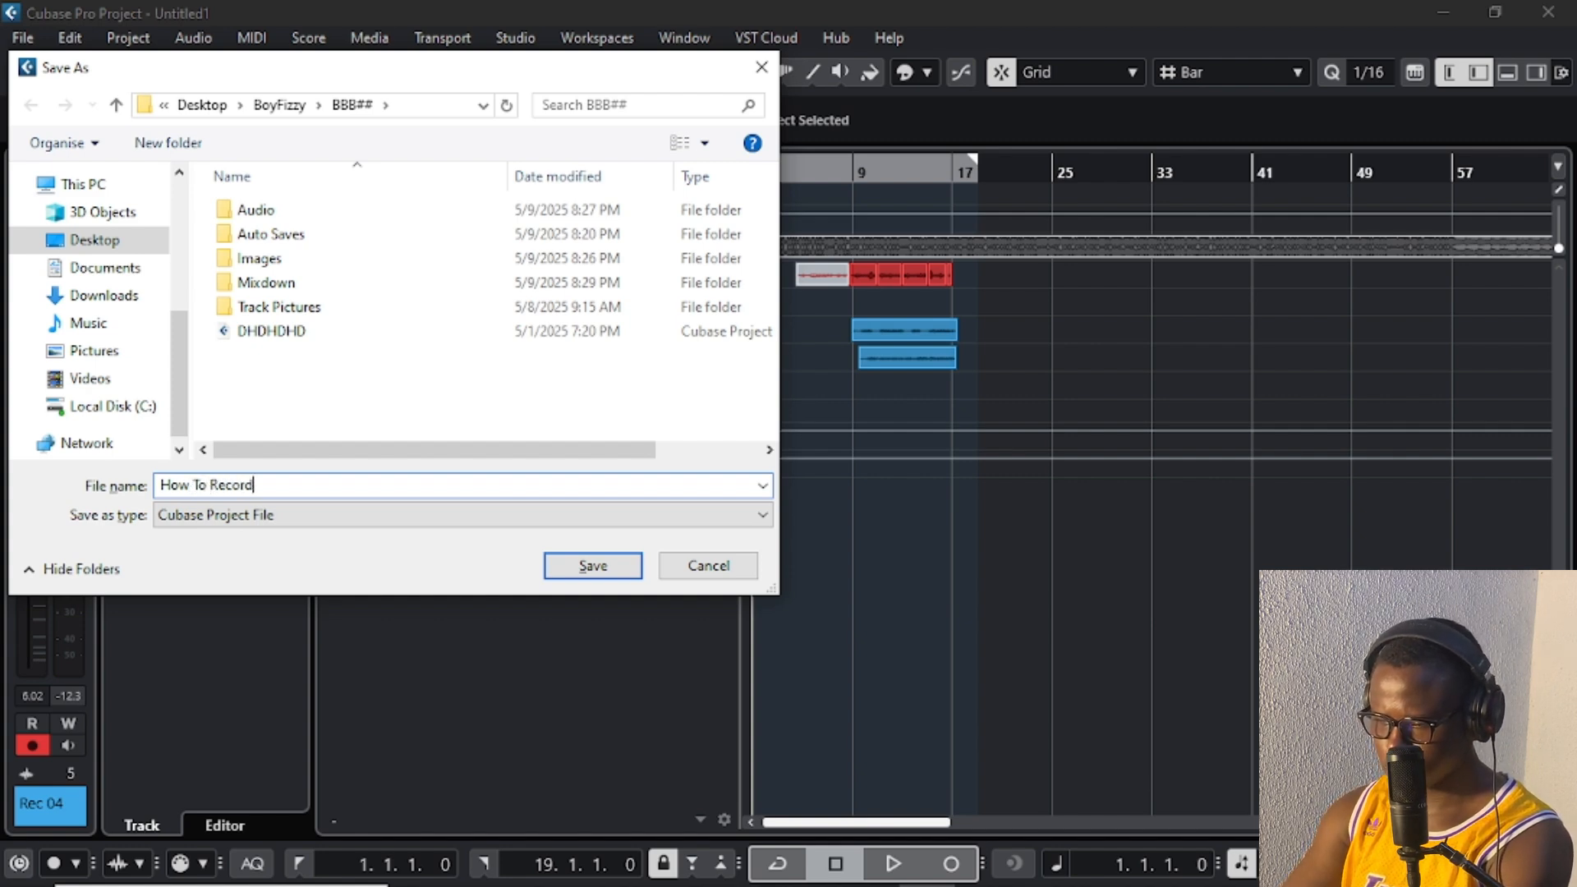
pyautogui.write(' On Cu')
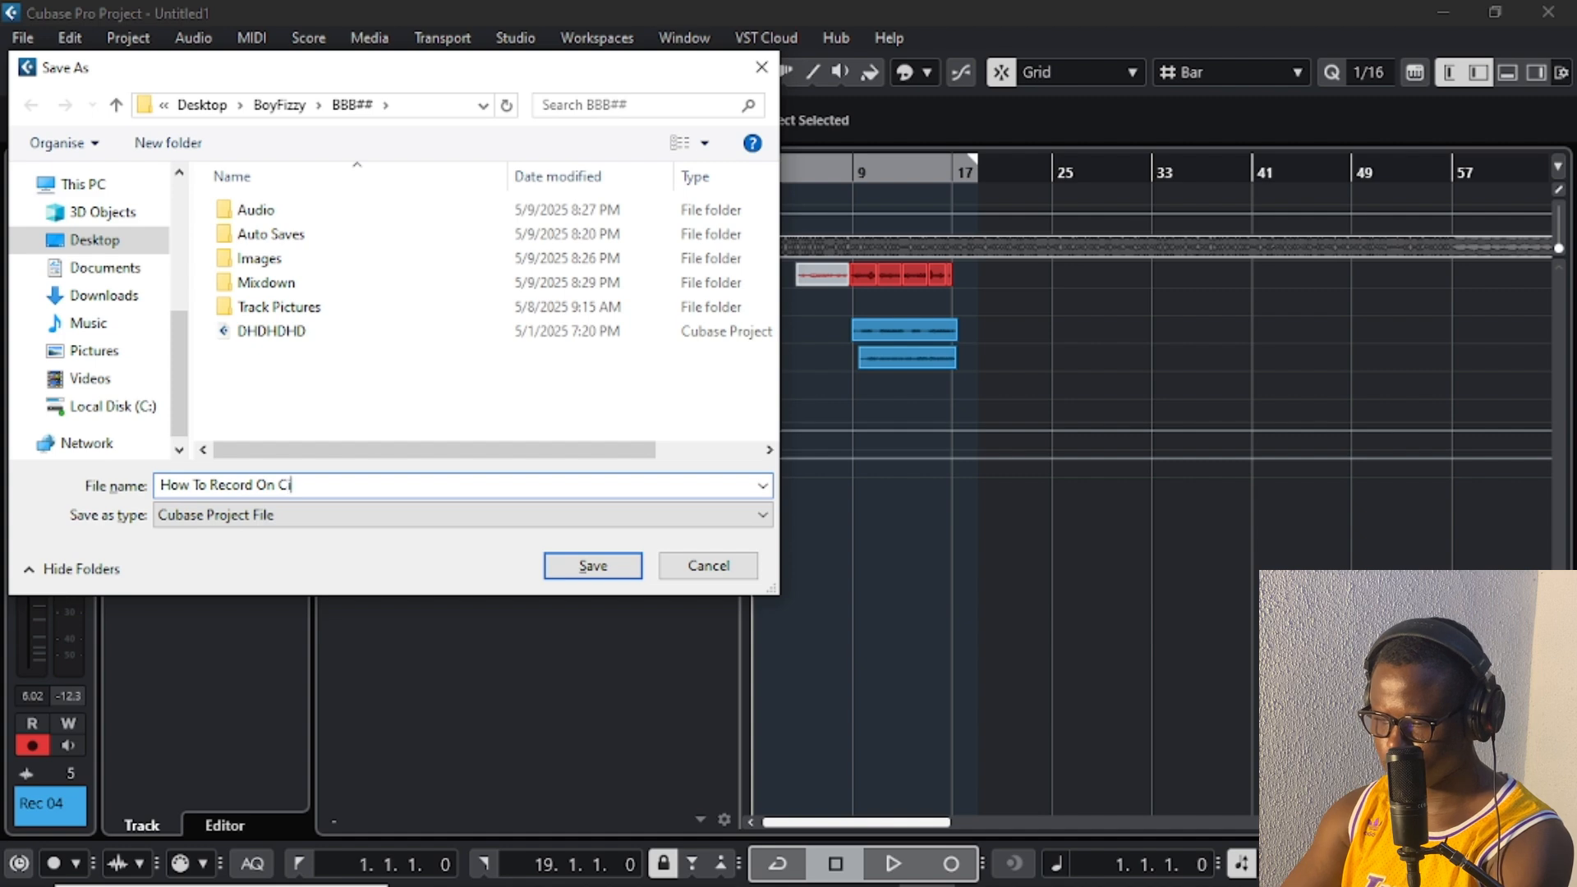
pyautogui.write('subase 14')
pyautogui.press('Return')
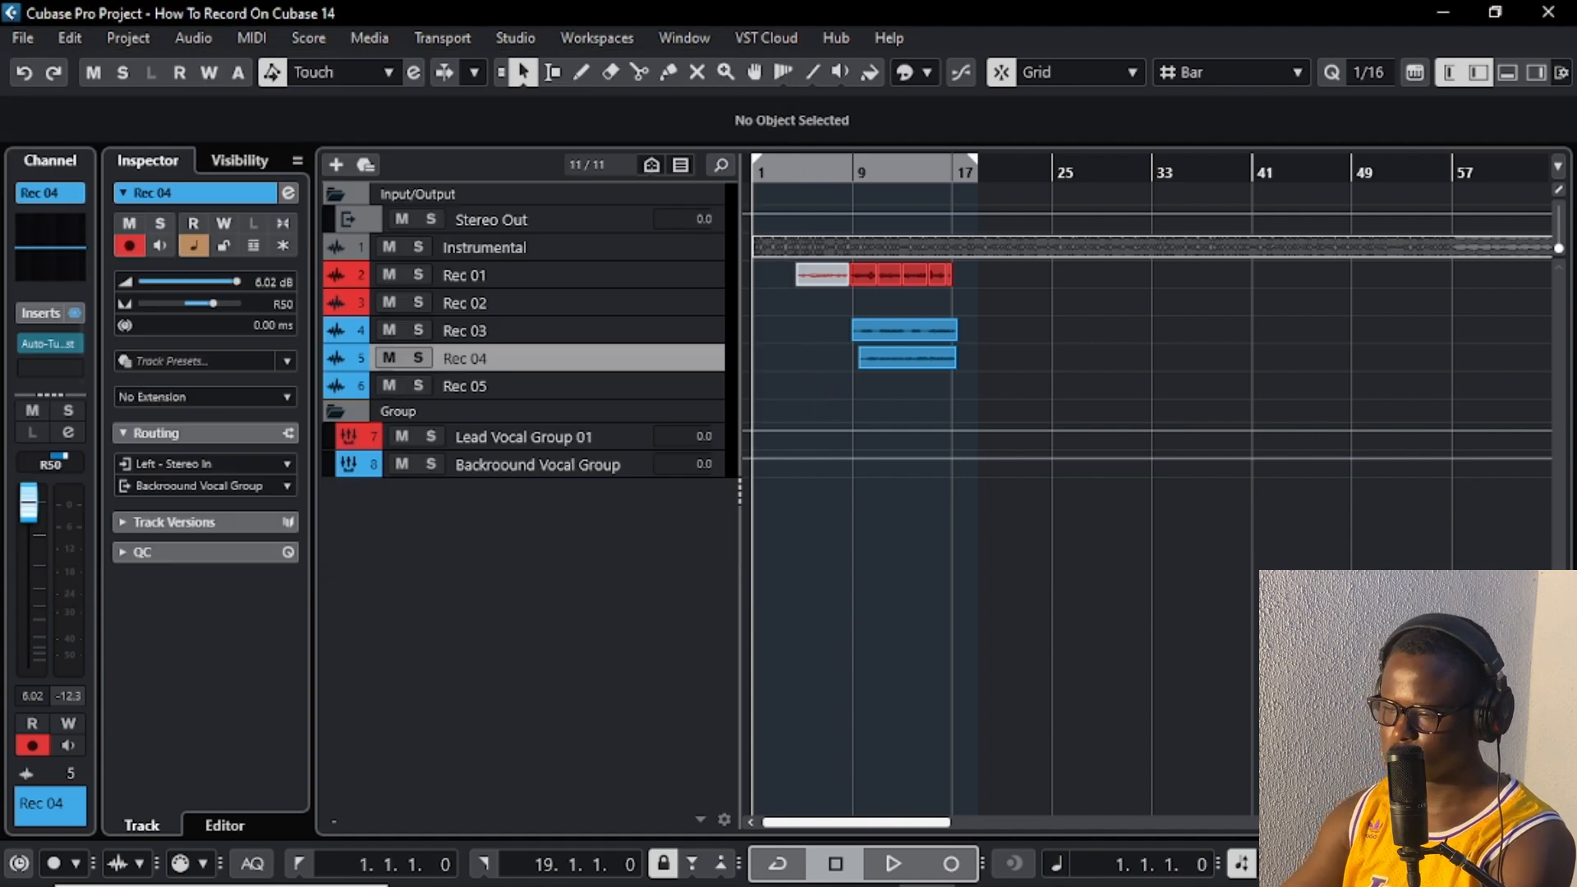
pyautogui.click(23, 40)
pyautogui.moveTo(61, 360)
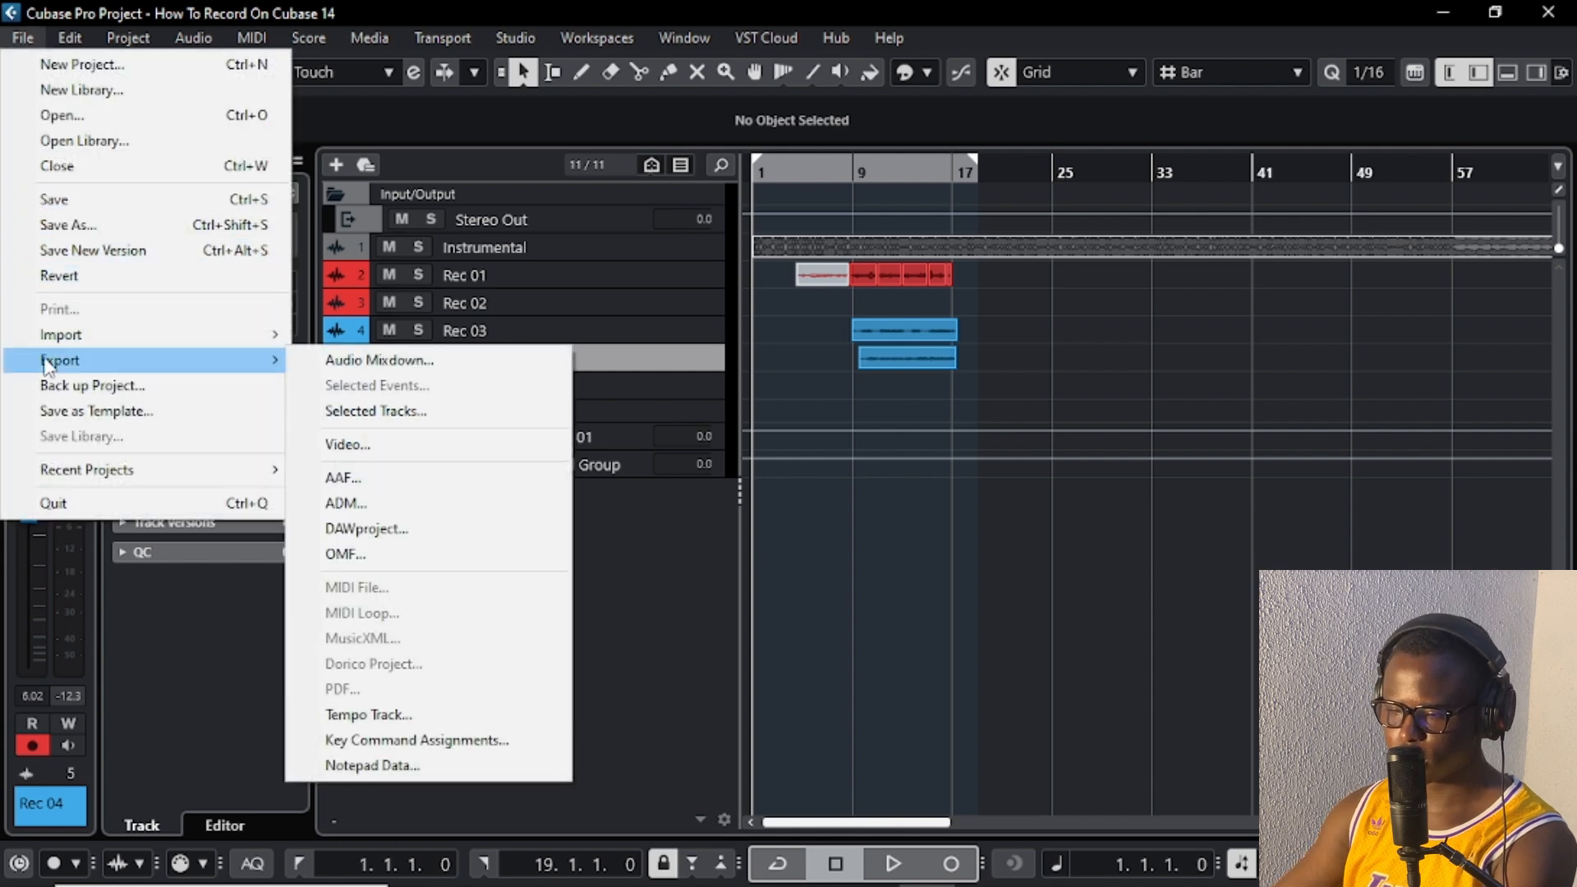
pyautogui.click(506, 349)
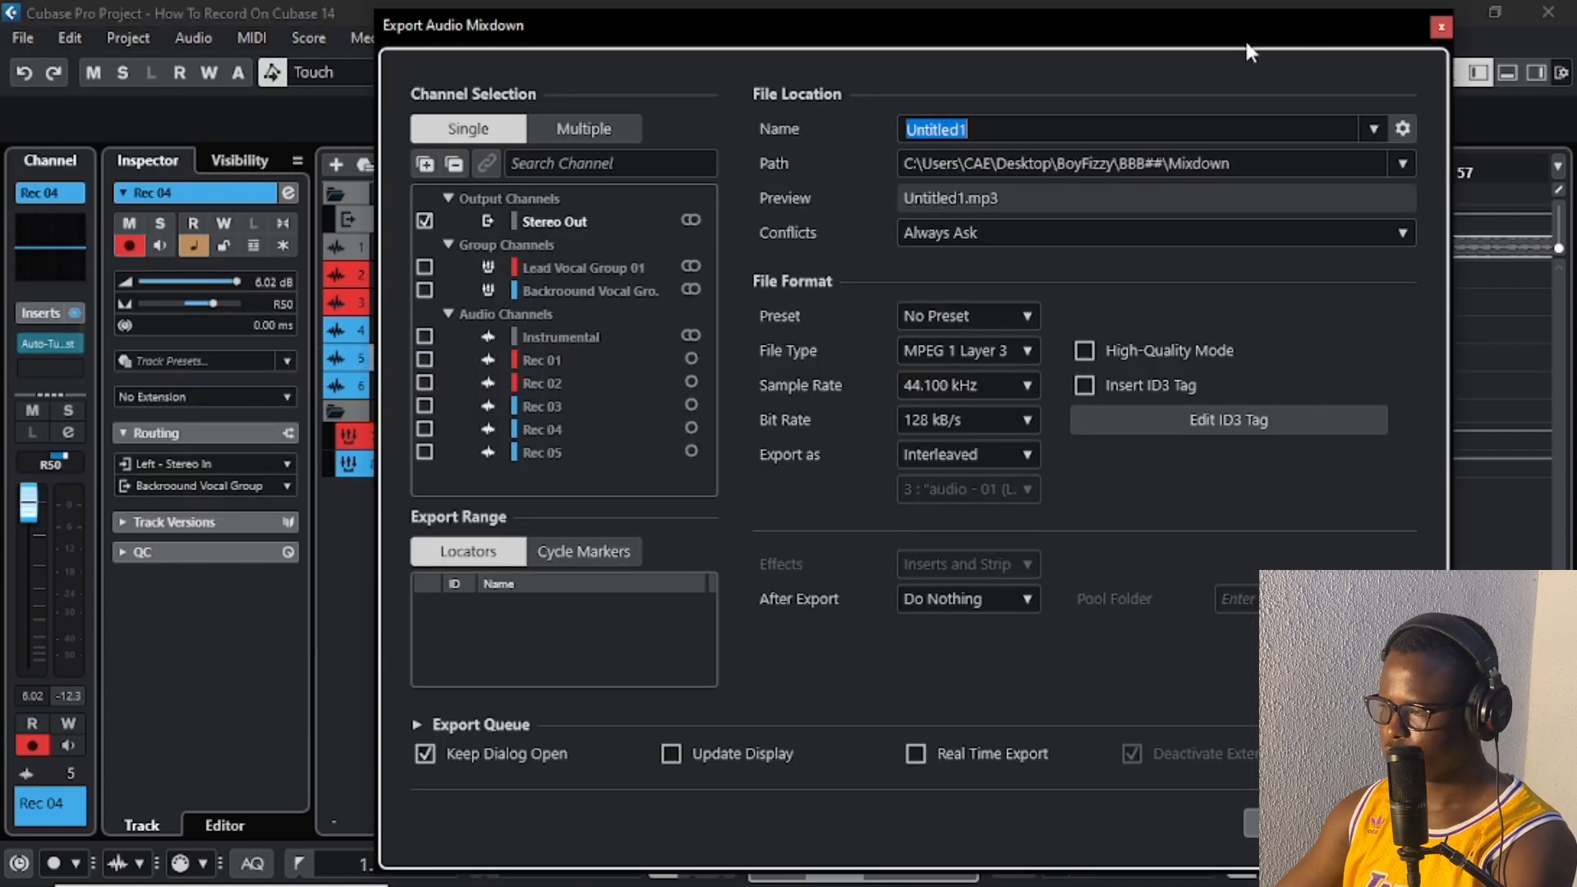
pyautogui.moveTo(1170, 29); pyautogui.dragTo(1570, 163)
pyautogui.moveTo(946, 153); pyautogui.dragTo(1, 63)
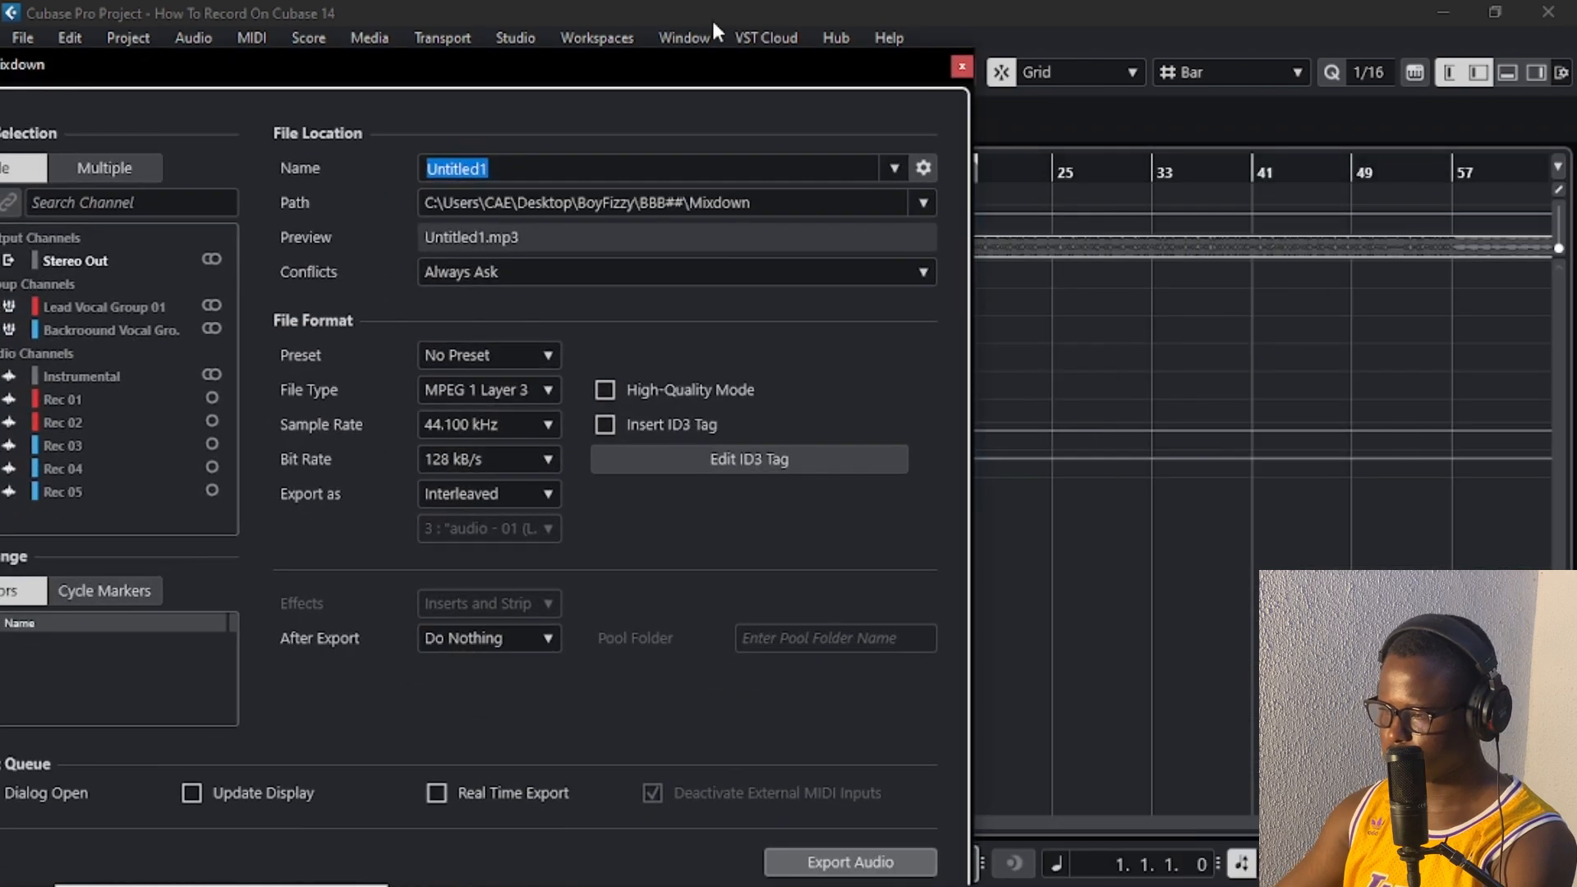
pyautogui.click(960, 68)
# Step: Remove the two empty vocal tracks, Rec 02 and Rec 05, from the project
pyautogui.click(682, 301)
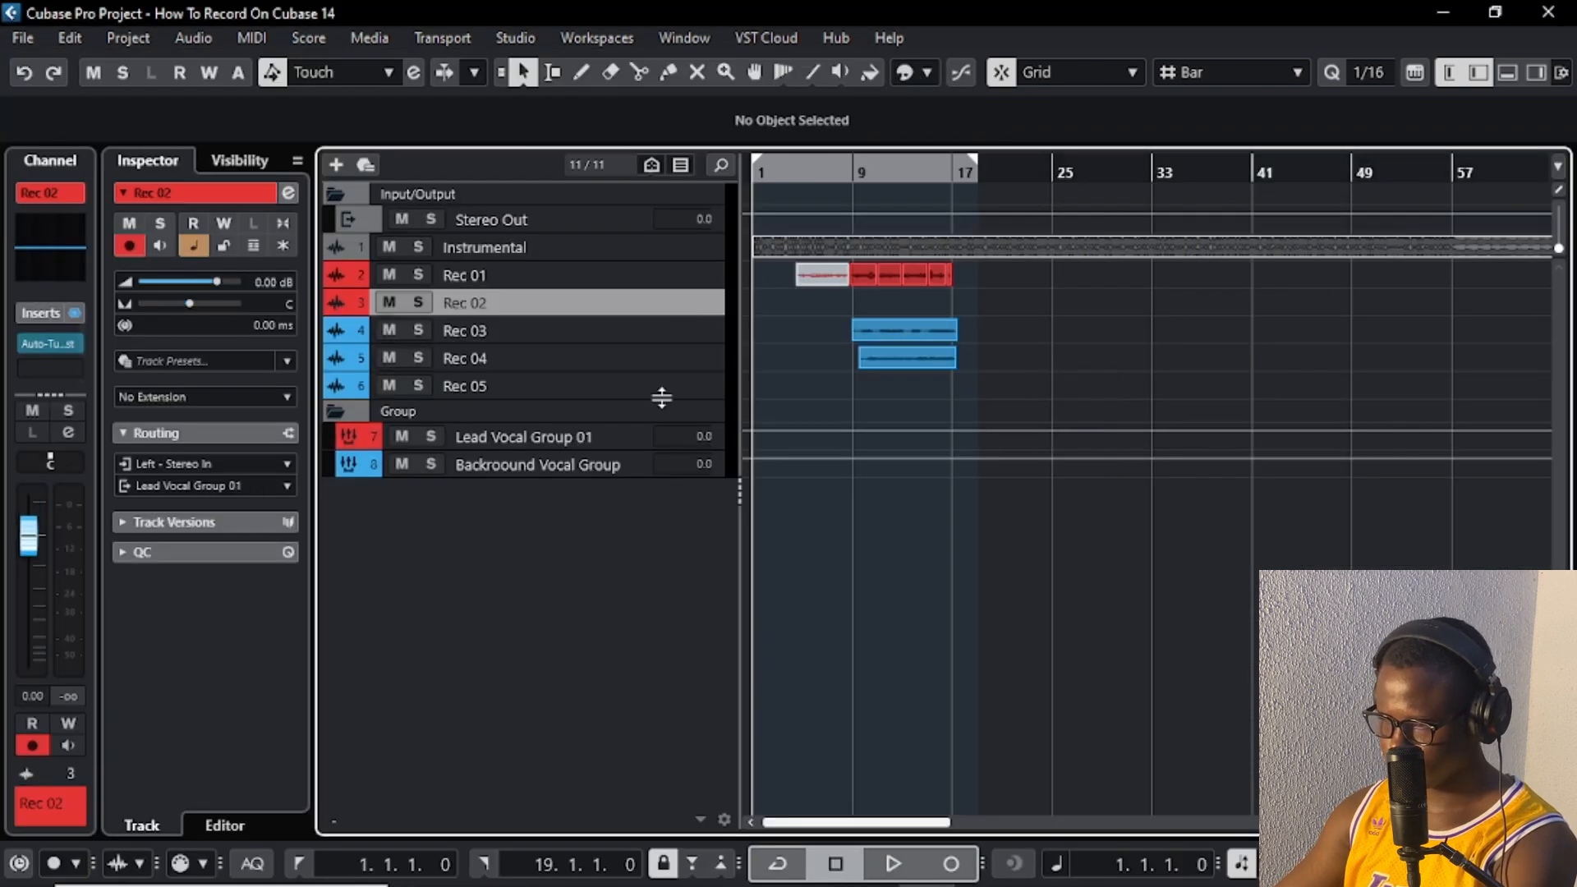
pyautogui.keyDown('ctrl'); pyautogui.click(703, 387); pyautogui.keyUp('ctrl')
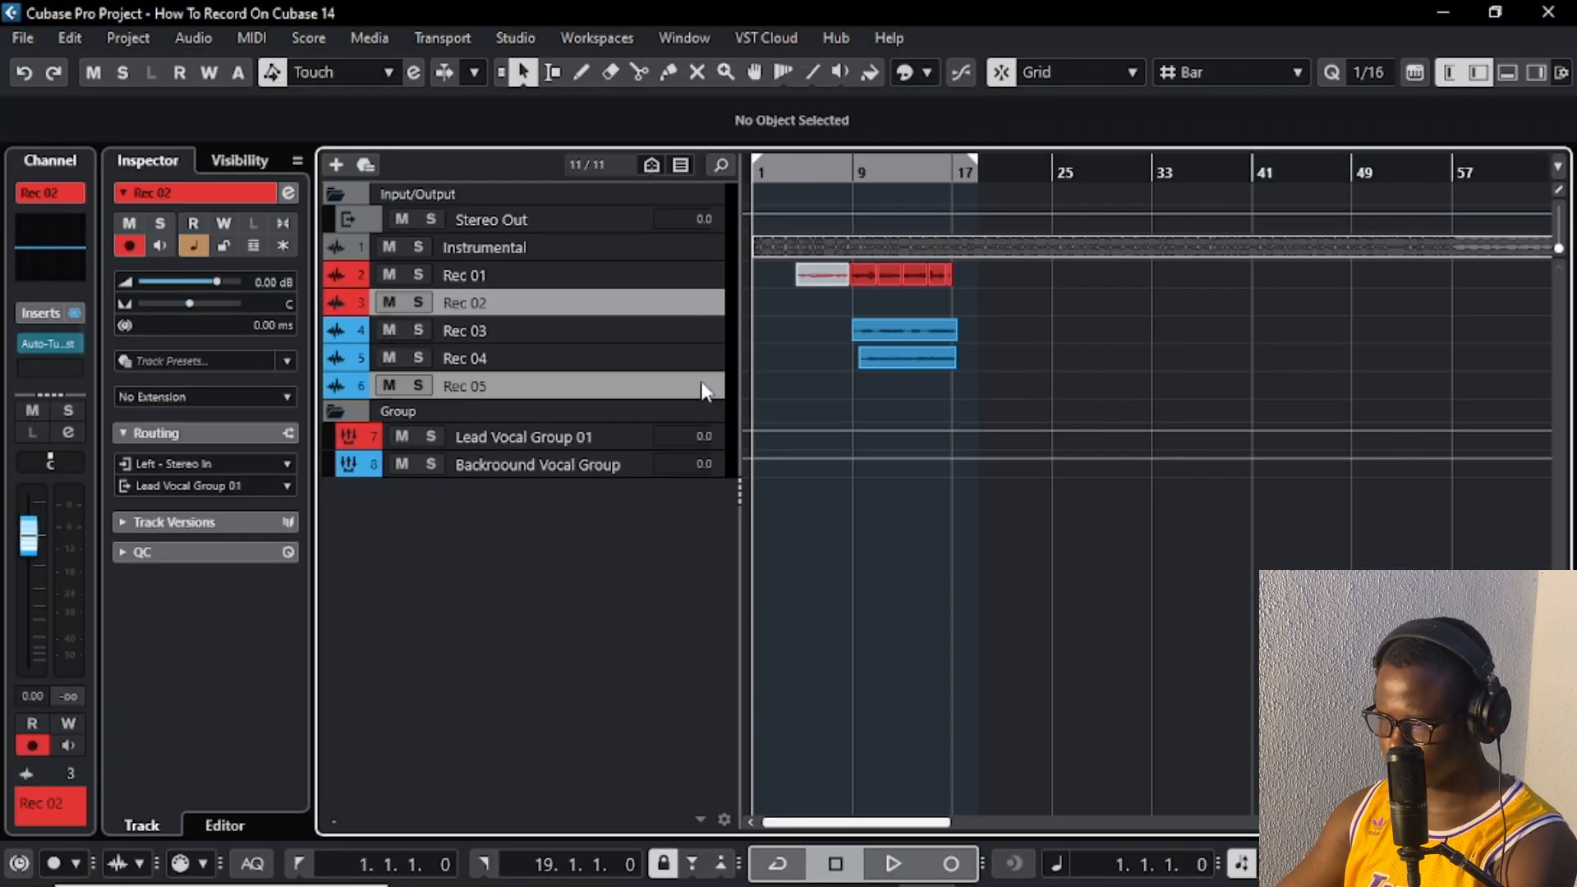
pyautogui.keyDown('ctrl'); pyautogui.click(696, 276); pyautogui.keyUp('ctrl')
pyautogui.keyDown('ctrl'); pyautogui.click(696, 276); pyautogui.keyUp('ctrl')
pyautogui.keyDown('ctrl'); pyautogui.click(697, 301); pyautogui.keyUp('ctrl')
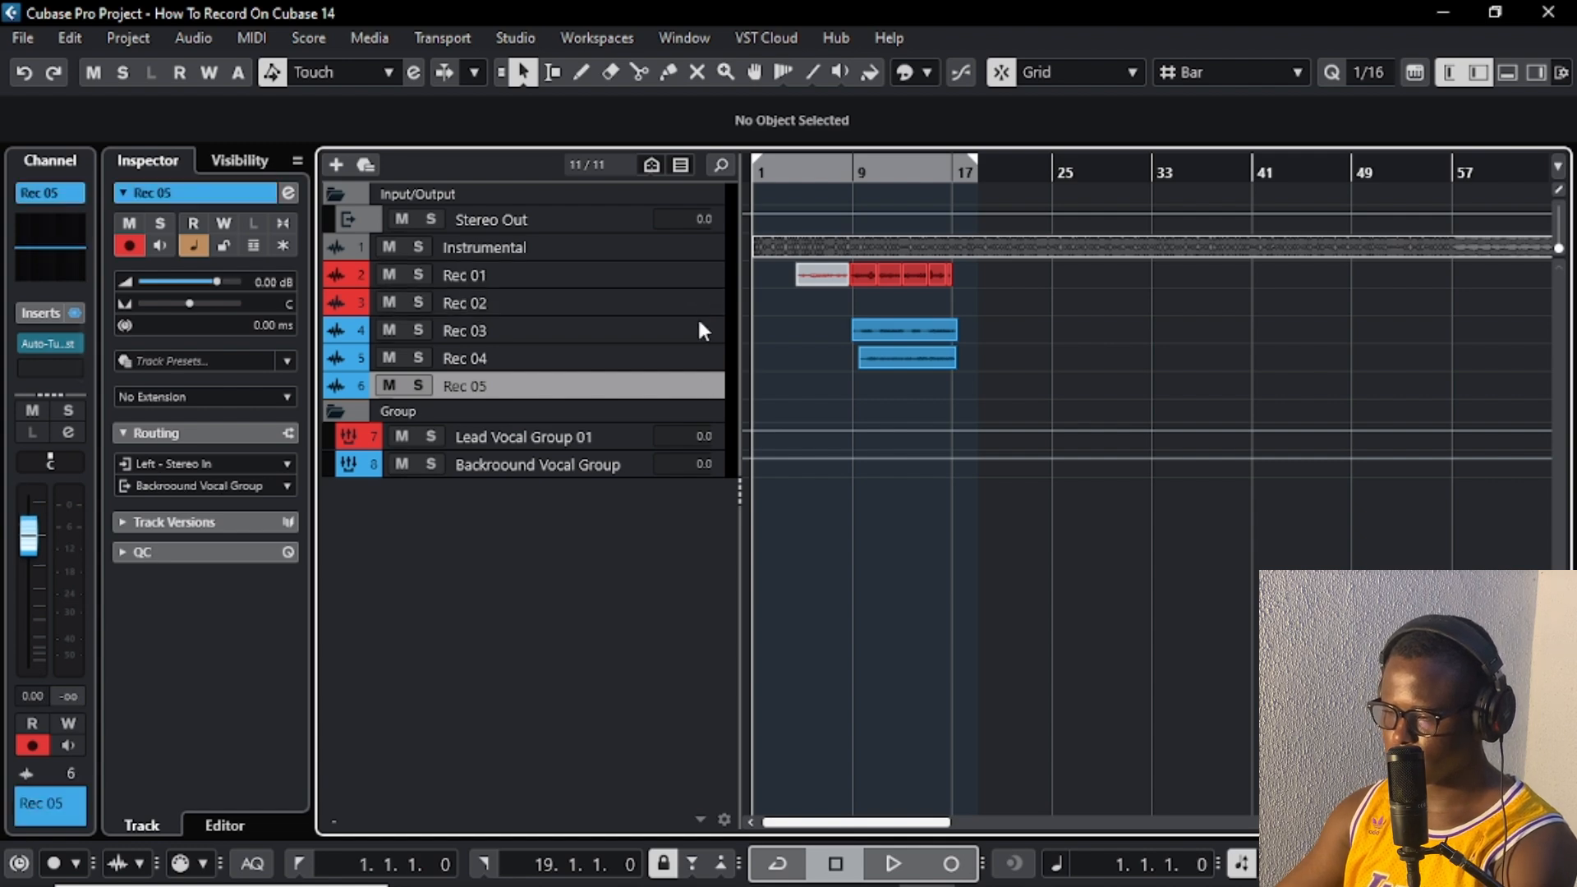
pyautogui.keyDown('ctrl'); pyautogui.click(712, 296); pyautogui.keyUp('ctrl')
pyautogui.rightClick(708, 308)
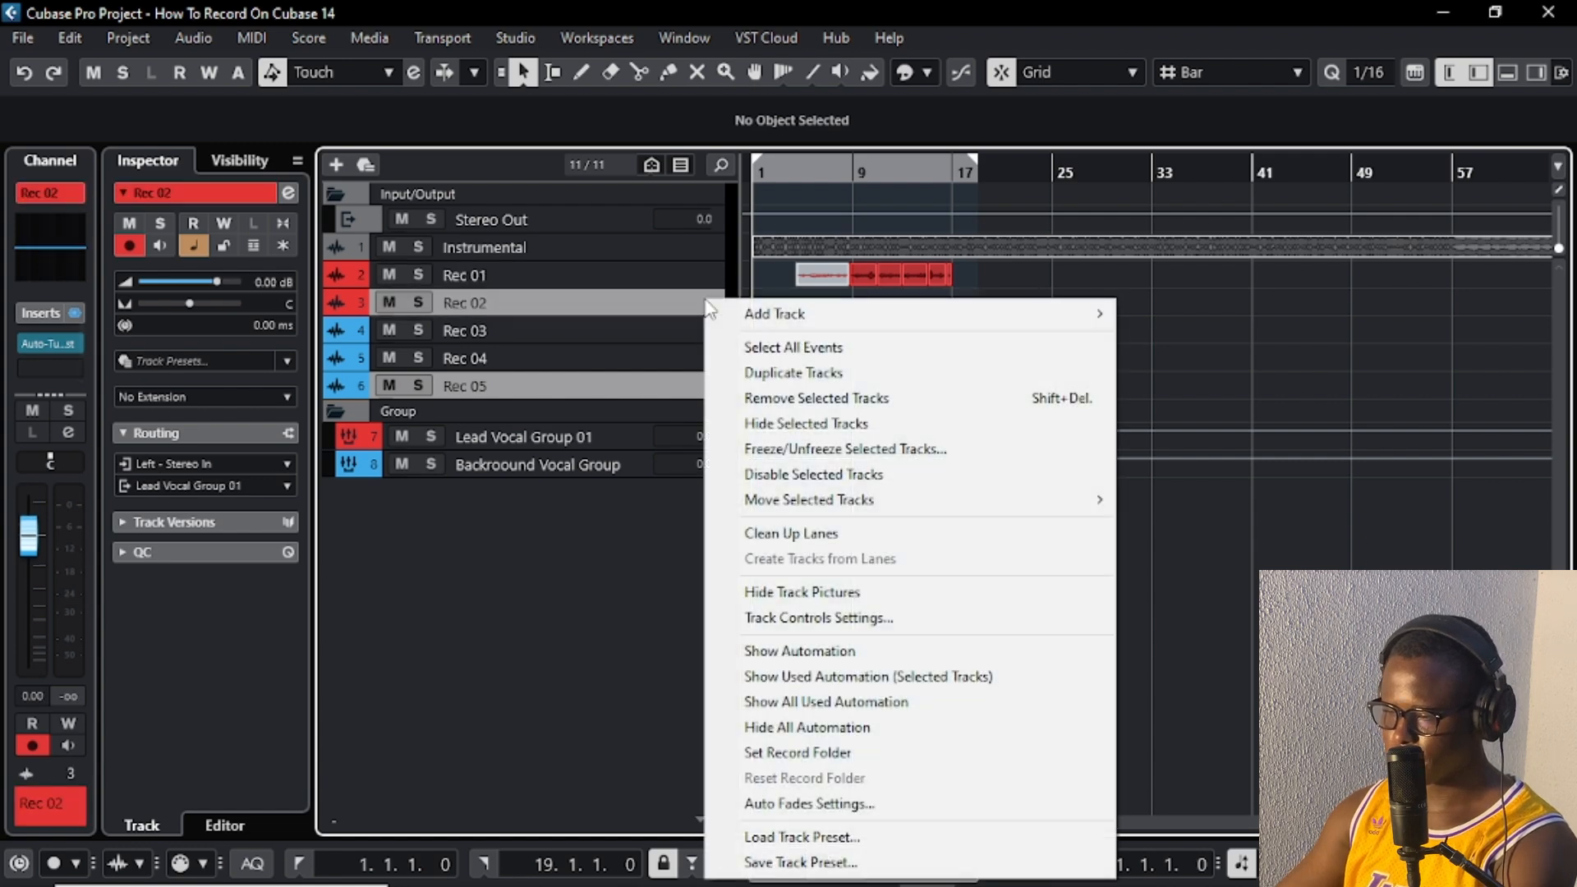
pyautogui.click(826, 400)
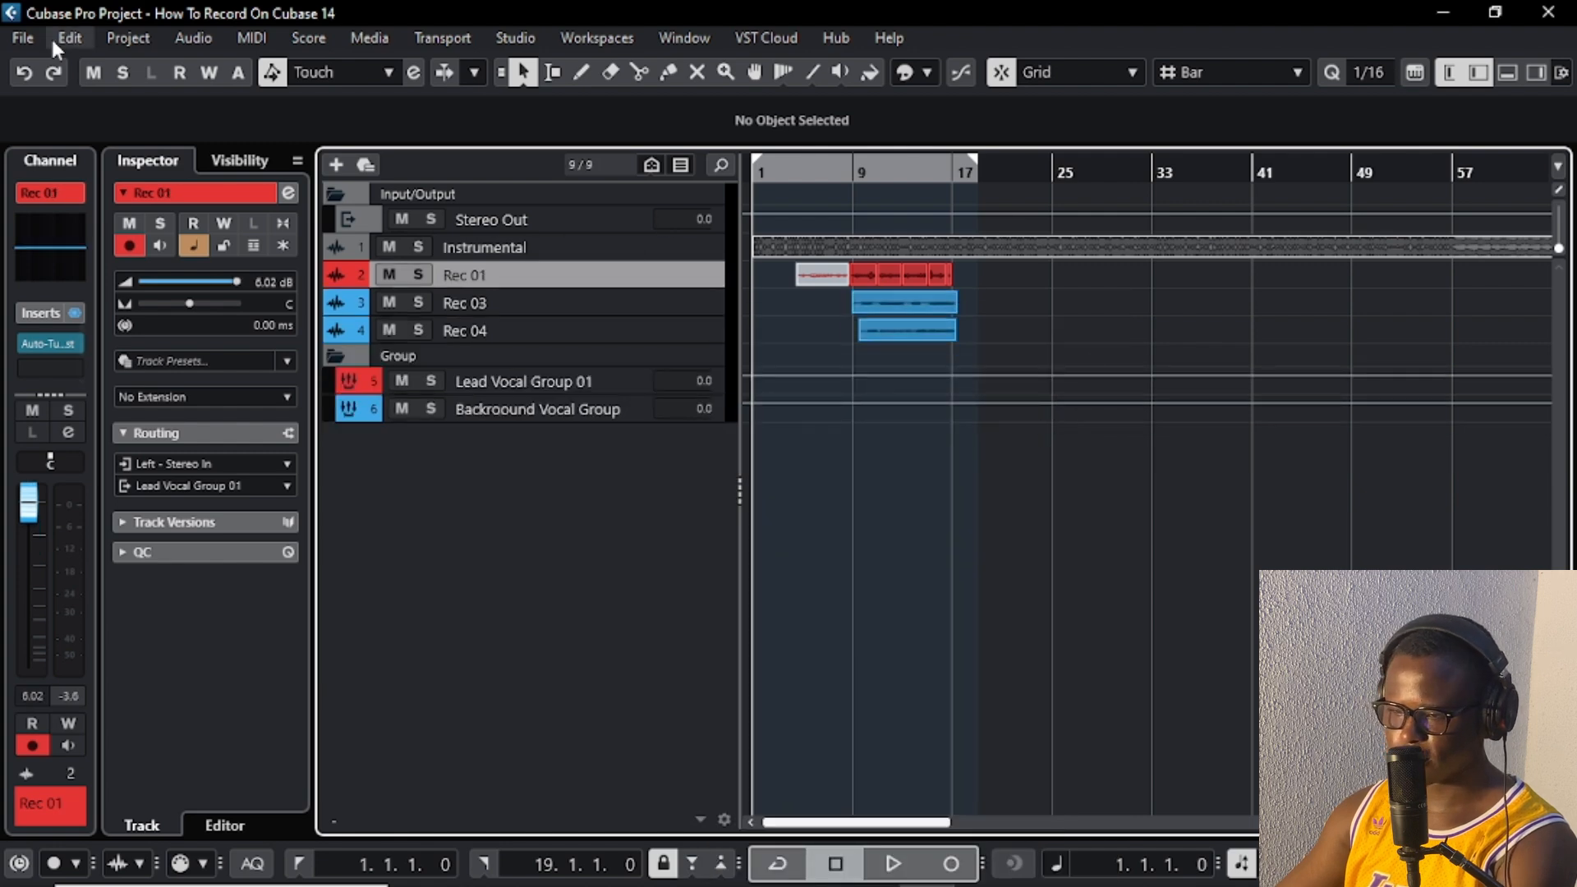
# Step: Open the Audio Mixdown export, switch the channel selection to Multiple and include all audio channels alongside Stereo Out
pyautogui.click(23, 37)
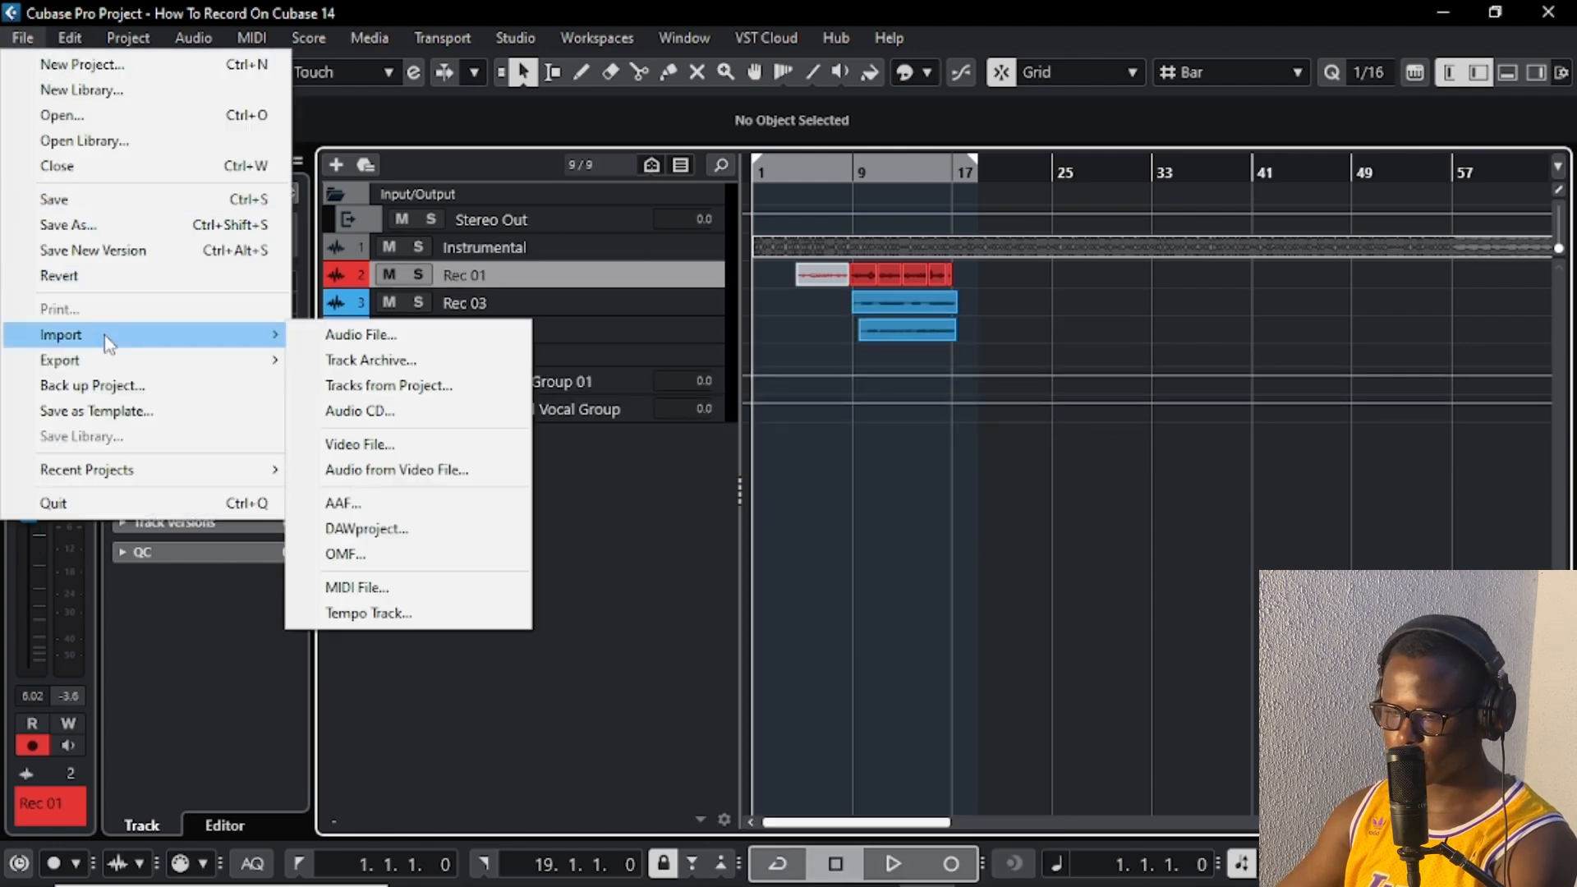
pyautogui.moveTo(111, 373)
pyautogui.click(503, 361)
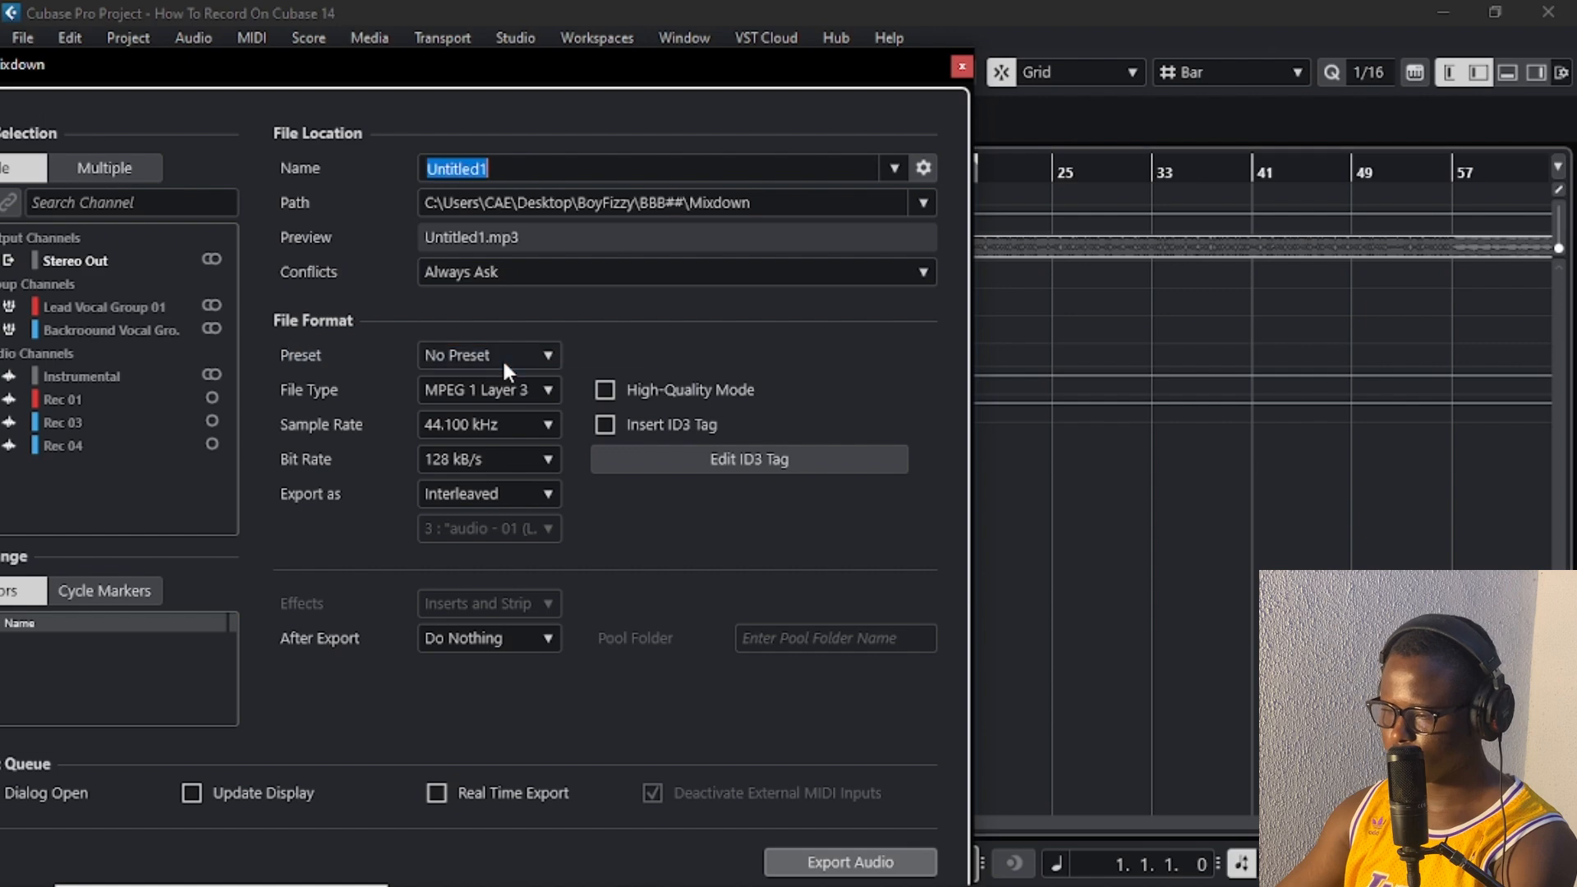
pyautogui.moveTo(467, 72); pyautogui.dragTo(830, 26)
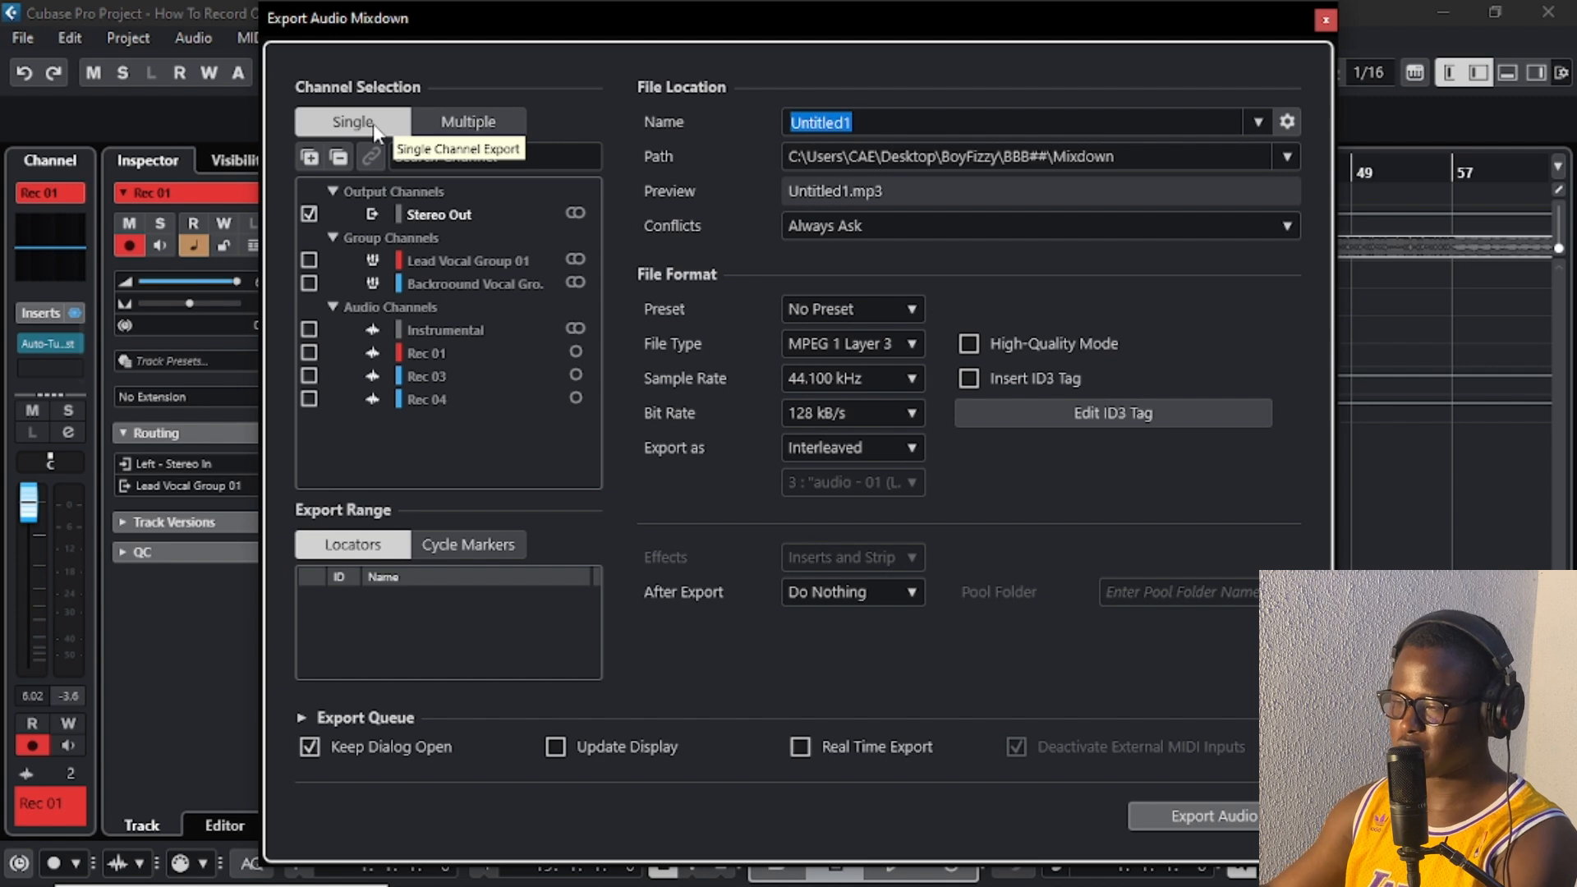
pyautogui.moveTo(552, 18); pyautogui.dragTo(663, 409)
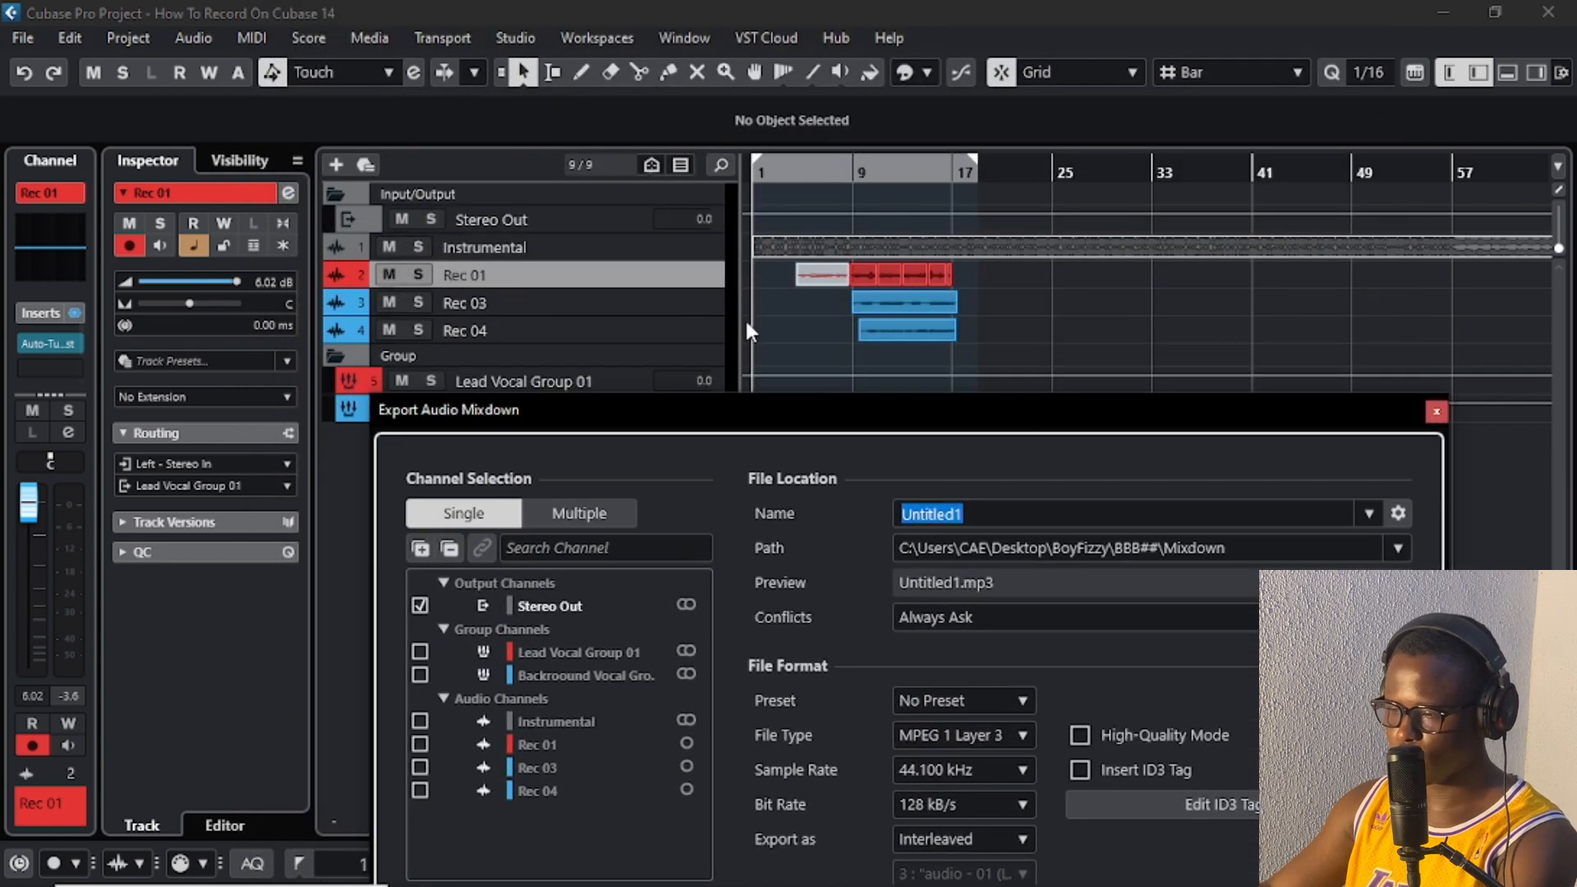
pyautogui.moveTo(826, 411); pyautogui.dragTo(819, 105)
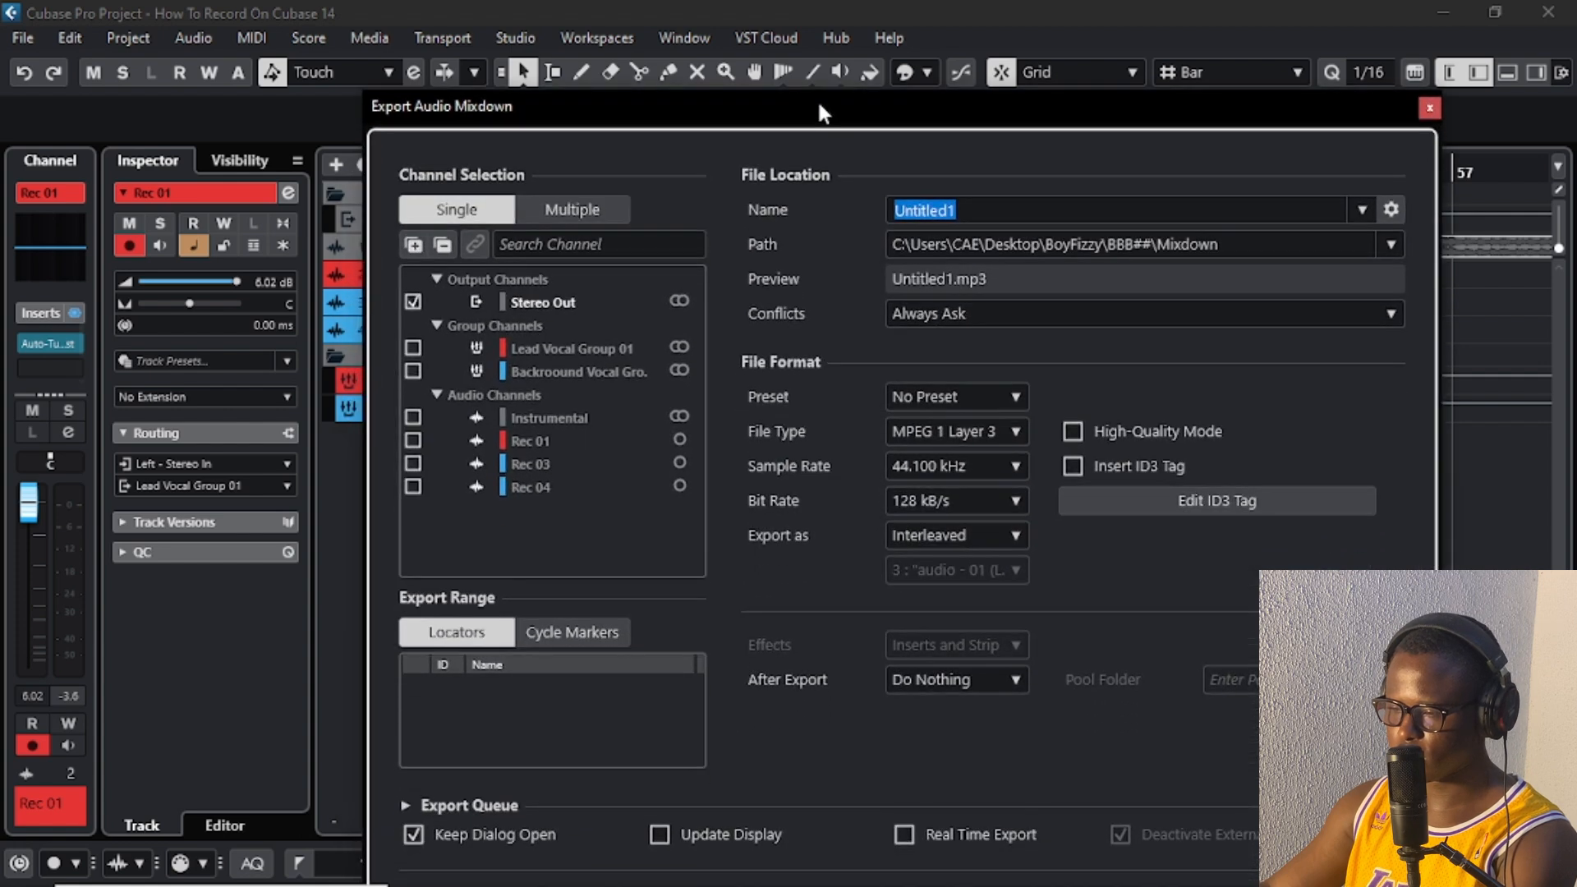
pyautogui.click(588, 212)
pyautogui.moveTo(618, 105); pyautogui.dragTo(835, 69)
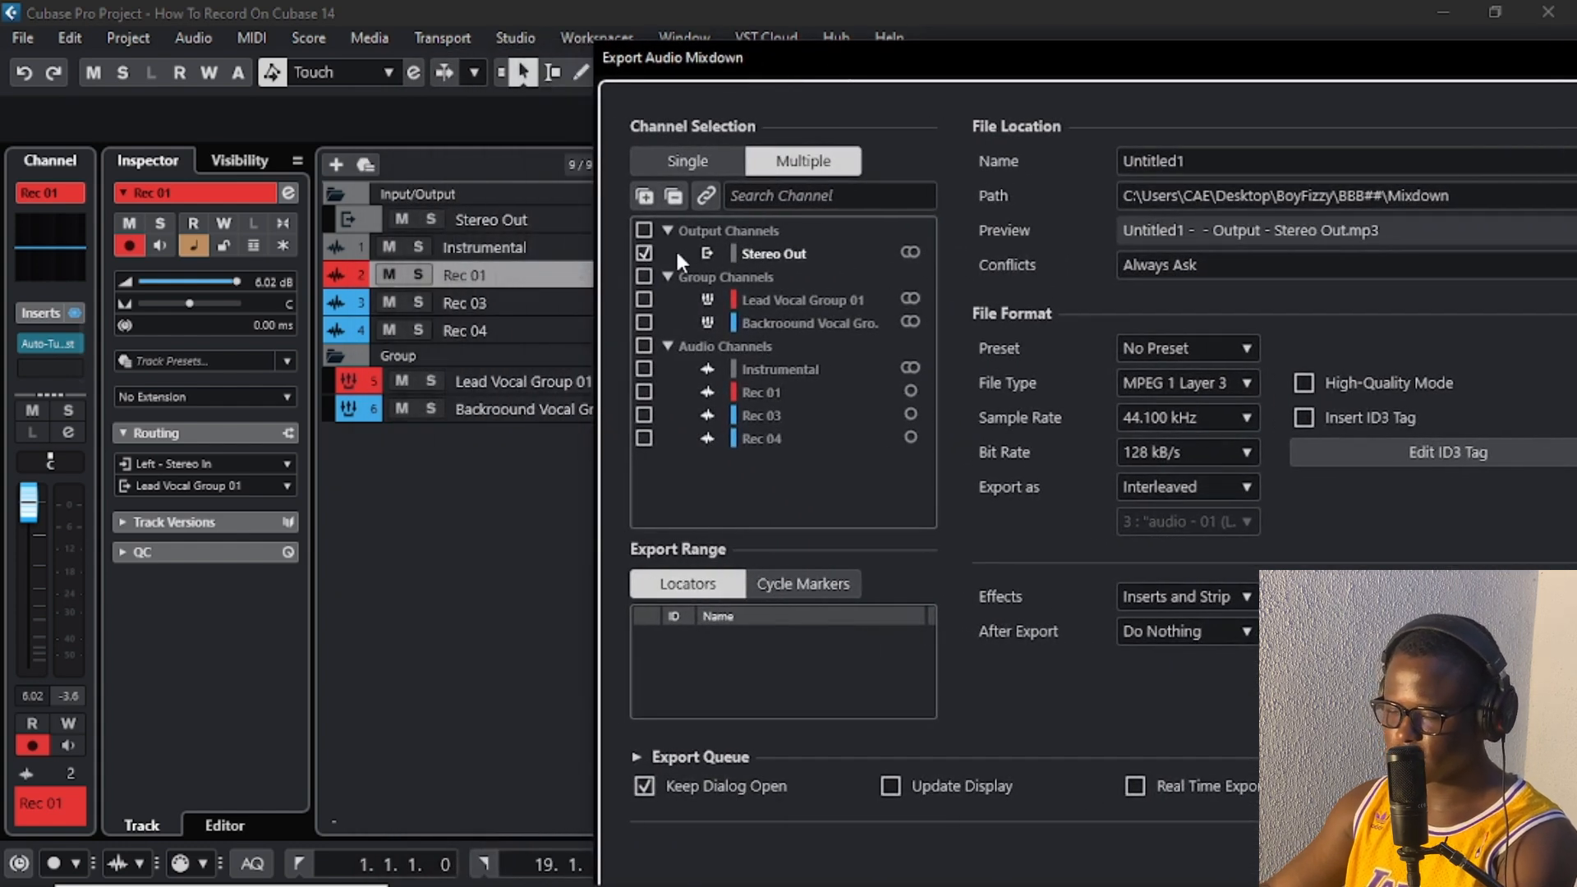
pyautogui.moveTo(817, 56); pyautogui.dragTo(1261, 64)
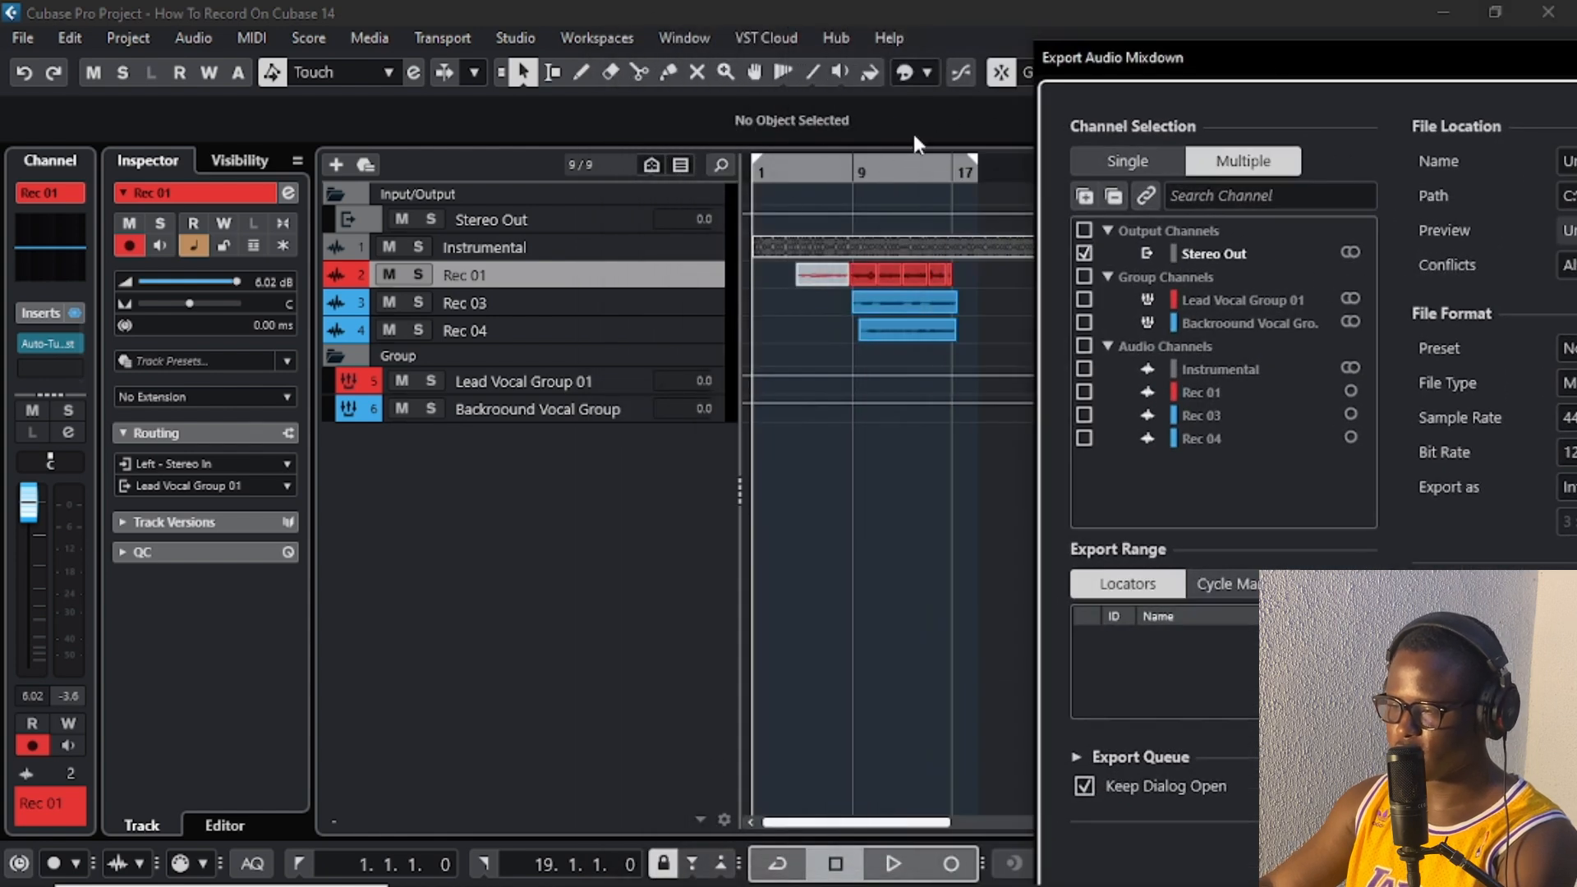
pyautogui.moveTo(1289, 63); pyautogui.dragTo(1013, 82)
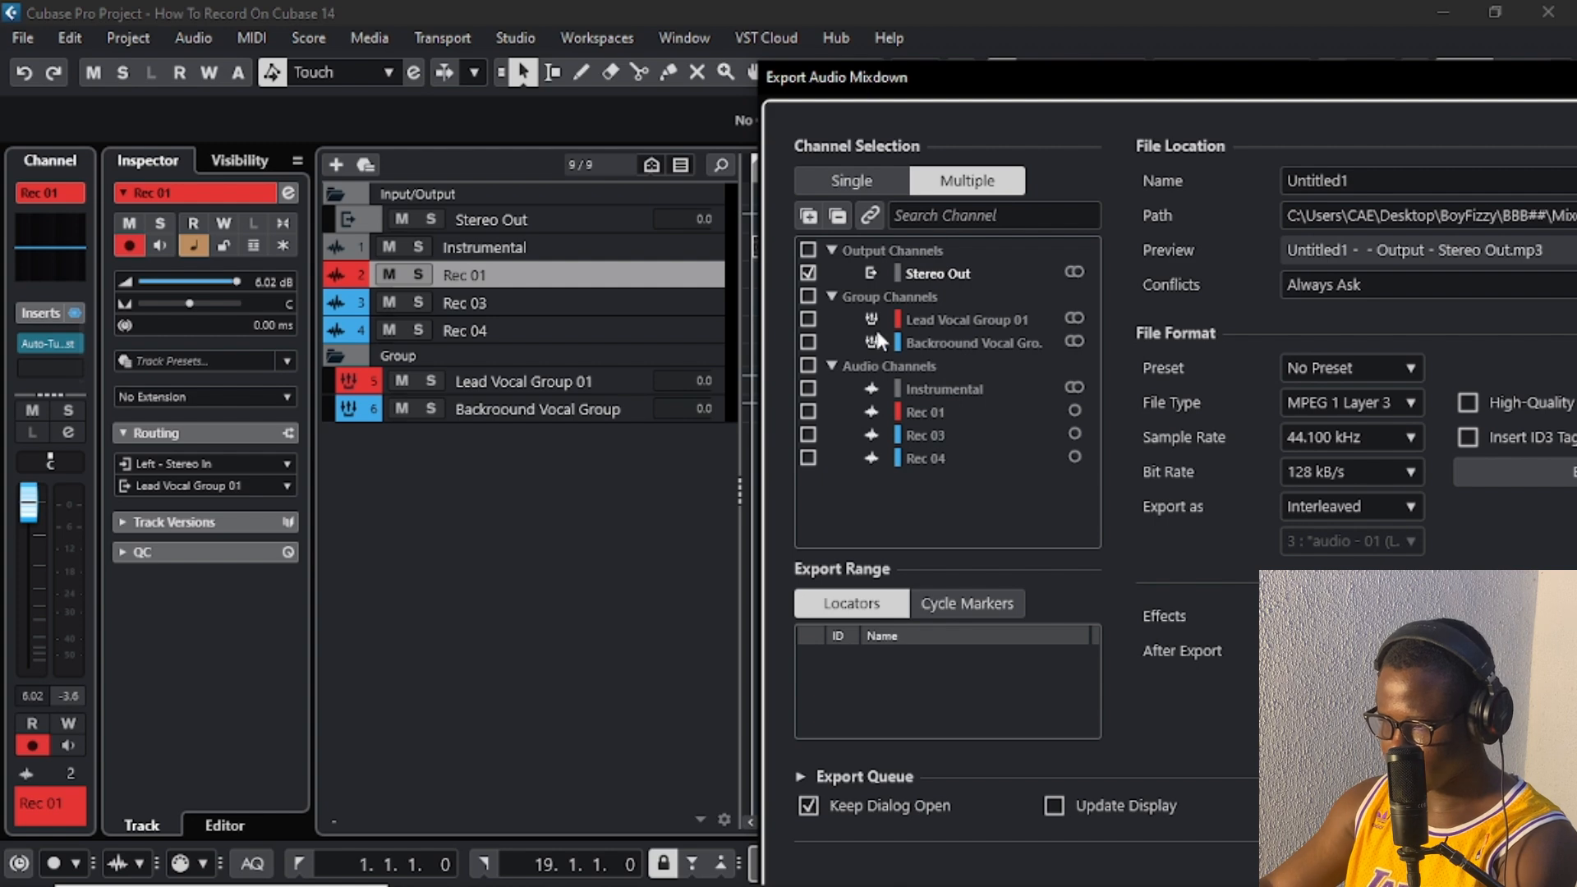
pyautogui.click(807, 365)
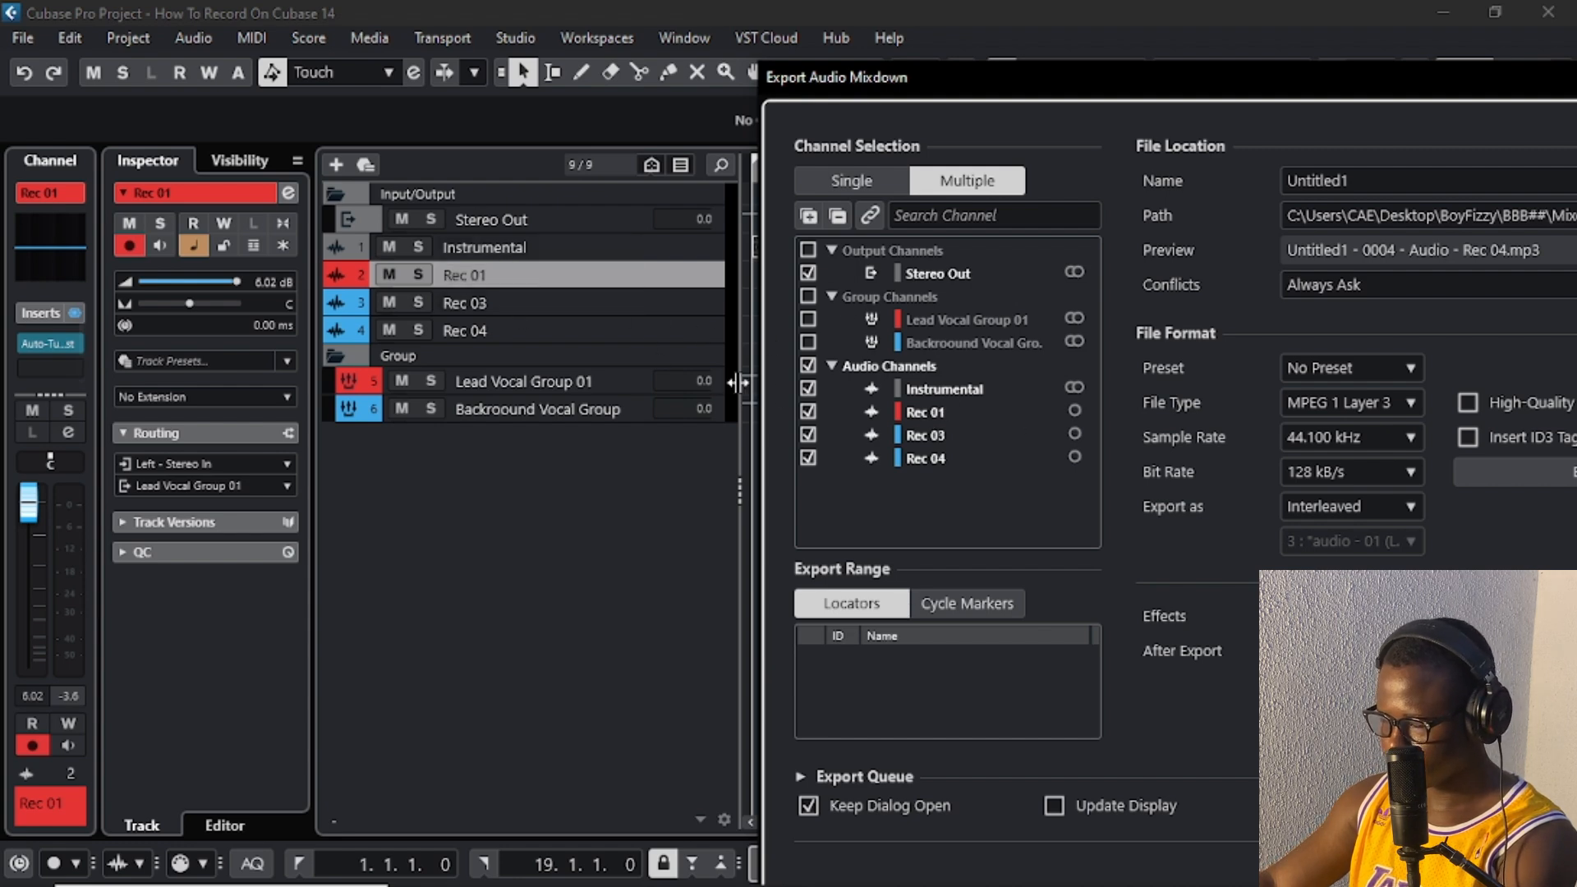
# Step: Set the export file type to Wave and the bit depth to 32 bit float
pyautogui.moveTo(1017, 85); pyautogui.dragTo(718, 105)
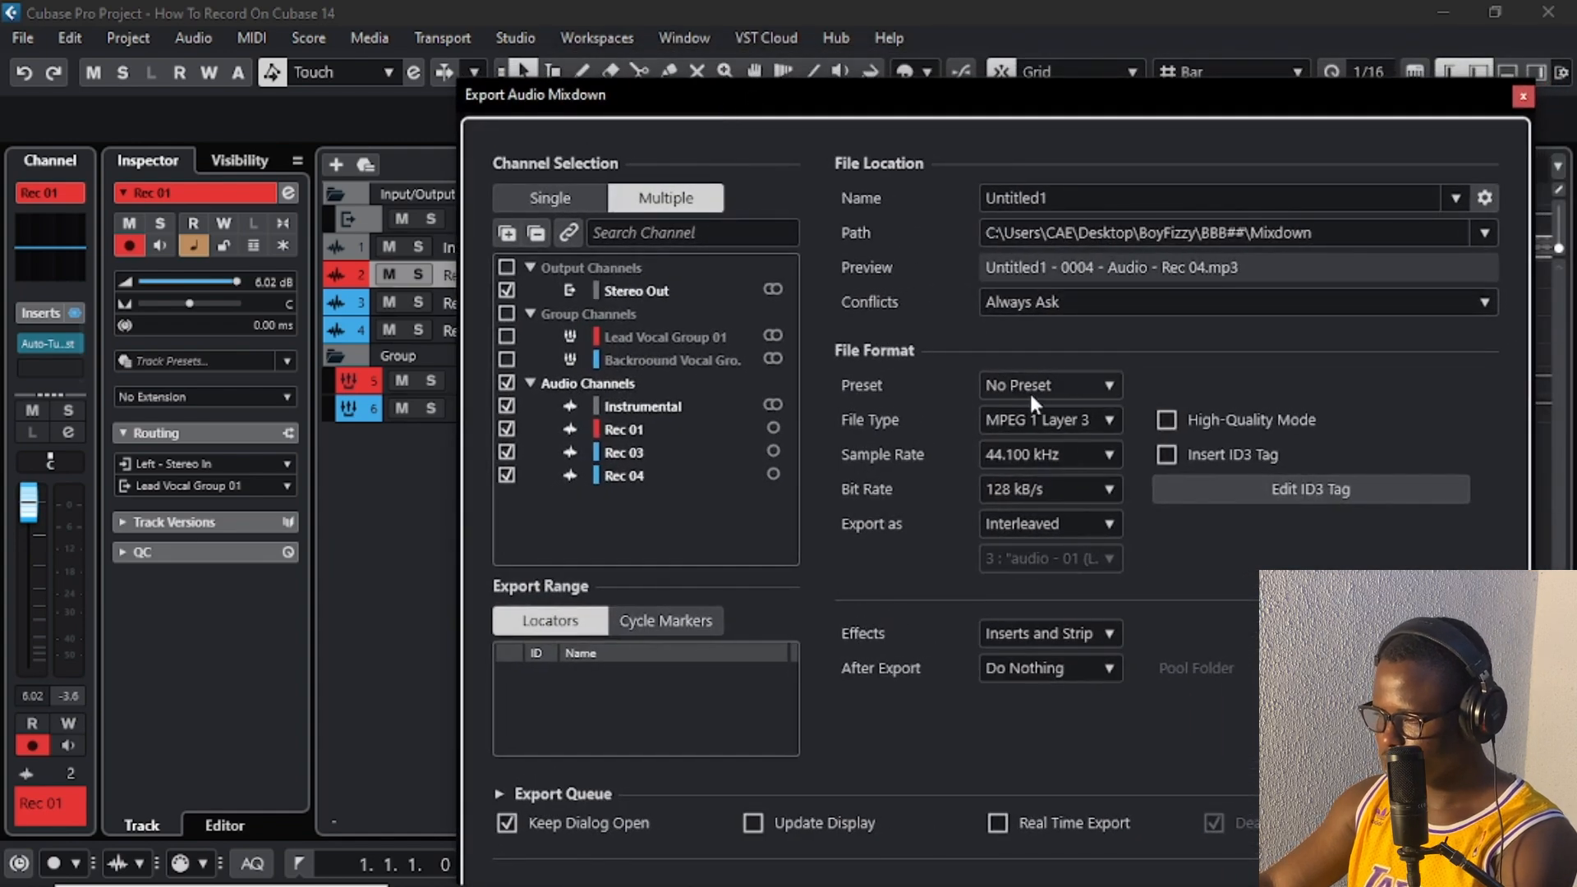
pyautogui.click(1057, 421)
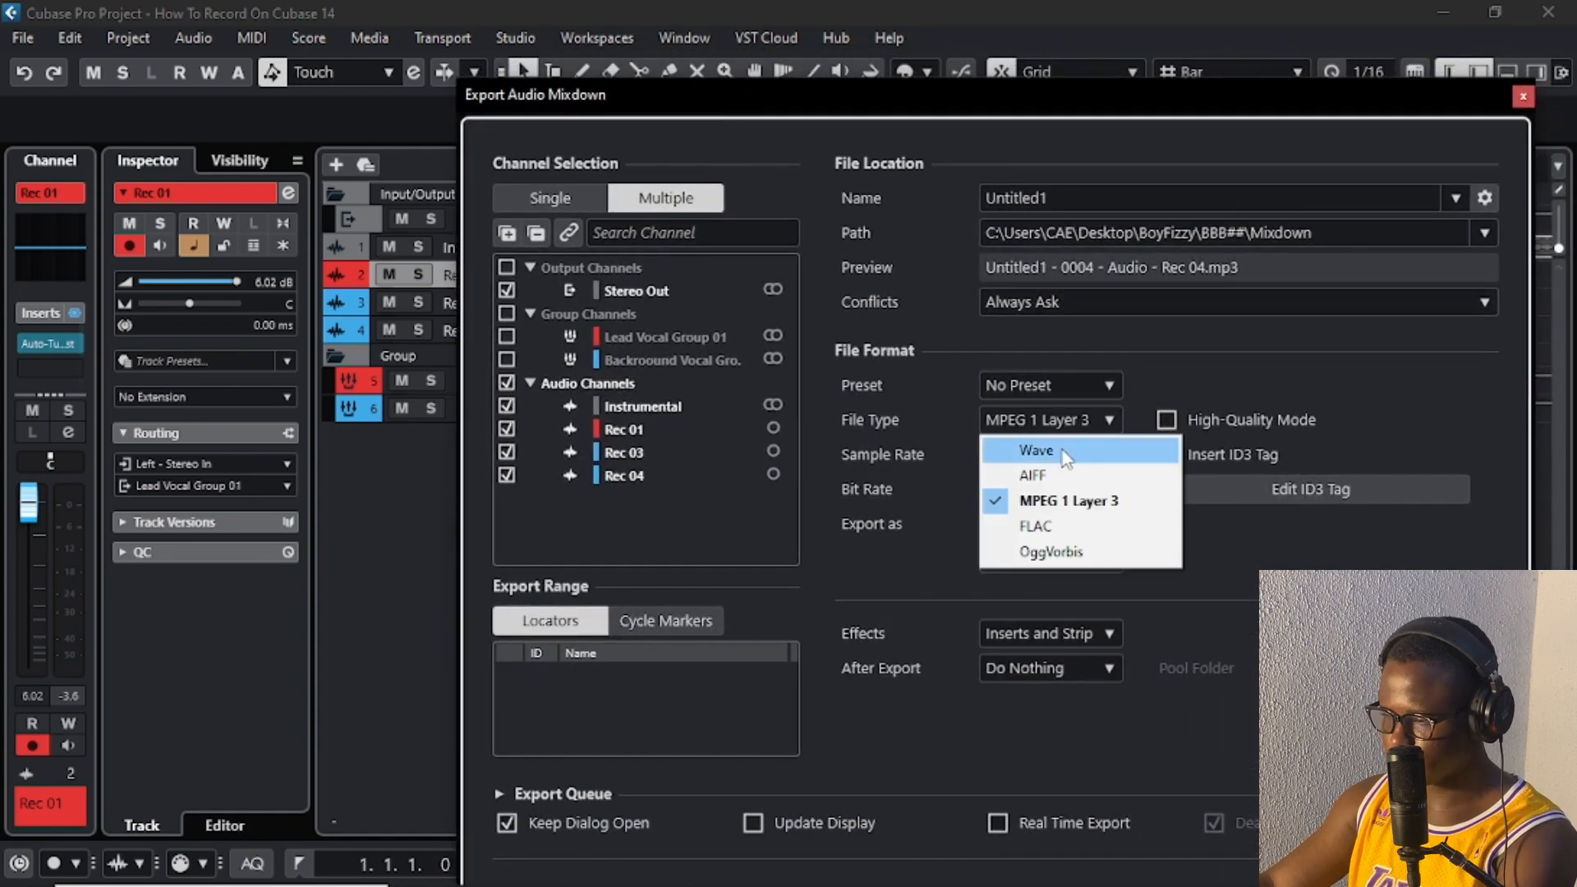
pyautogui.click(1065, 453)
pyautogui.moveTo(998, 100); pyautogui.dragTo(942, 23)
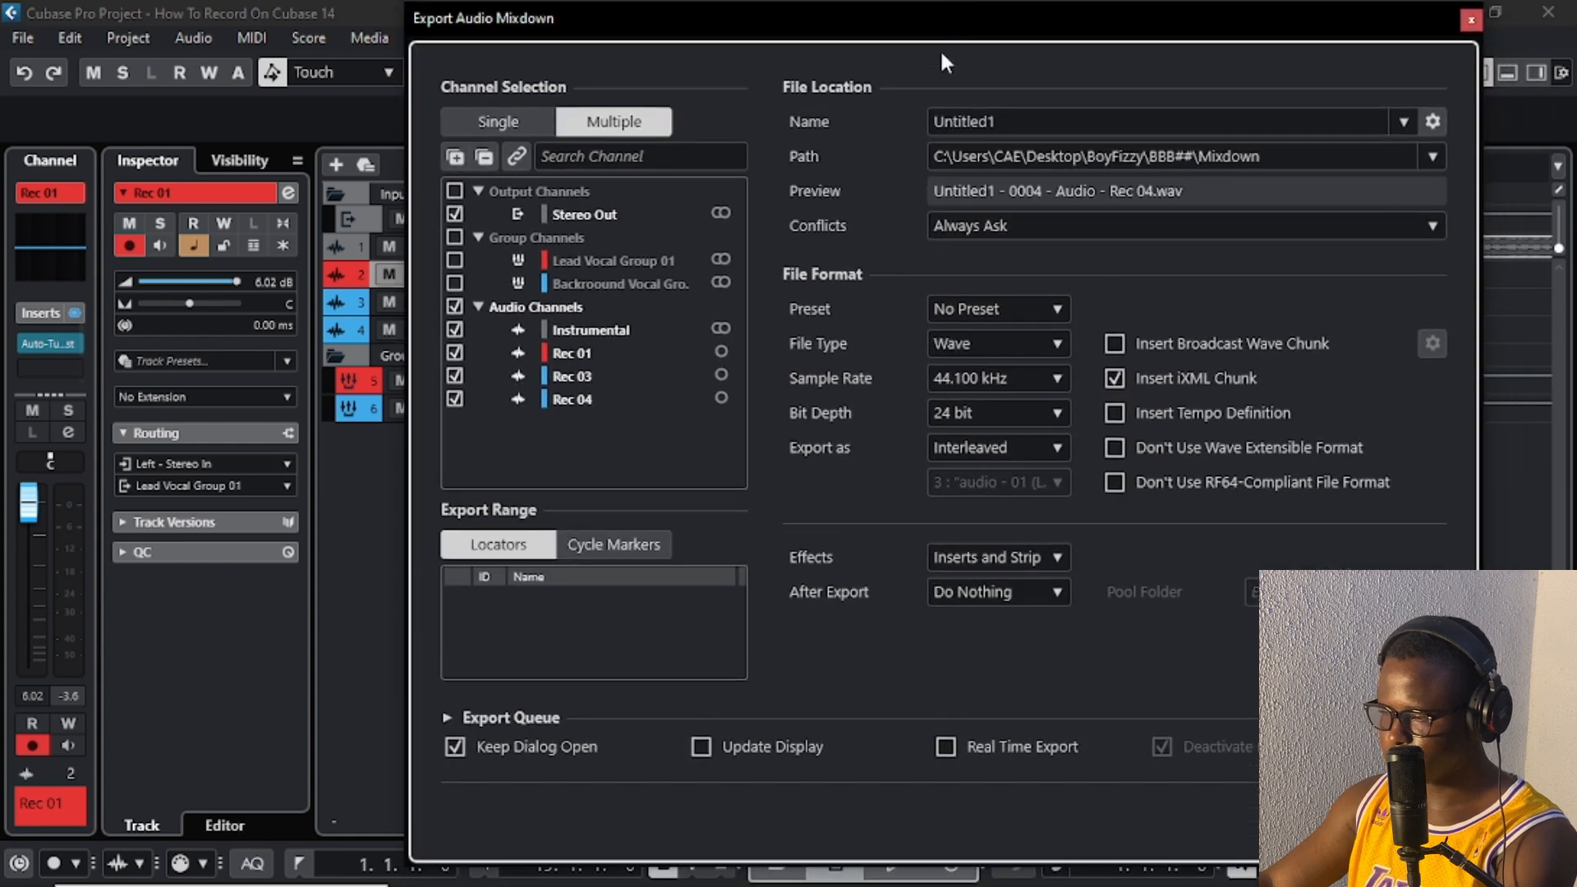
pyautogui.click(1000, 406)
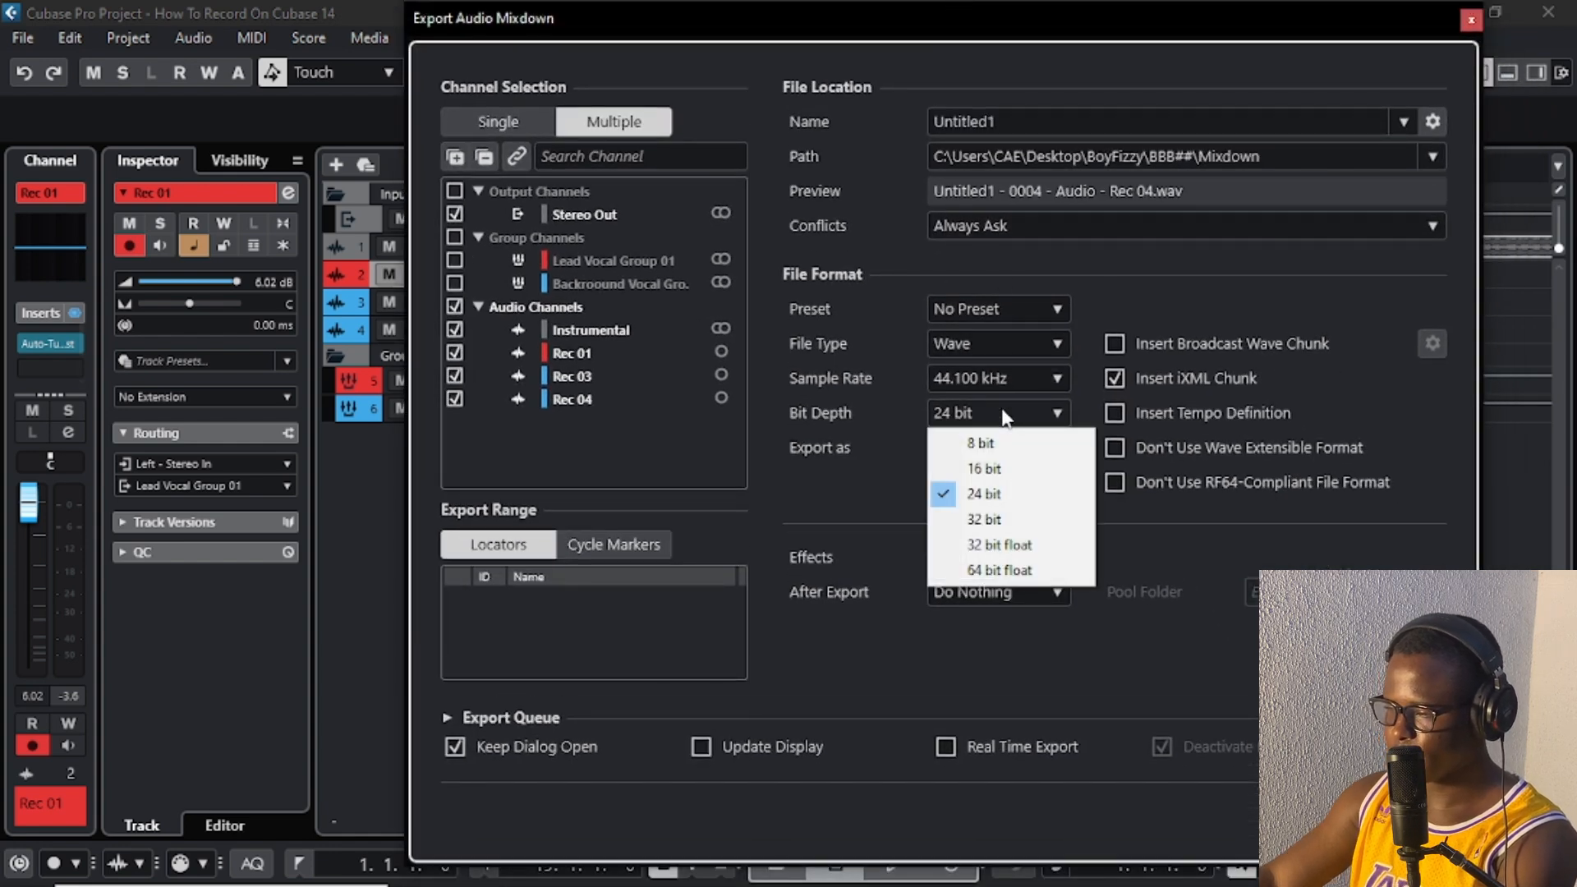
pyautogui.click(983, 545)
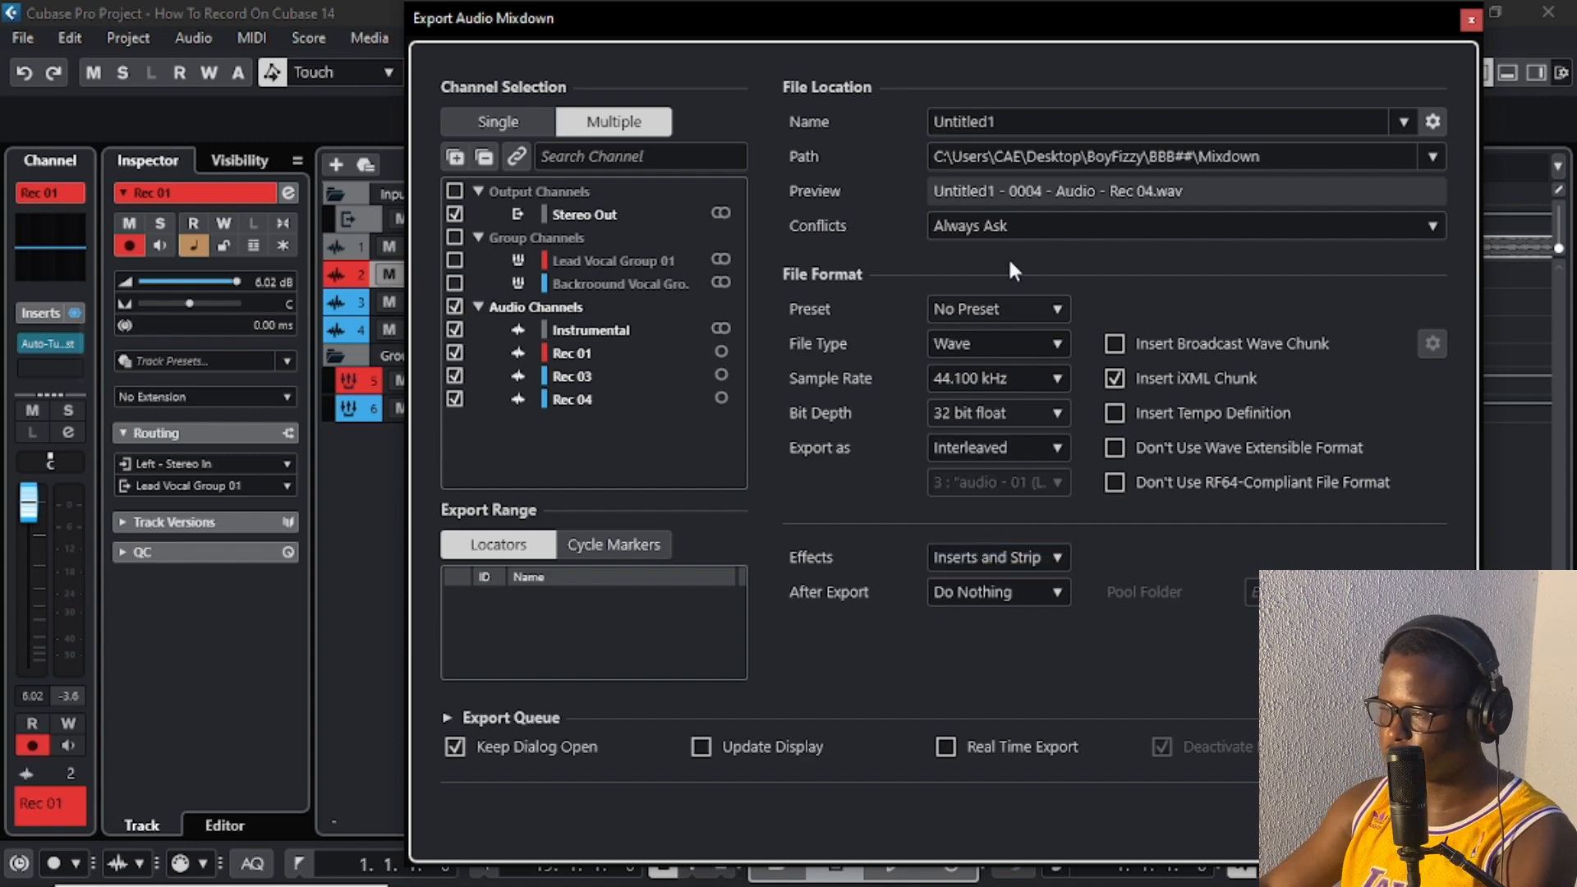
# Step: Name the exported mixdown files HTROC
pyautogui.doubleClick(1003, 115)
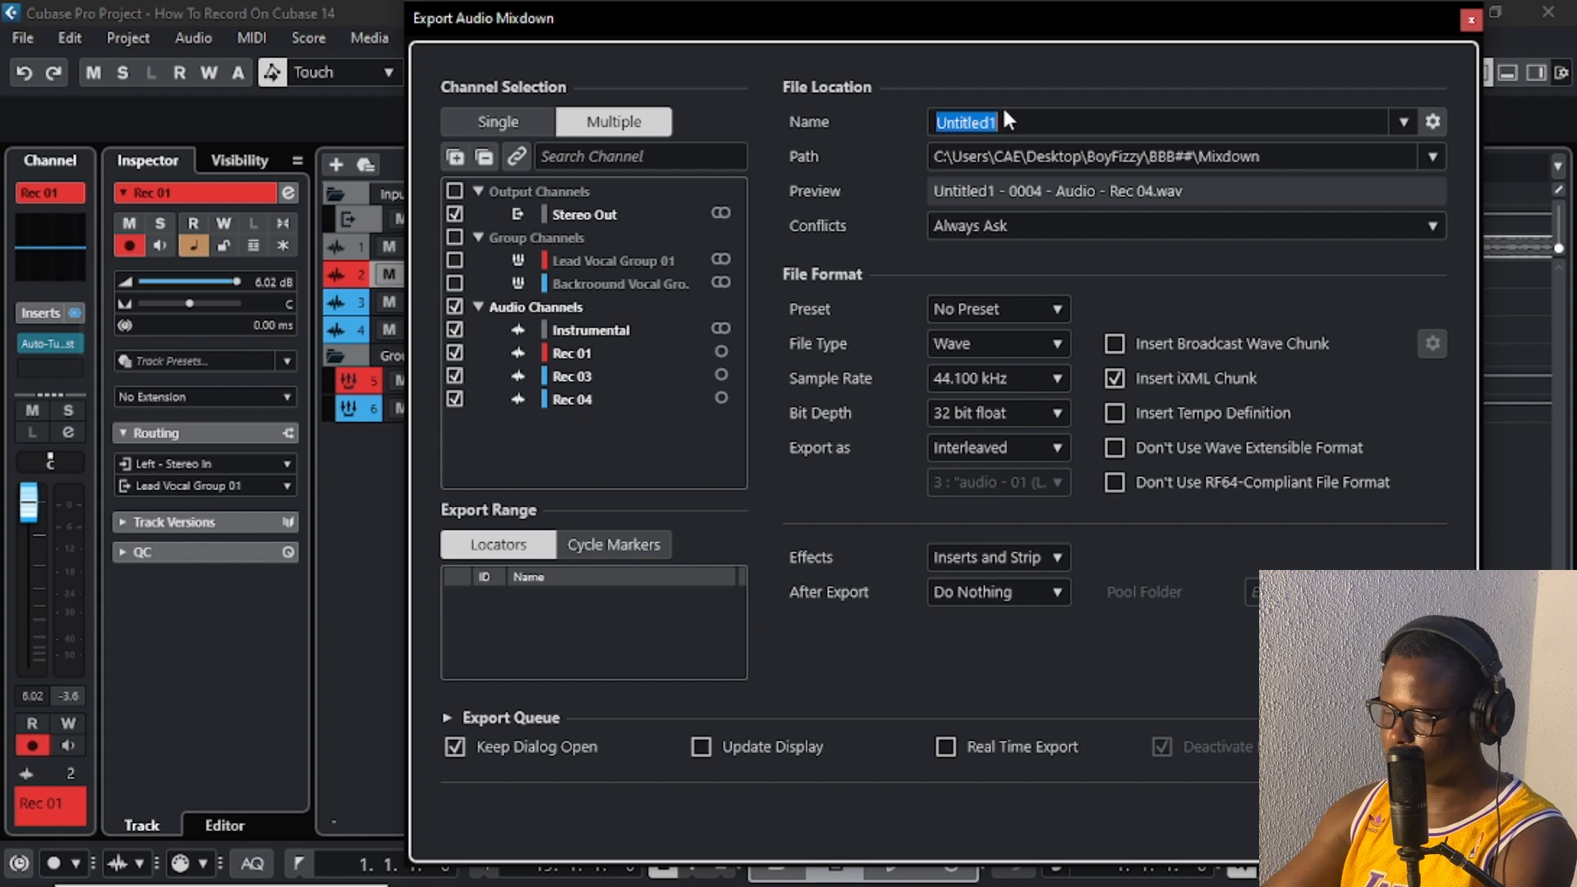
pyautogui.write('H')
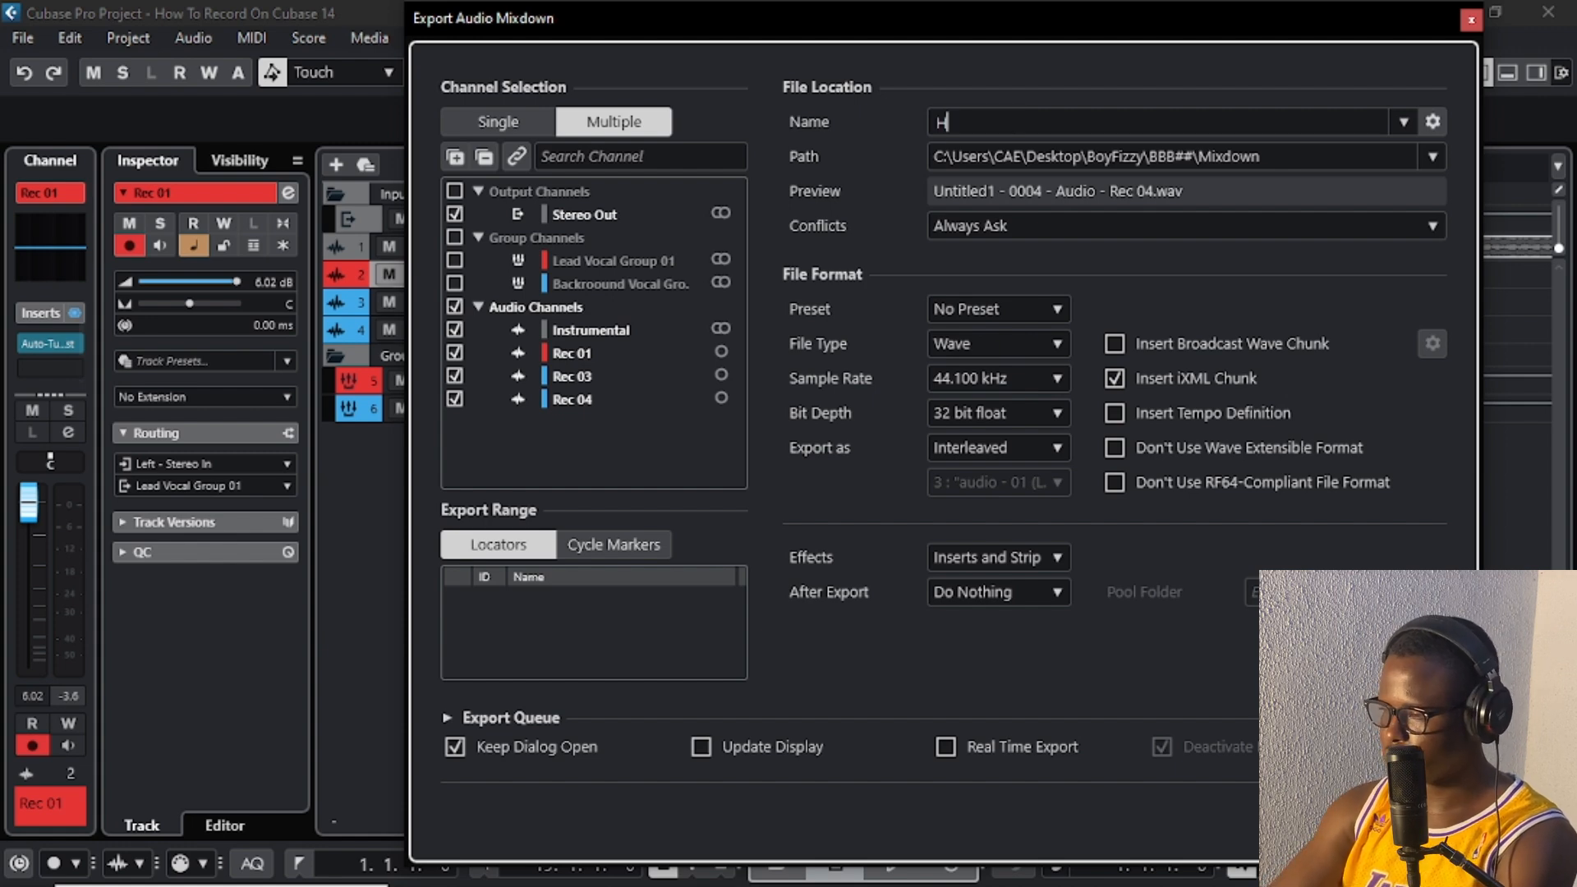
pyautogui.write('TROC')
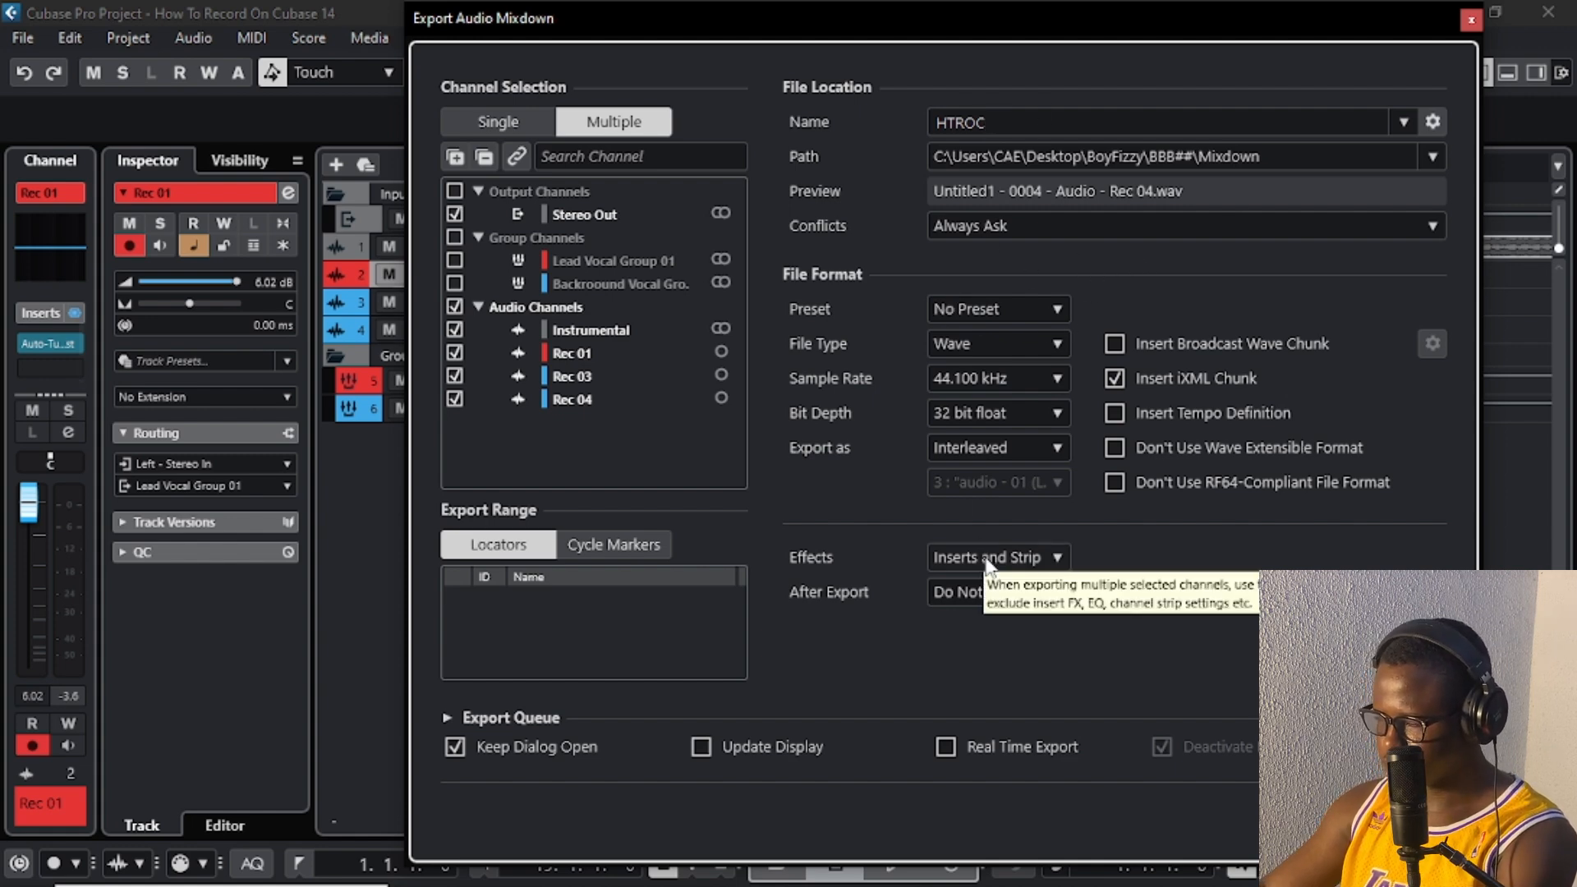
pyautogui.moveTo(703, 27); pyautogui.dragTo(843, 32)
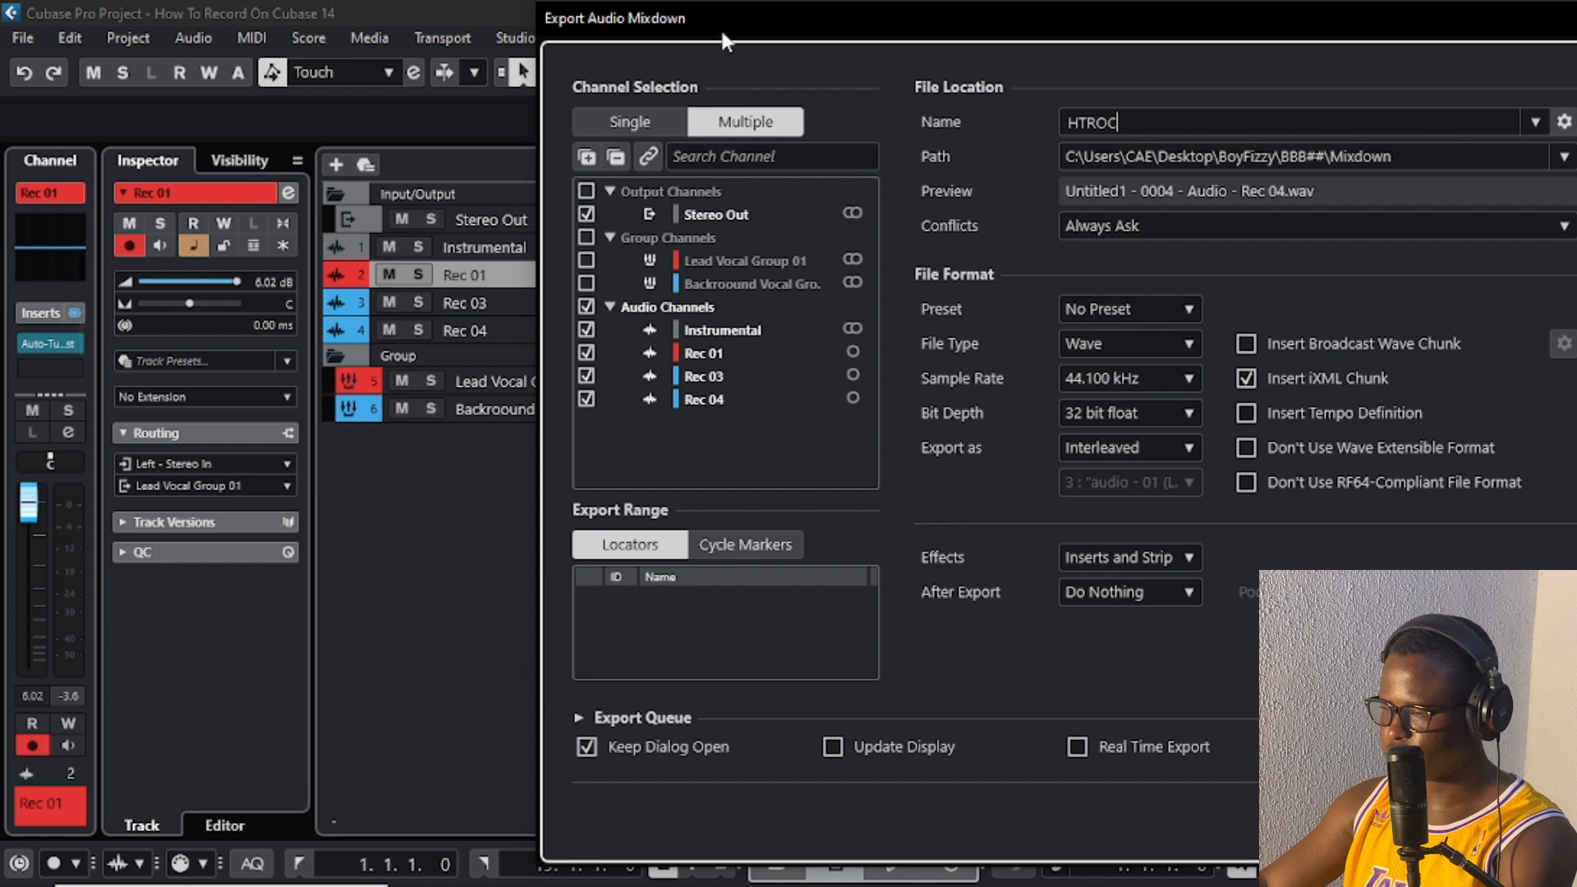
pyautogui.moveTo(721, 27); pyautogui.dragTo(653, 44)
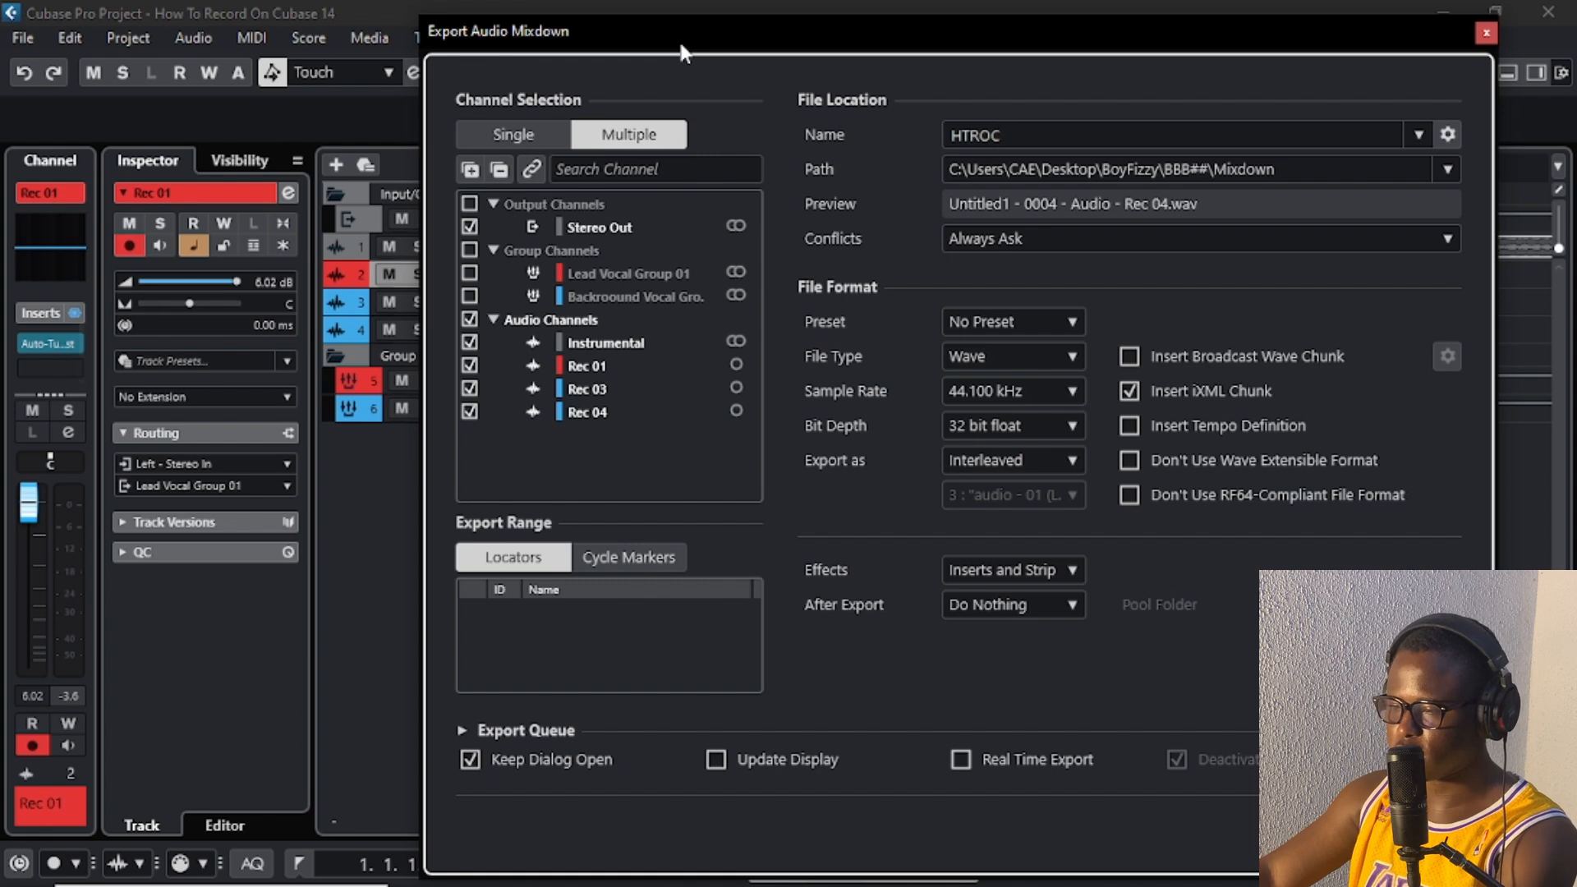
pyautogui.moveTo(680, 45); pyautogui.dragTo(662, 49)
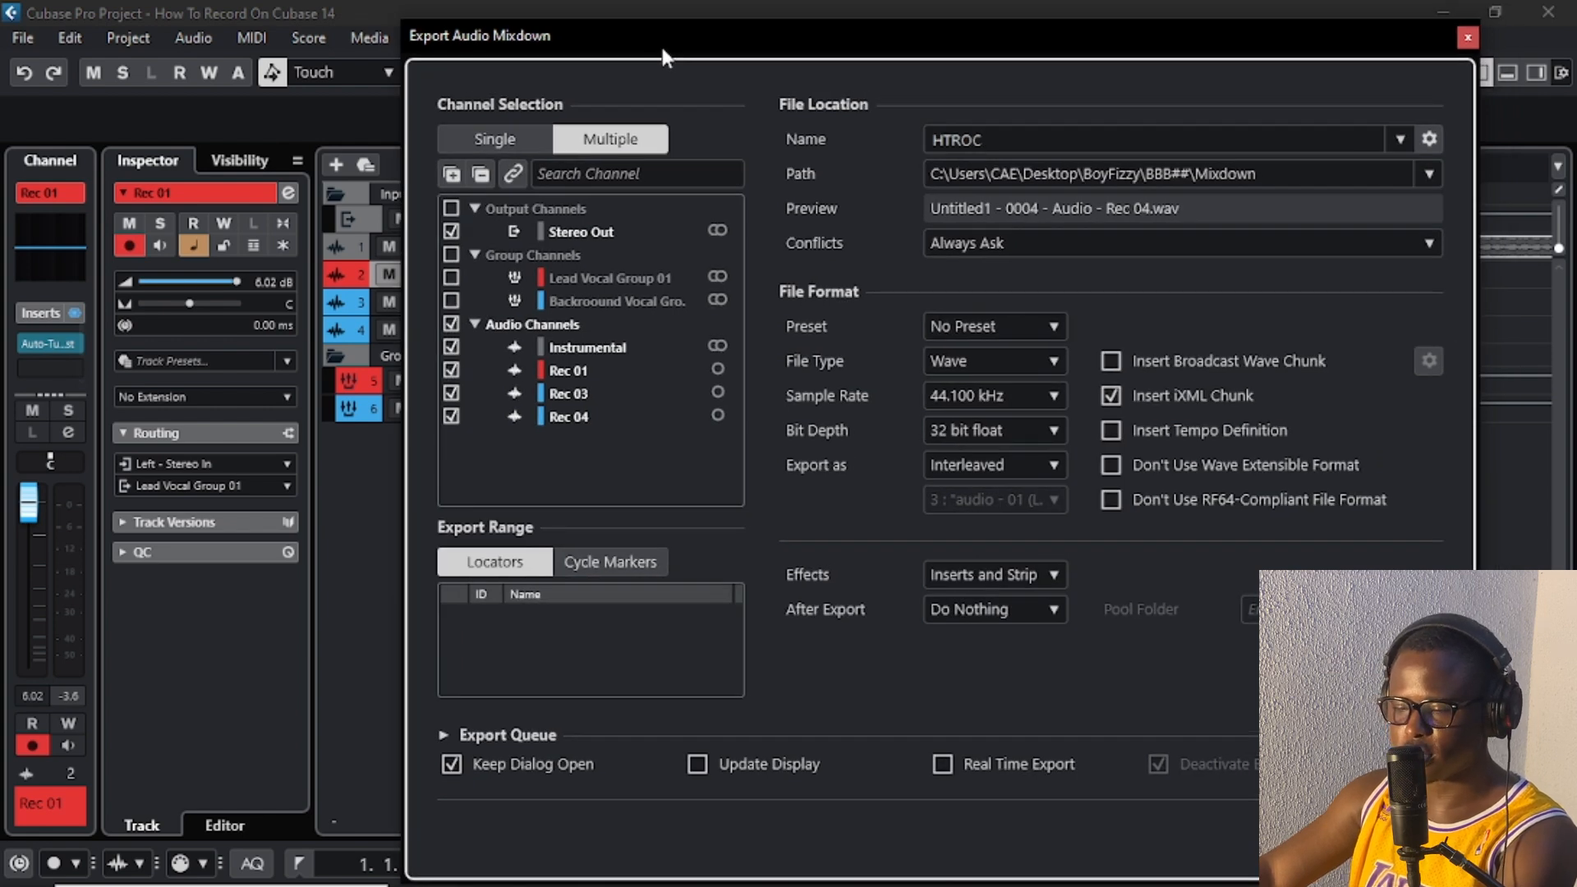
pyautogui.moveTo(654, 51); pyautogui.dragTo(637, 53)
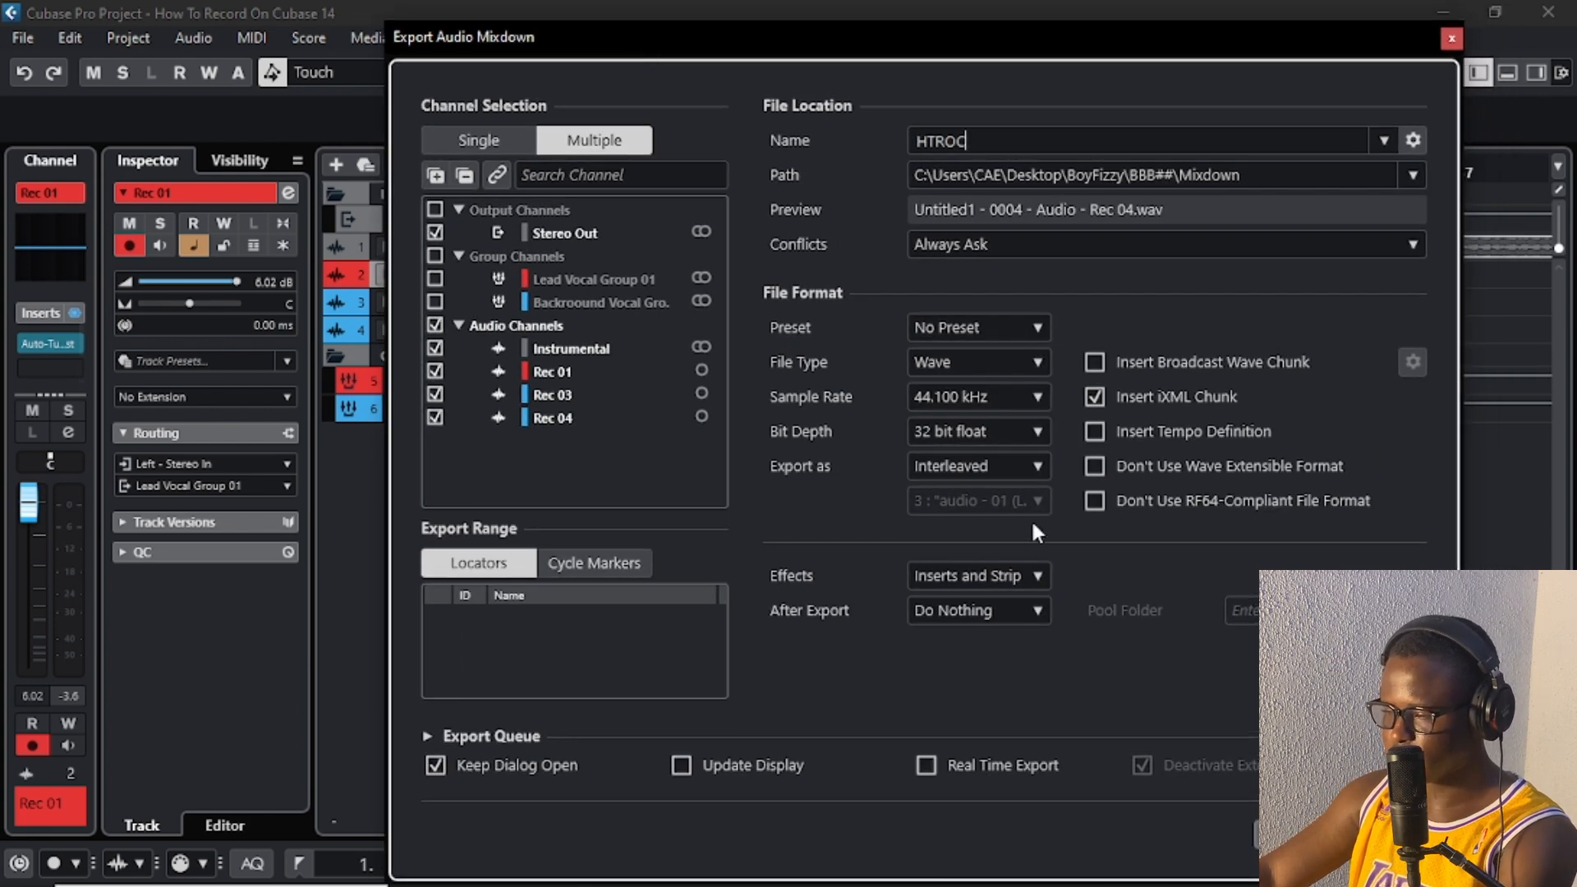
# Step: Set the export effects to Disabled (DRY) and start exporting the selected channels within the locators
pyautogui.click(983, 579)
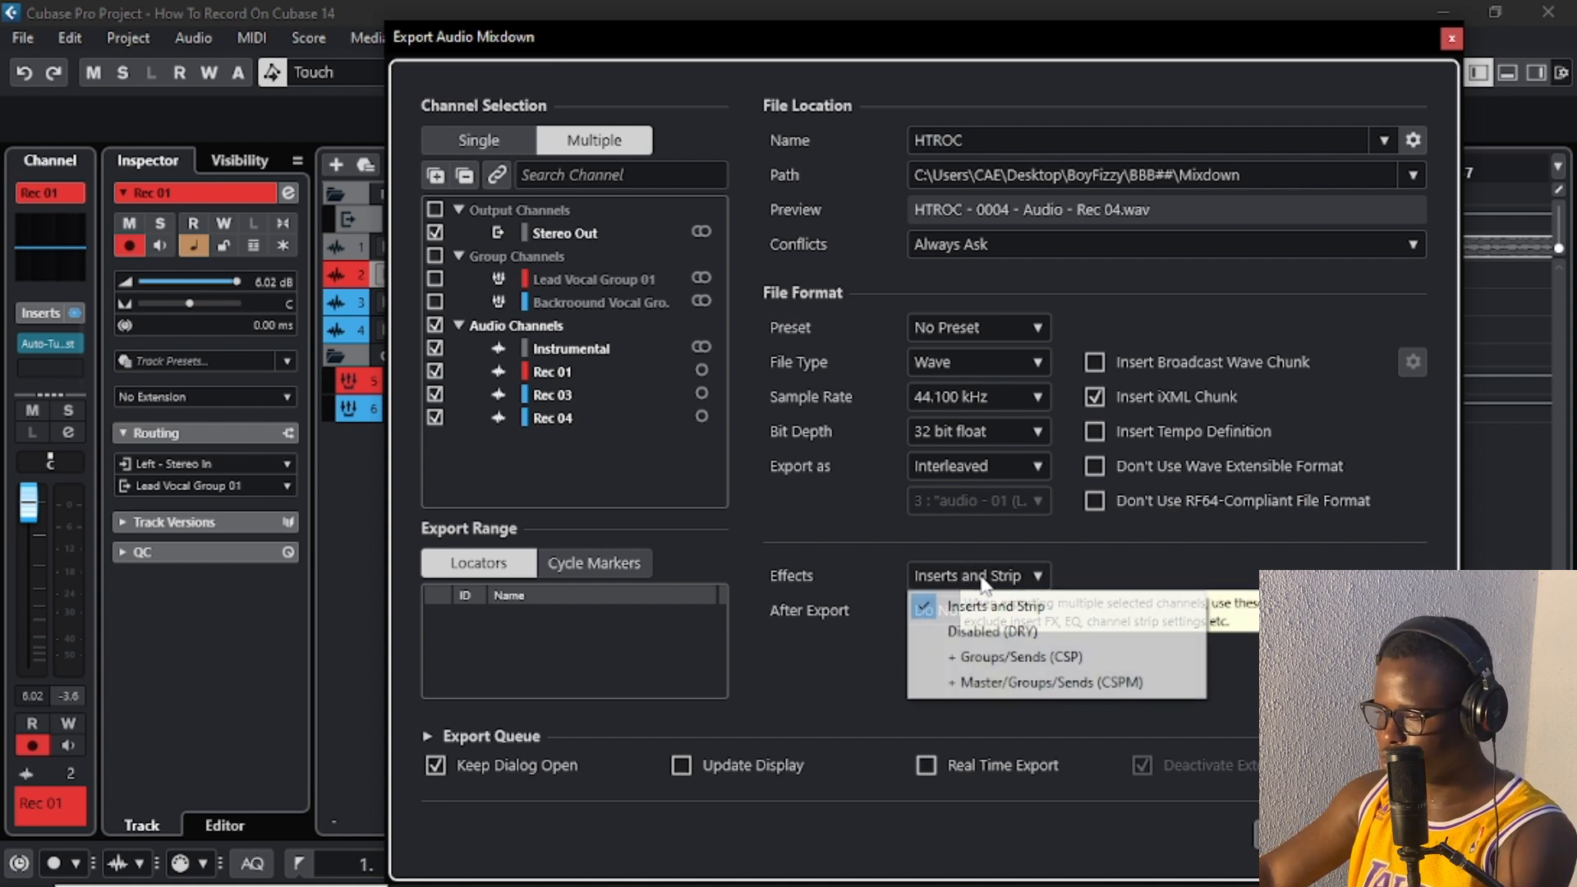
pyautogui.click(991, 633)
pyautogui.moveTo(843, 45); pyautogui.dragTo(594, 443)
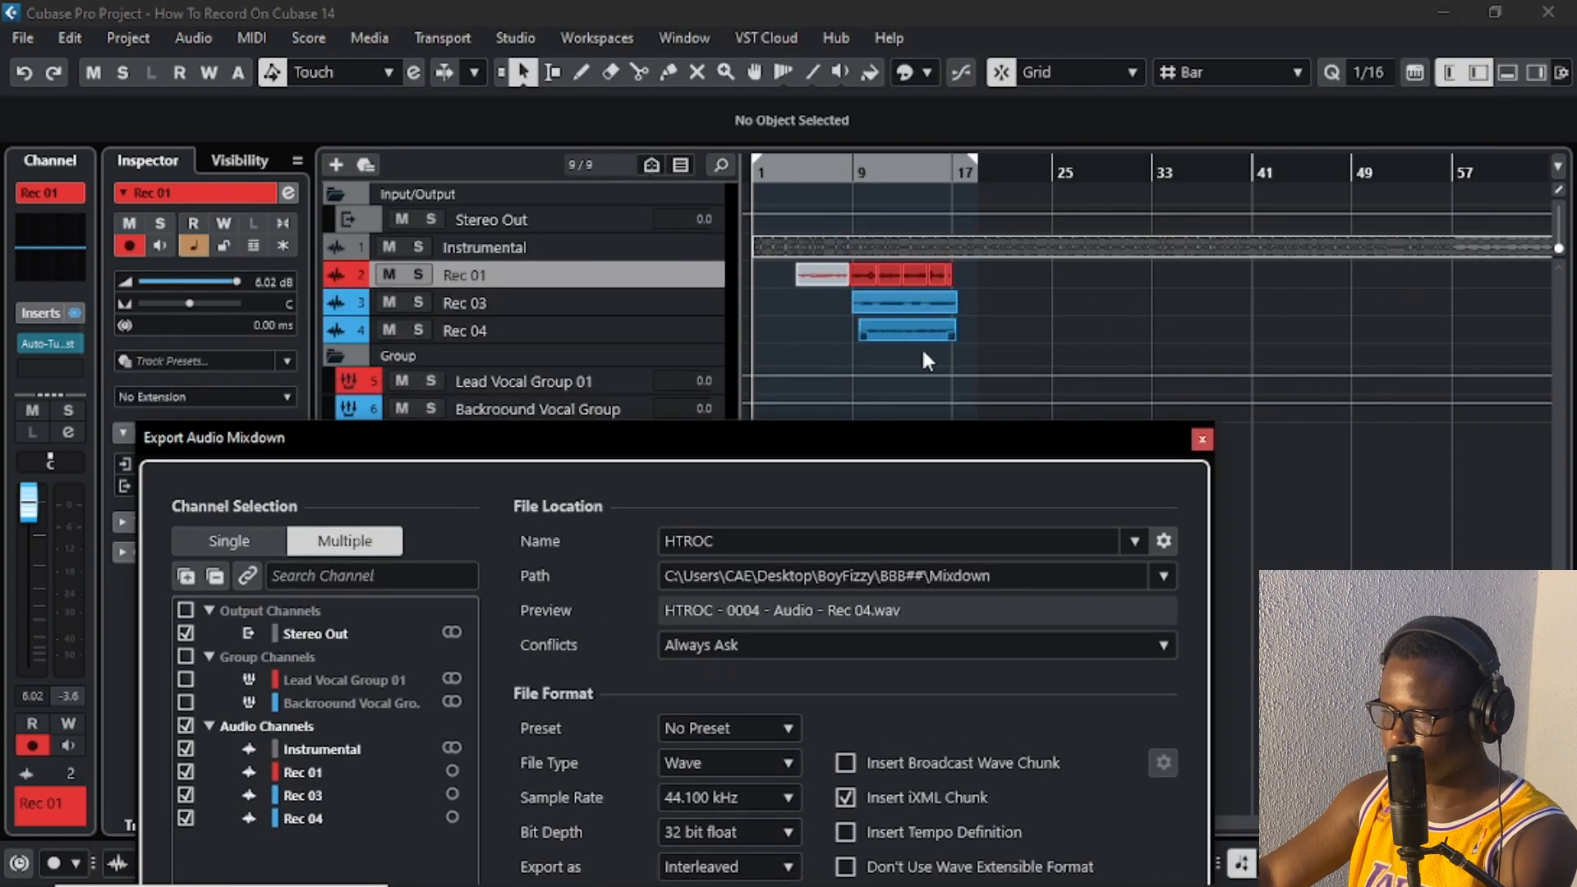
pyautogui.moveTo(848, 456); pyautogui.dragTo(790, 18)
pyautogui.click(1013, 809)
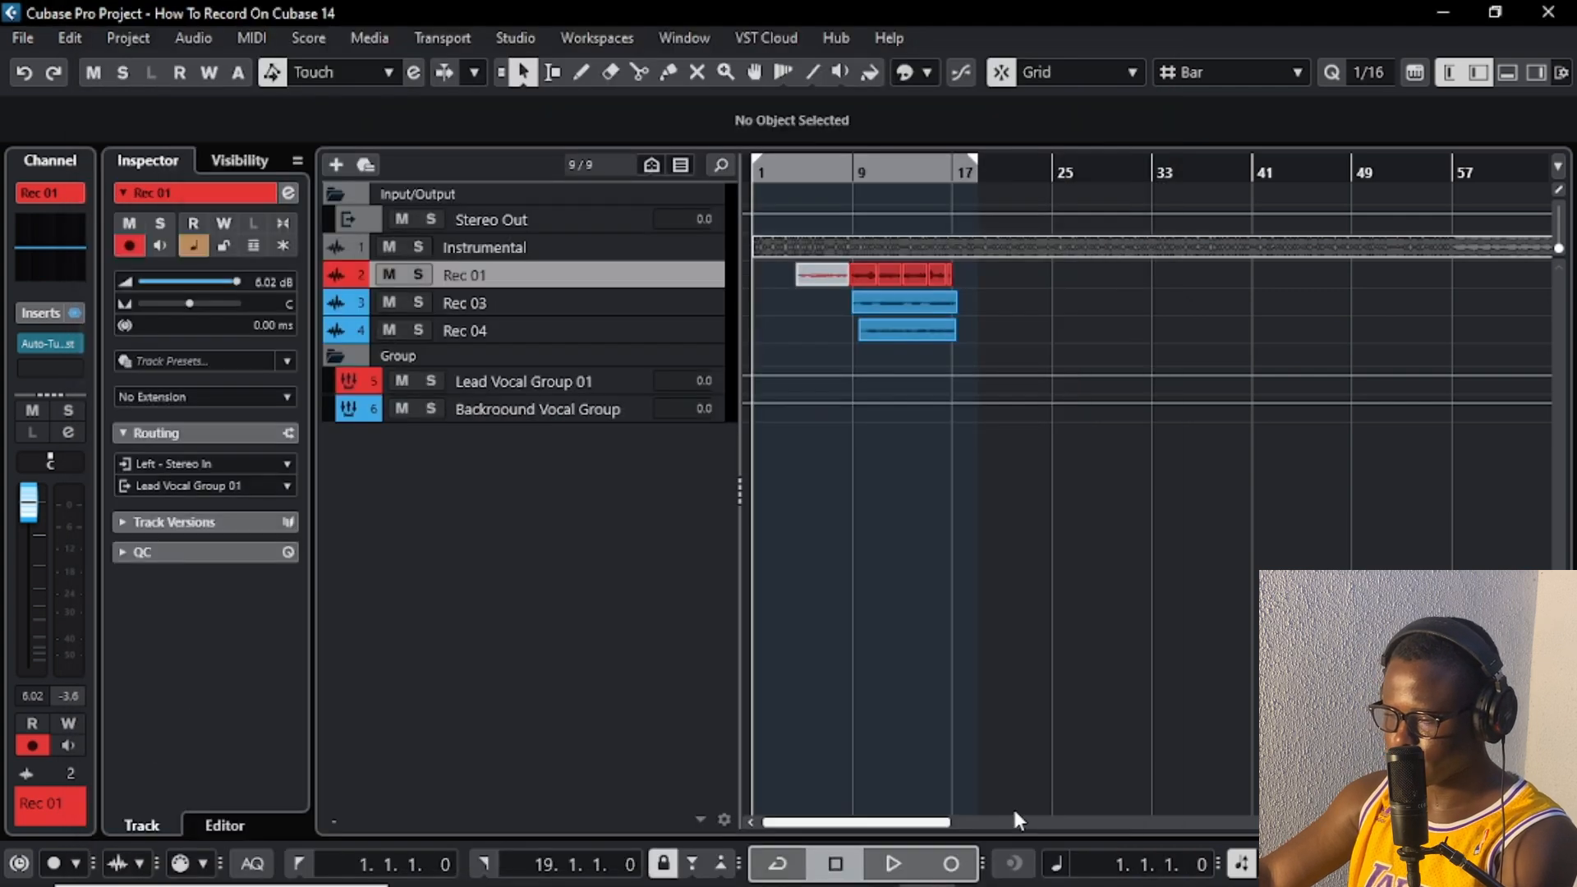